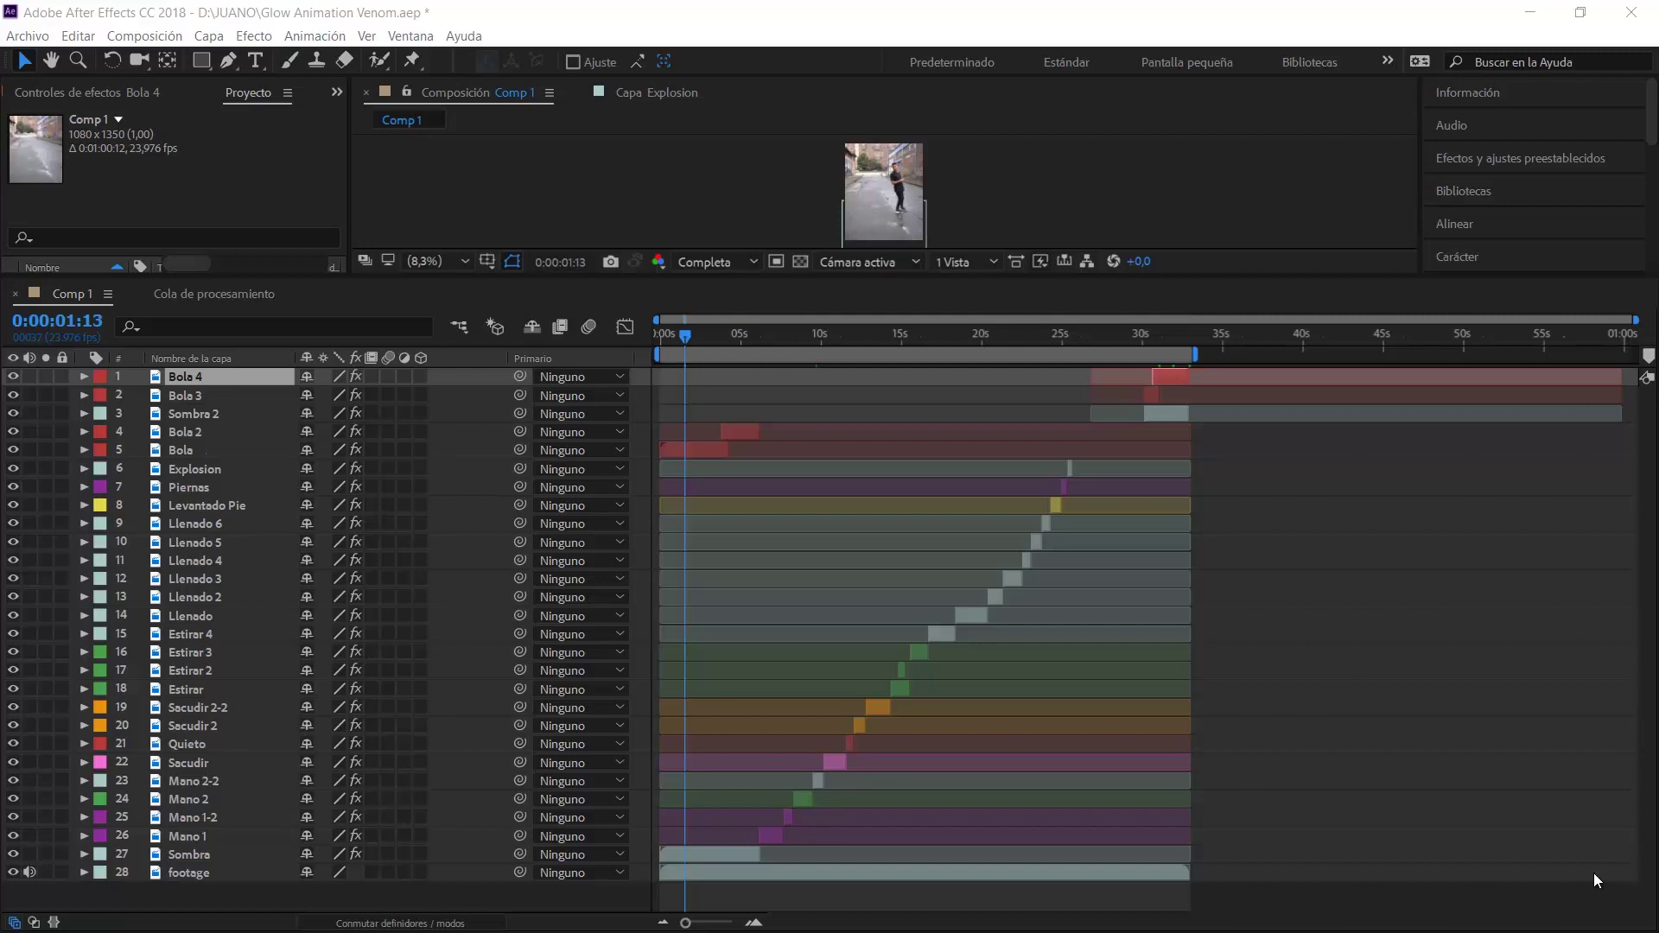
Zoom the Comp 1 timeline, select the footage layer and give the timeline a little more height
scroll(1010, 734, "up", 5)
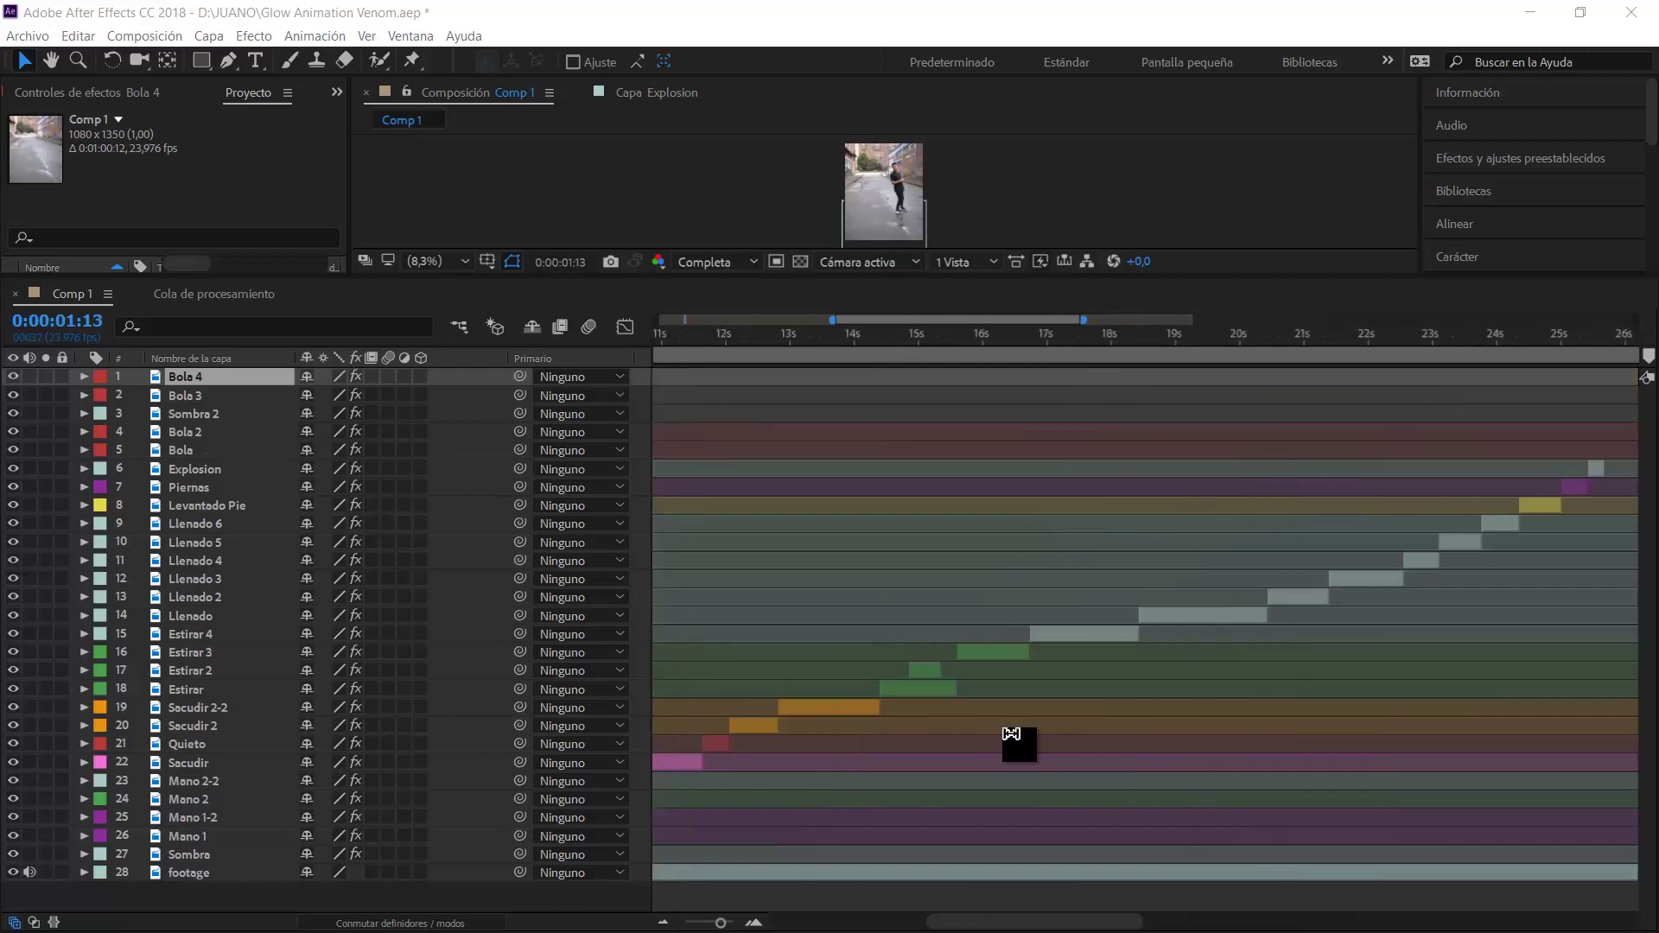
scroll(1054, 723, "down", 3)
scroll(1054, 723, "down", 2)
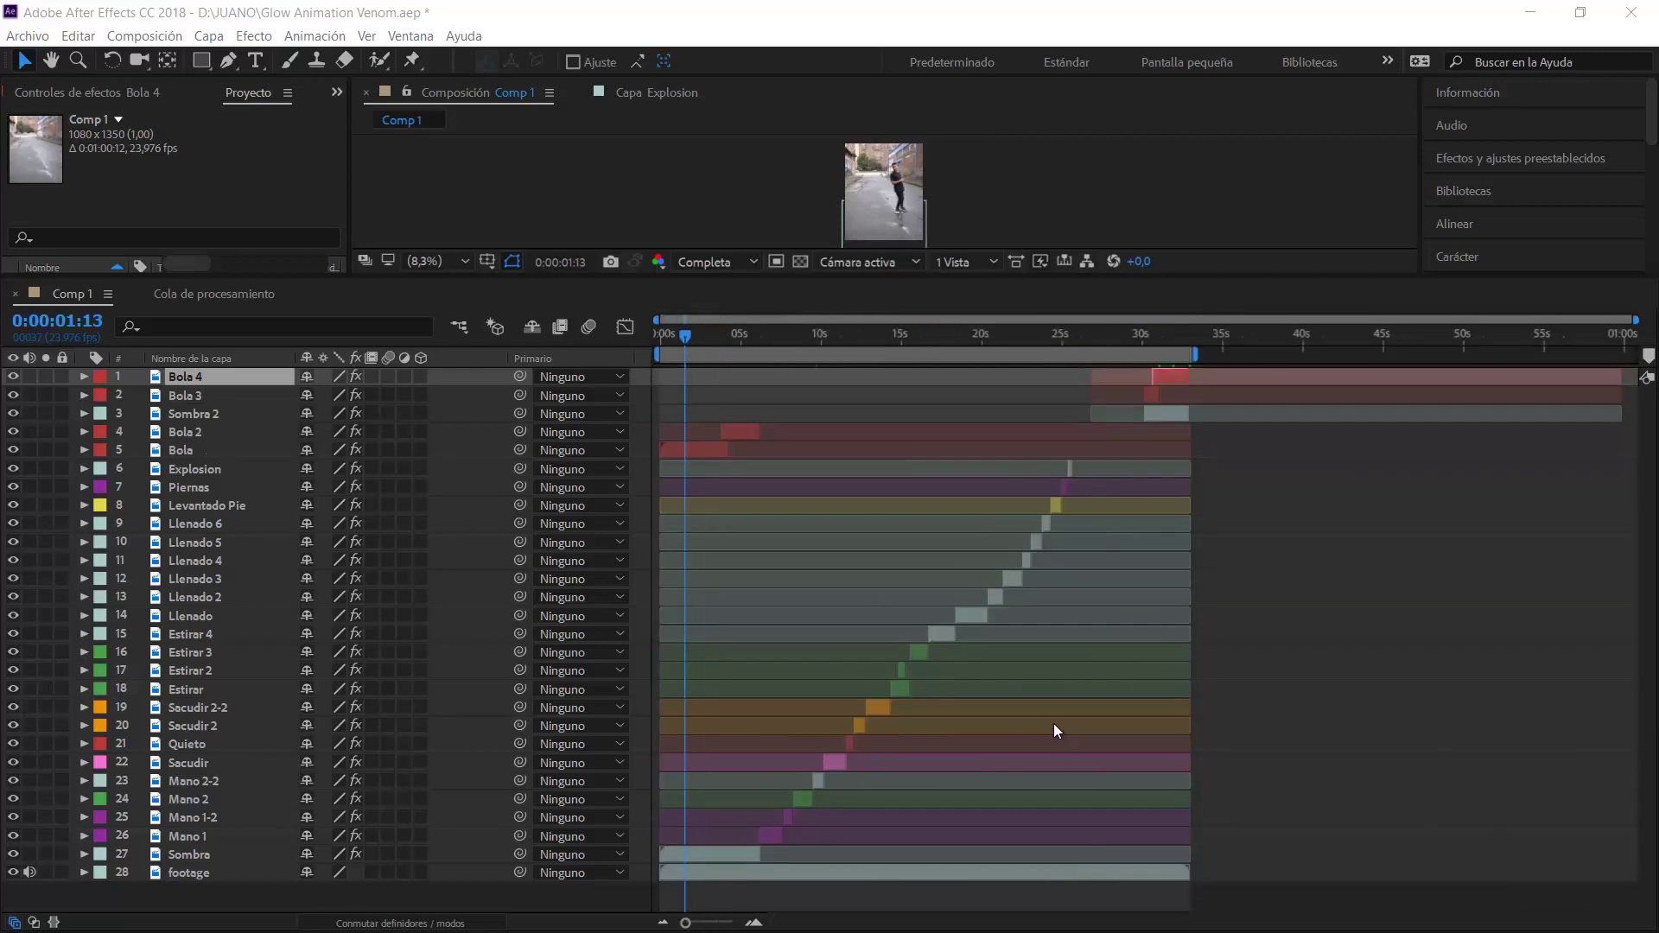
scroll(1054, 723, "down", 1)
scroll(1054, 723, "up", 2)
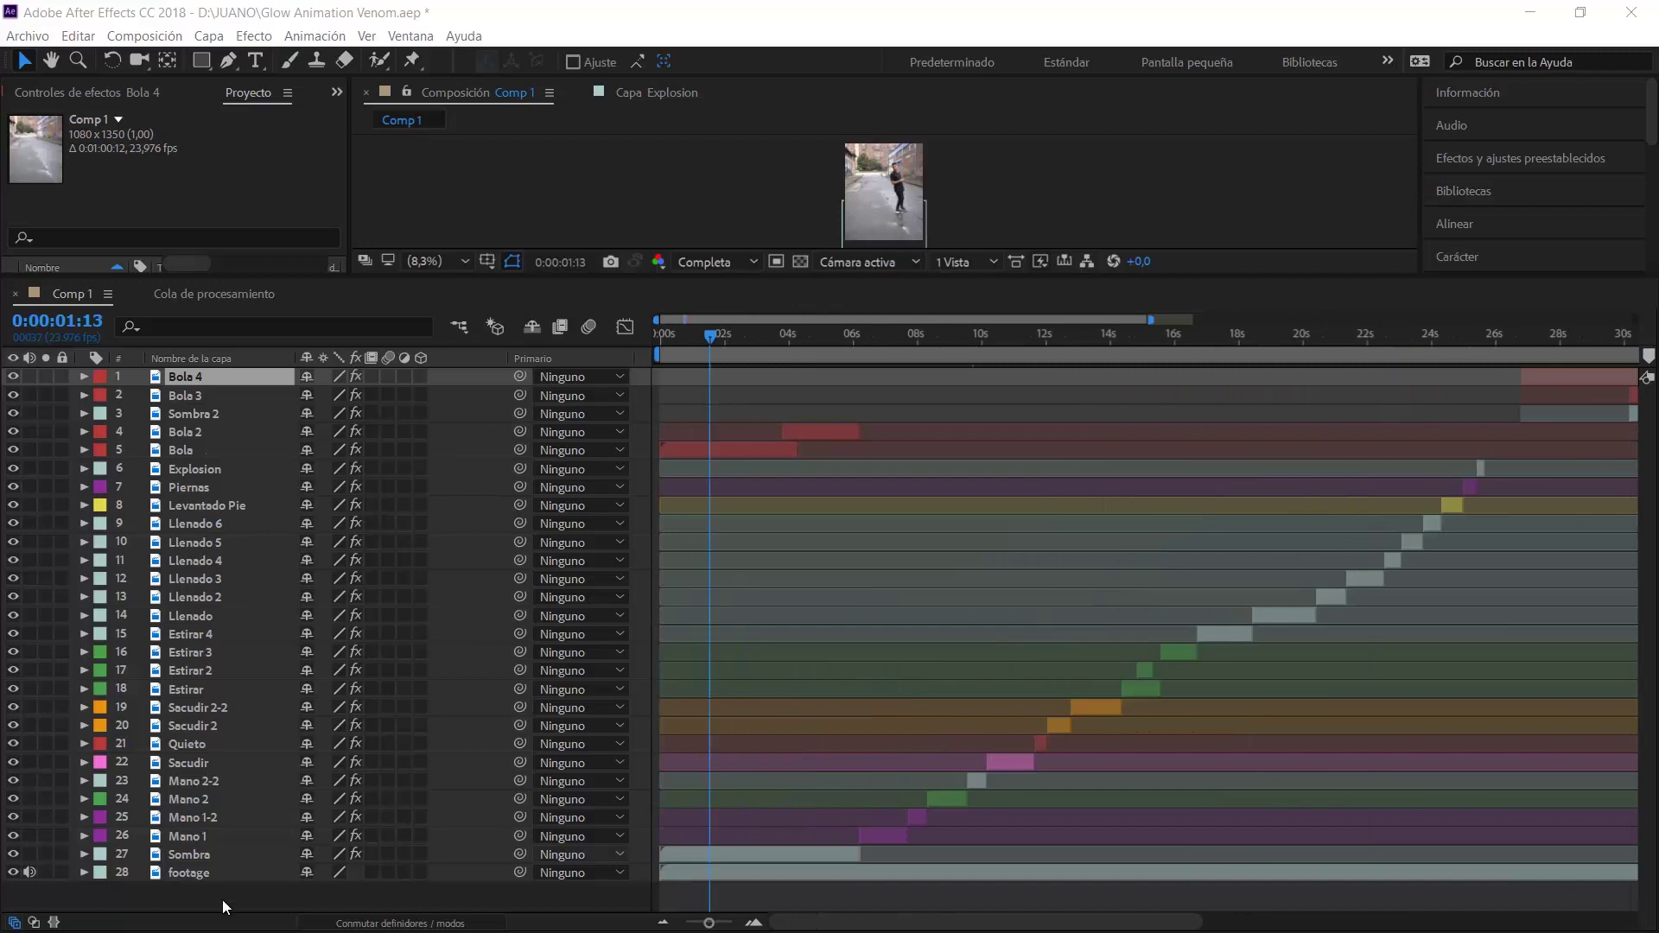
left_click(204, 871)
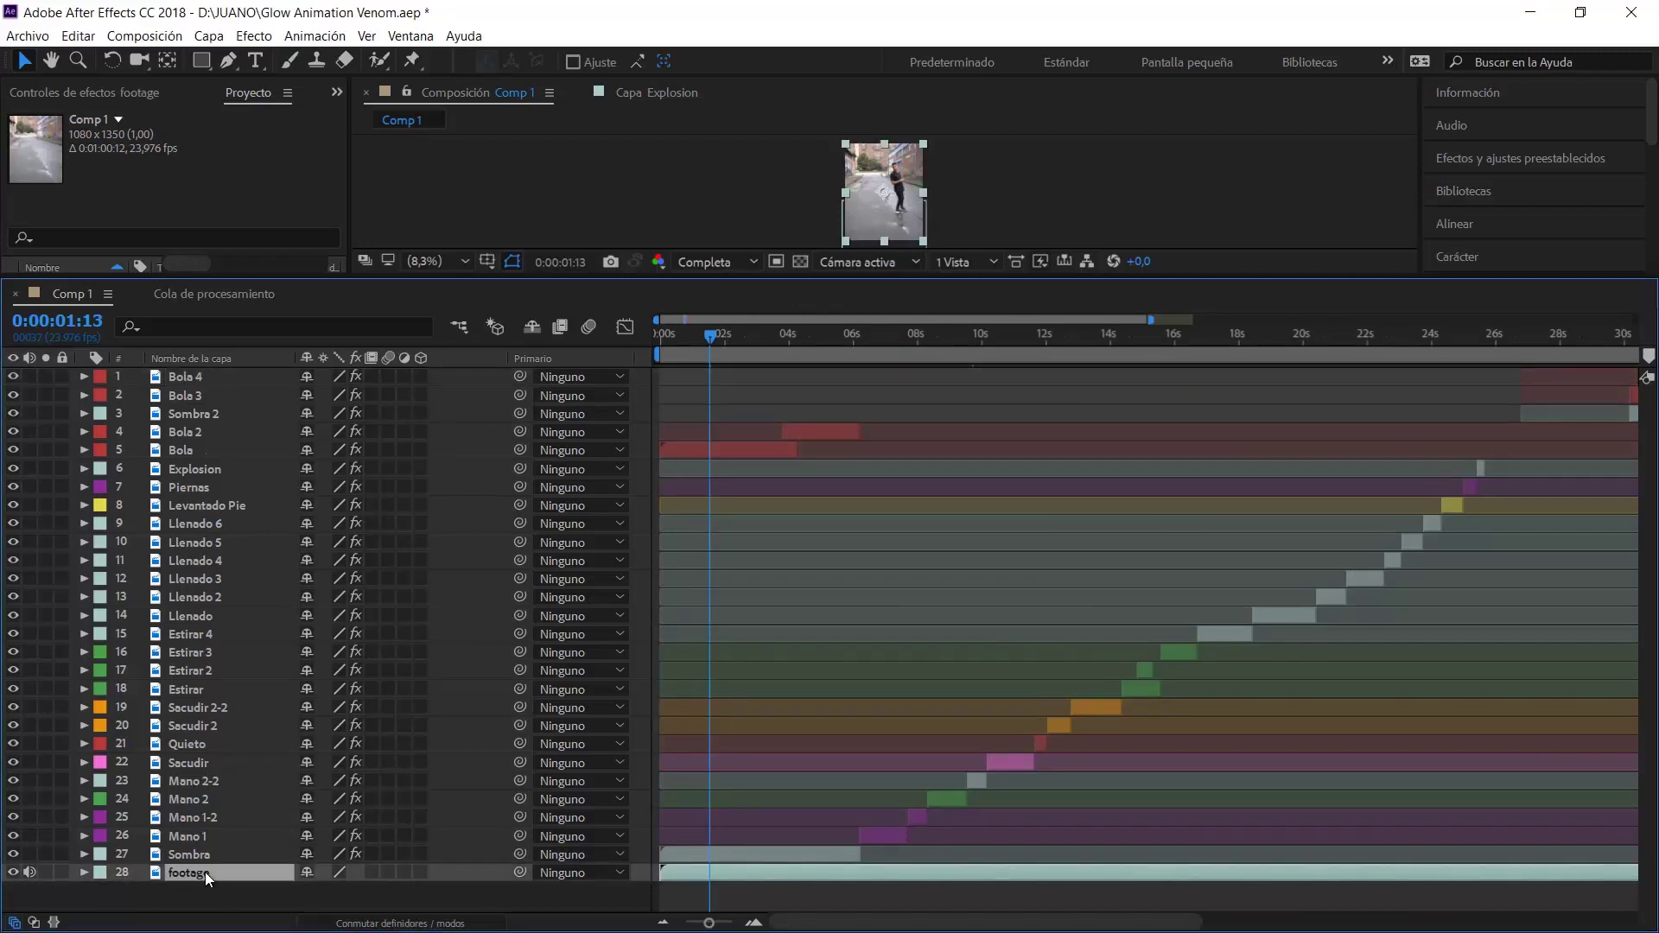
left_click_drag(919, 279, 918, 266)
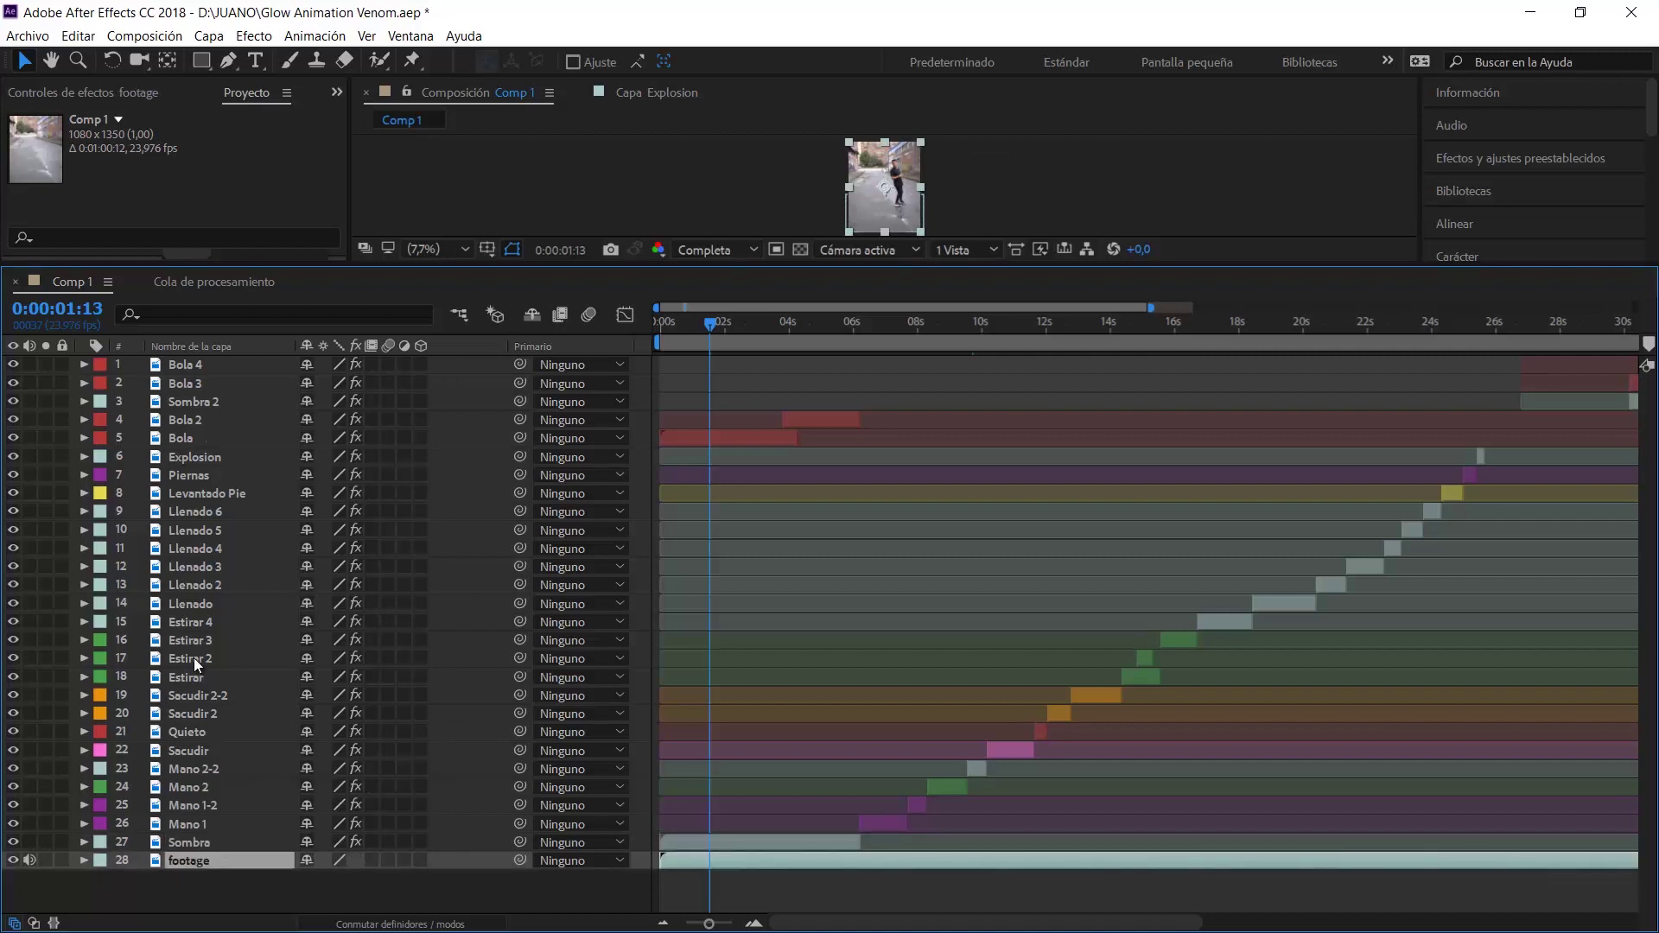
Select the Sombra and Bola 3 layers, enlarge the timeline, and move to frame 0:00:10:18
left_click(209, 843)
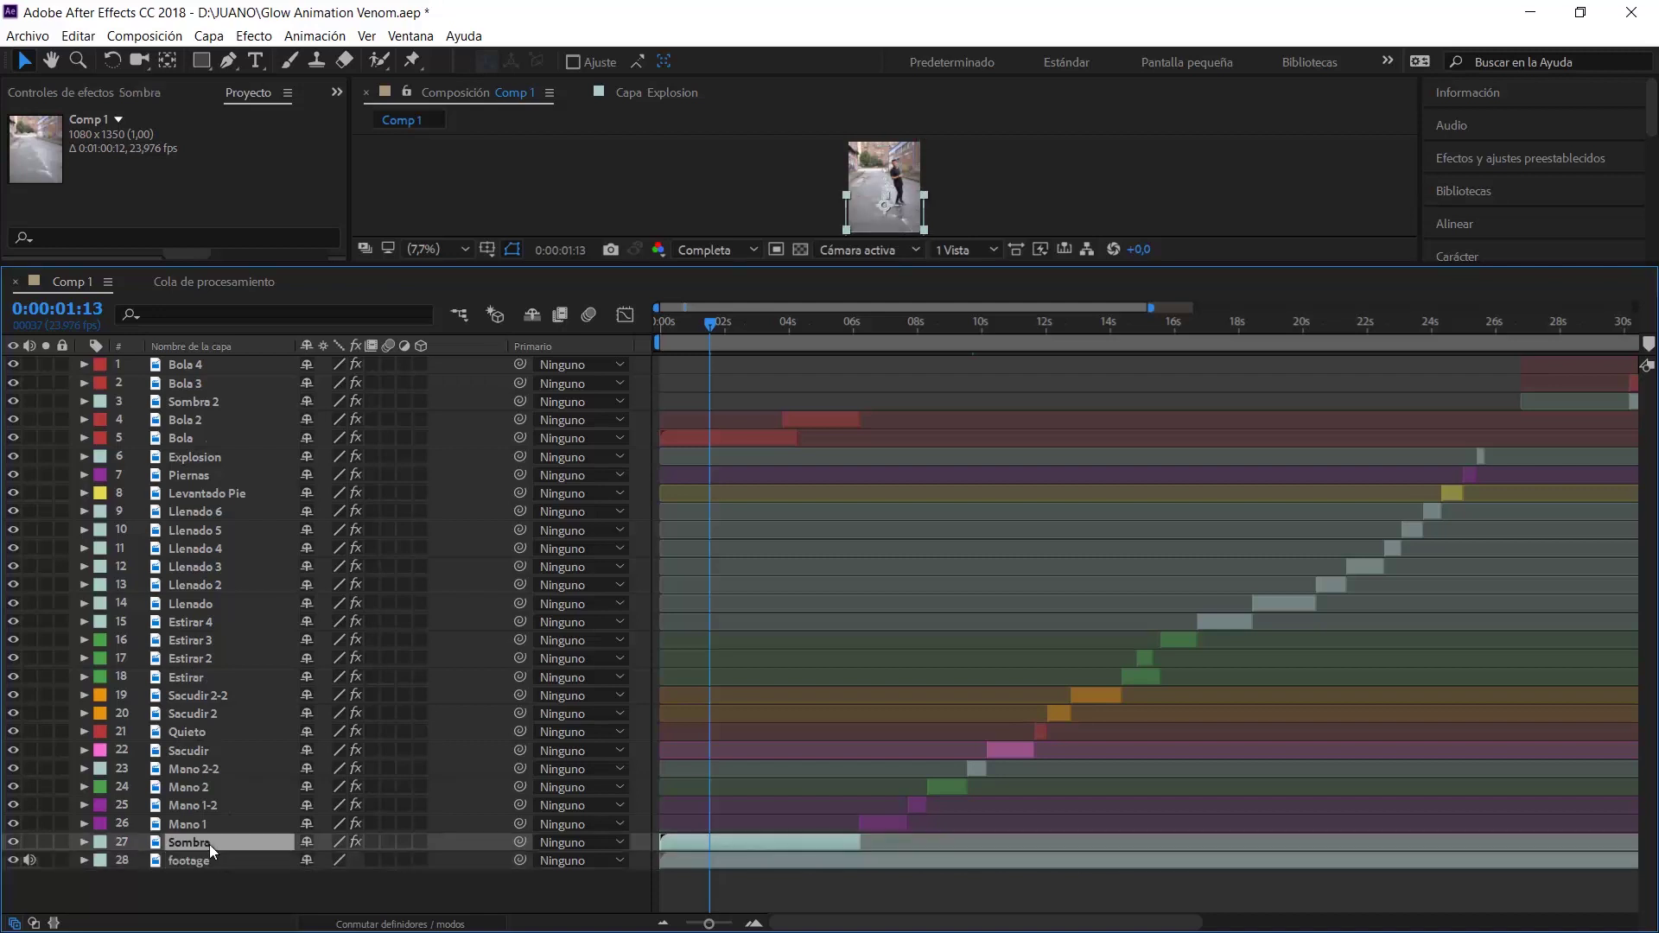
left_click(219, 379)
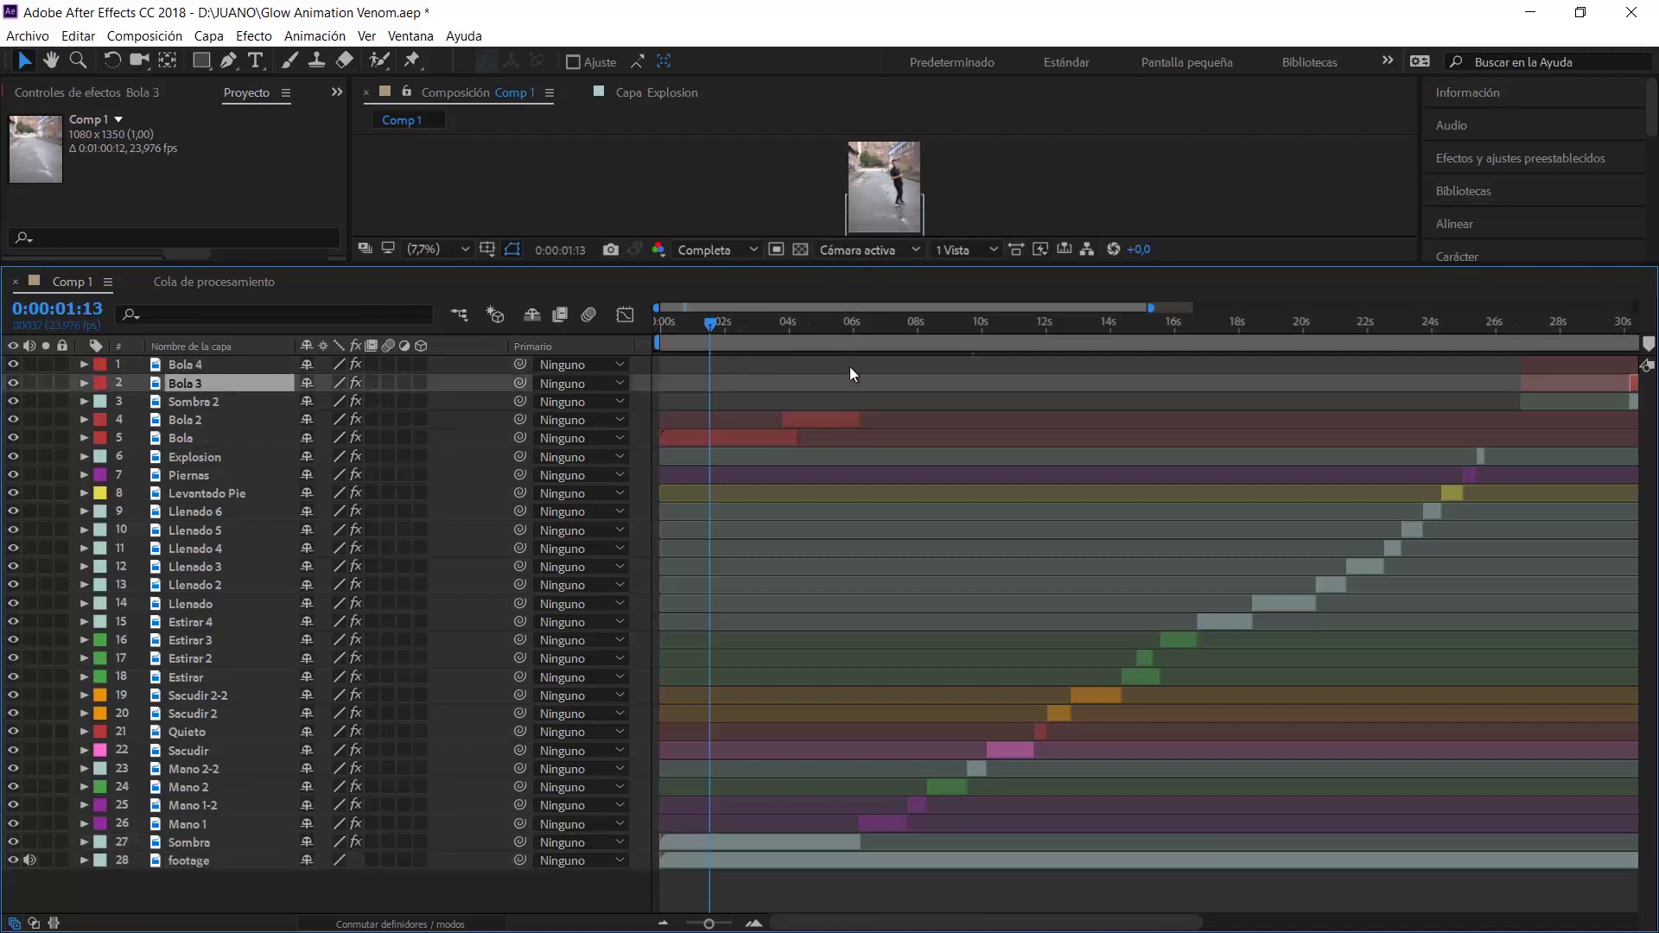
left_click_drag(851, 267, 849, 244)
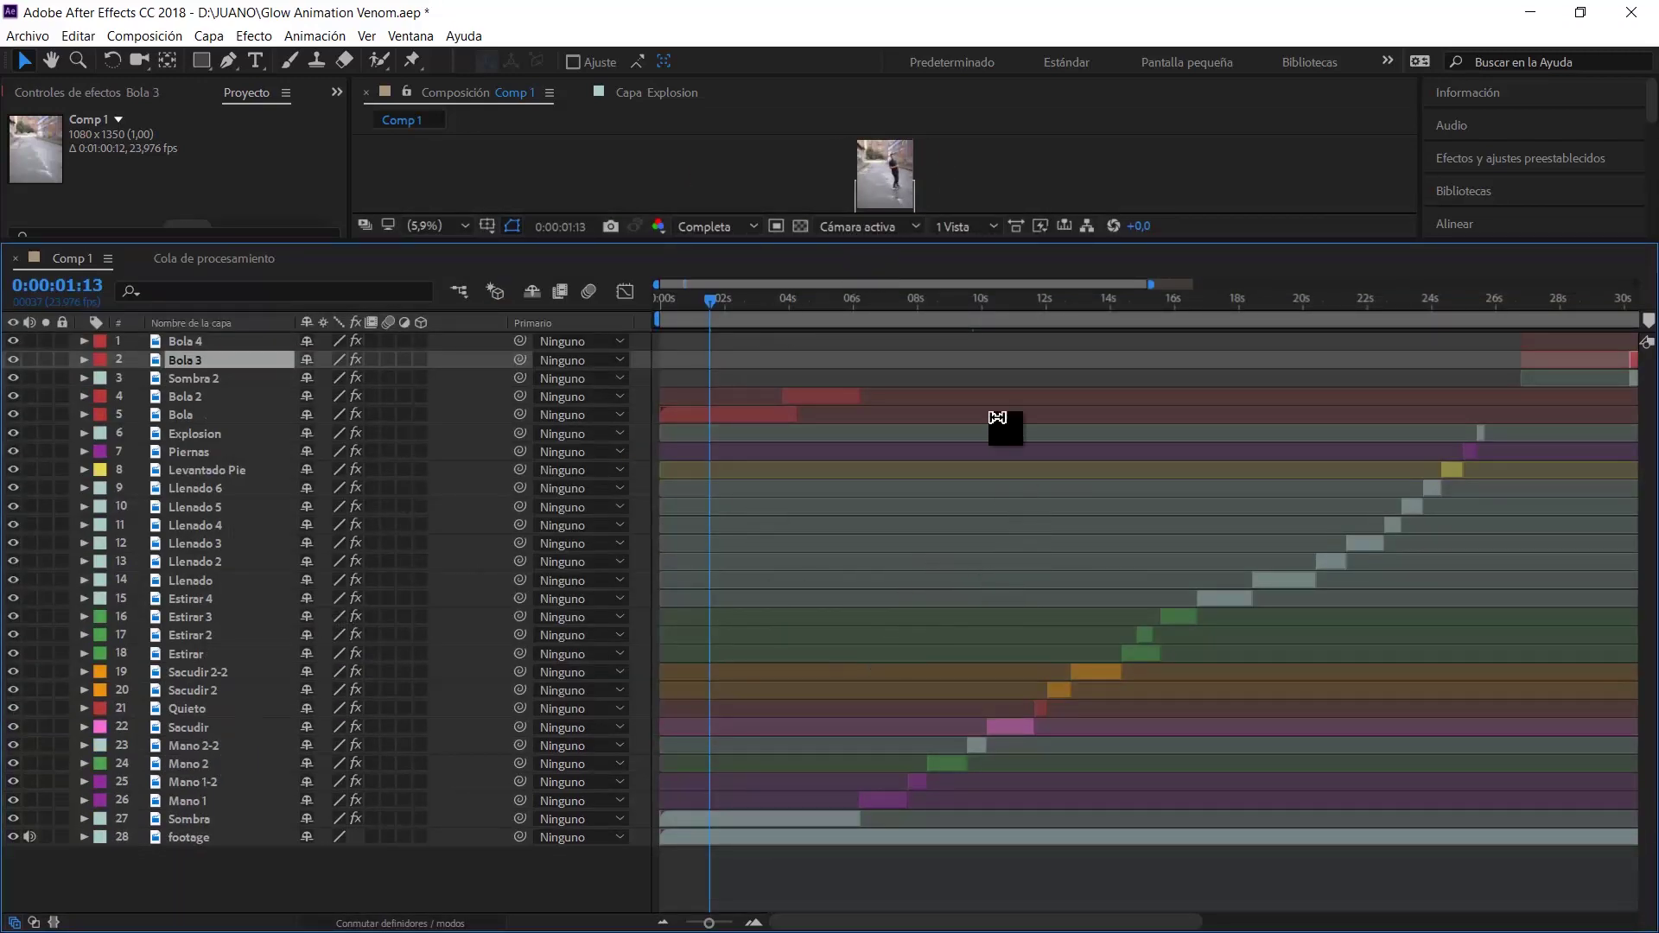
mouse_move(892, 309)
left_mouse_down()
mouse_move(996, 619)
mouse_move(1018, 620)
left_mouse_up()
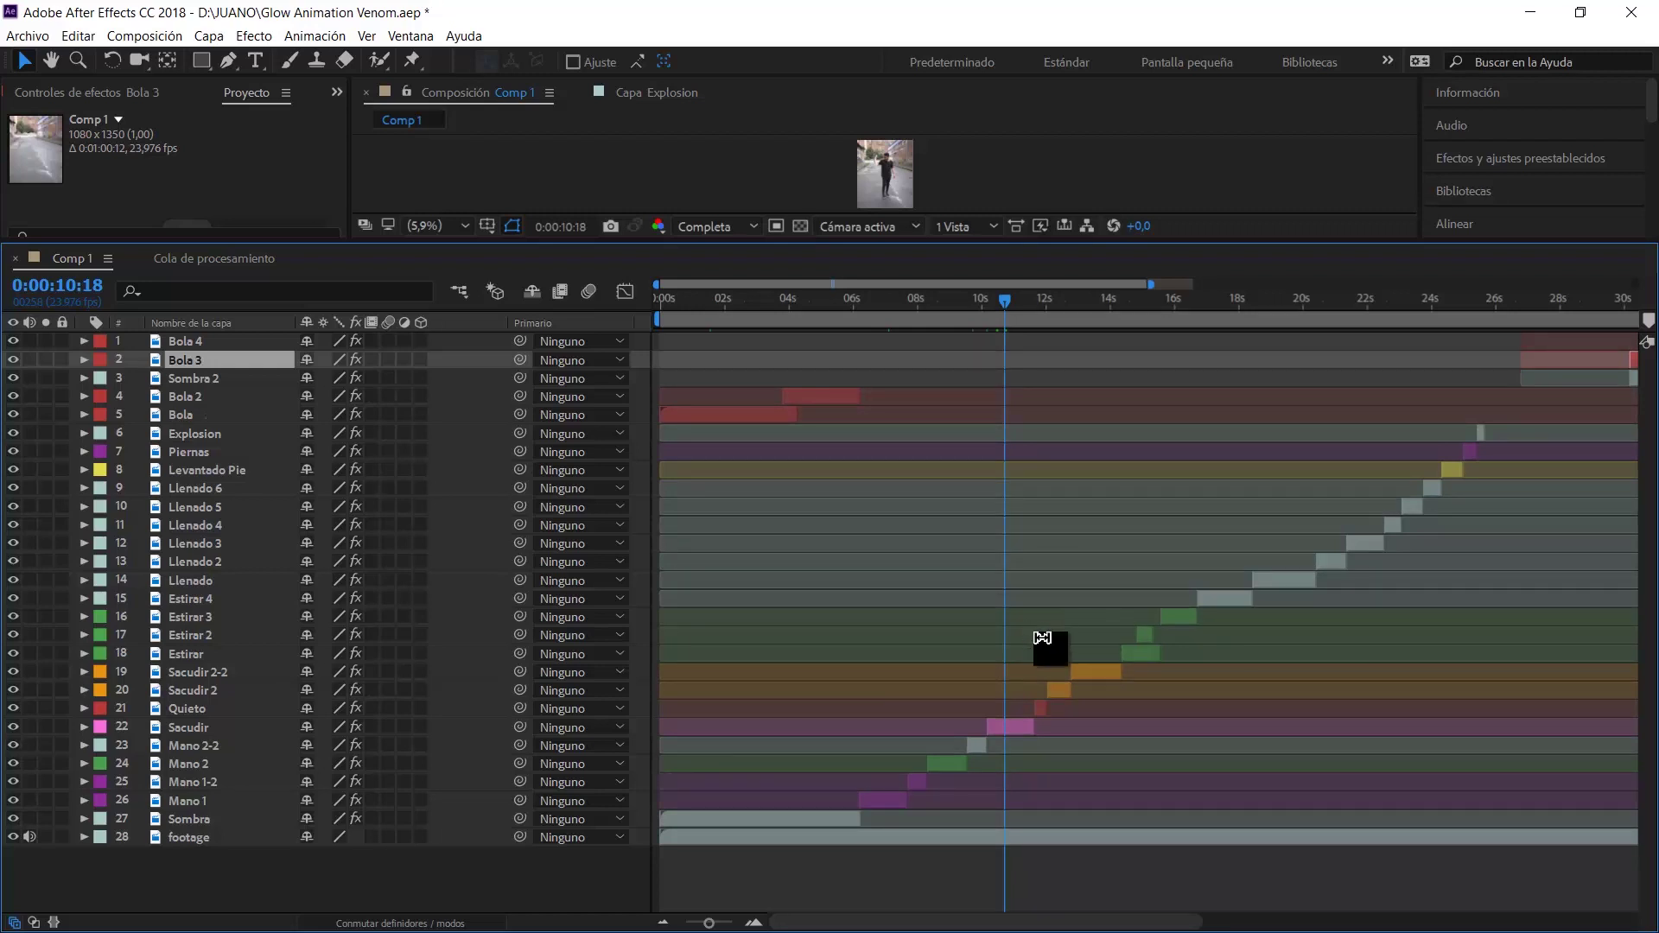
left_click_drag(1018, 620, 658, 670)
Select the Sacudir layer, enlarge the viewer, and expand its Efectos group
left_click(1011, 731)
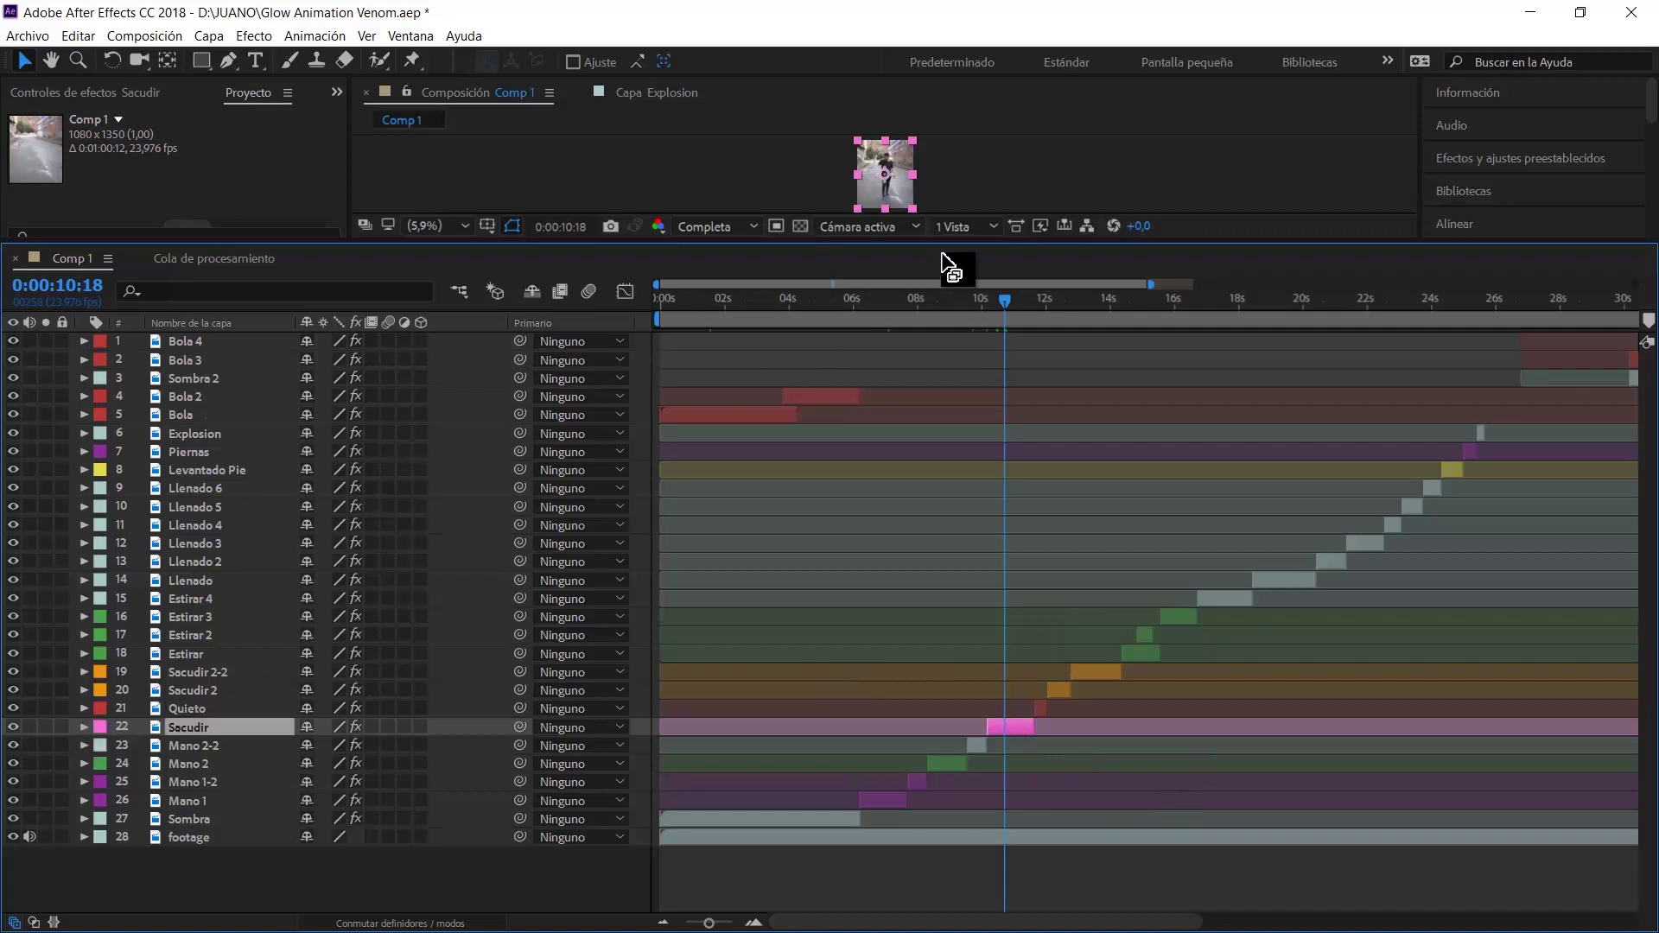
mouse_move(1018, 245)
left_mouse_down()
mouse_move(1019, 724)
mouse_move(925, 195)
left_mouse_up()
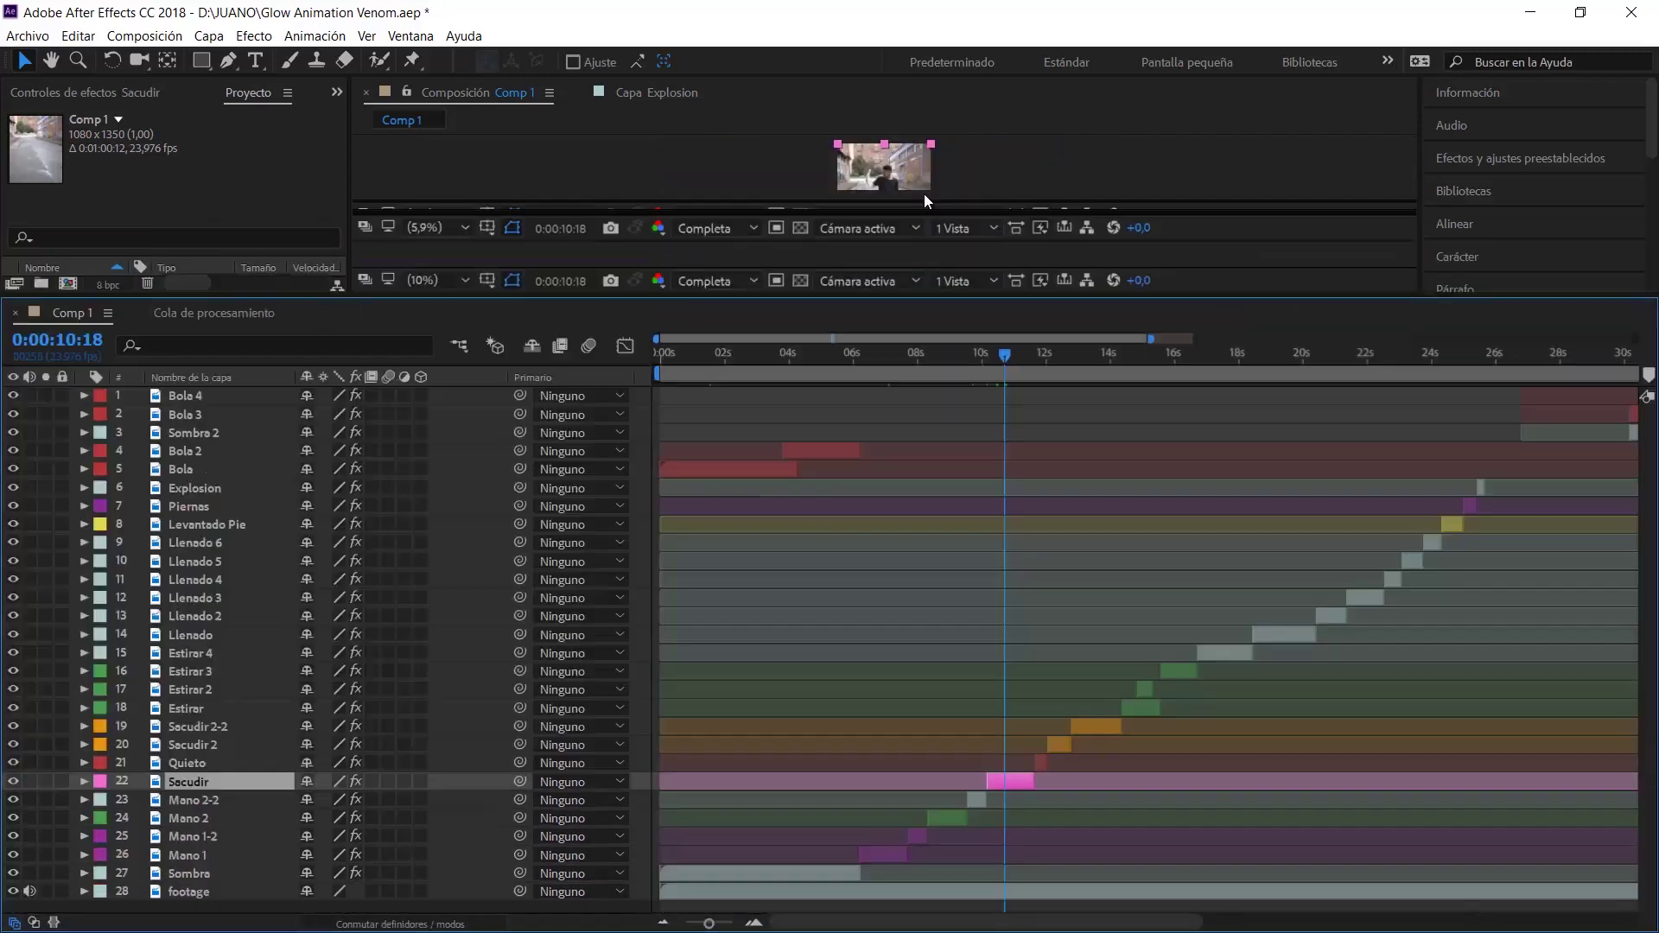
left_click(84, 681)
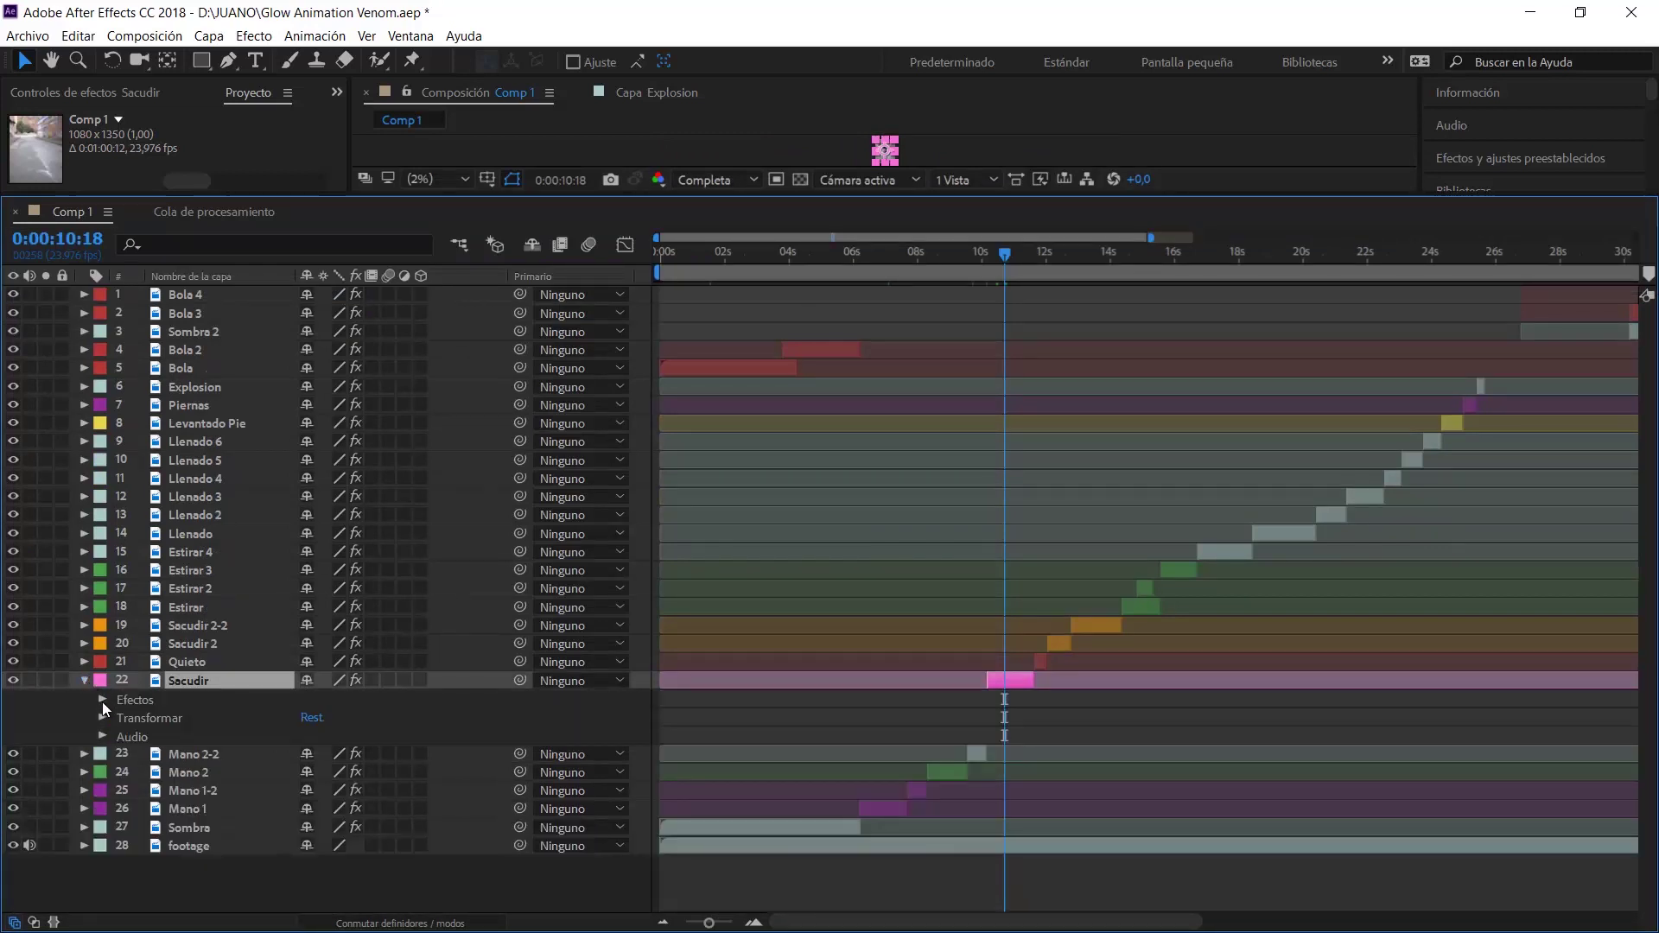
left_click(102, 700)
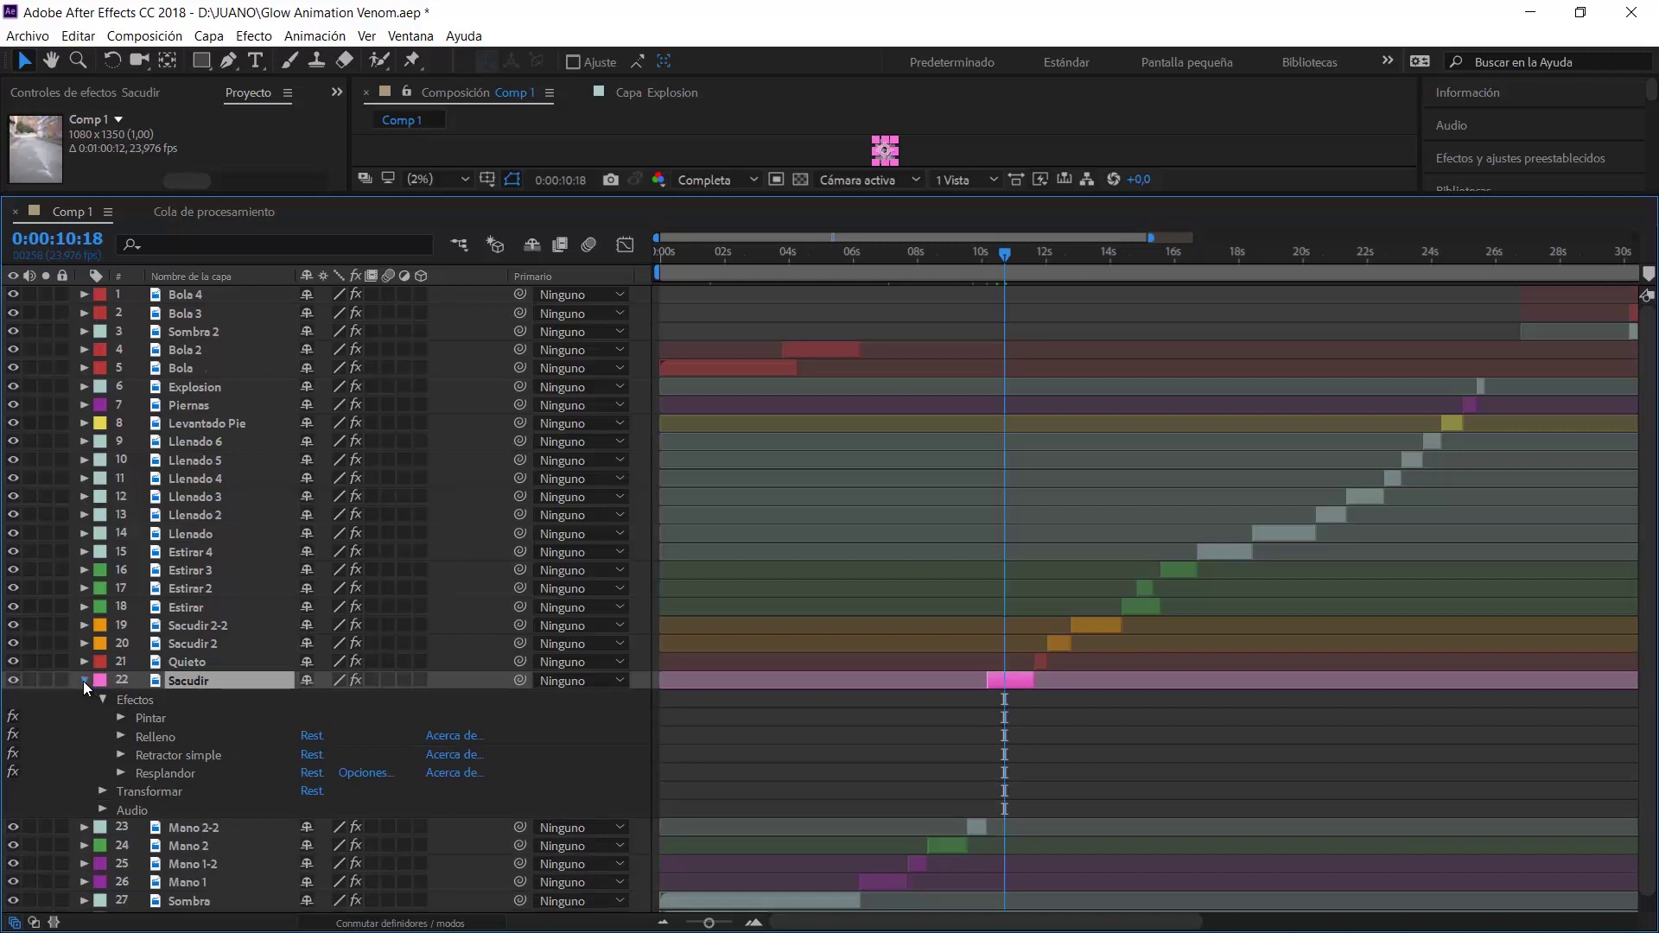
left_click(83, 680)
left_click(84, 679)
left_click(100, 696)
left_click(101, 696)
Expand Pintar and browse its Pincelar brush strokes, numbered up to 392
left_click(123, 718)
scroll(660, 743, "down", 5)
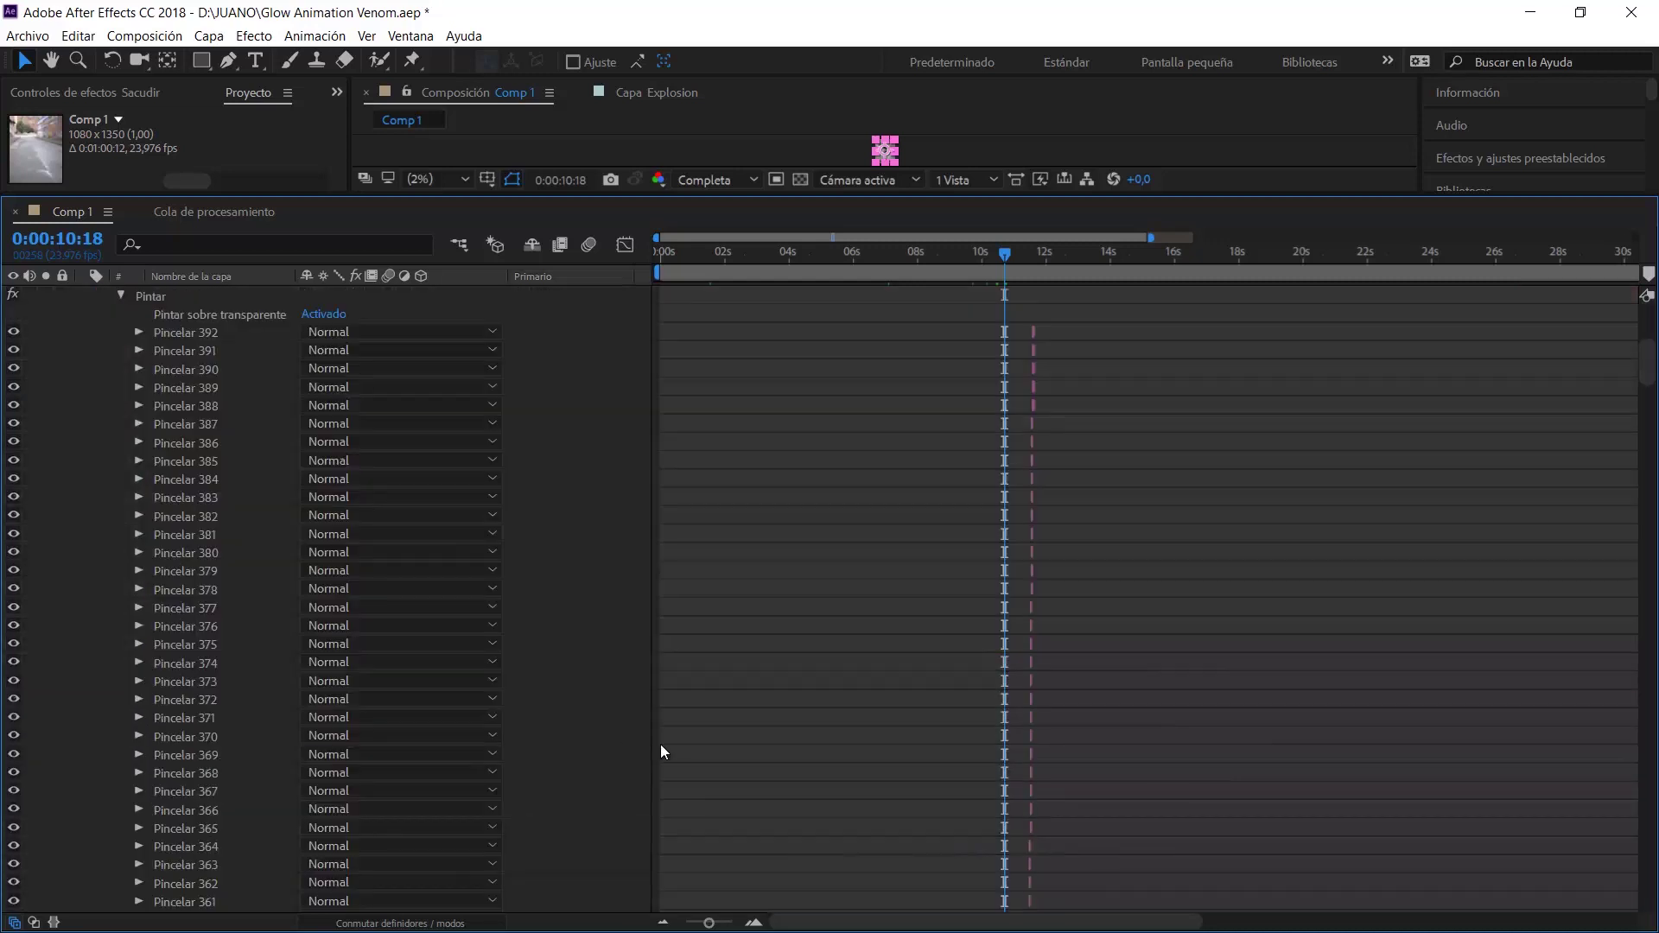
scroll(837, 615, "down", 10)
scroll(840, 623, "down", 10)
scroll(840, 622, "down", 10)
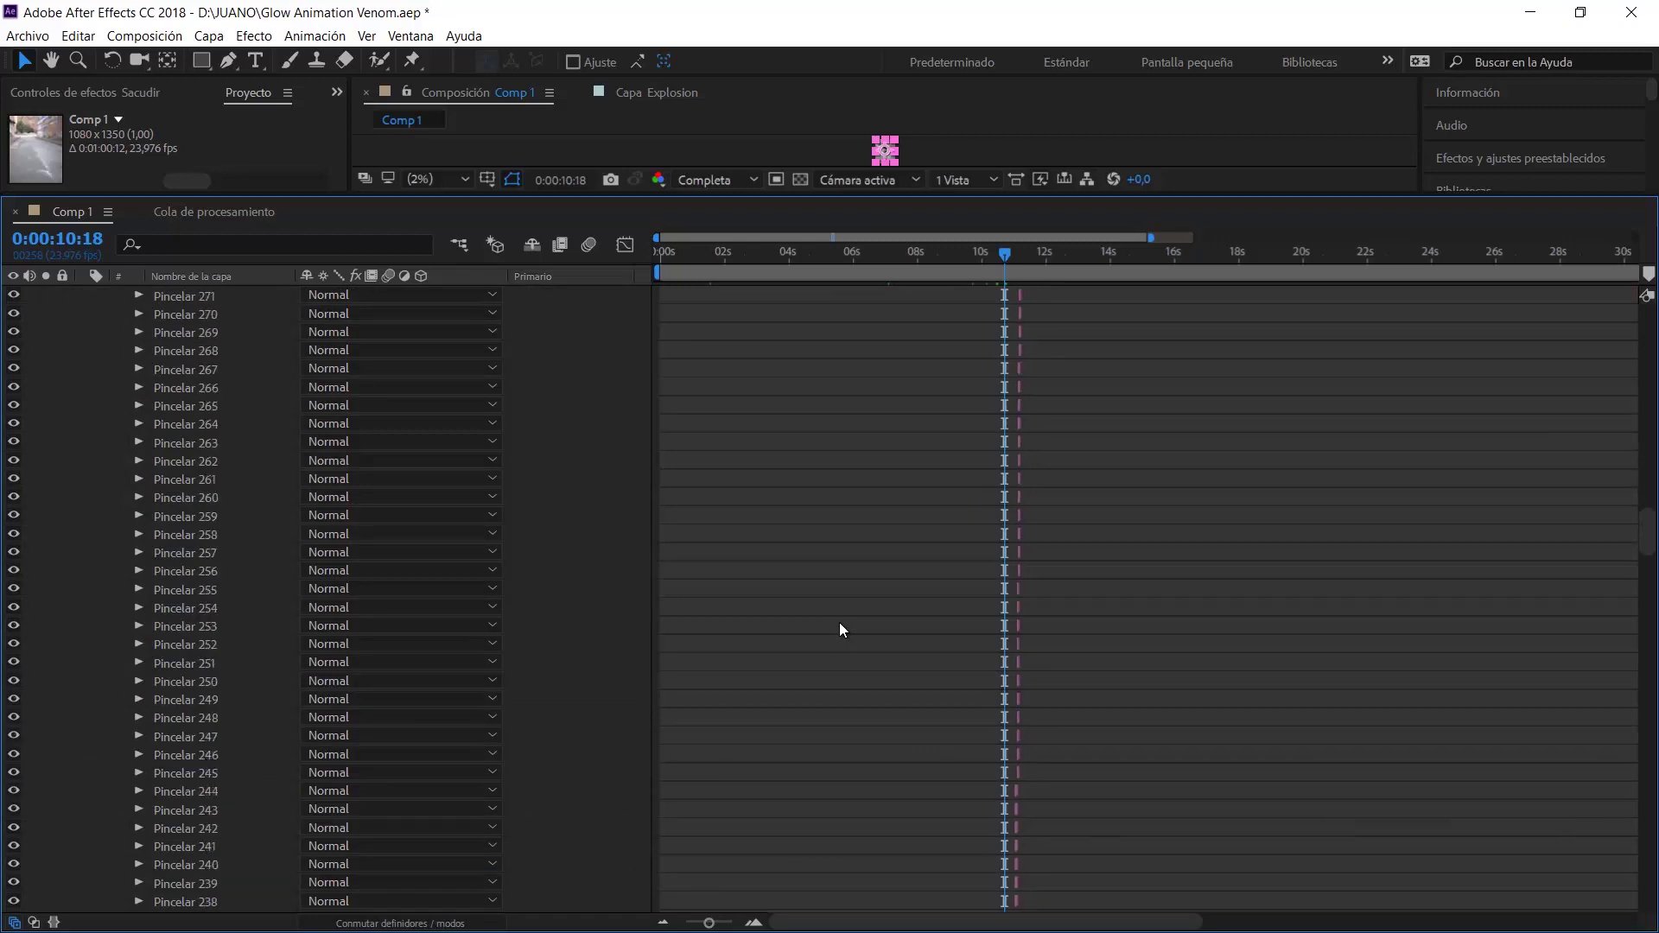
scroll(839, 623, "down", 10)
scroll(840, 623, "down", 9)
scroll(841, 623, "down", 9)
scroll(841, 625, "down", 9)
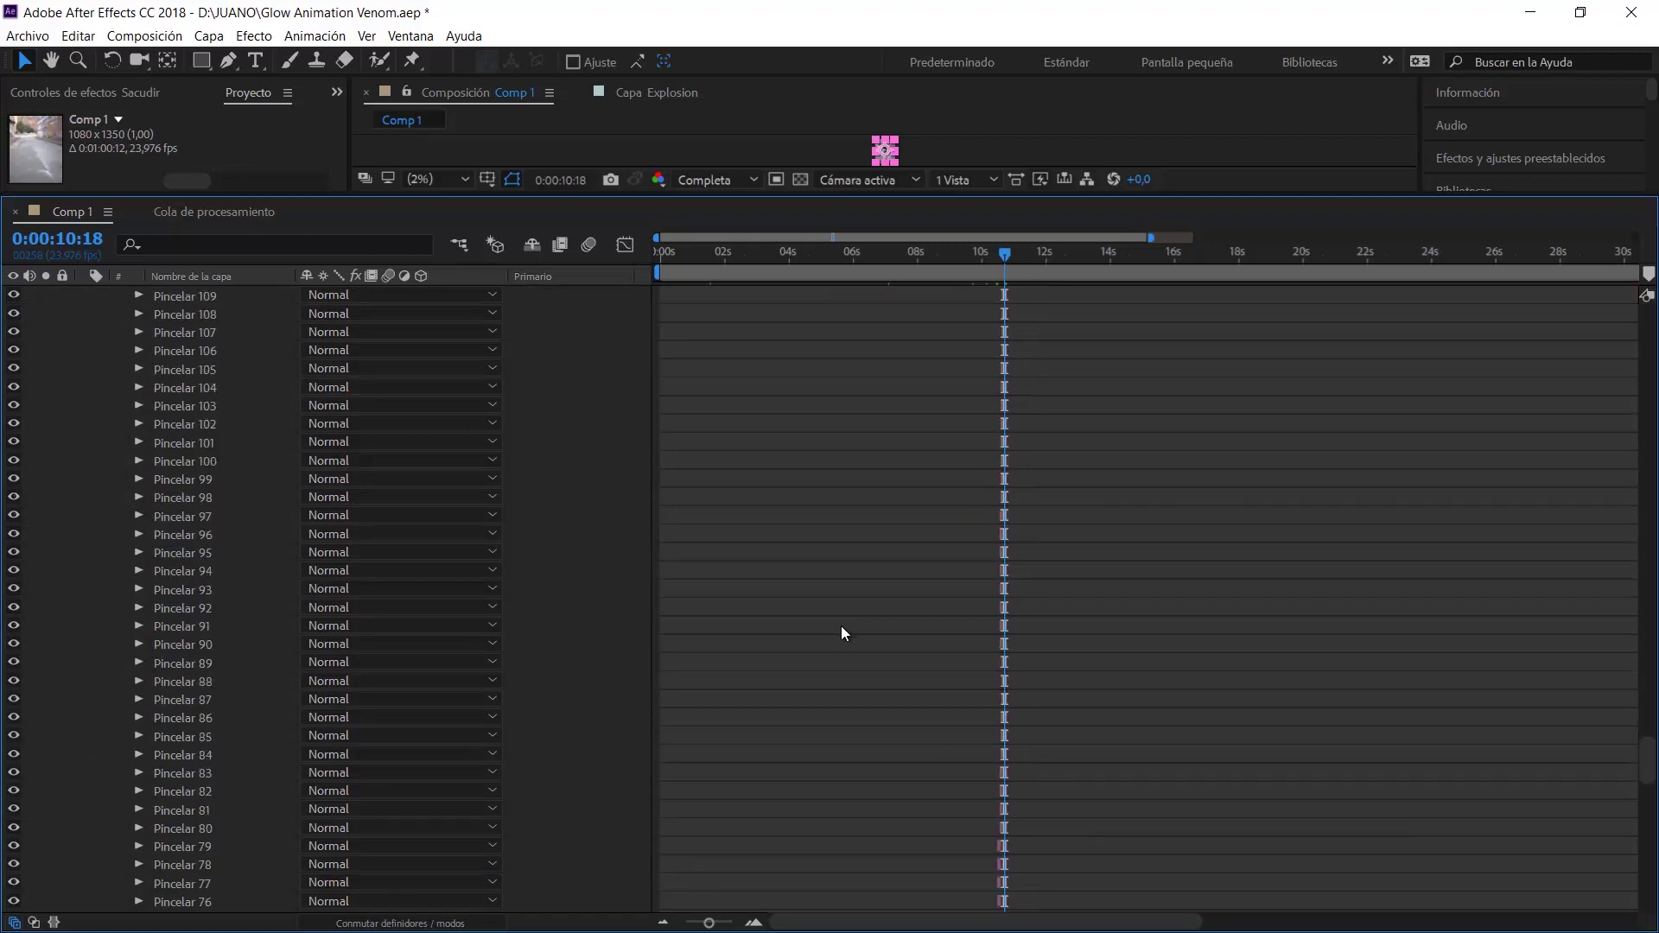
scroll(842, 627, "down", 9)
scroll(843, 627, "down", 3)
scroll(847, 627, "down", 3)
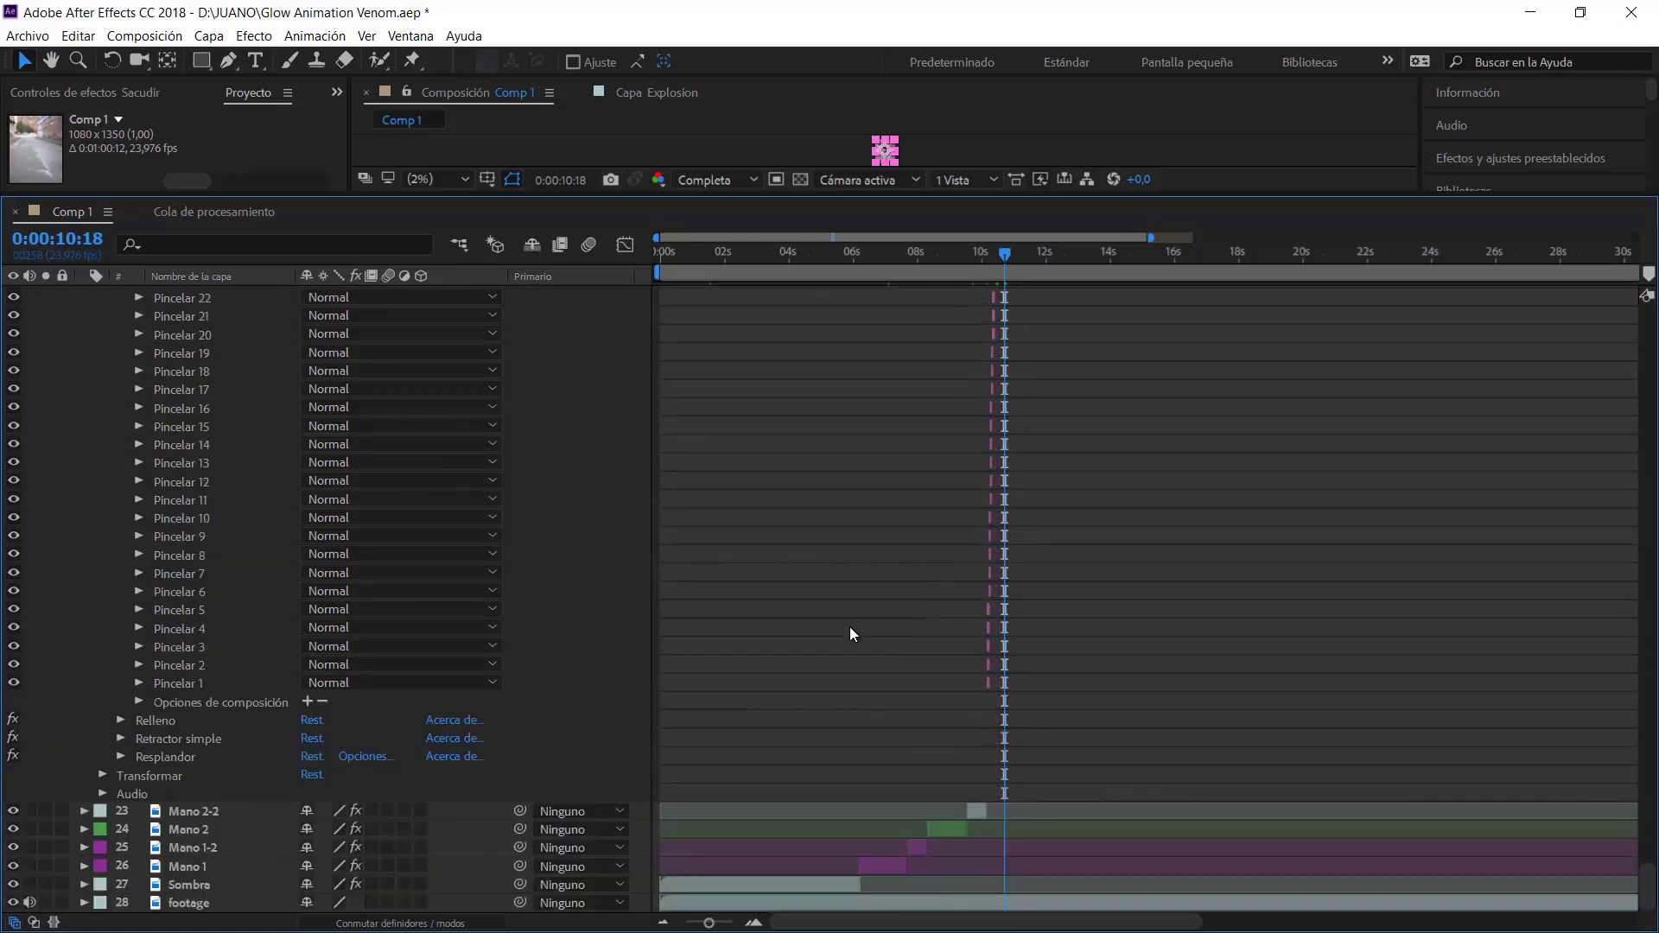
scroll(850, 629, "up", 10)
scroll(850, 629, "up", 14)
scroll(850, 629, "up", 2)
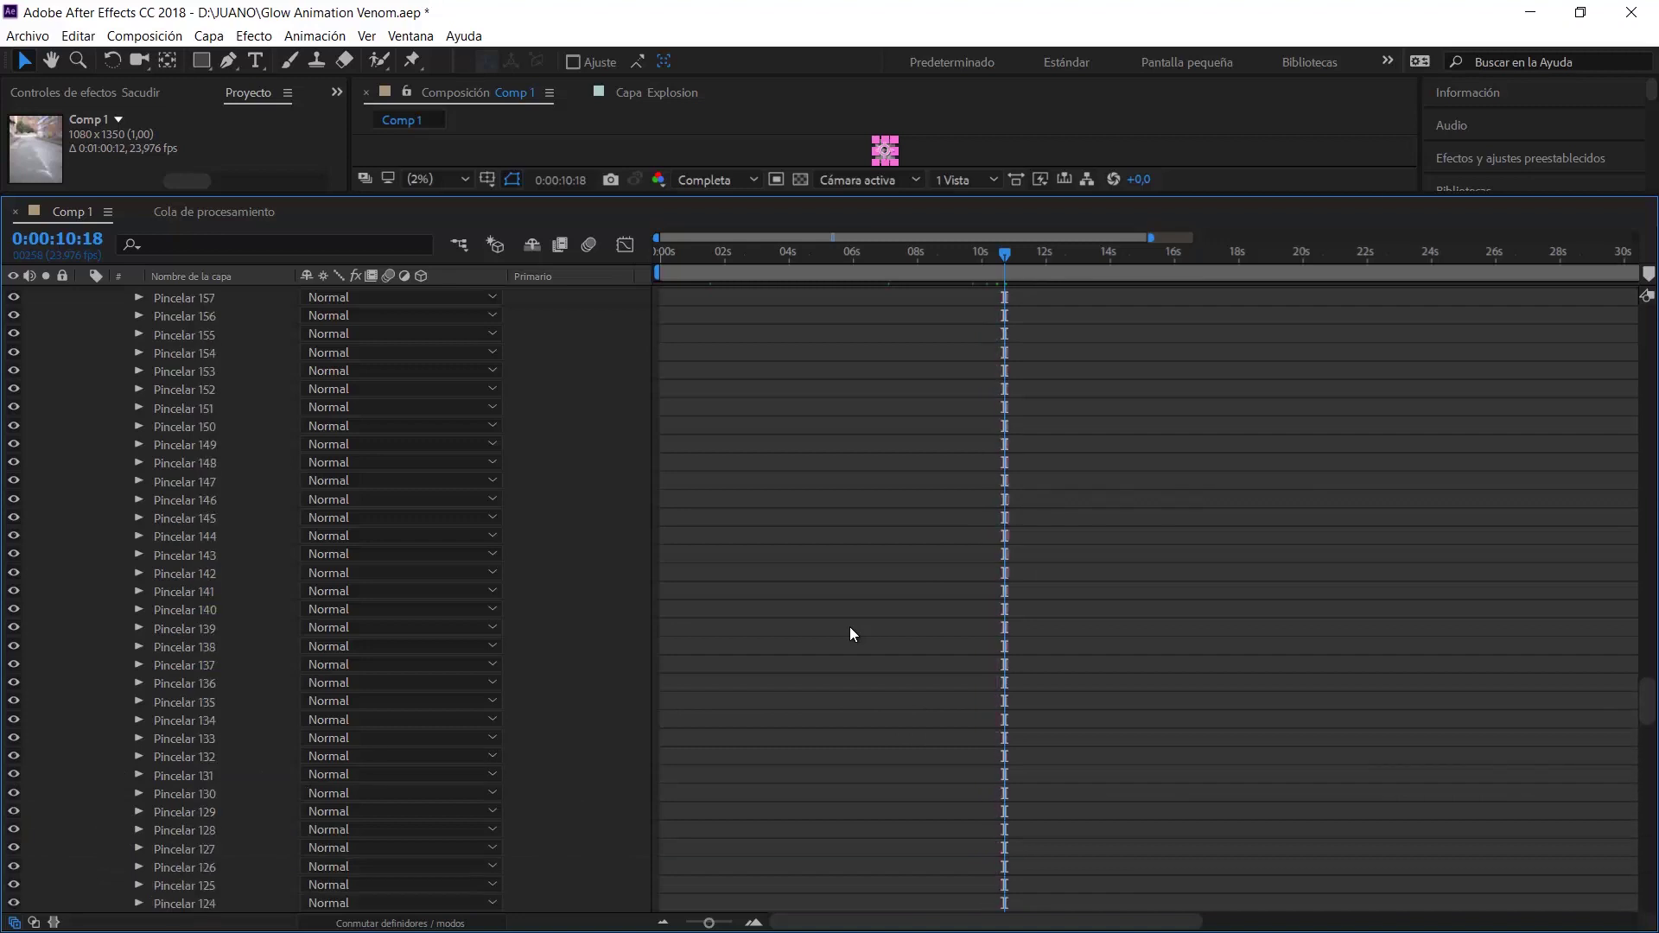
scroll(850, 629, "up", 8)
scroll(850, 633, "up", 15)
scroll(851, 634, "up", 5)
scroll(853, 639, "down", 3)
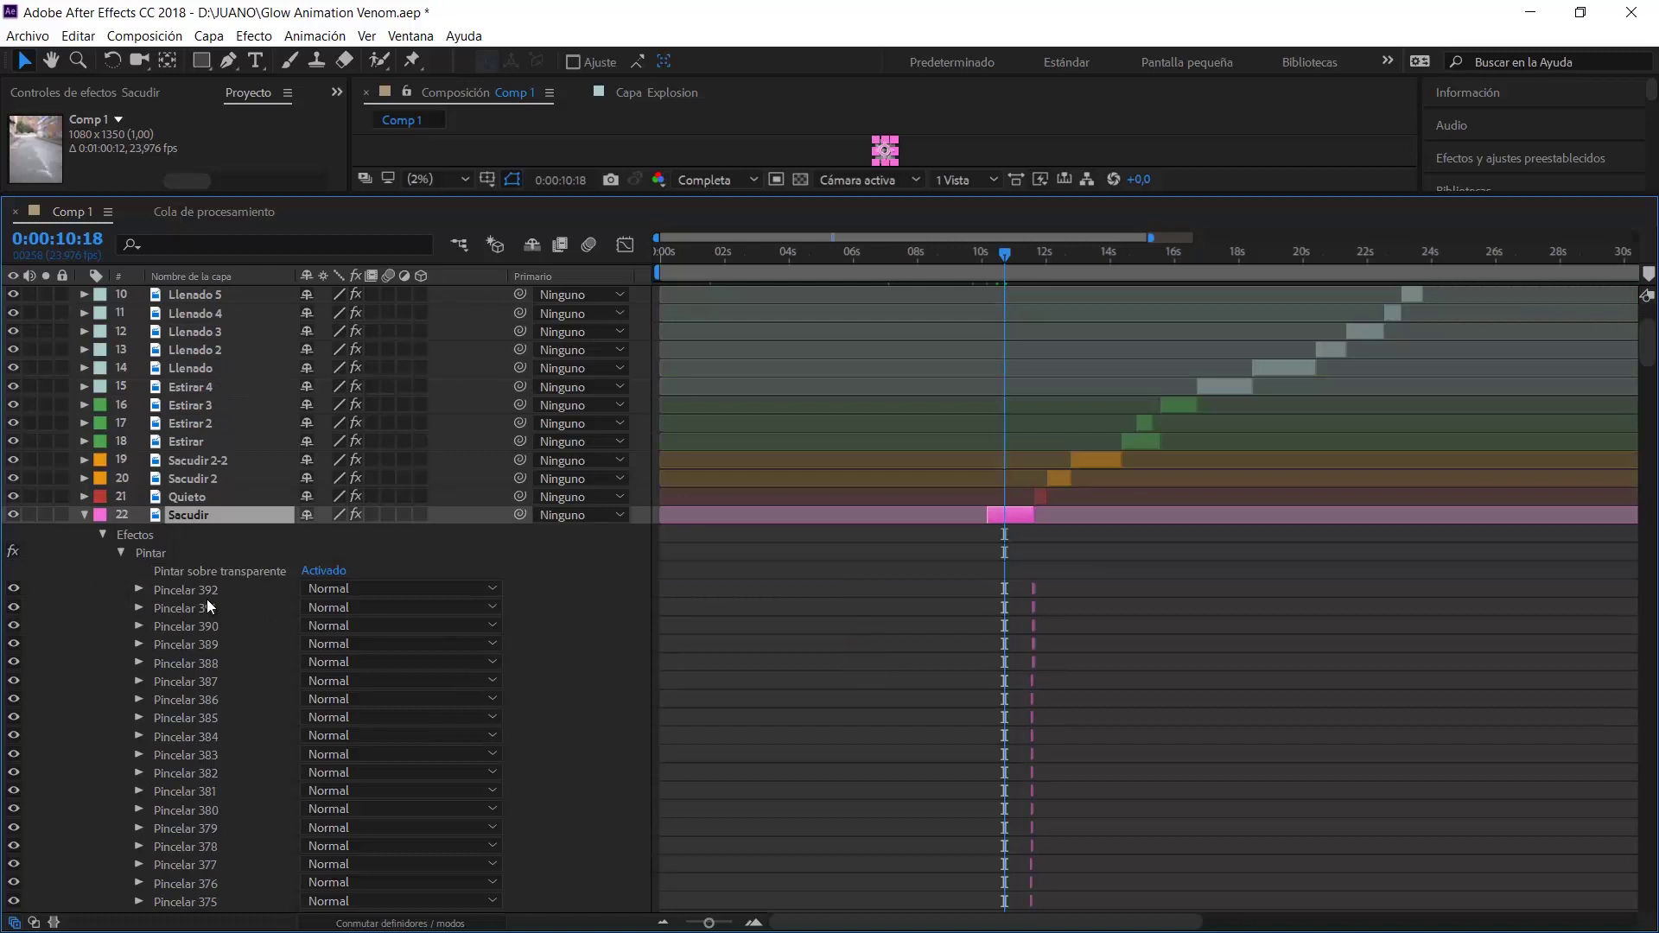
Scrub to around 0:00:11 and pan the viewer to centre the painted arm
left_click_drag(988, 649, 1023, 654)
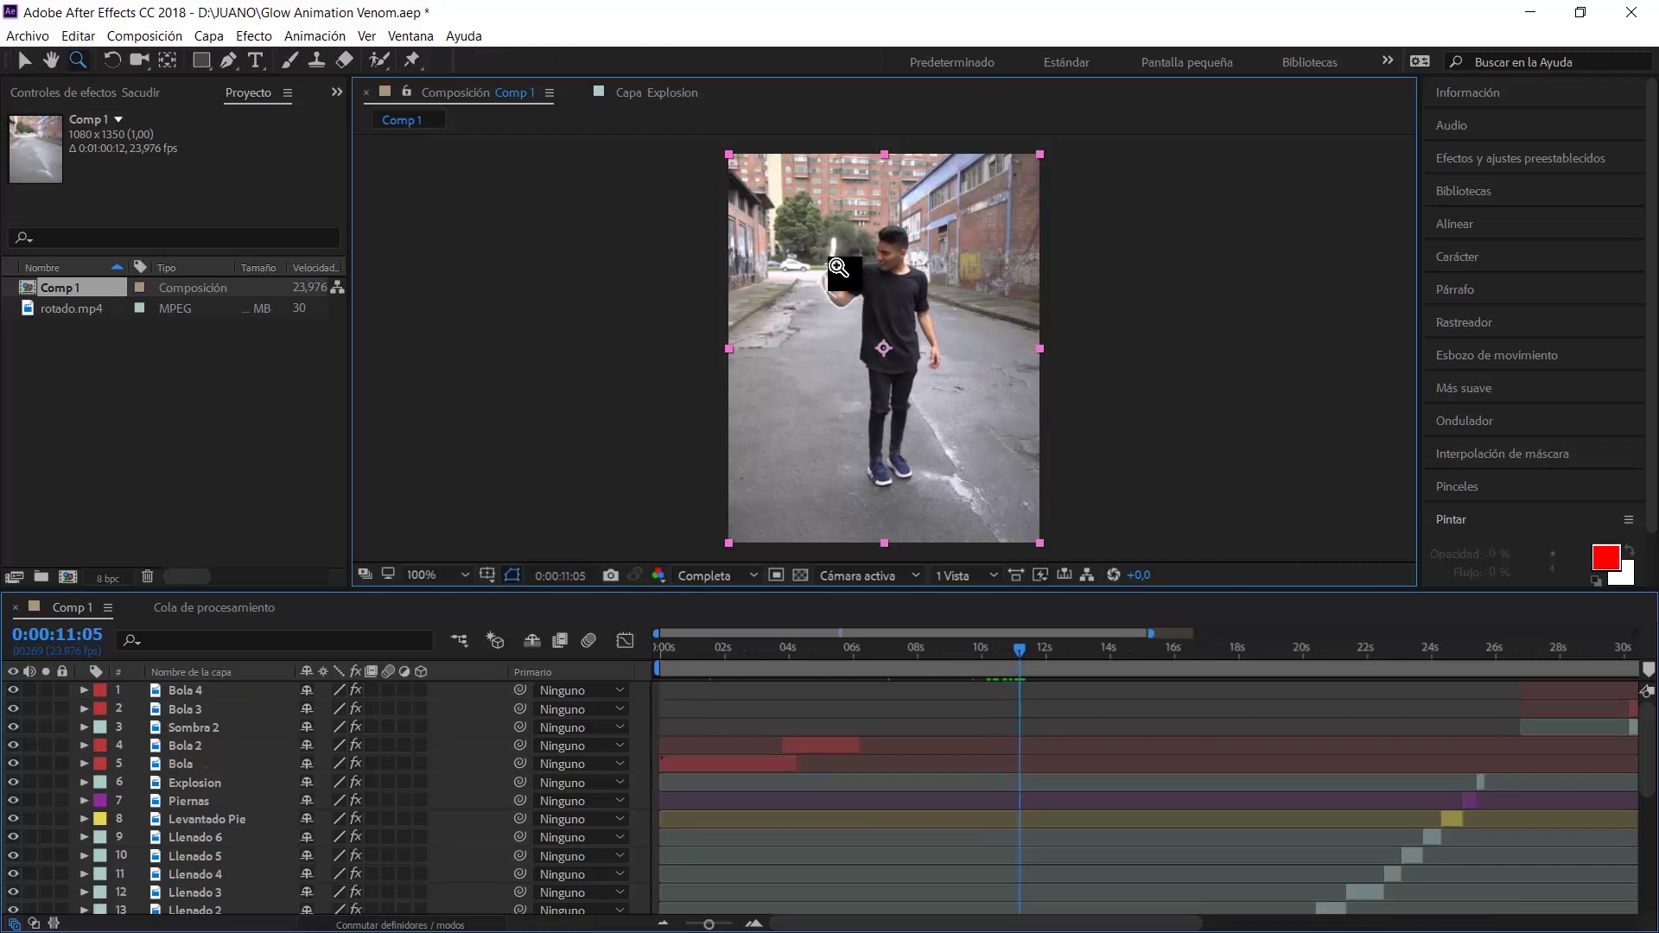
scroll(841, 297, "up", 3)
scroll(894, 367, "down", 2)
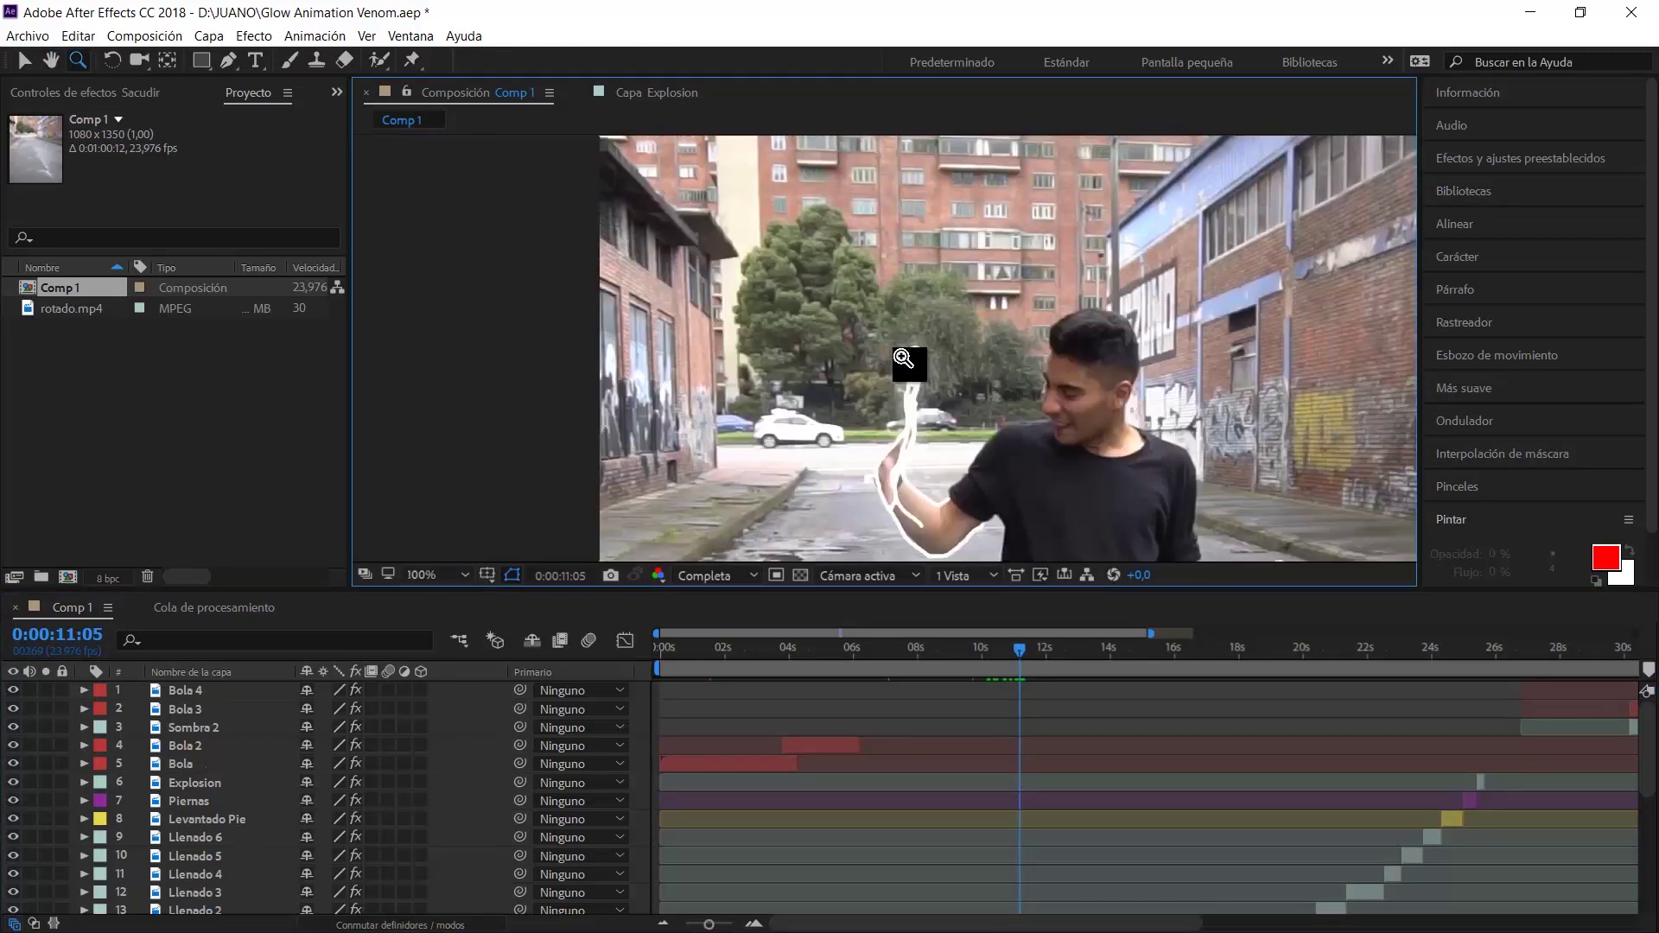
mouse_move(1019, 650)
left_mouse_down()
mouse_move(1034, 657)
mouse_move(1012, 650)
left_mouse_up()
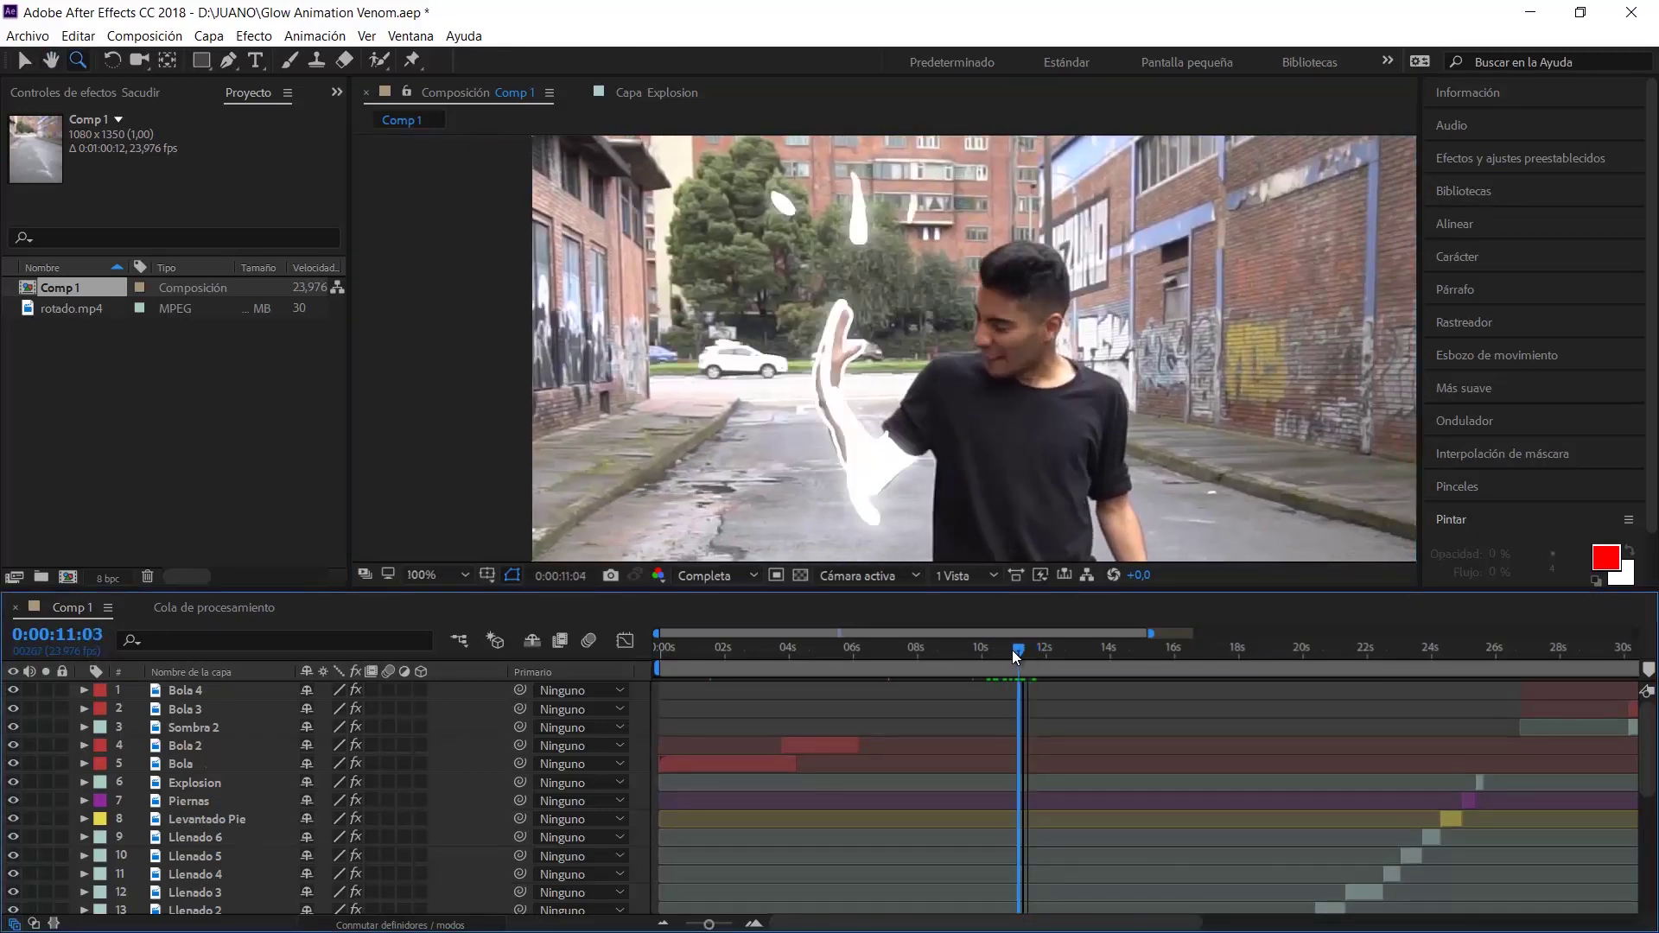
scroll(914, 359, "up", 2)
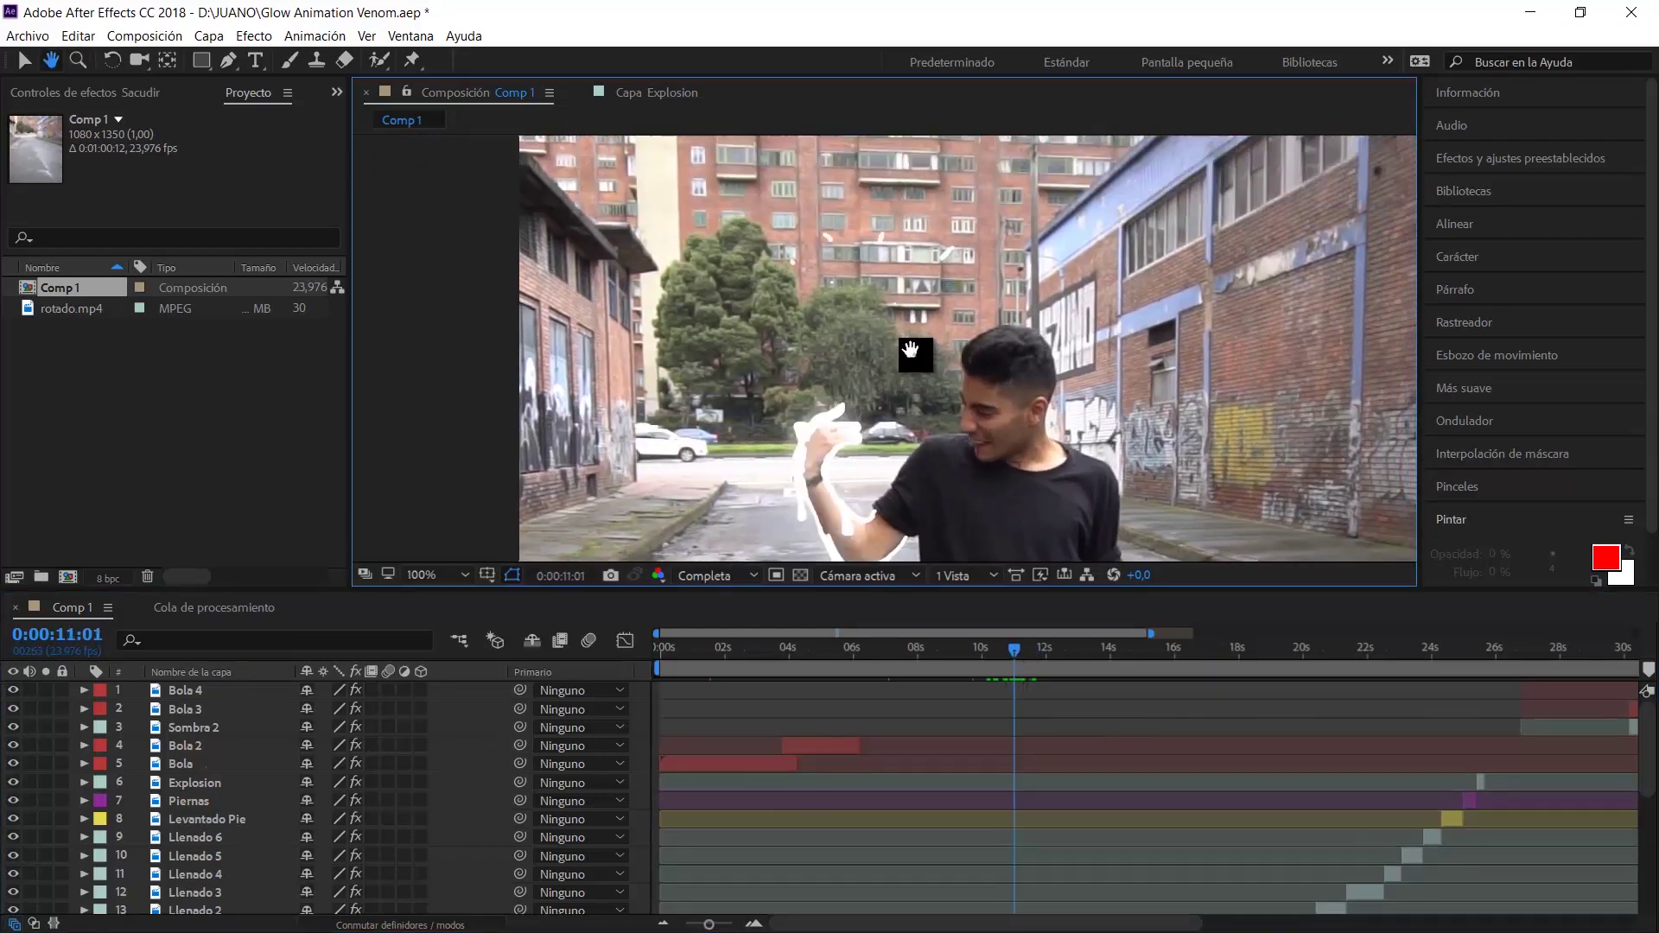
scroll(933, 370, "down", 4)
left_click_drag(962, 486, 970, 507)
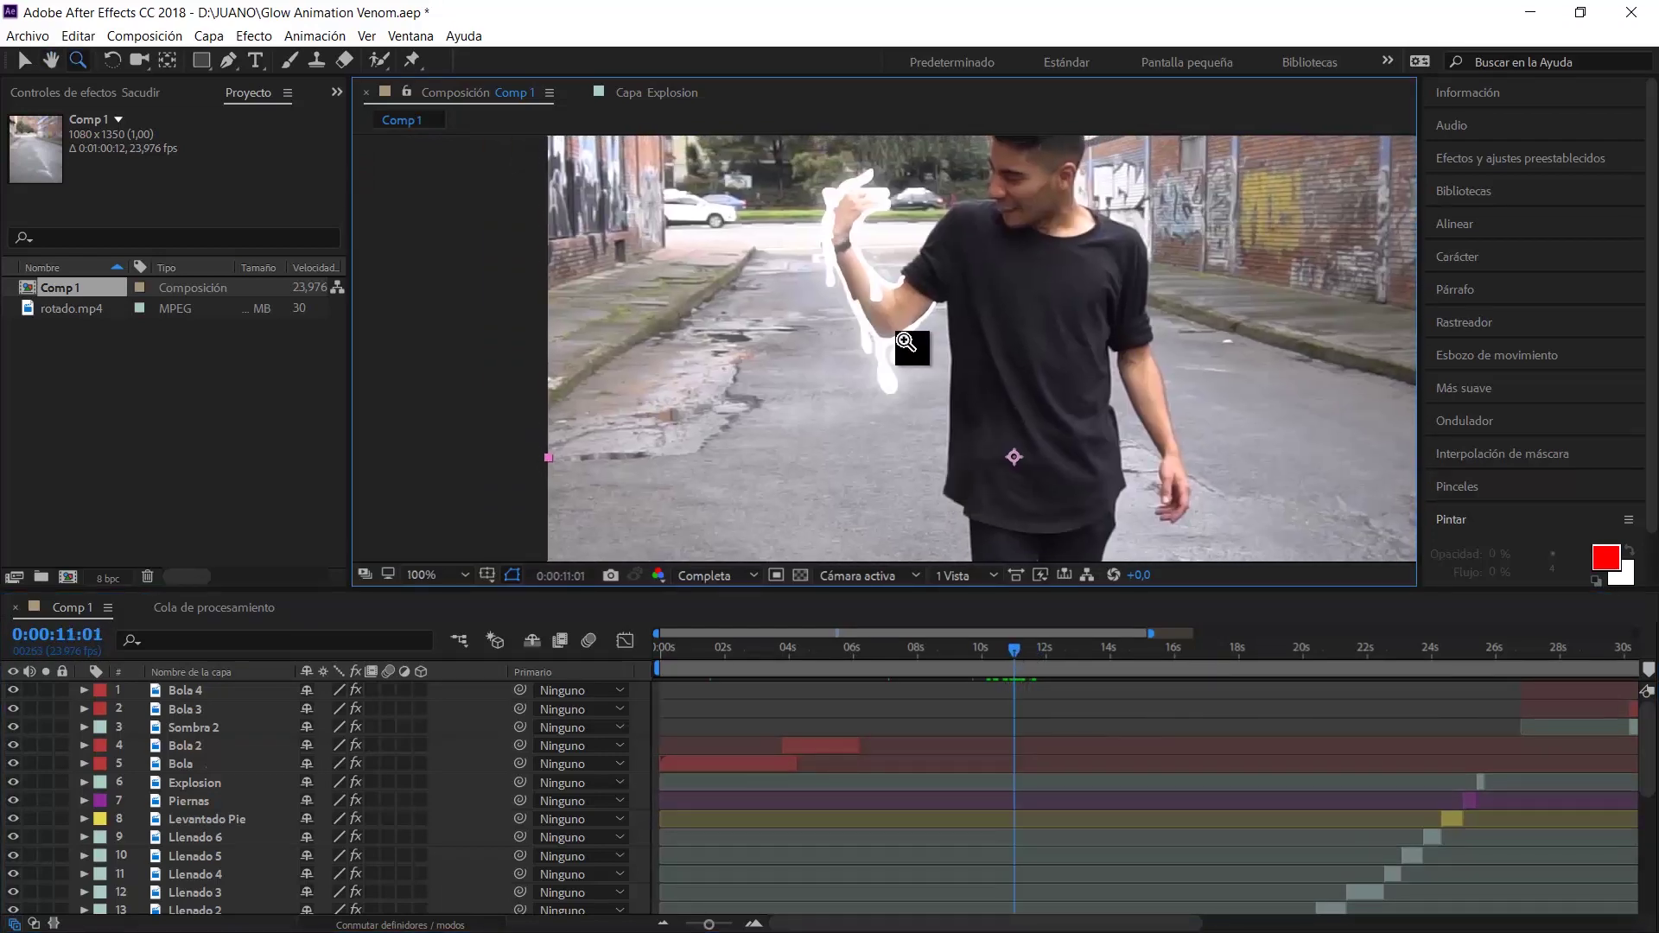
key("z")
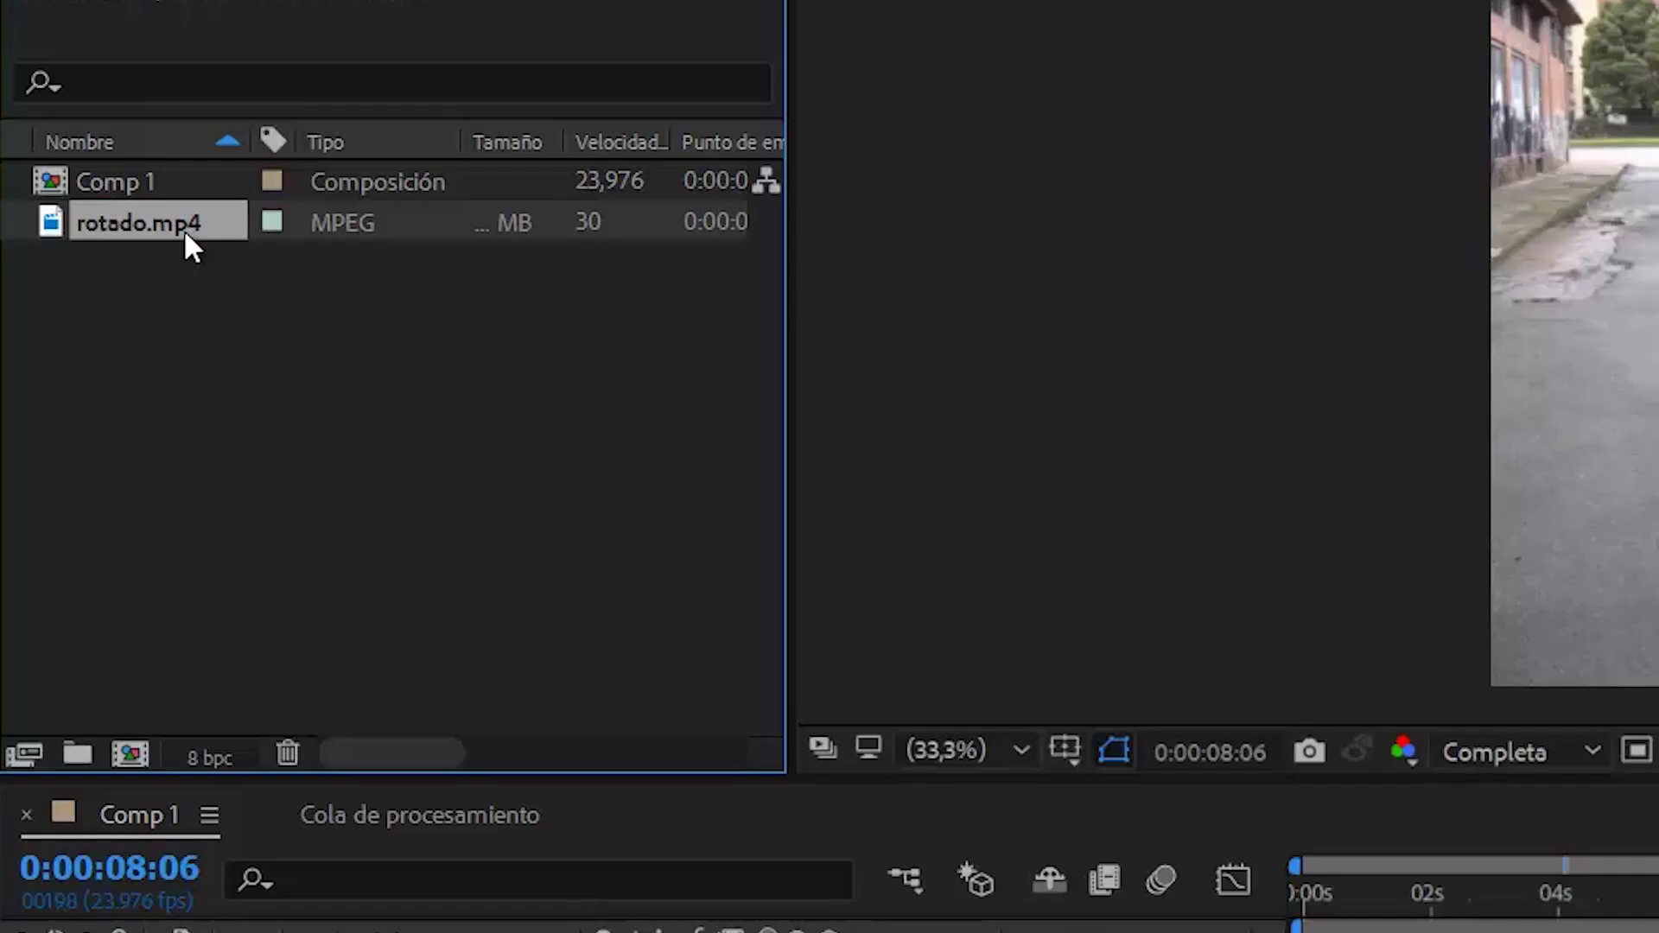
Create a new composition 'rotado' from rotado.mp4 and scrub to 0:00:03:21
mouse_move(145, 223)
left_mouse_down()
mouse_move(132, 750)
mouse_move(186, 759)
left_mouse_up()
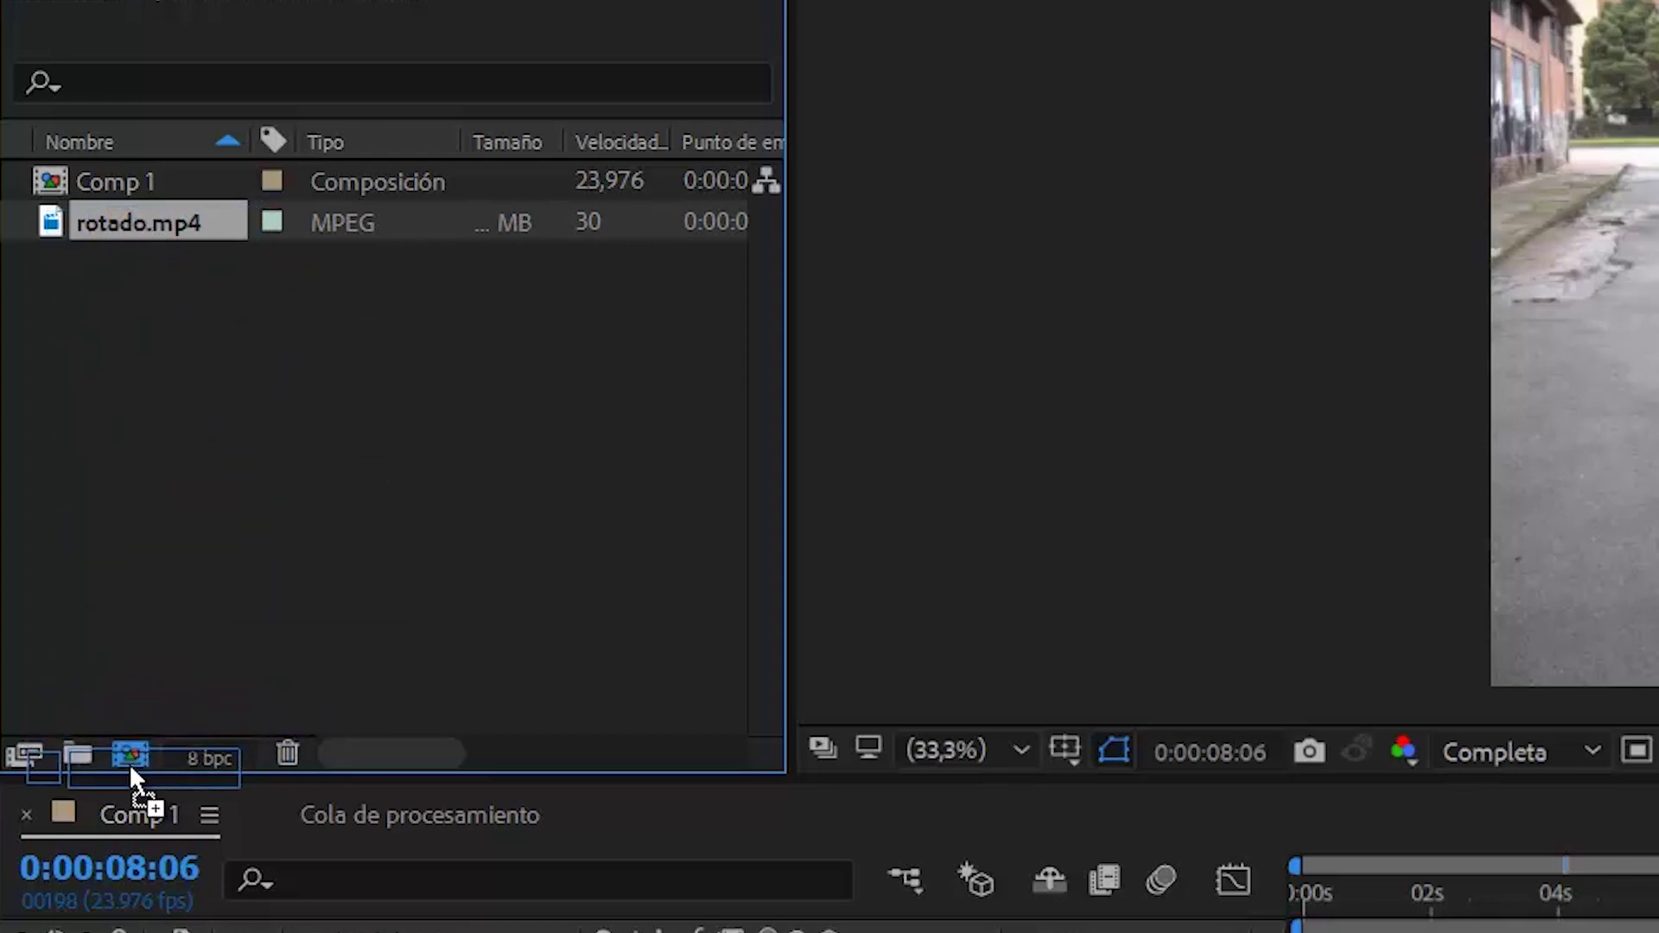
left_click_drag(186, 759, 128, 764)
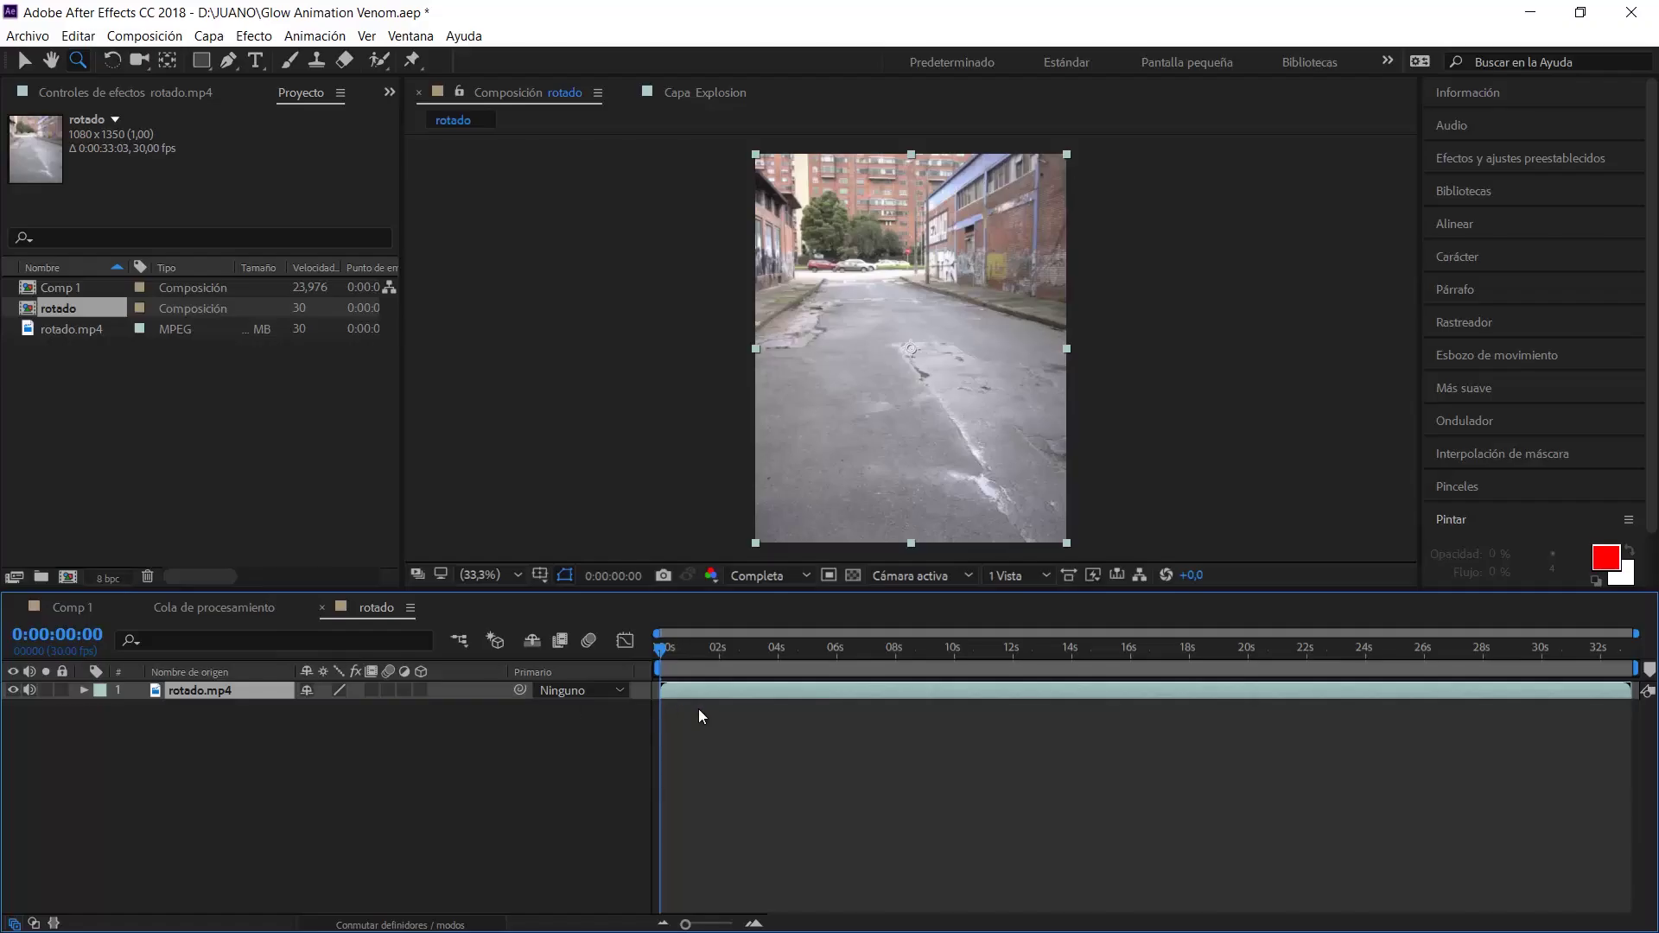
left_click_drag(661, 651, 734, 651)
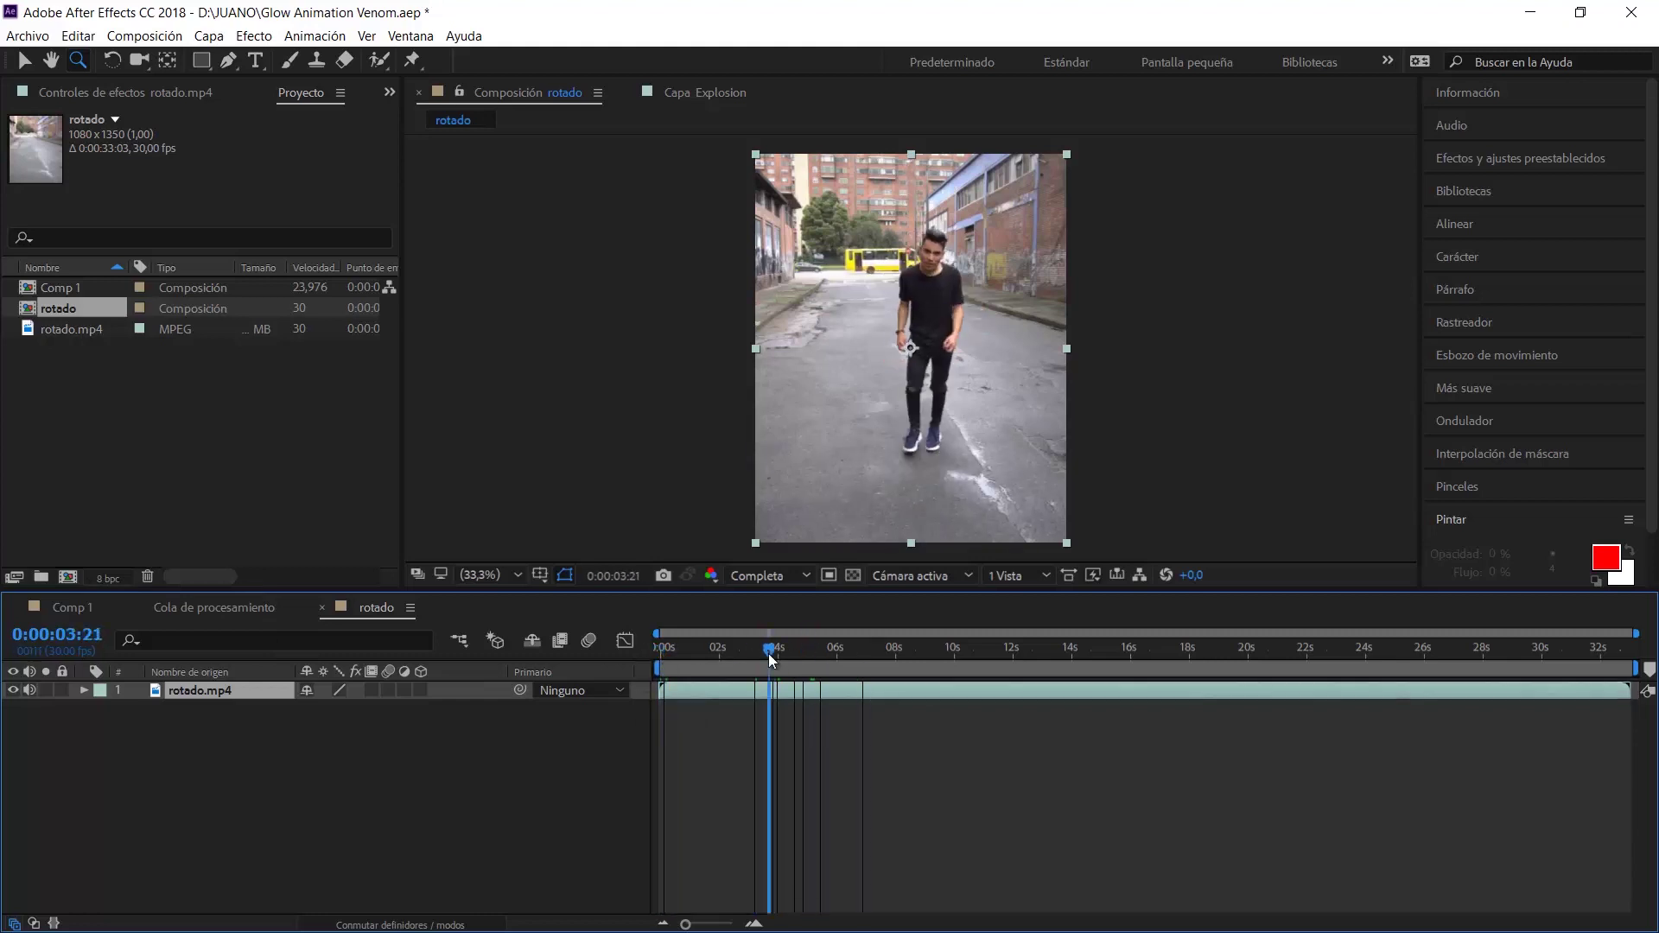
Rename the clip layer to 'Footage'
double_click(198, 690)
key("Return")
type("Footage")
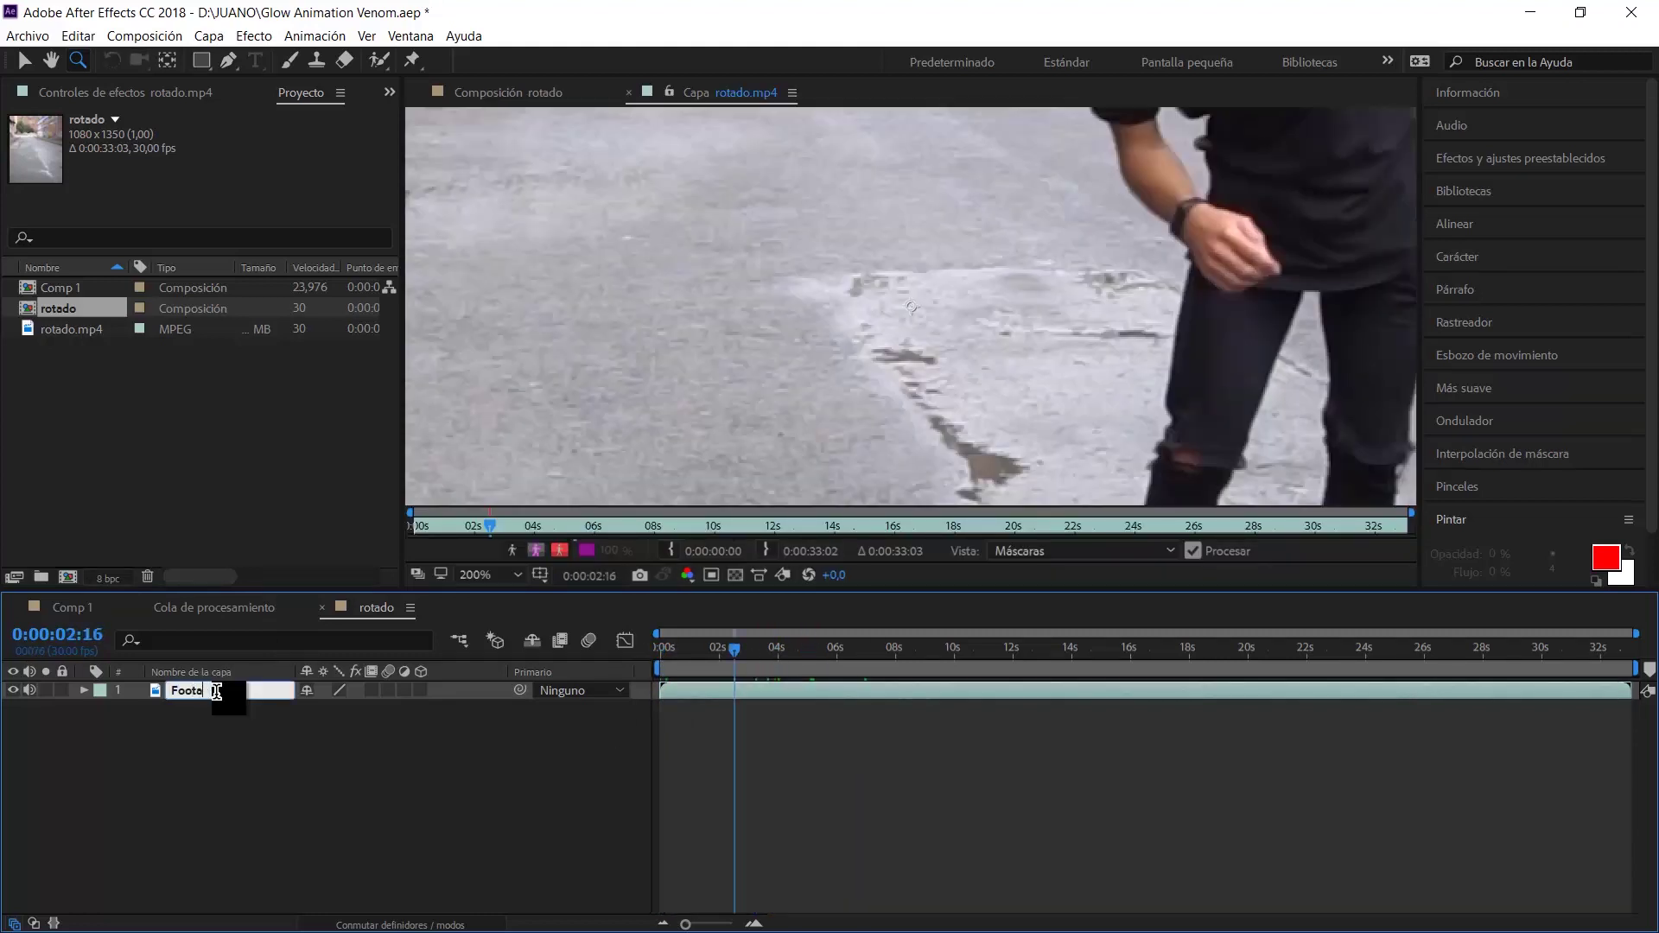
key("Return")
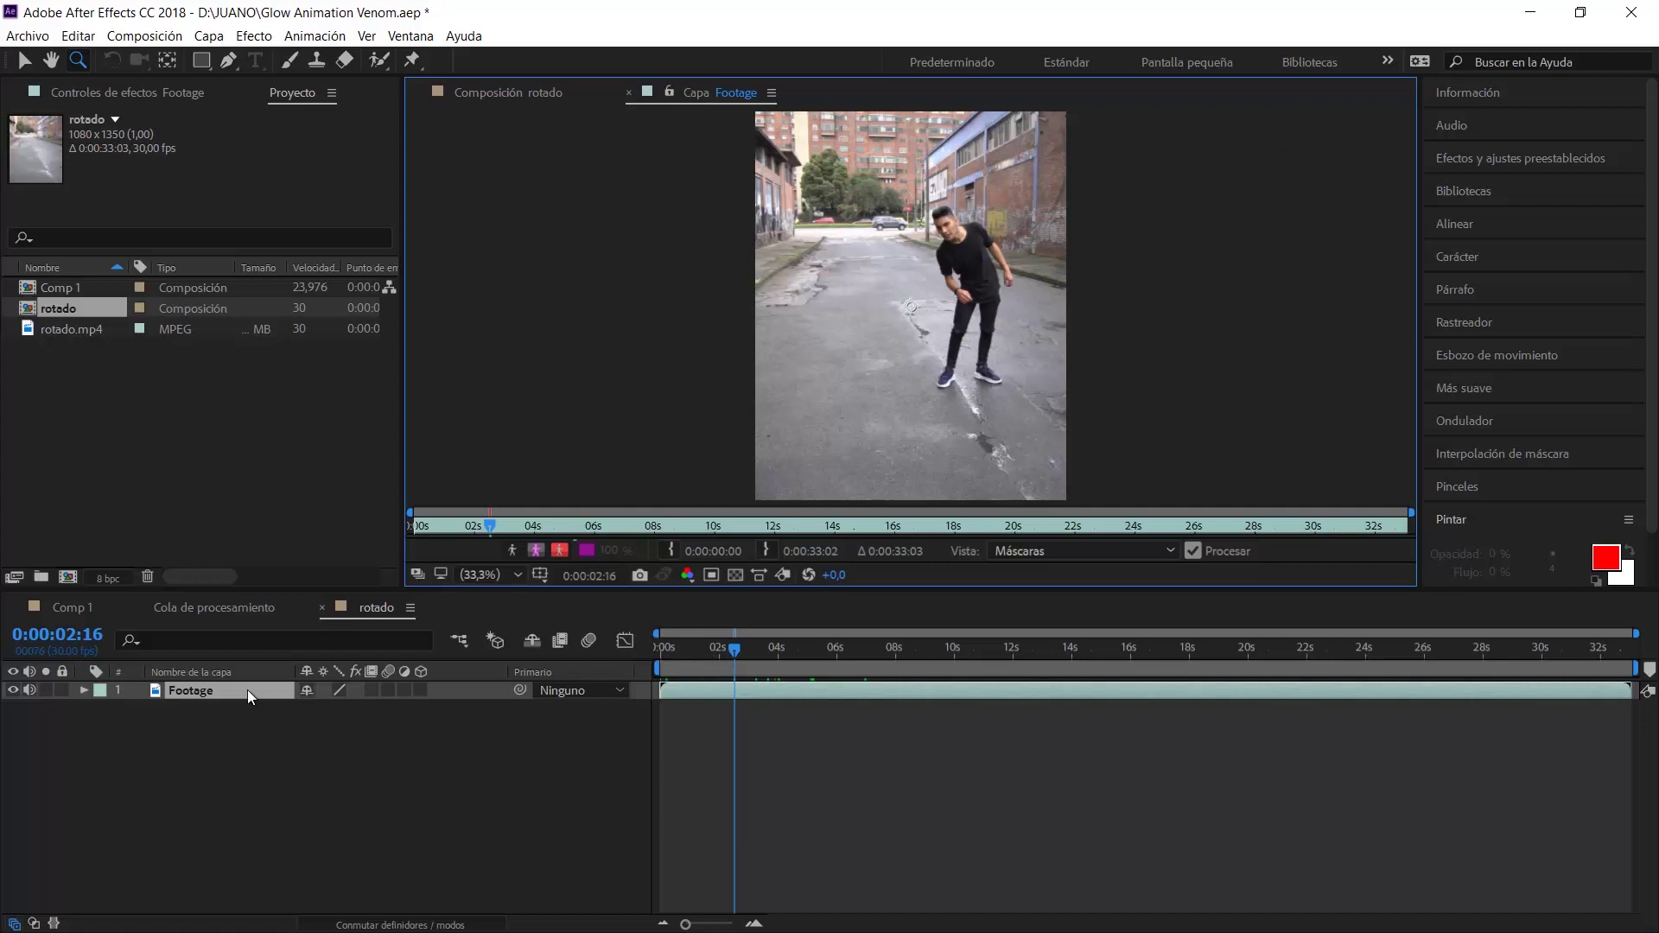
Make three test duplicates of Footage with Ctrl+D, then delete them
key("ctrl+d")
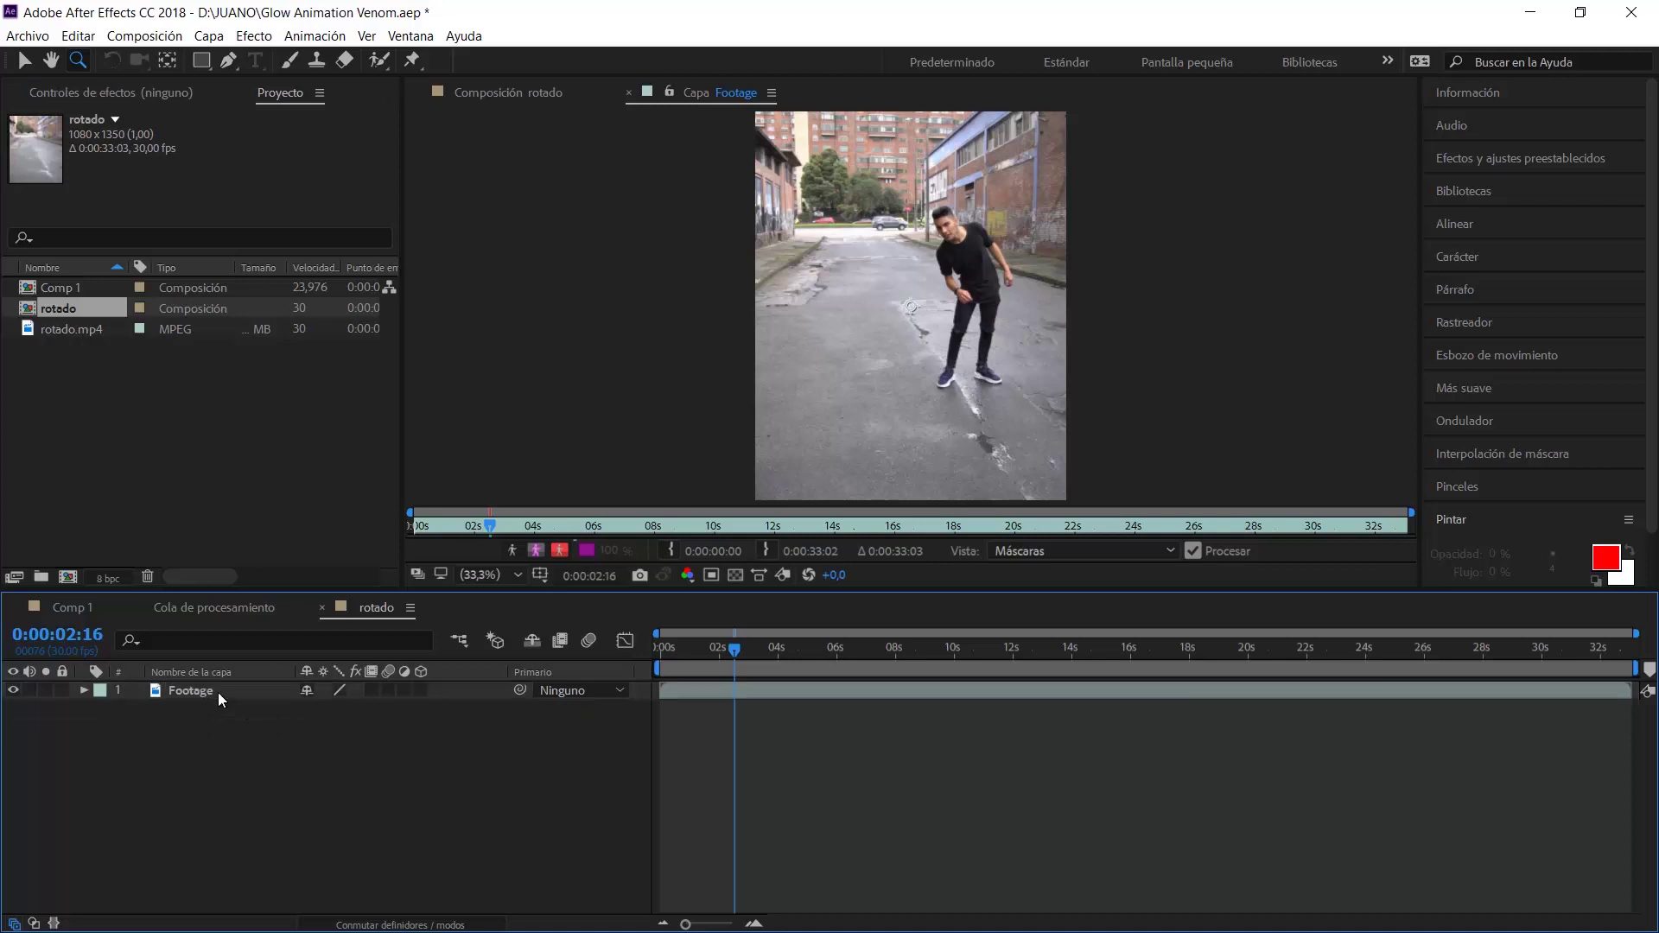
key("ctrl+d")
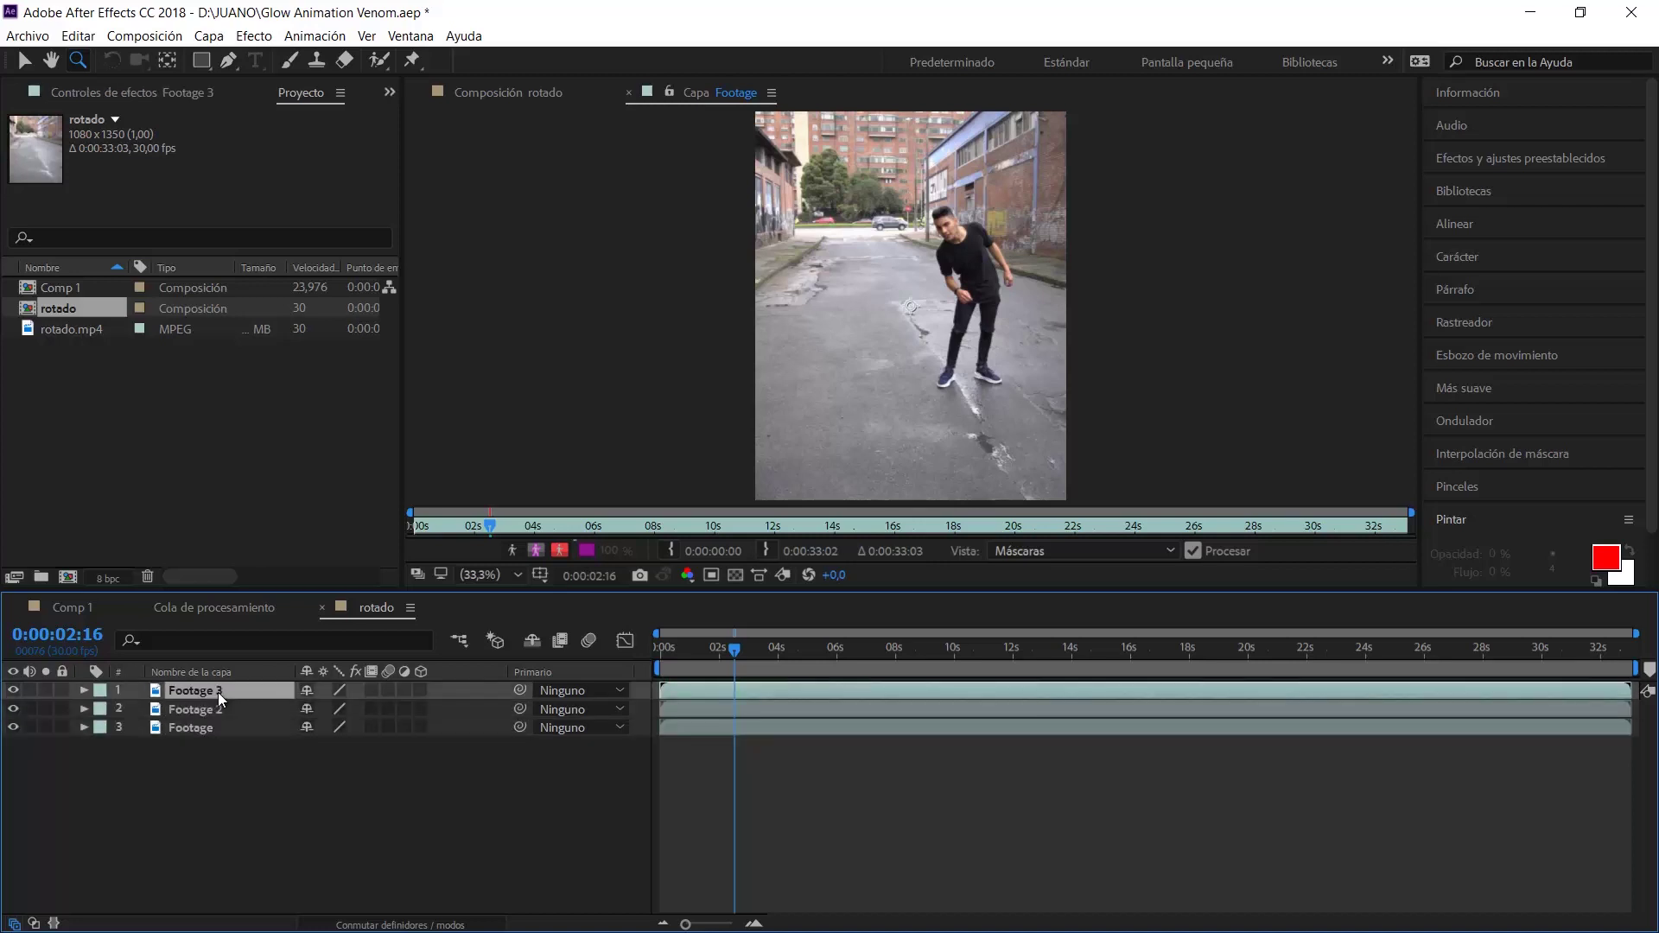
key("ctrl+d")
left_click_drag(228, 690, 226, 734)
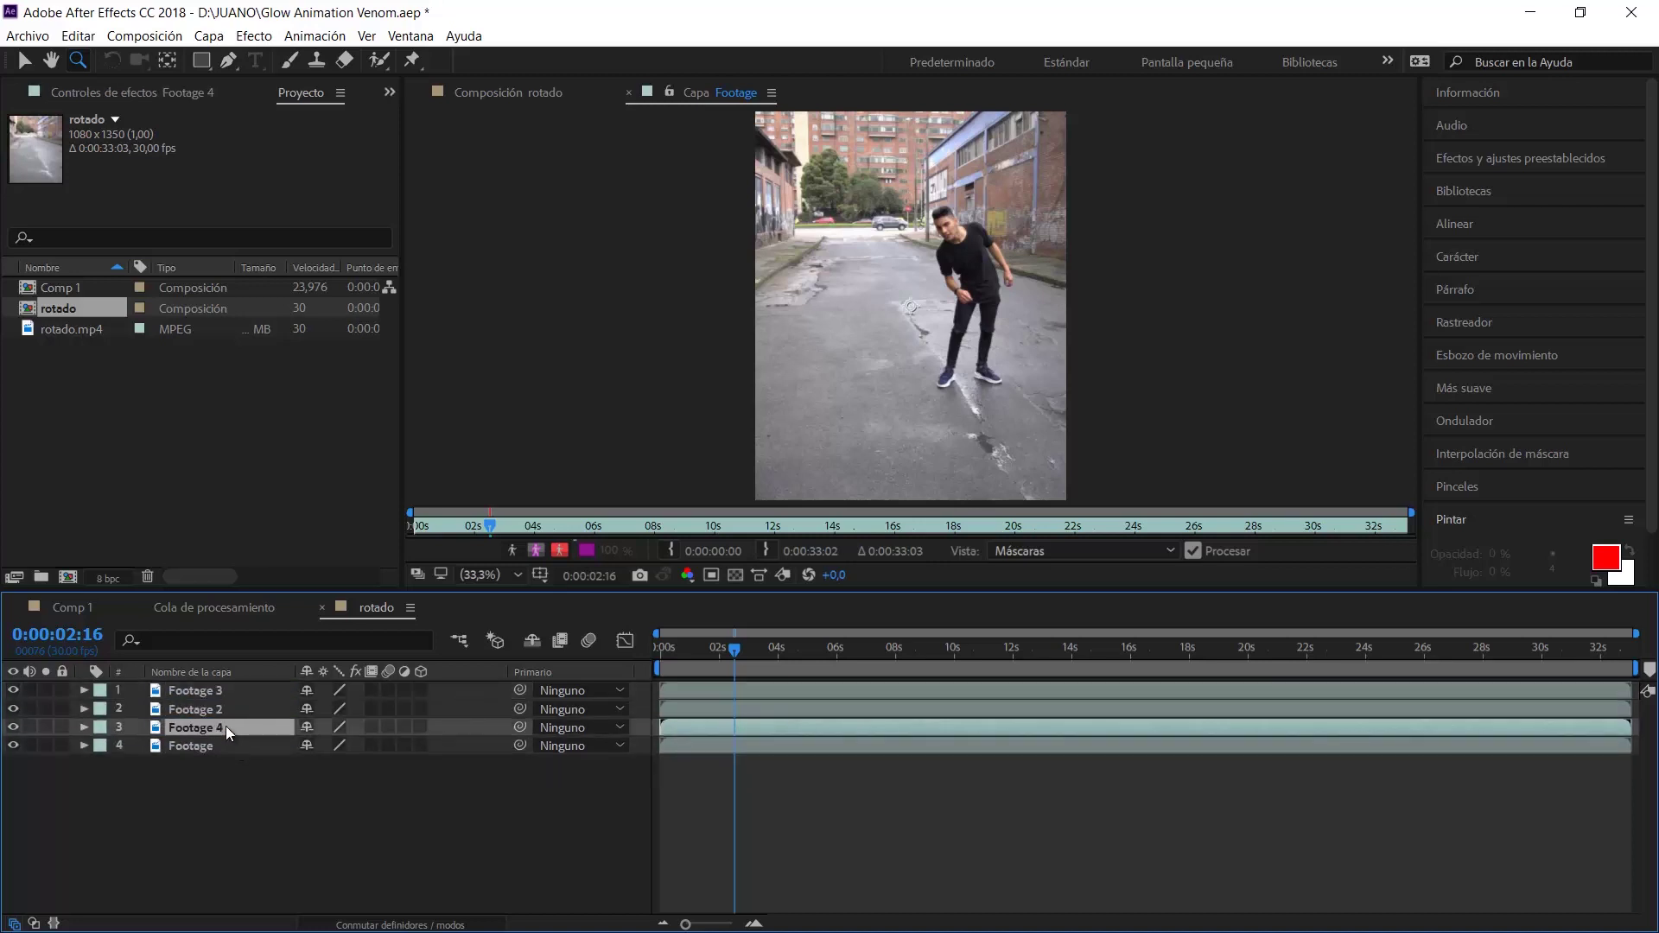
left_click(226, 693, "shift")
key("Delete")
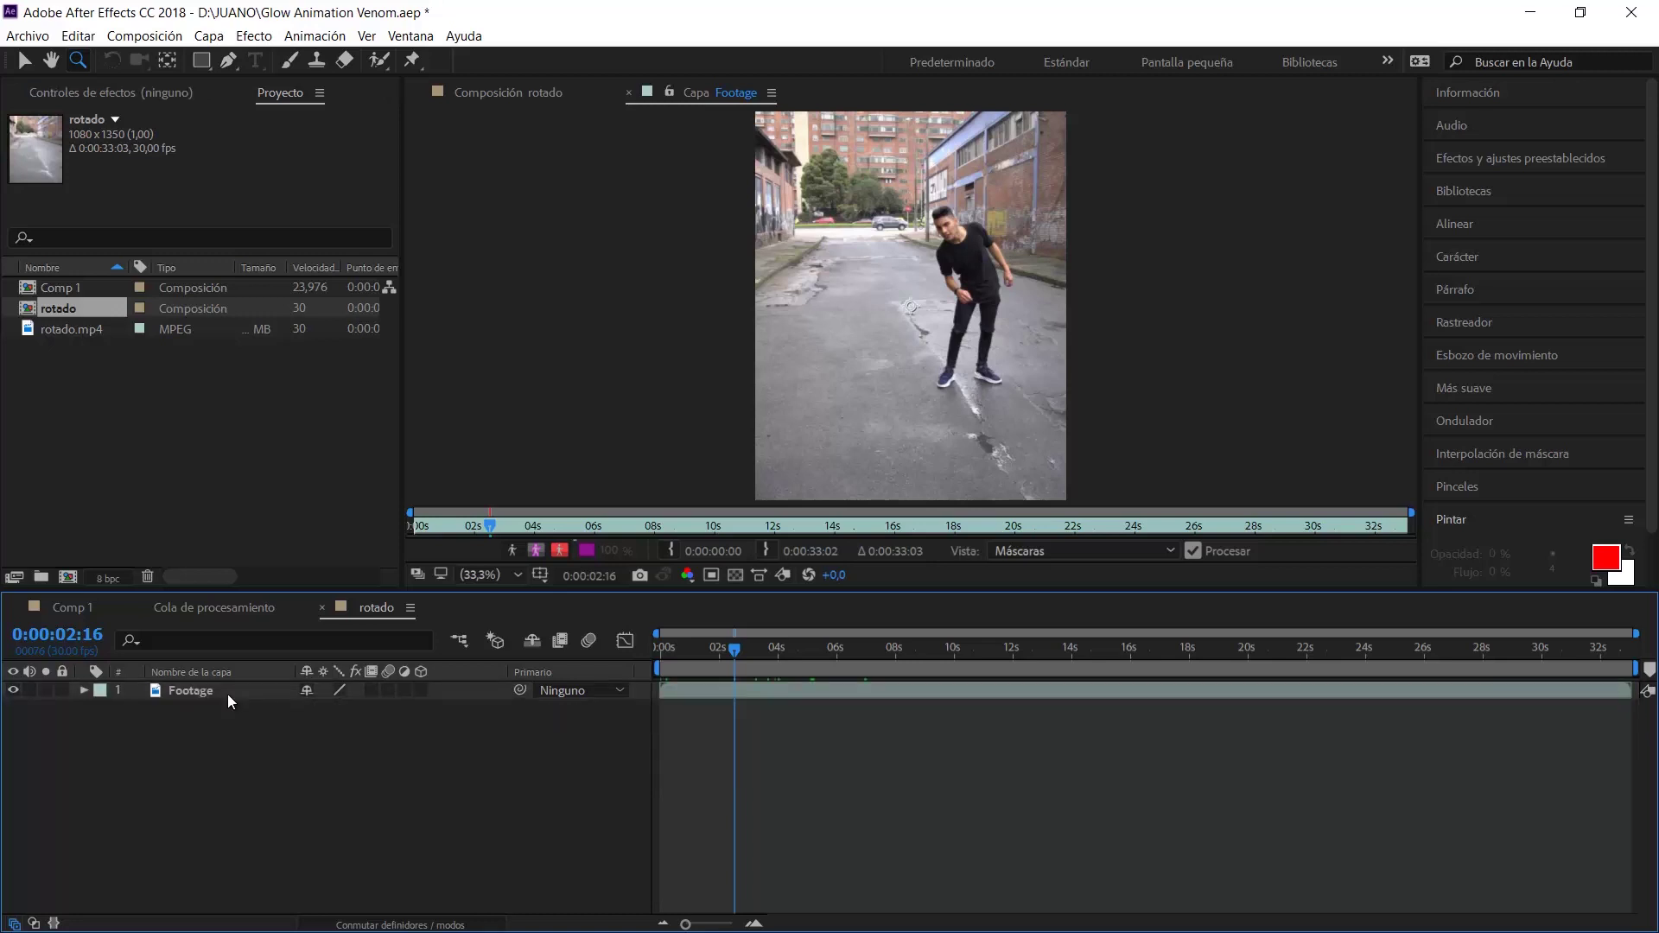
Zoom on the shoes, duplicate Footage as 'Pie', fit the view, then delete Pie
double_click(970, 370)
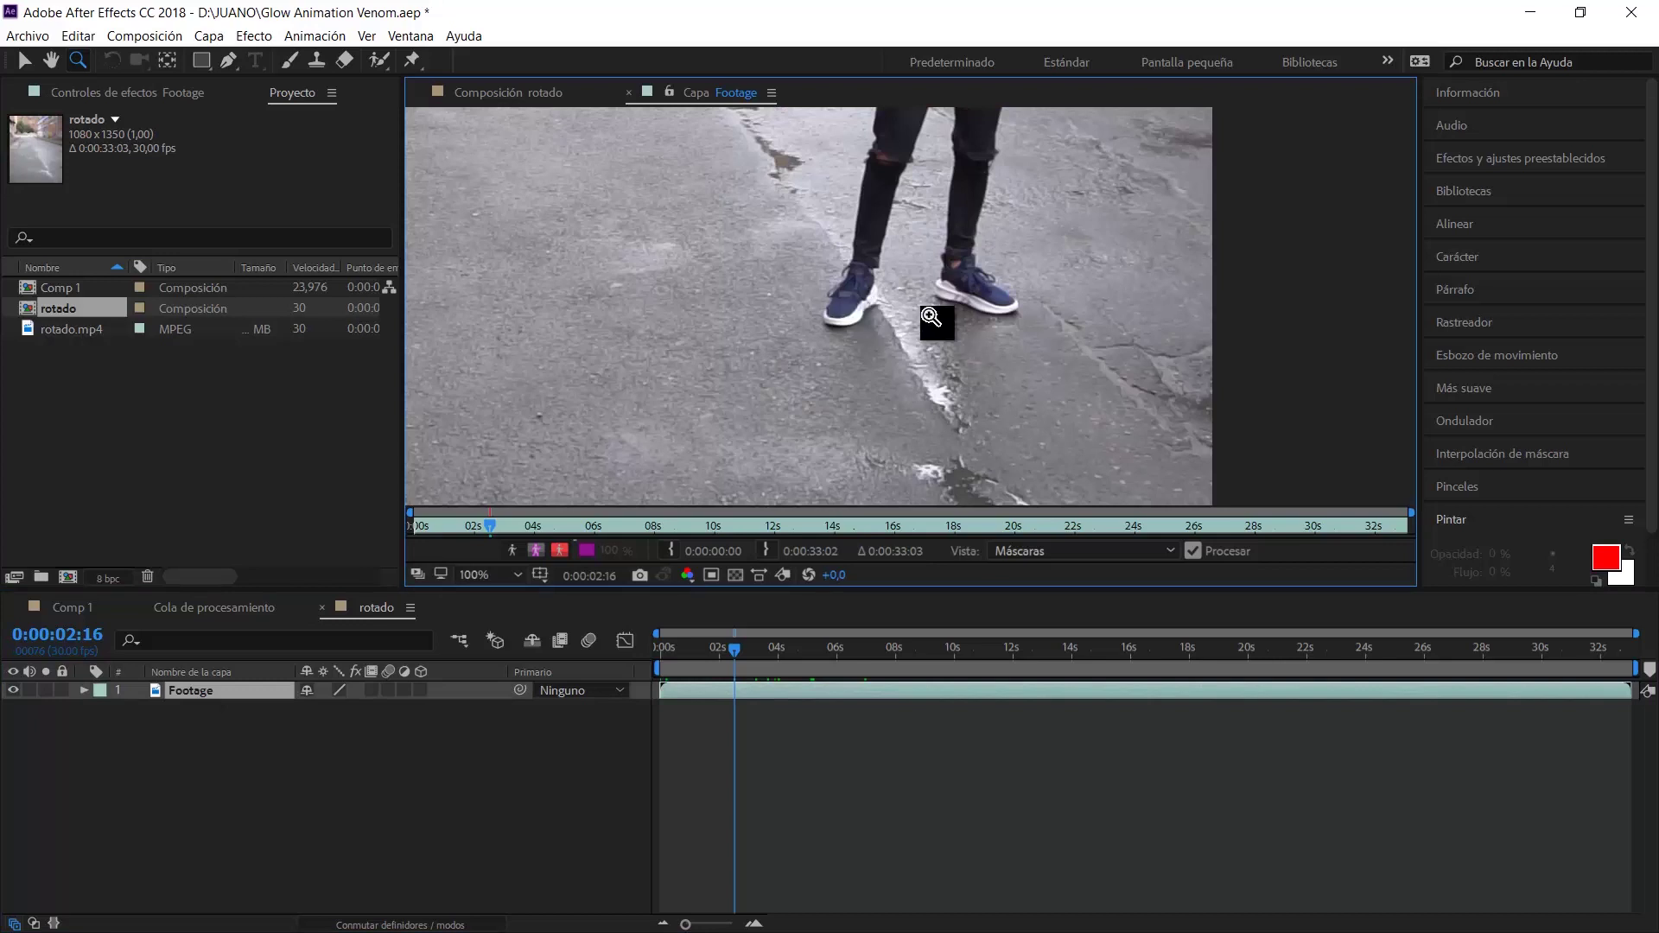
left_click(855, 286)
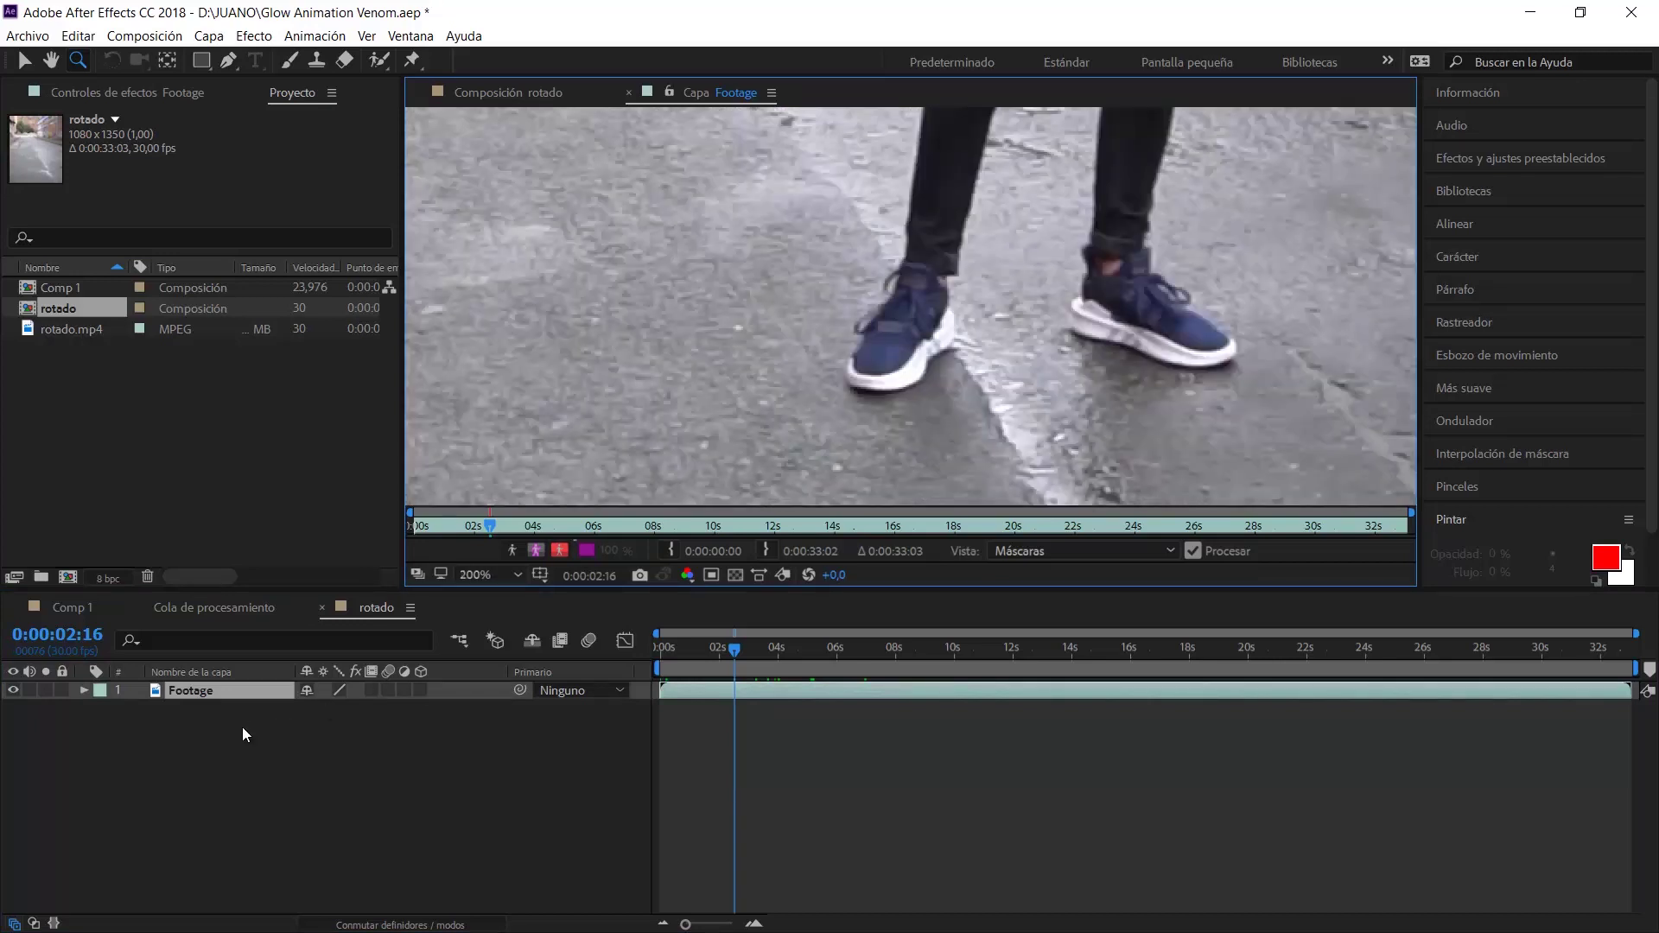
key("ctrl+d")
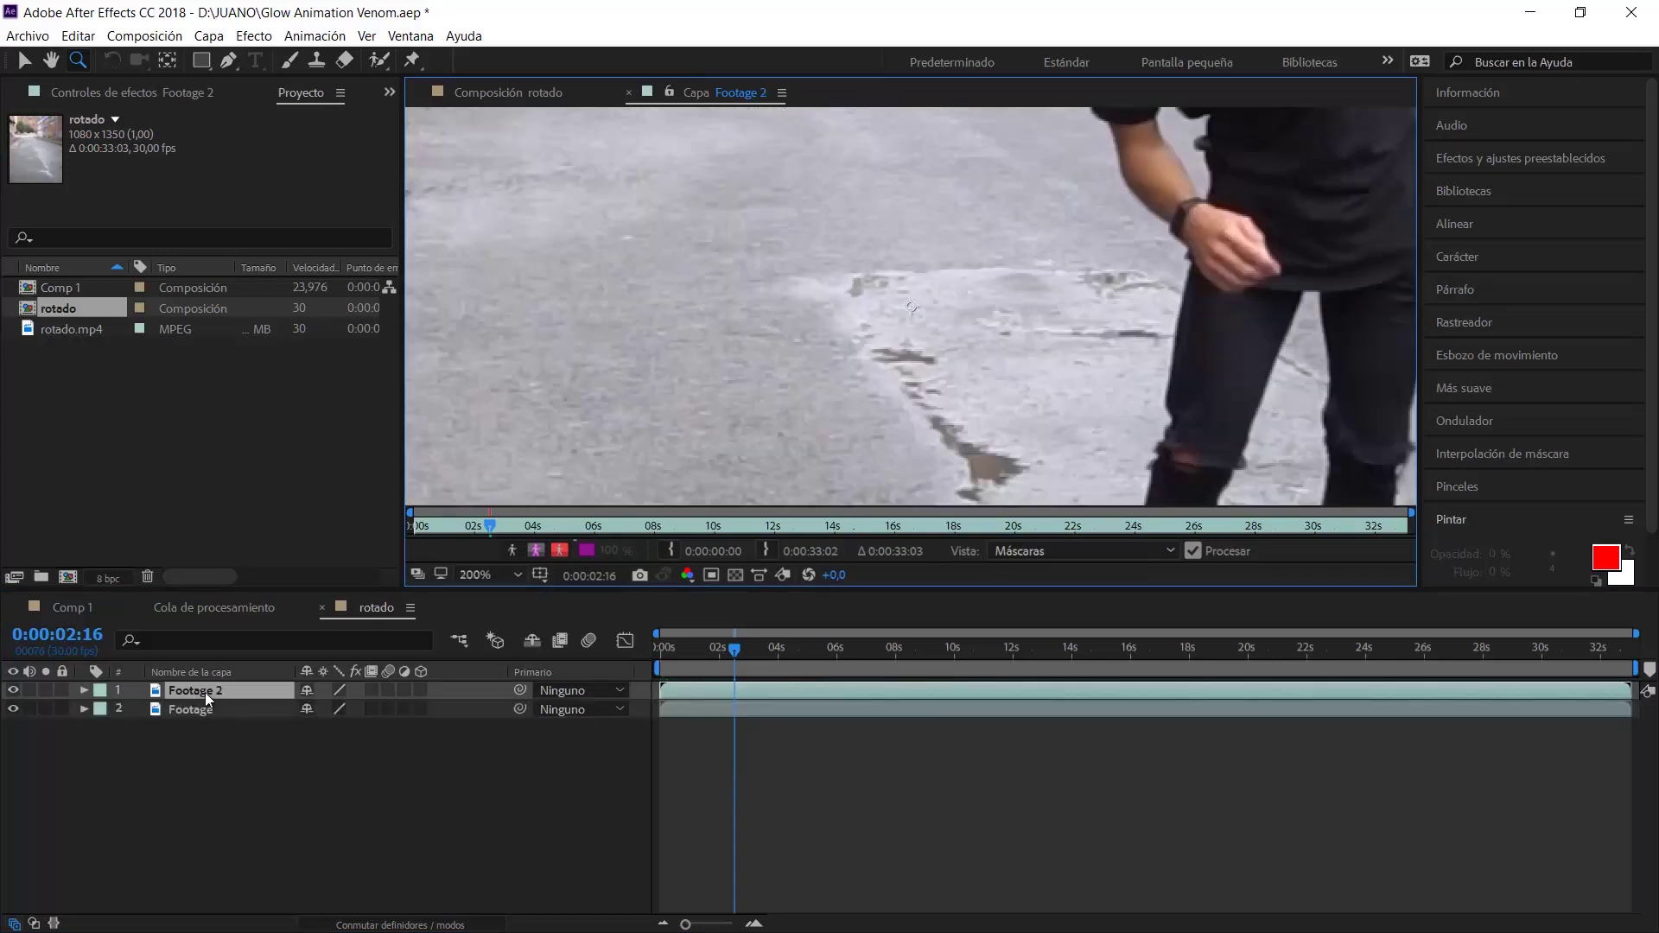
left_click(205, 692)
key("Return")
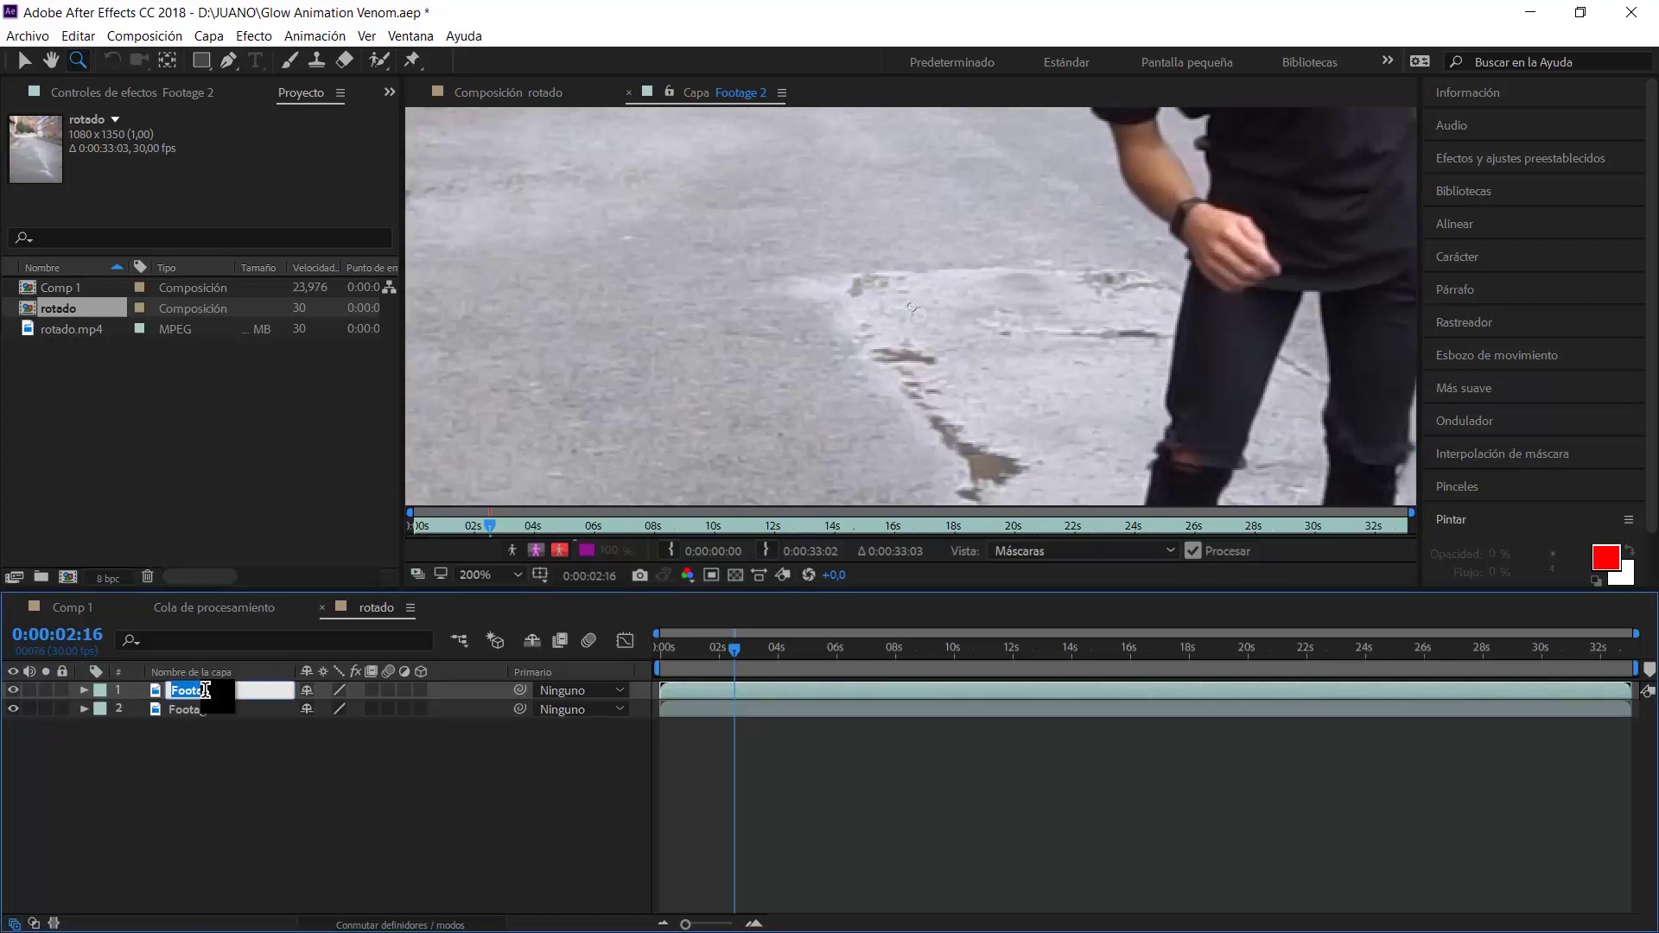
type("Pie")
key("Return")
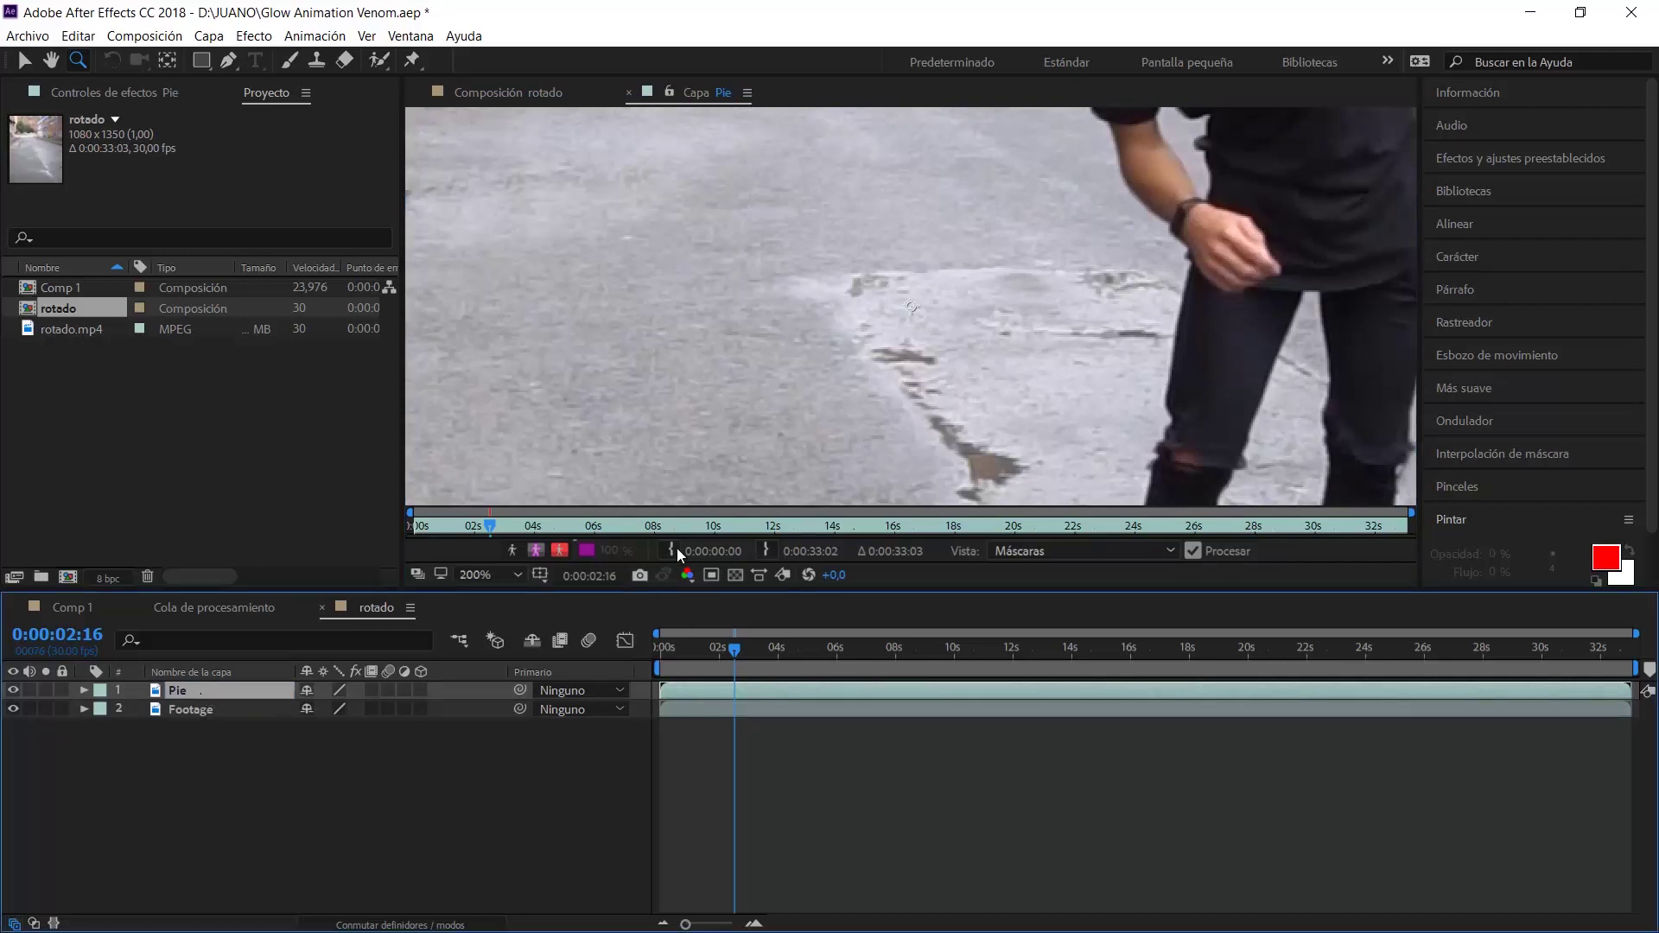
left_click(517, 574)
left_click(538, 607)
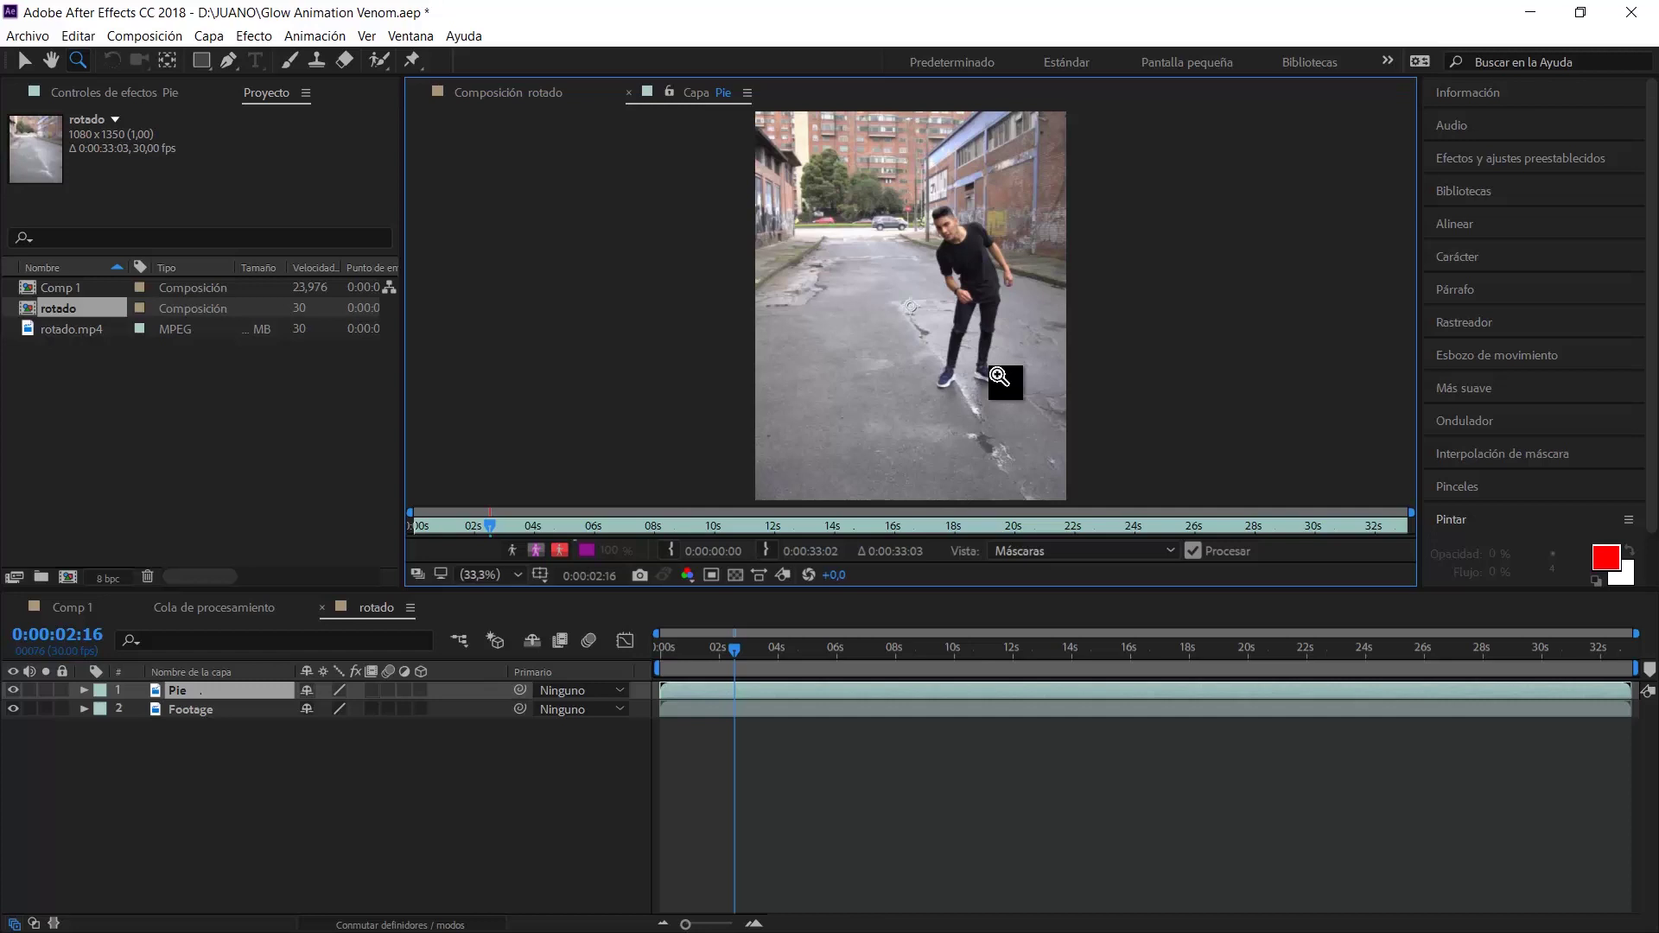
key("Delete")
left_click(923, 648)
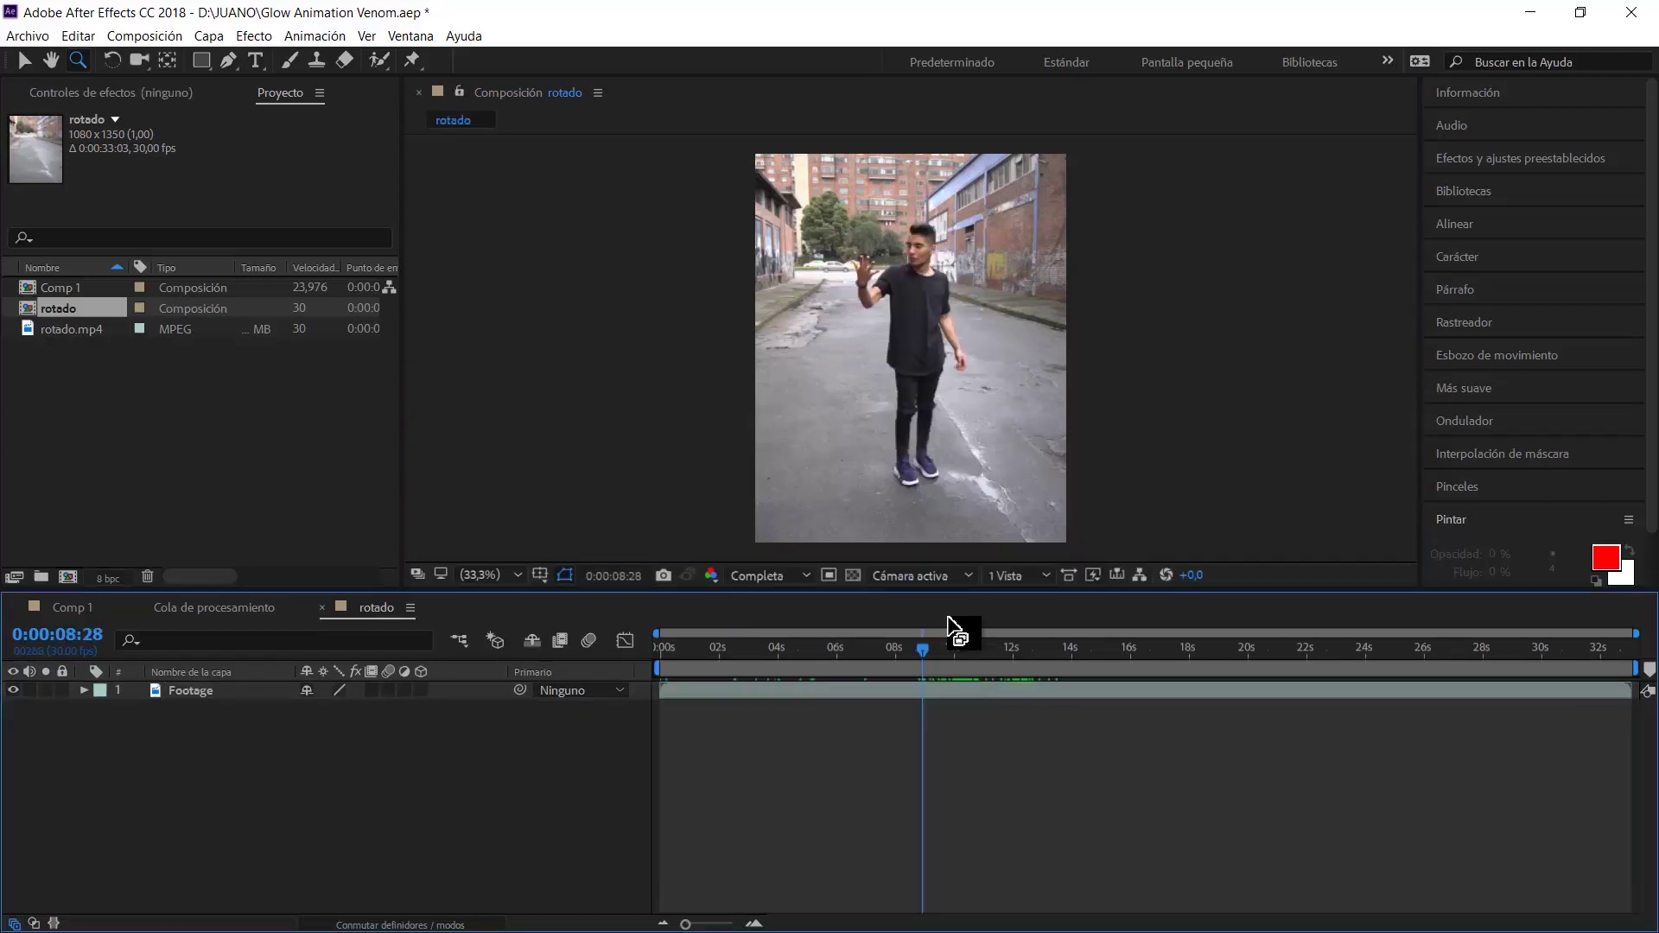
Zoom to 100% on the man's raised hand and return to the Selection tool
double_click(871, 277)
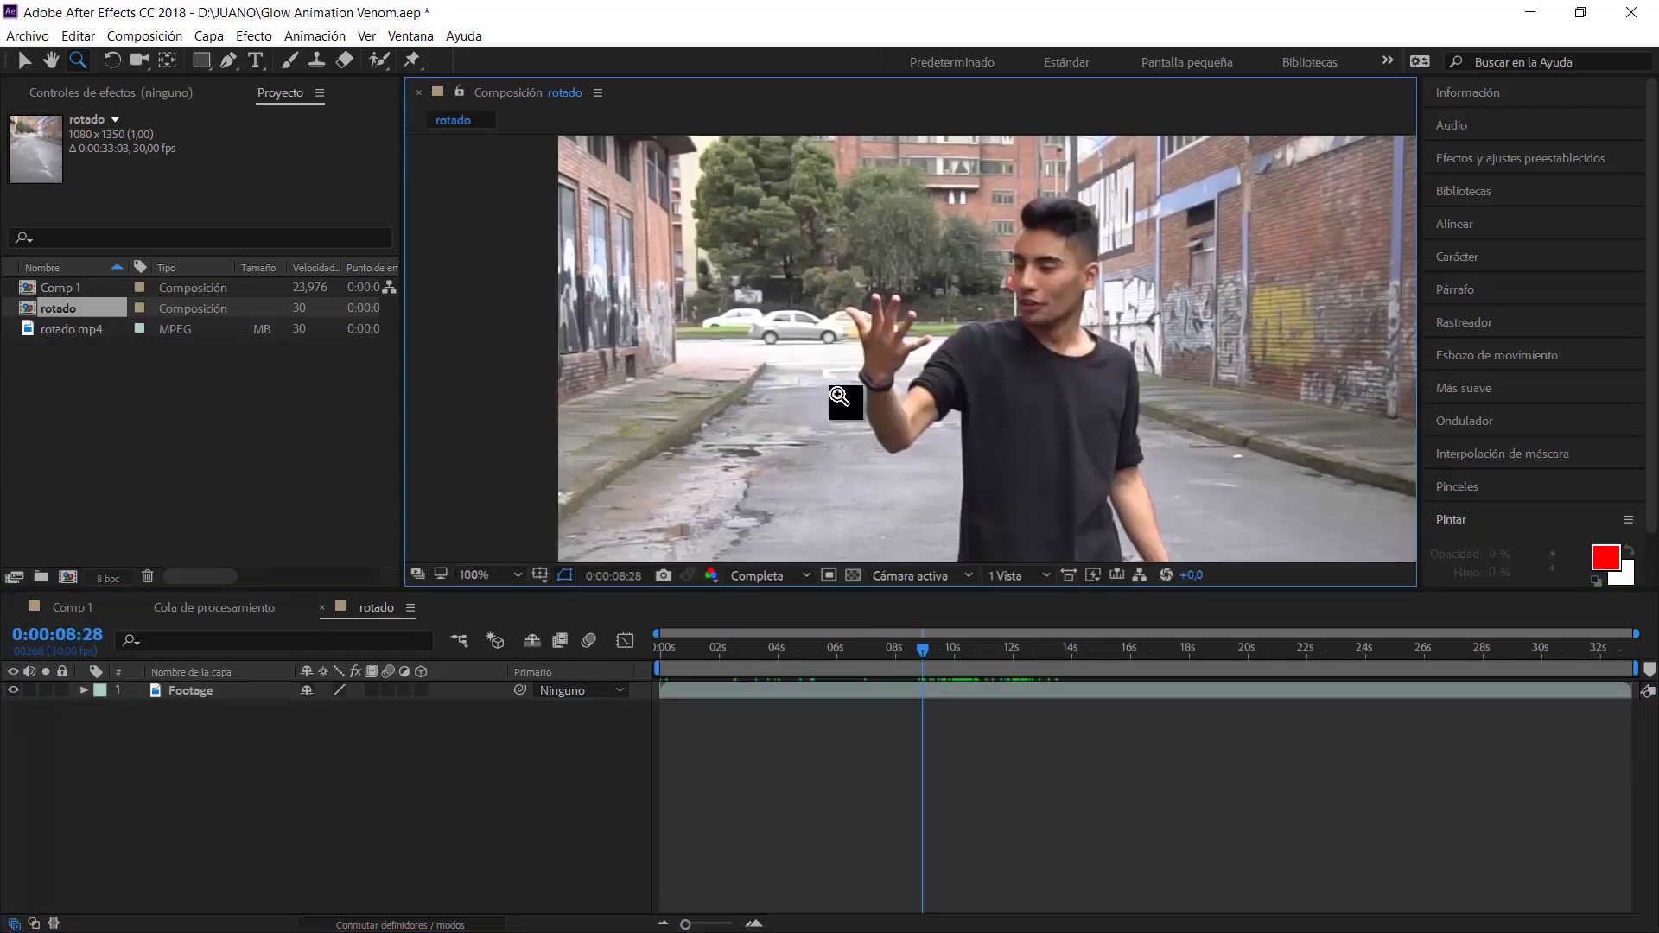
key("v")
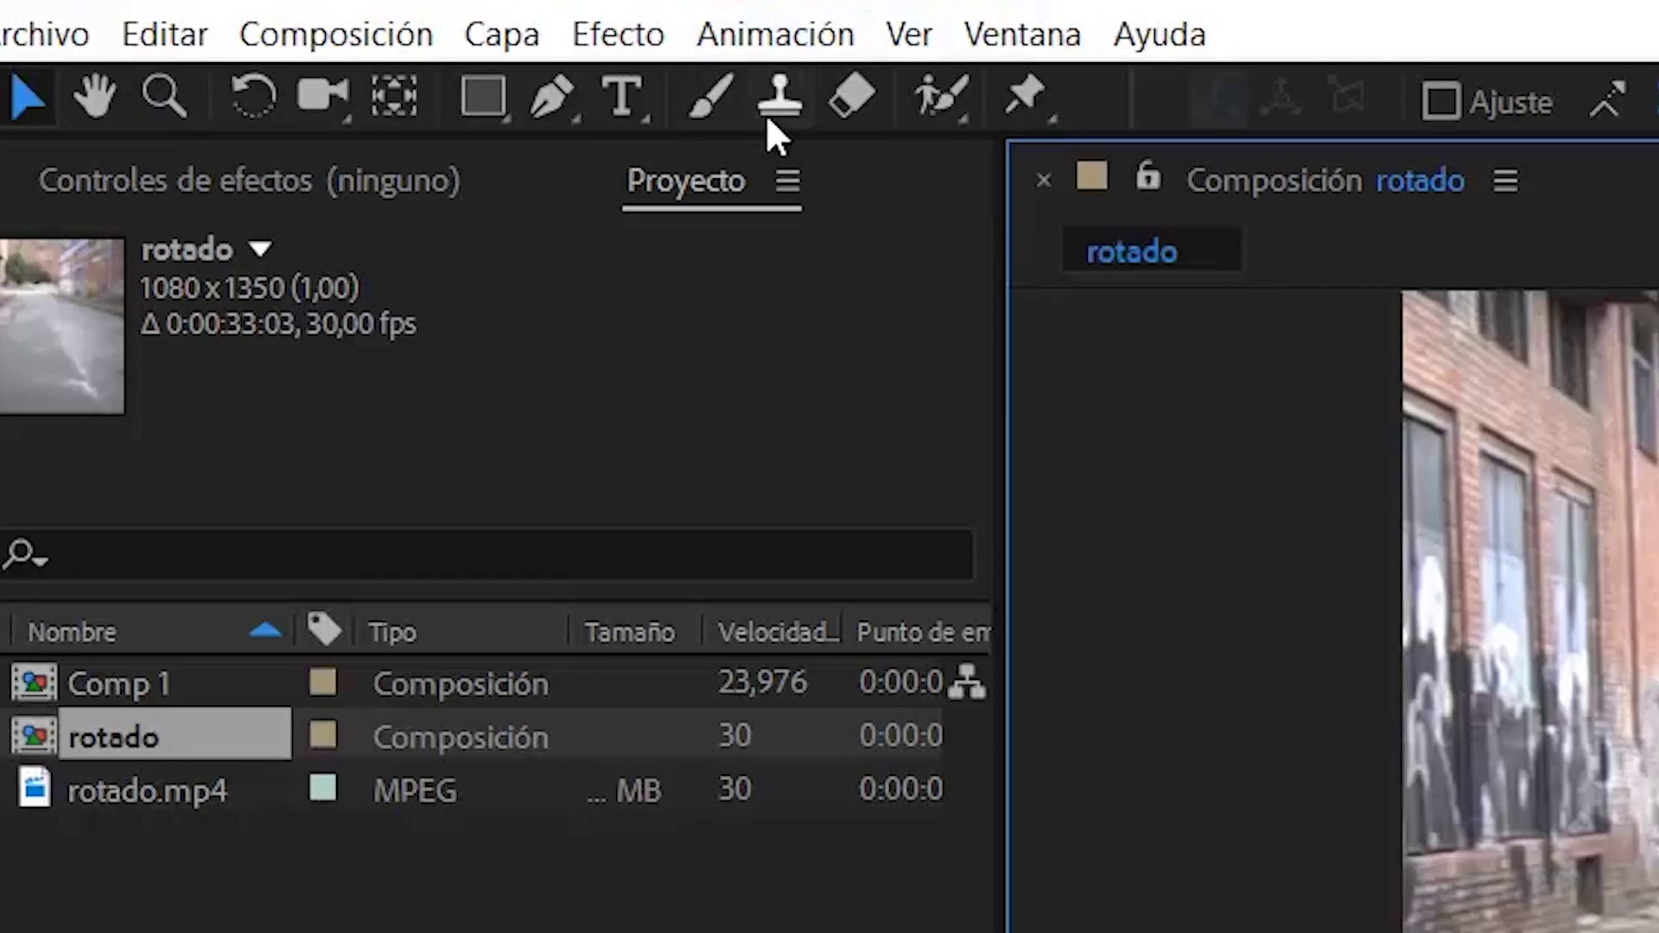
Pick the Brush tool, show the Pintar panel with white paint at 100% opacity and flow, then select Footage
left_click(717, 91)
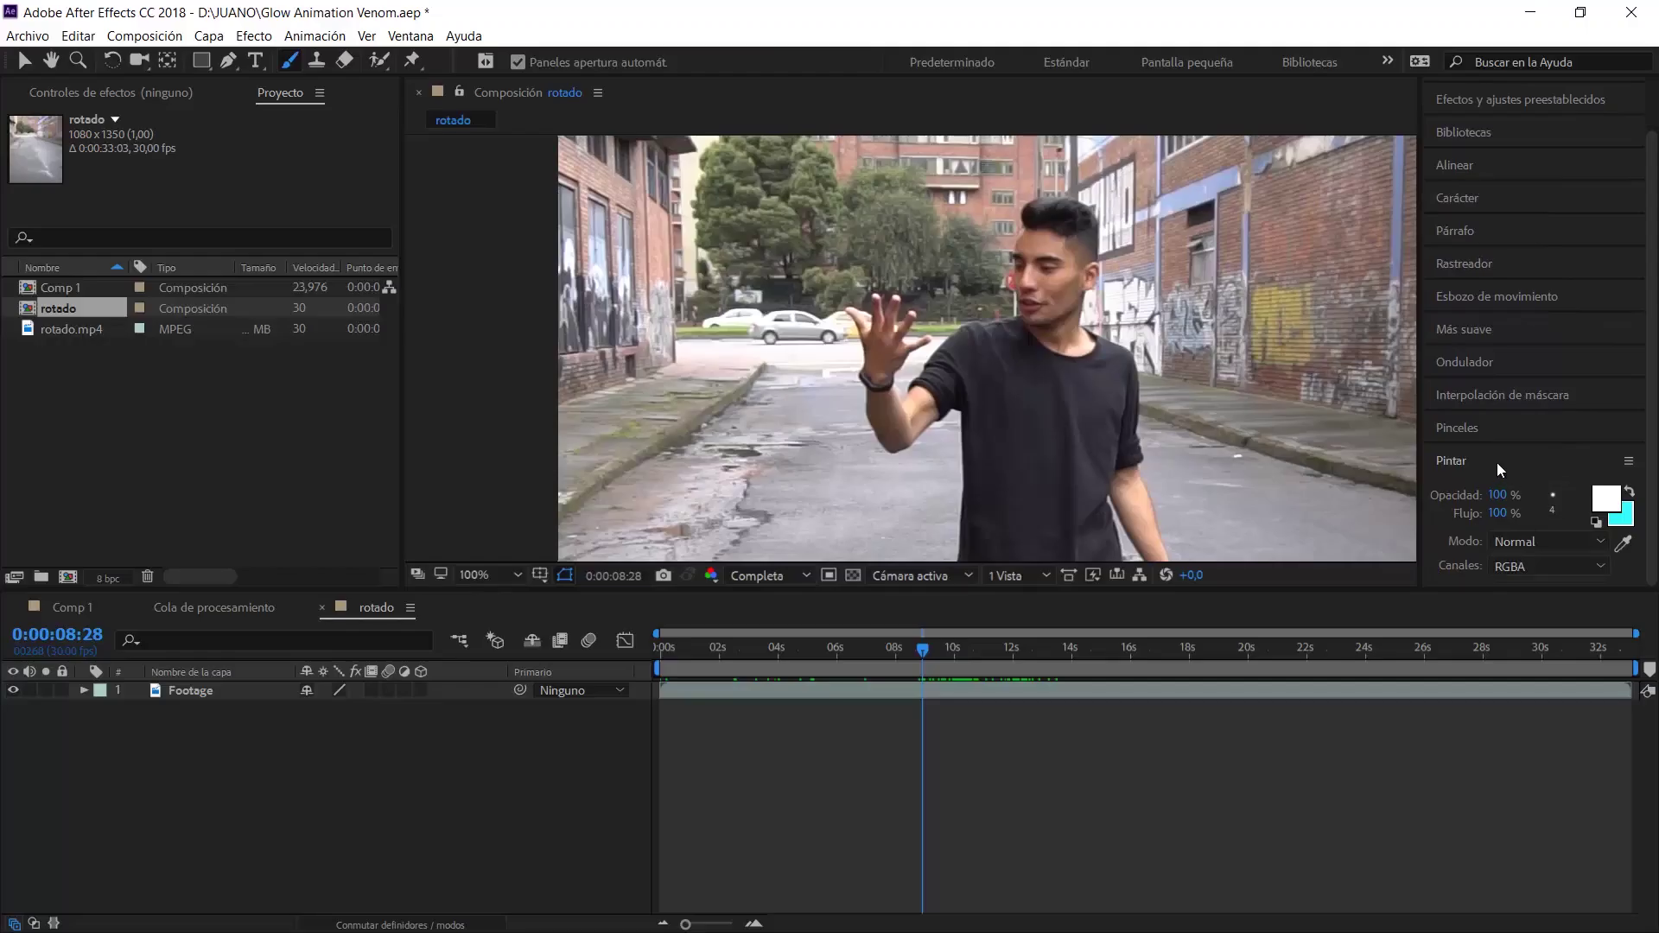
left_click(1483, 438)
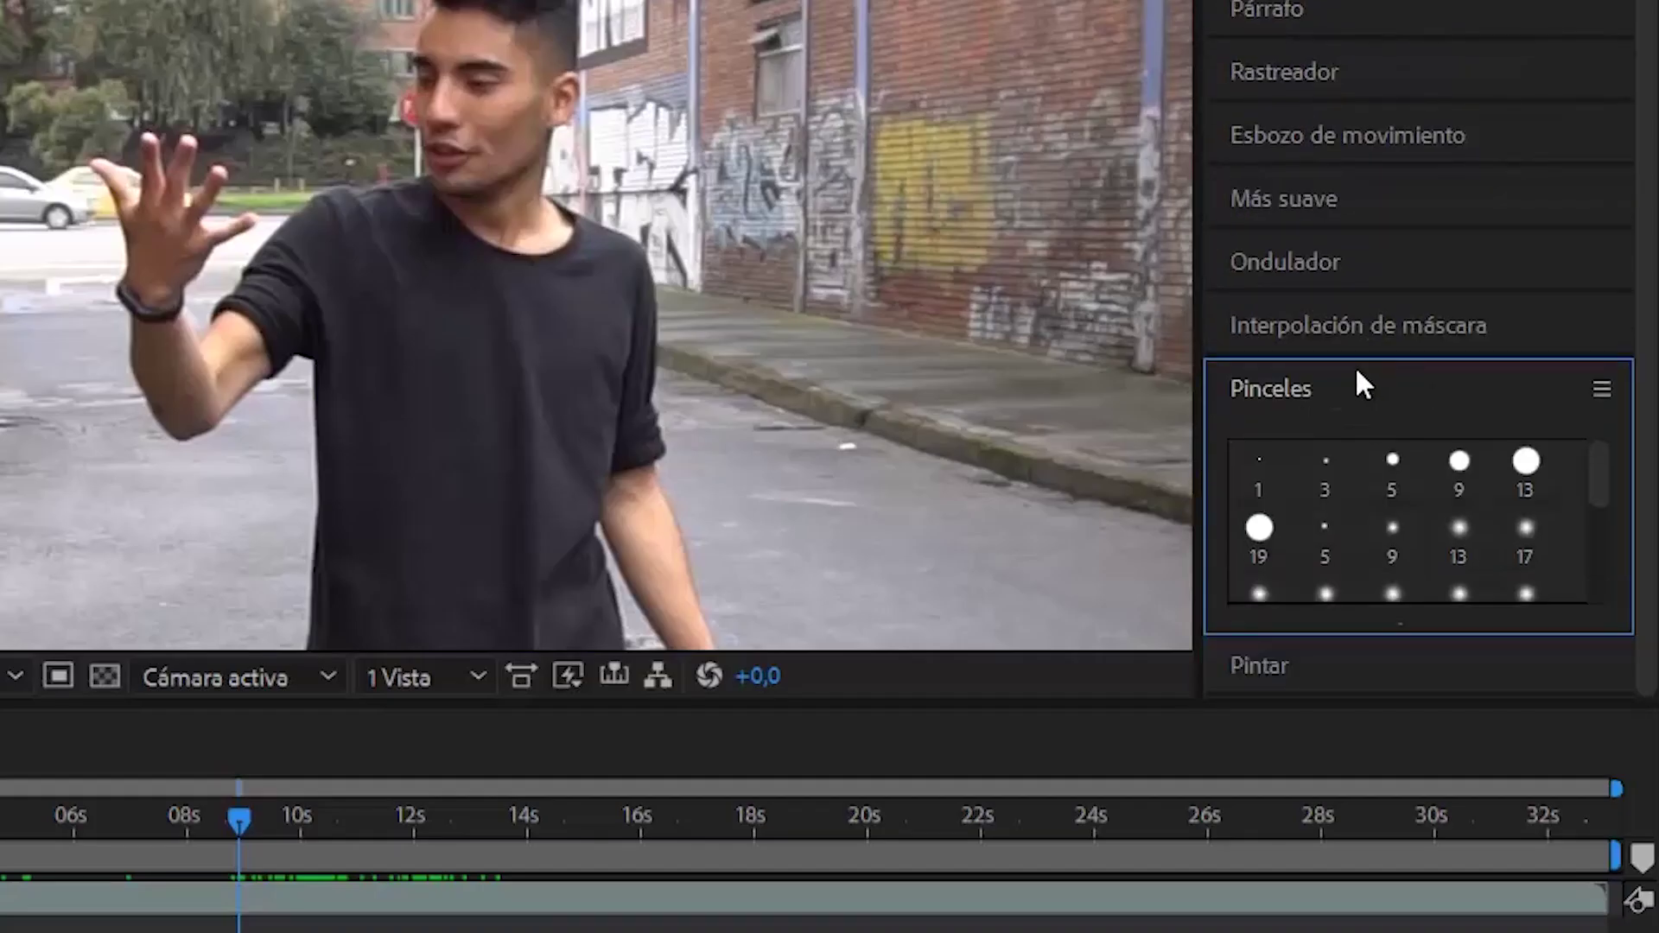
left_click(1341, 480)
left_click(1339, 566)
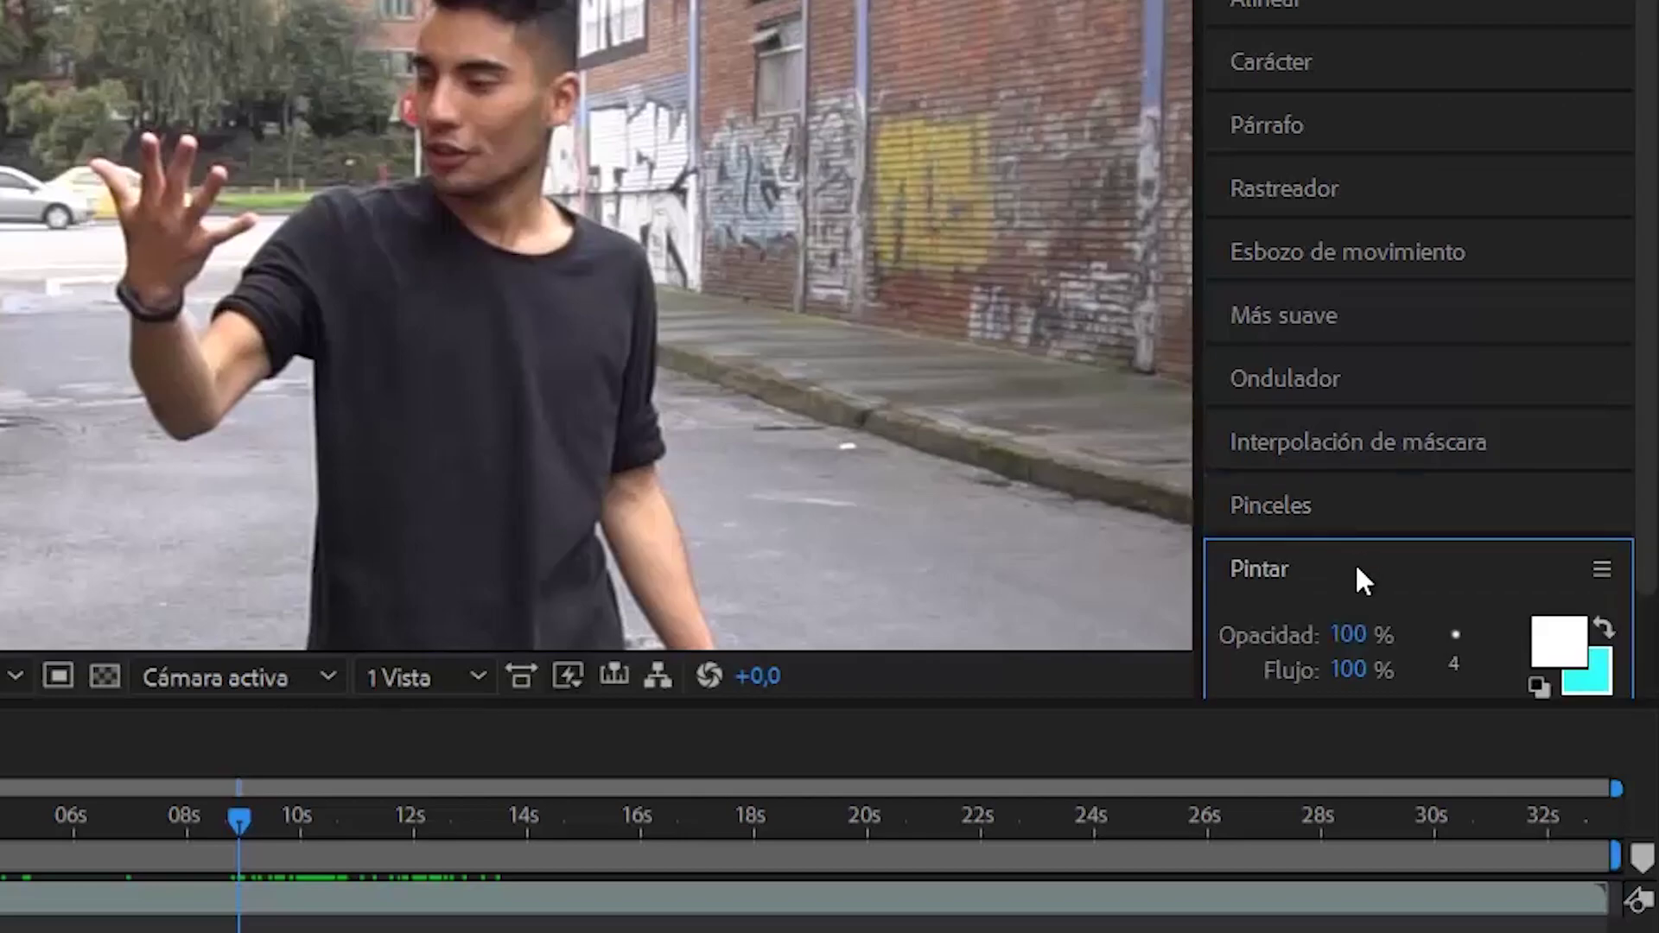
left_click(410, 35)
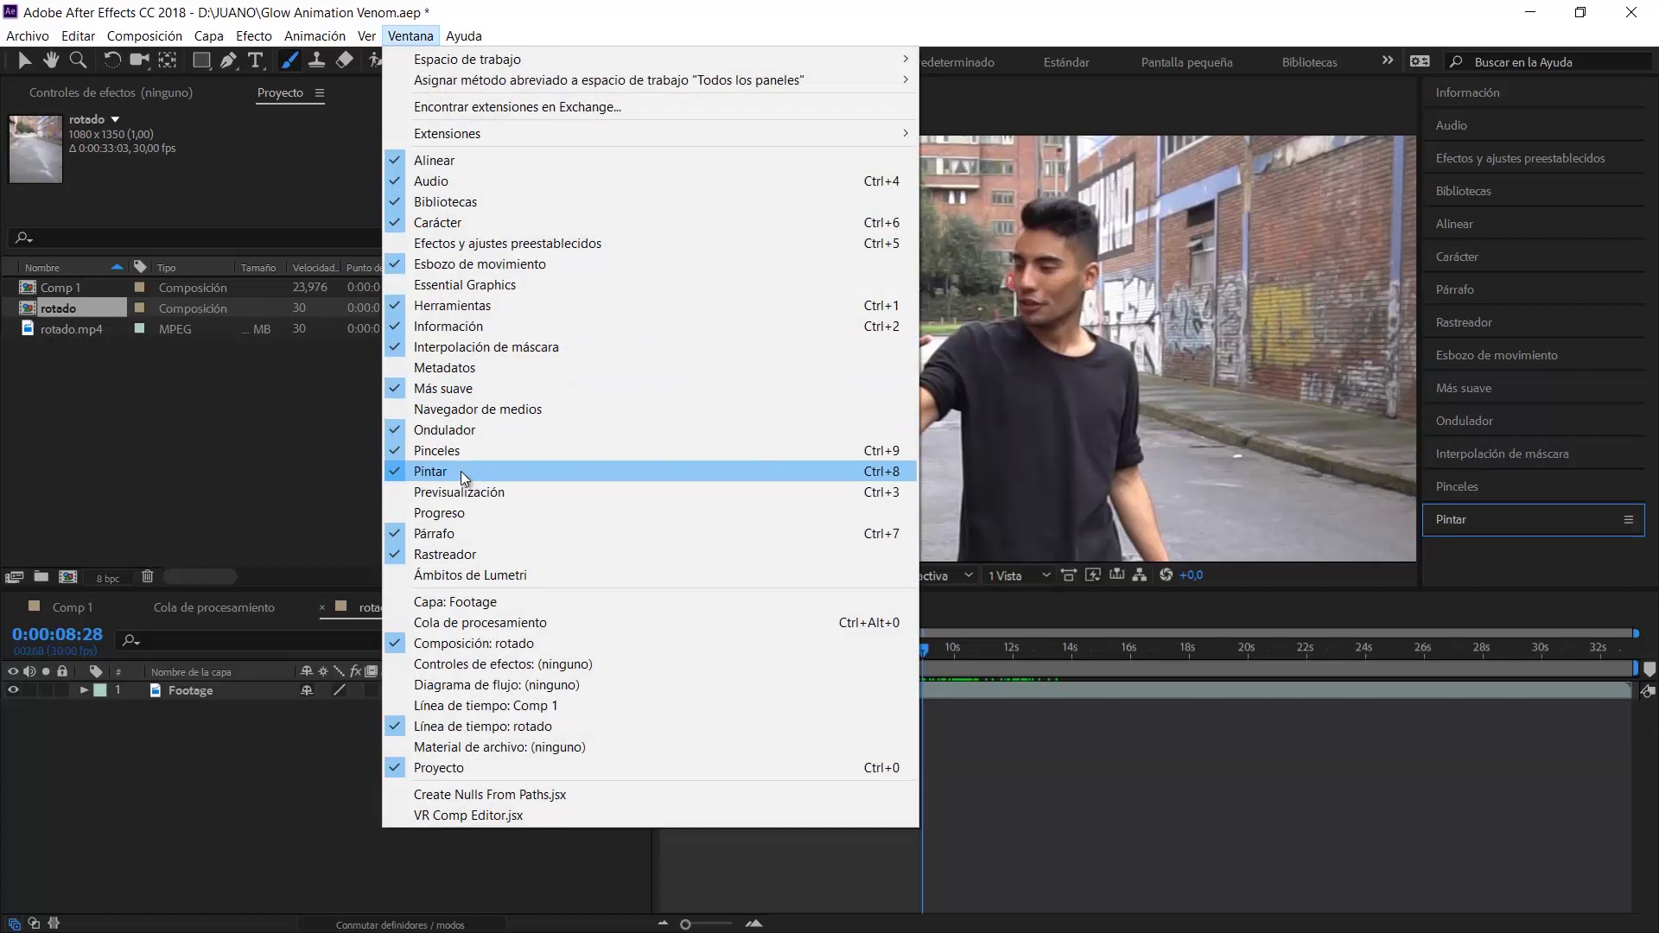
left_click(472, 470)
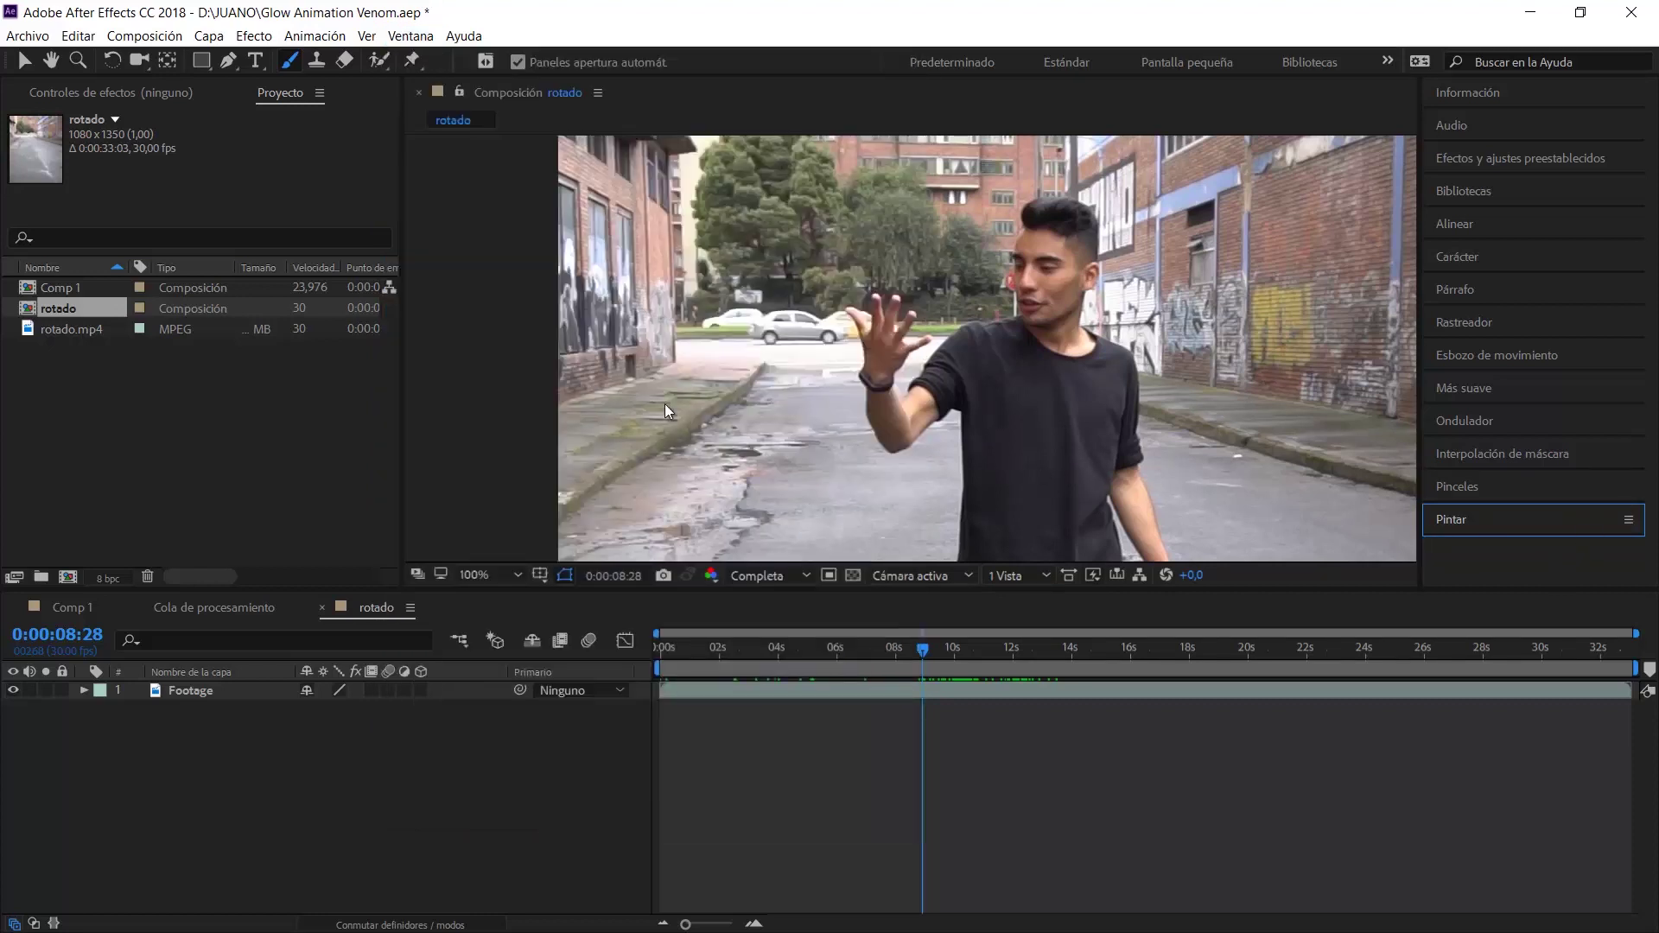
left_click(223, 692)
Duplicate the Footage layer and rename the copy 'Mano'
key("ctrl+d")
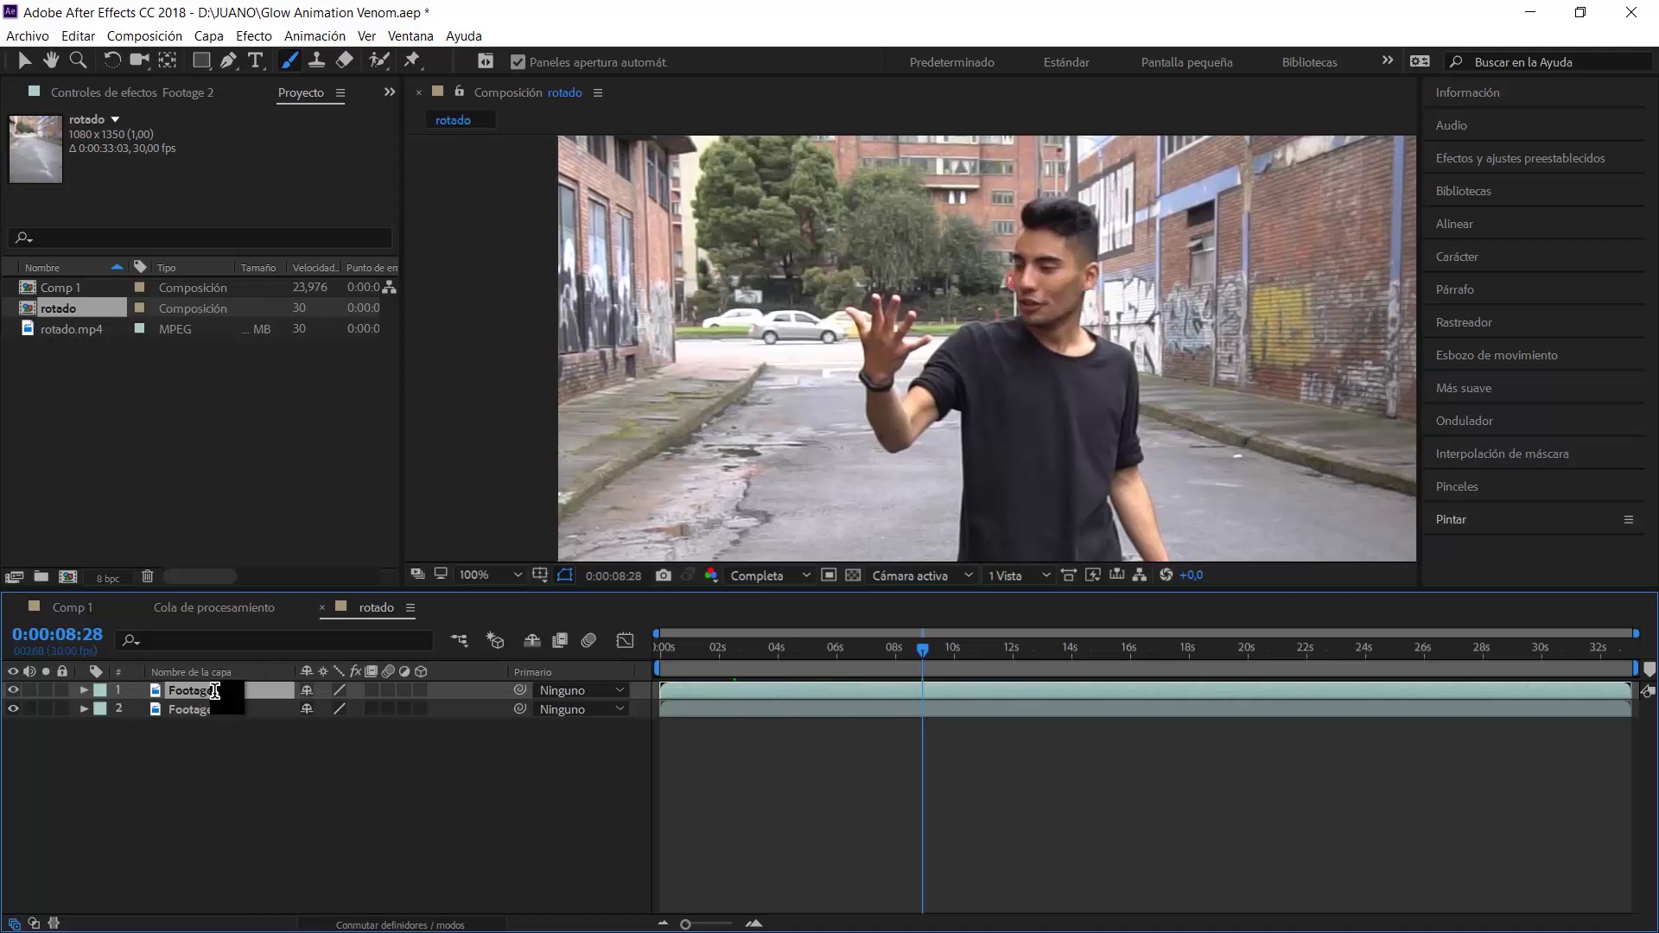
key("Return")
type("Ma")
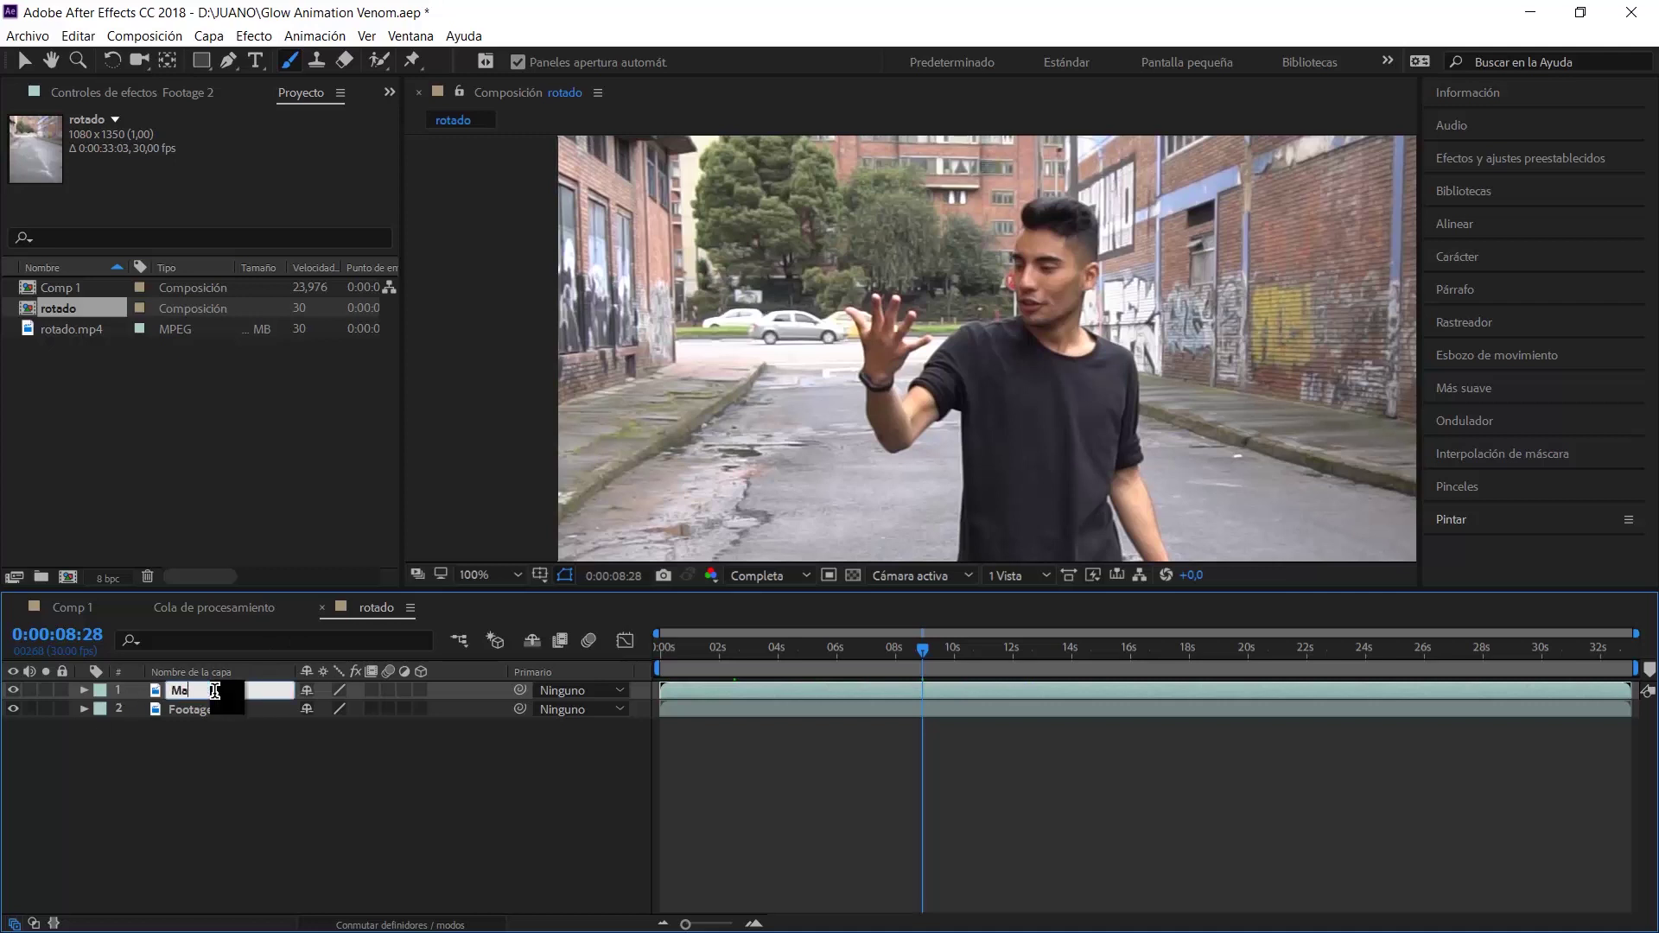
type("no")
key("Return")
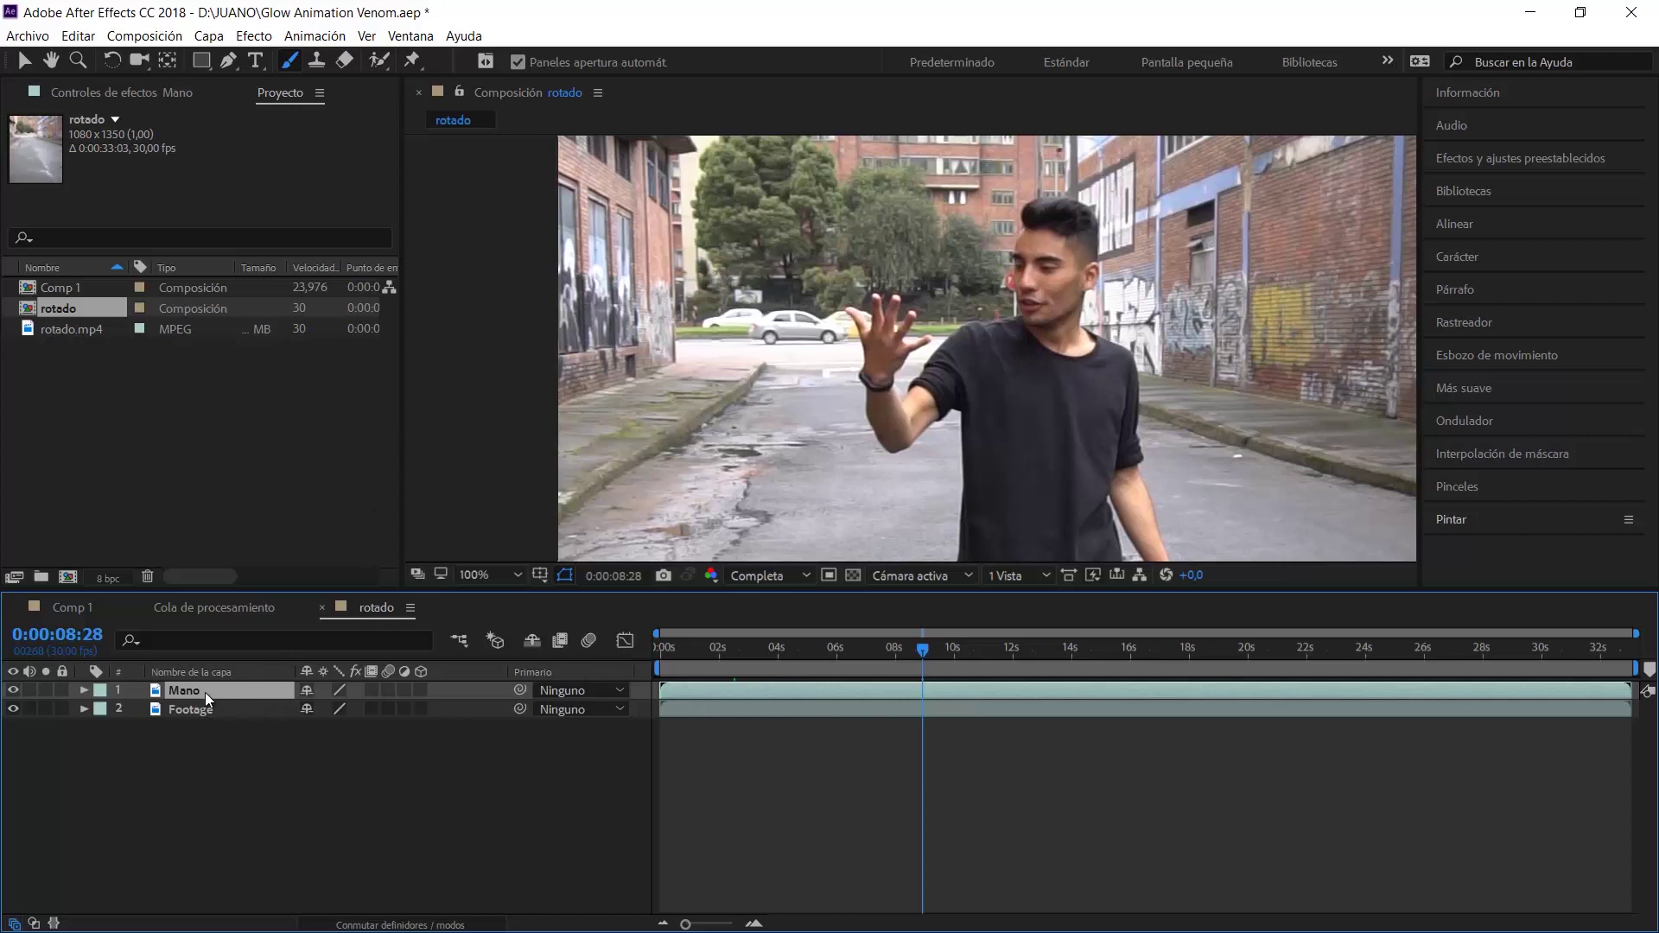
Open Mano in its layer viewer, pan up to the man's head, and ready the paint brush
double_click(205, 692)
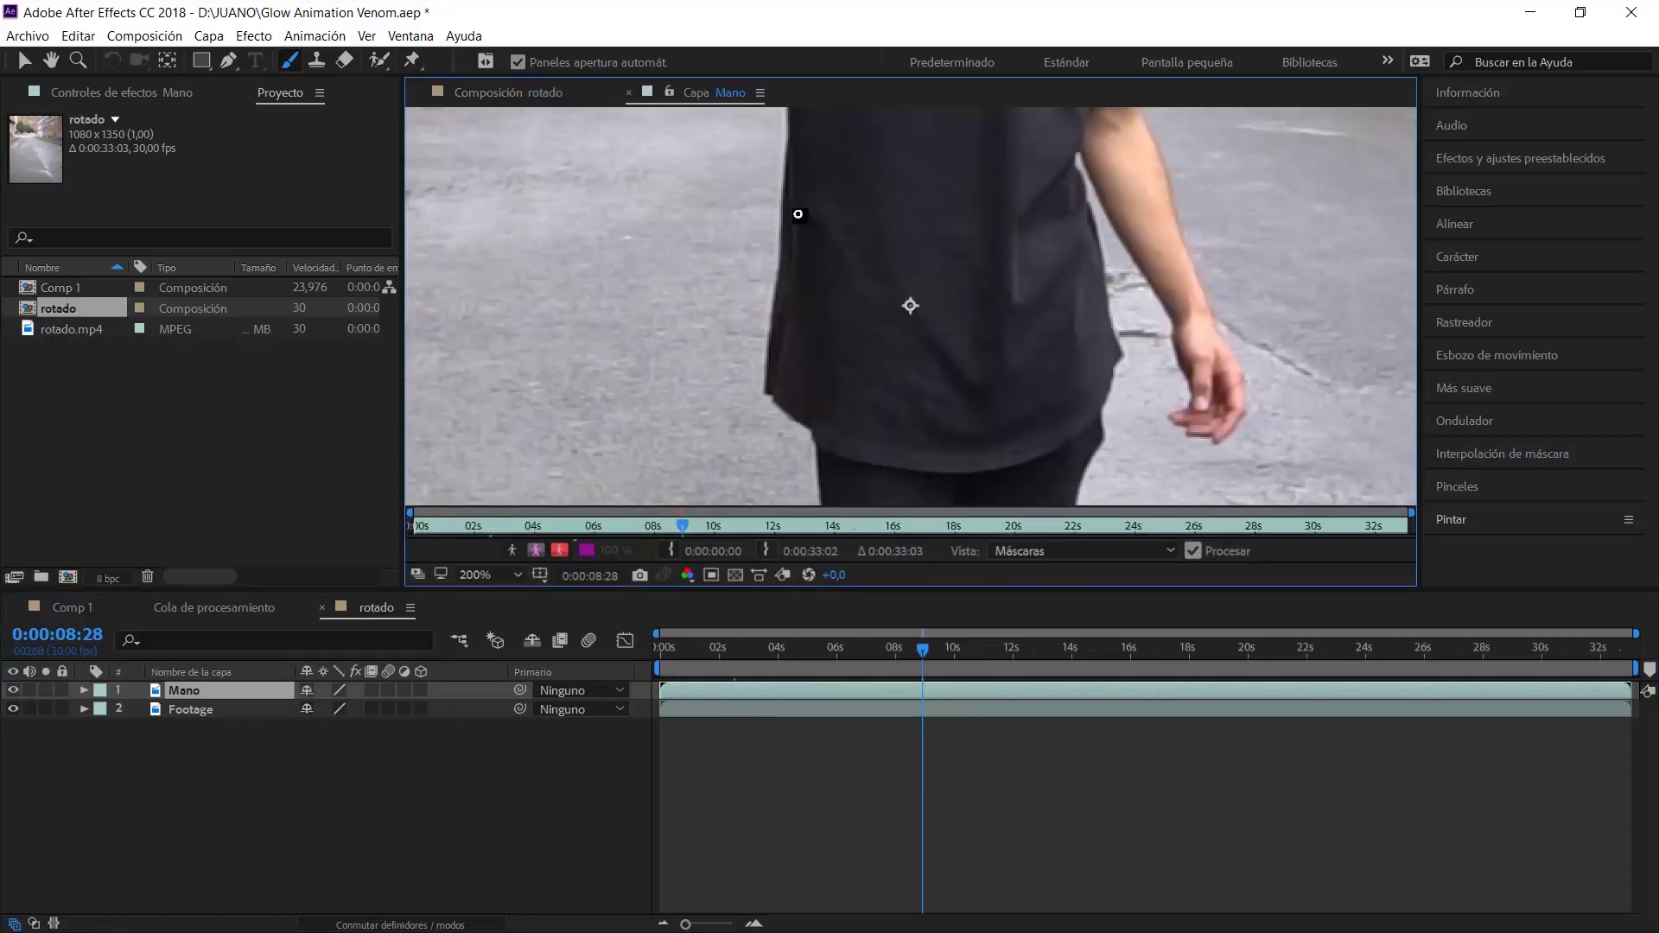
key("h")
mouse_move(797, 214)
left_mouse_down()
mouse_move(801, 496)
mouse_move(1019, 381)
left_mouse_up()
left_click(498, 95)
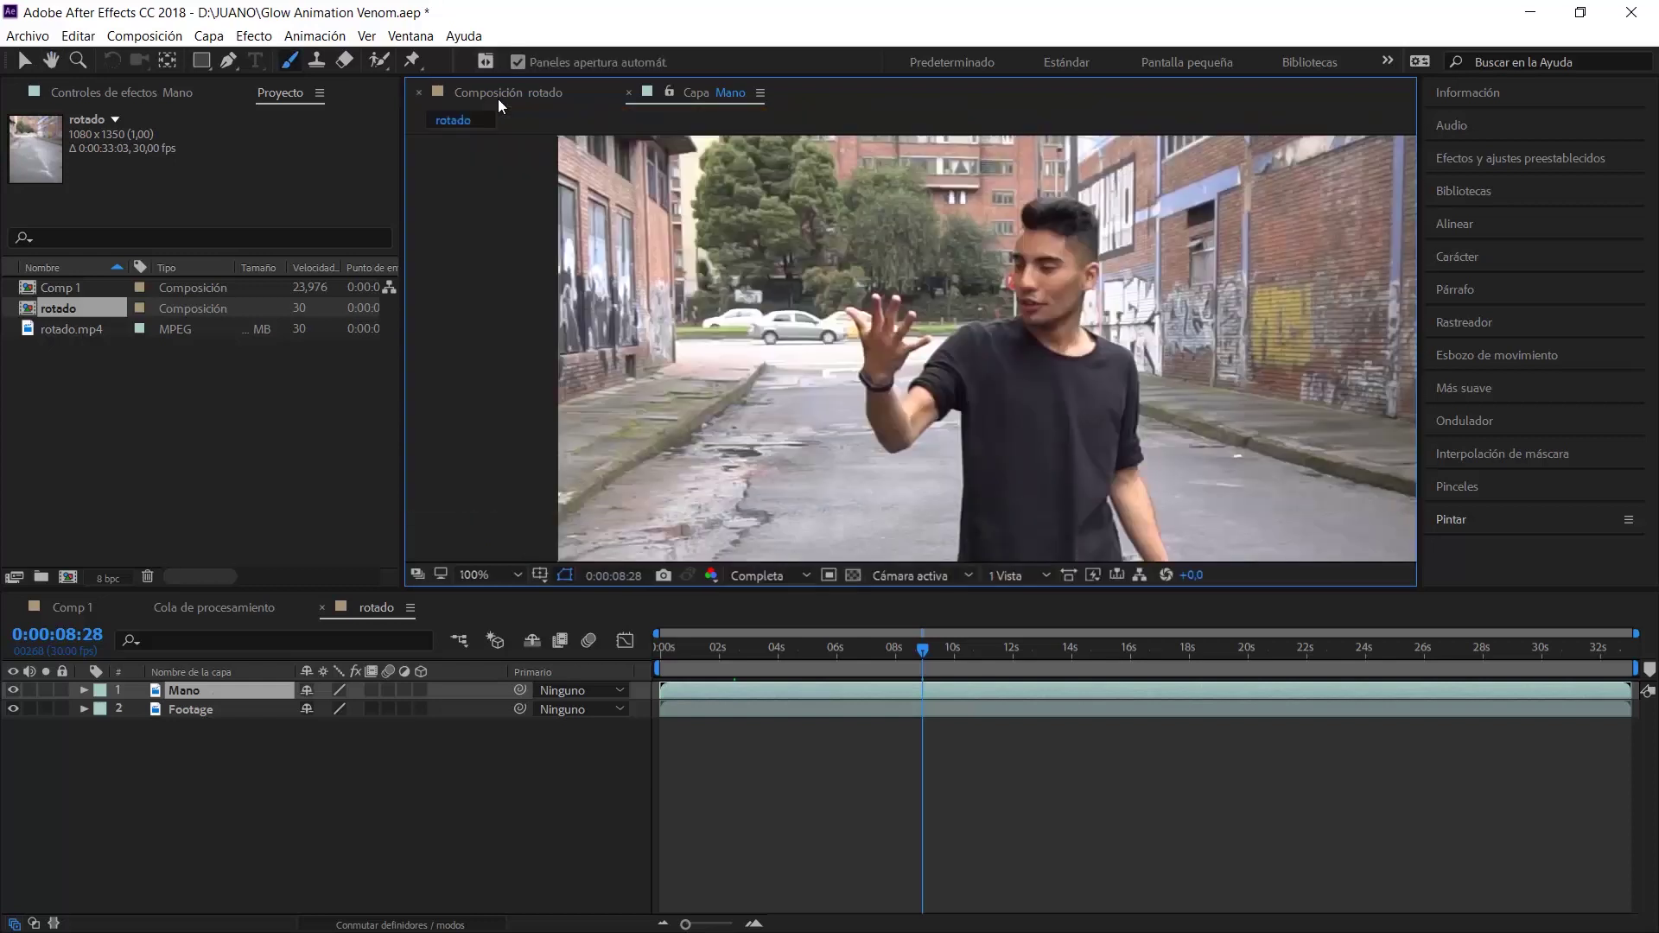
left_click(730, 93)
left_click_drag(993, 219, 866, 350)
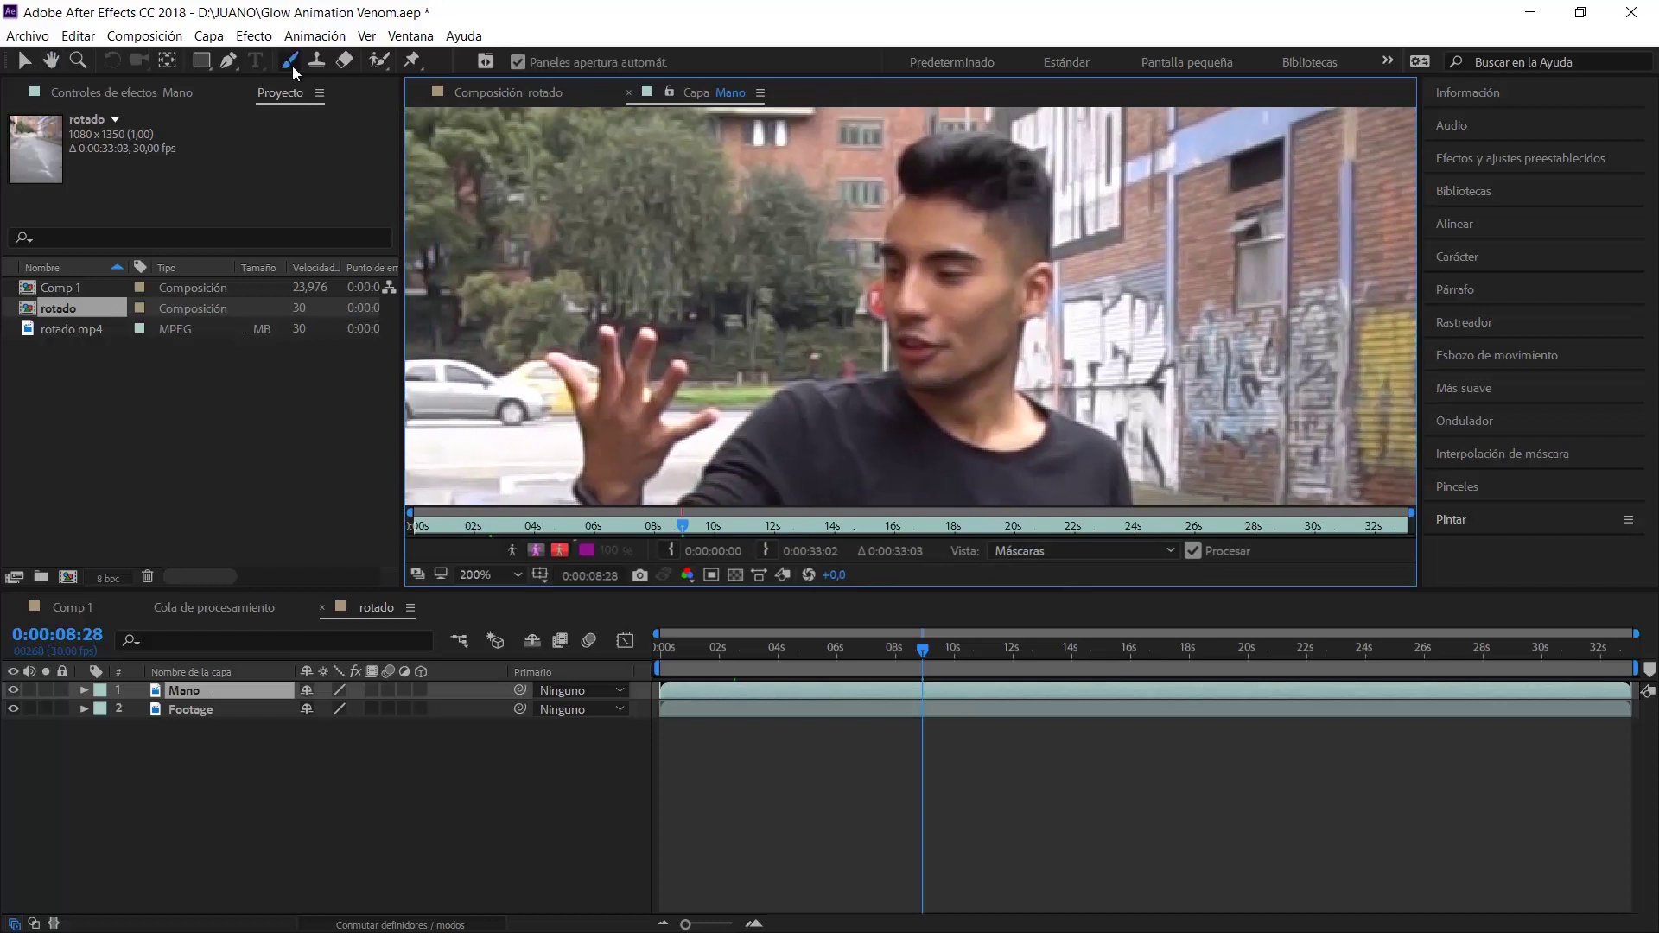
left_click(287, 64)
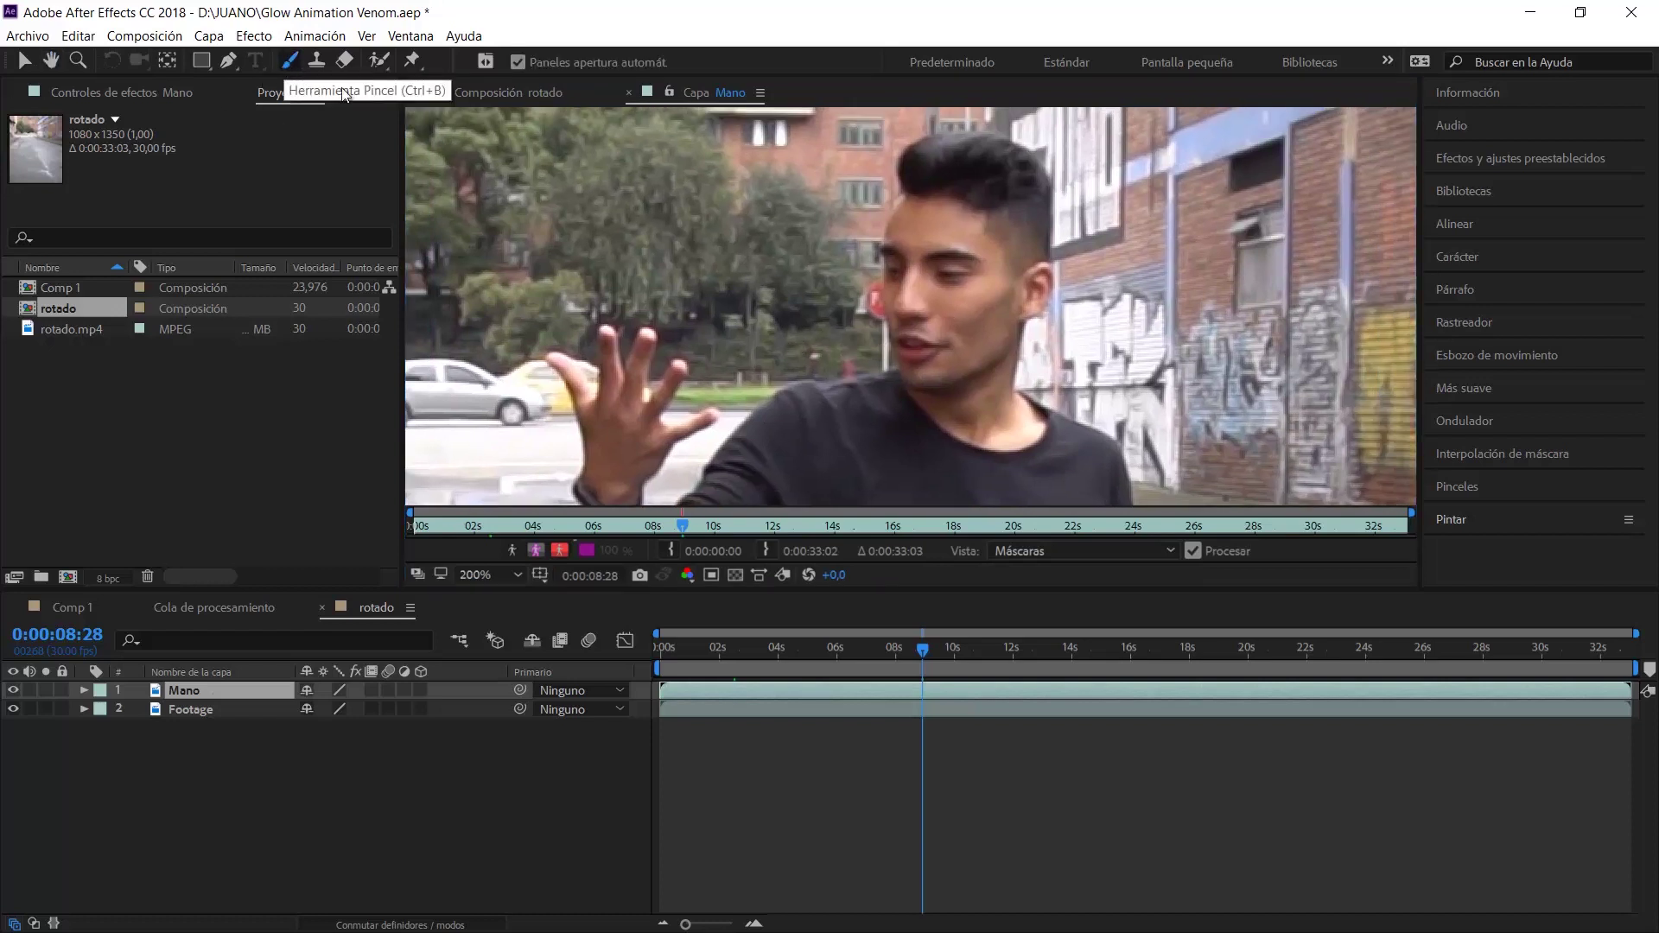
left_click(1518, 523)
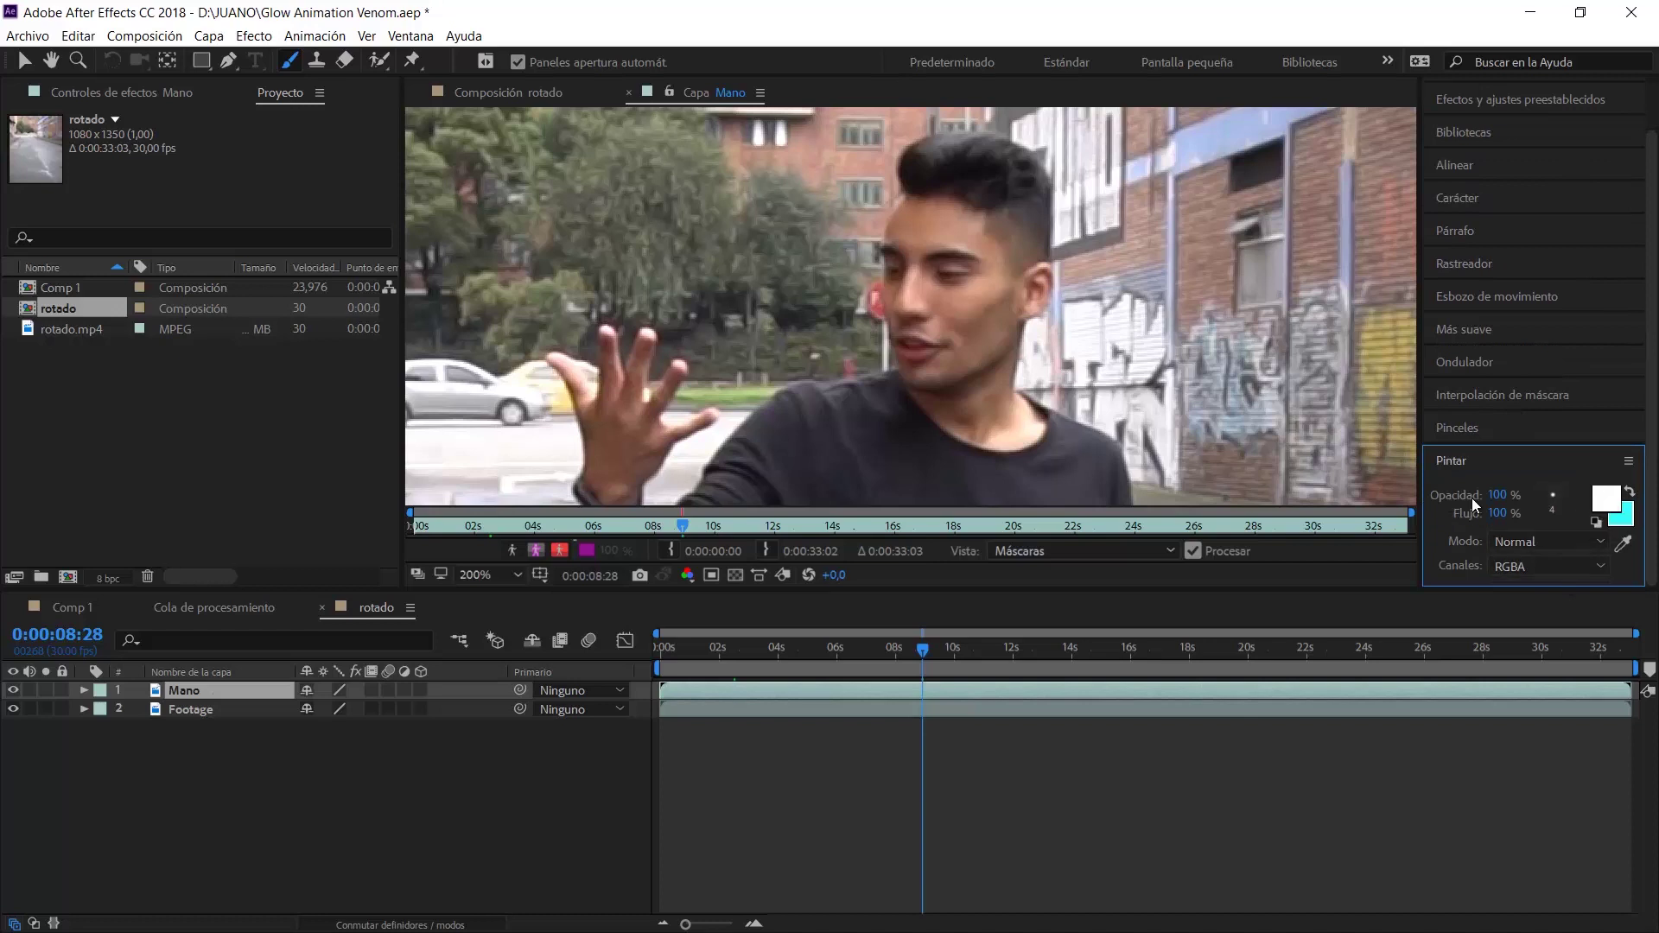
Paint a first stroke on the Mano layer and choose a brush tip
left_click_drag(555, 371, 635, 393)
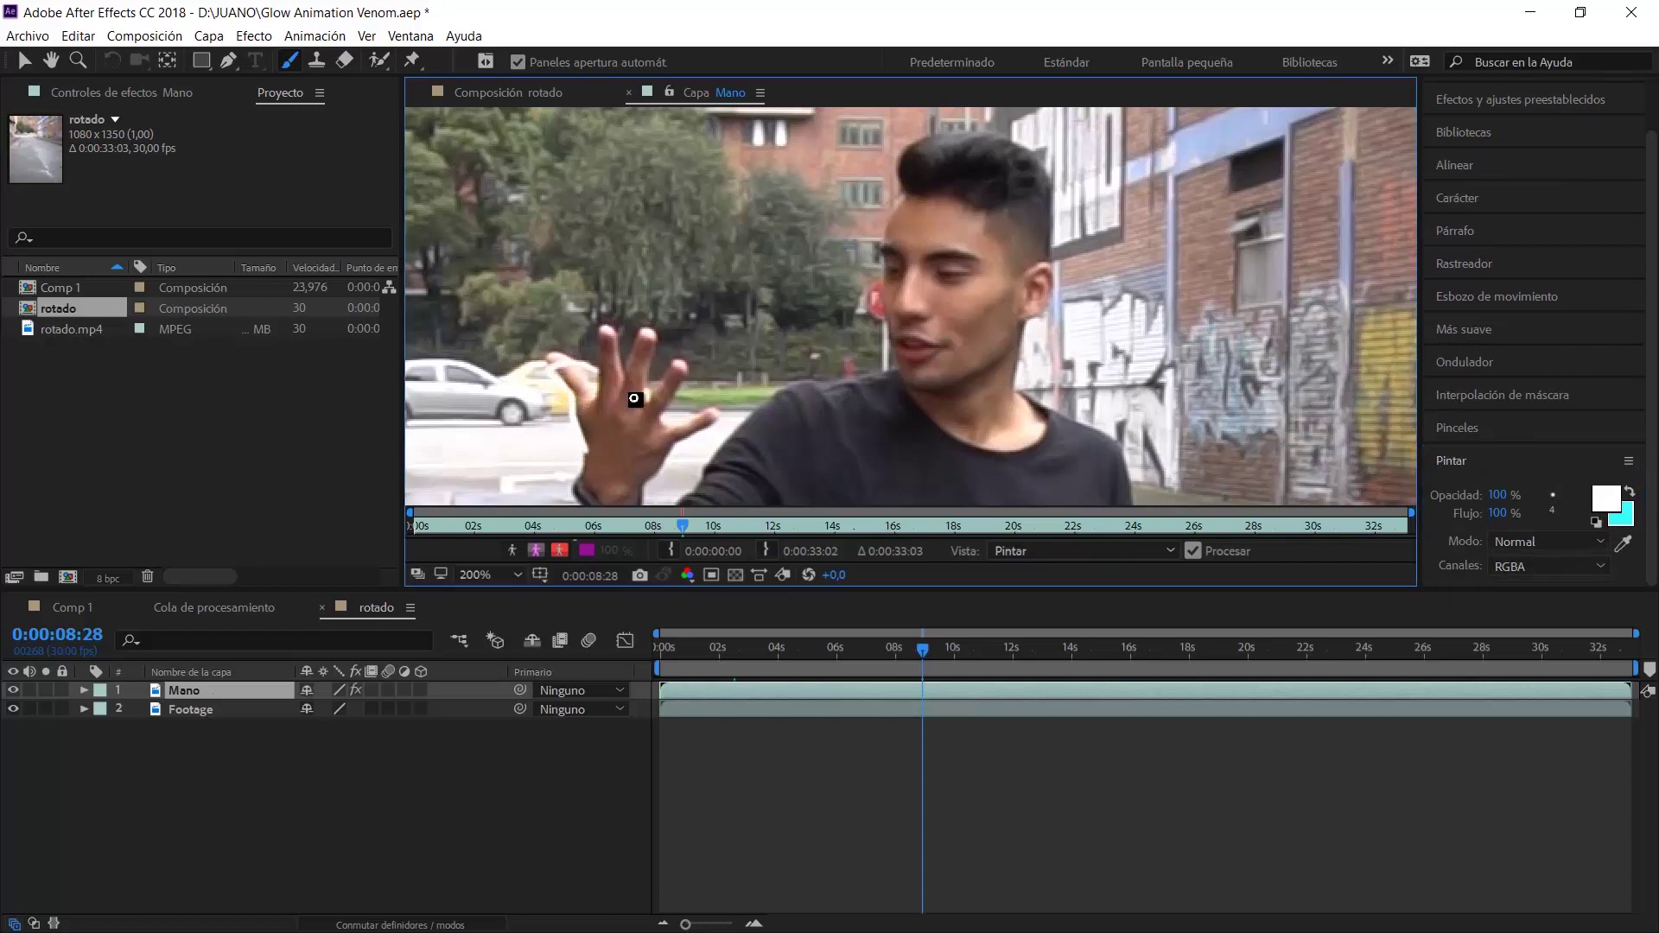
left_click(1542, 503)
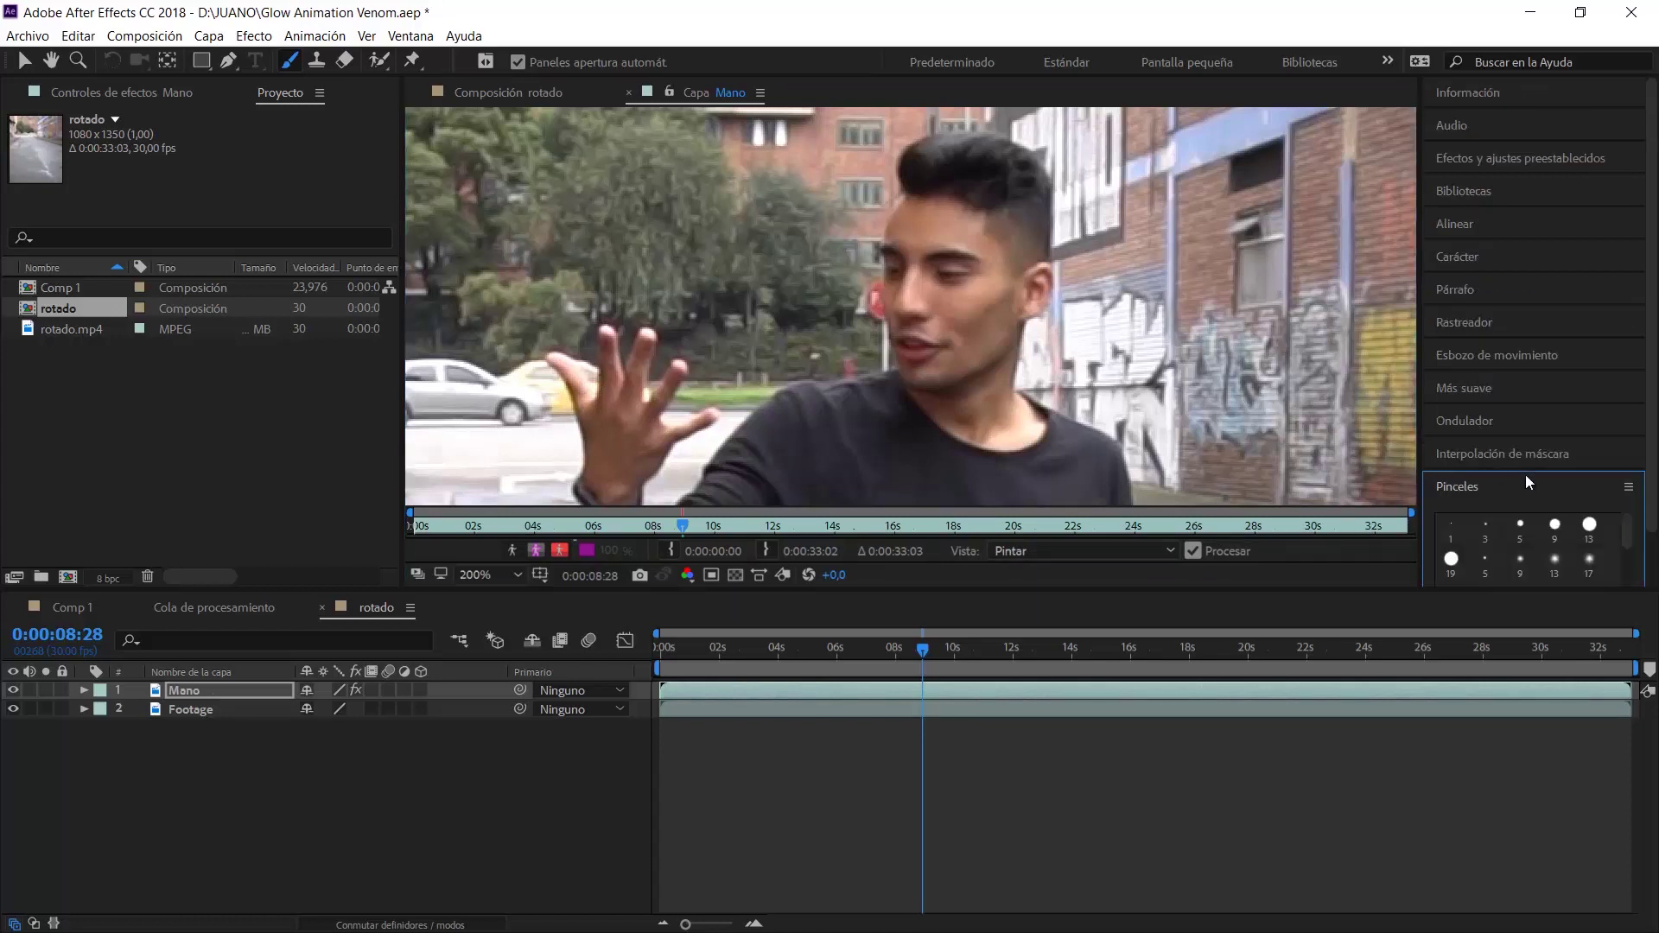
scroll(1553, 500, "up", 5)
scroll(1552, 503, "down", 2)
scroll(1551, 505, "up", 2)
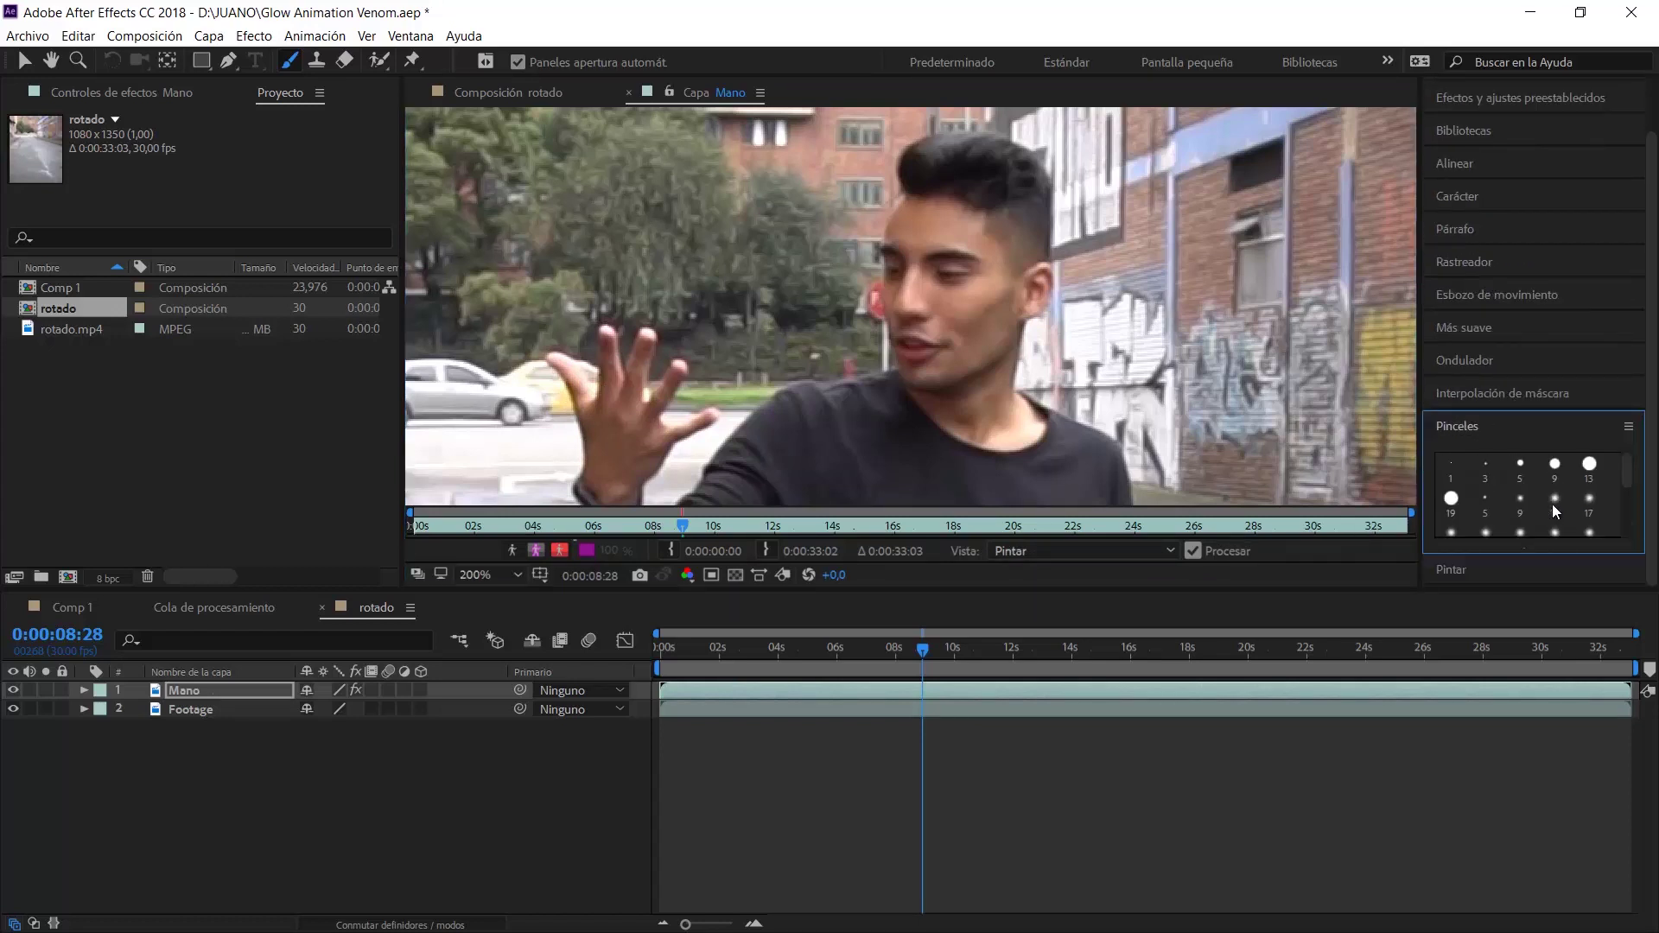
left_click(1520, 428)
left_click(1523, 484)
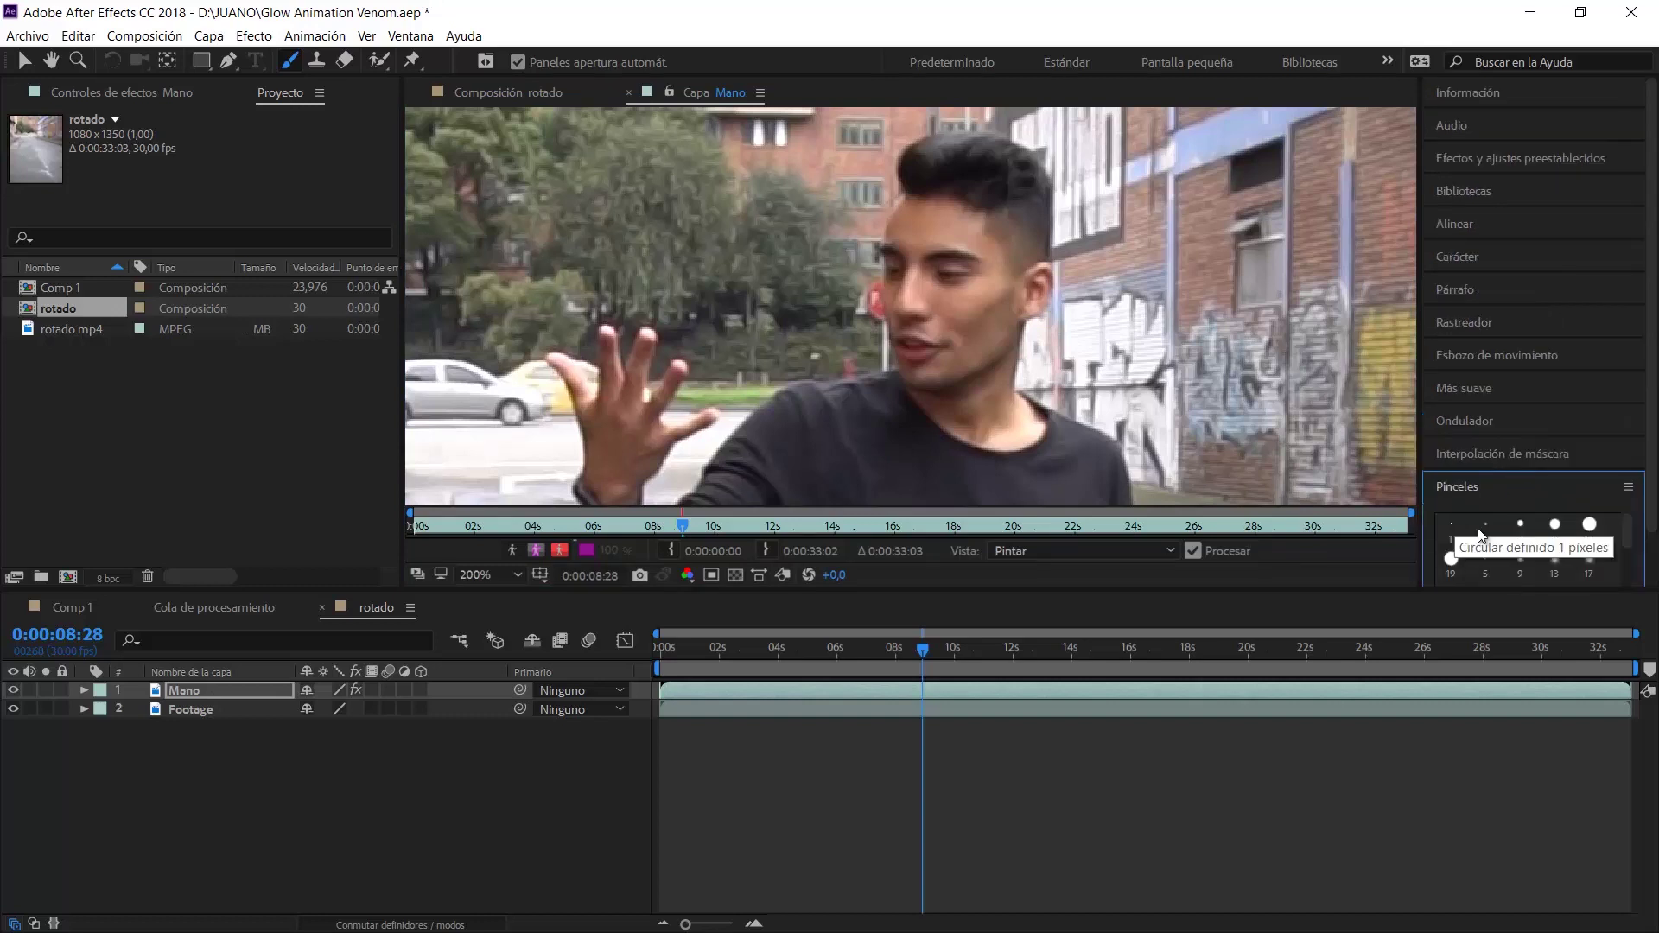
left_click(1450, 475)
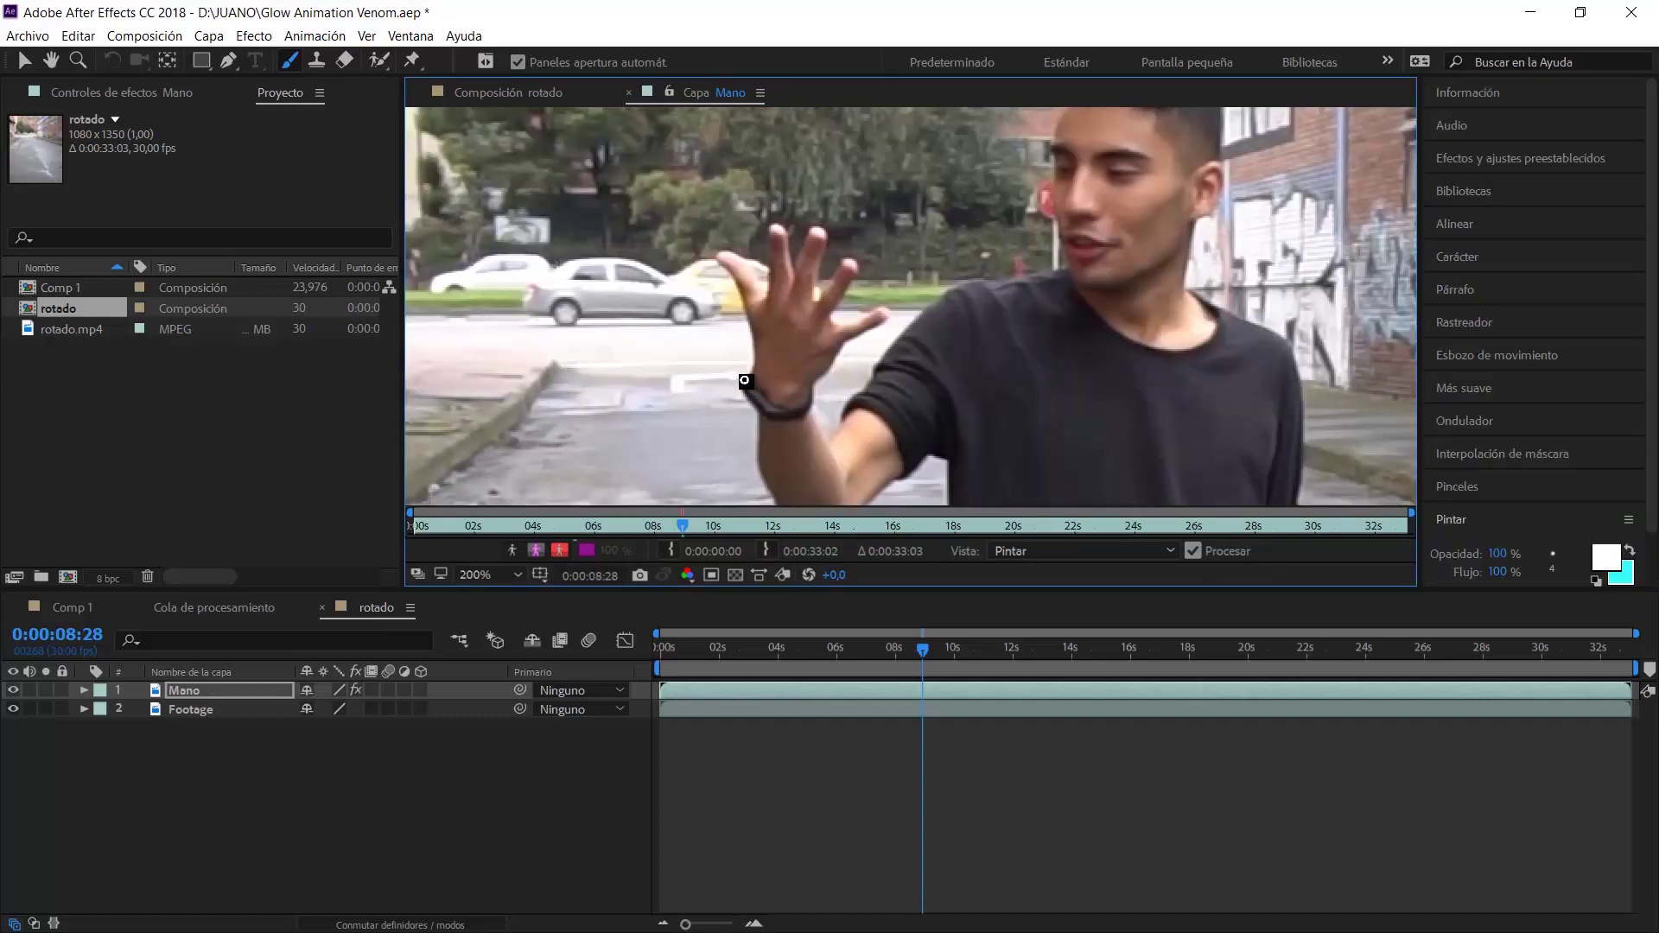
Paint white strokes along the hand's edge and a spiral on the hand
mouse_move(750, 380)
left_mouse_down()
mouse_move(733, 325)
mouse_move(786, 387)
left_mouse_up()
scroll(1568, 449, "down", 2)
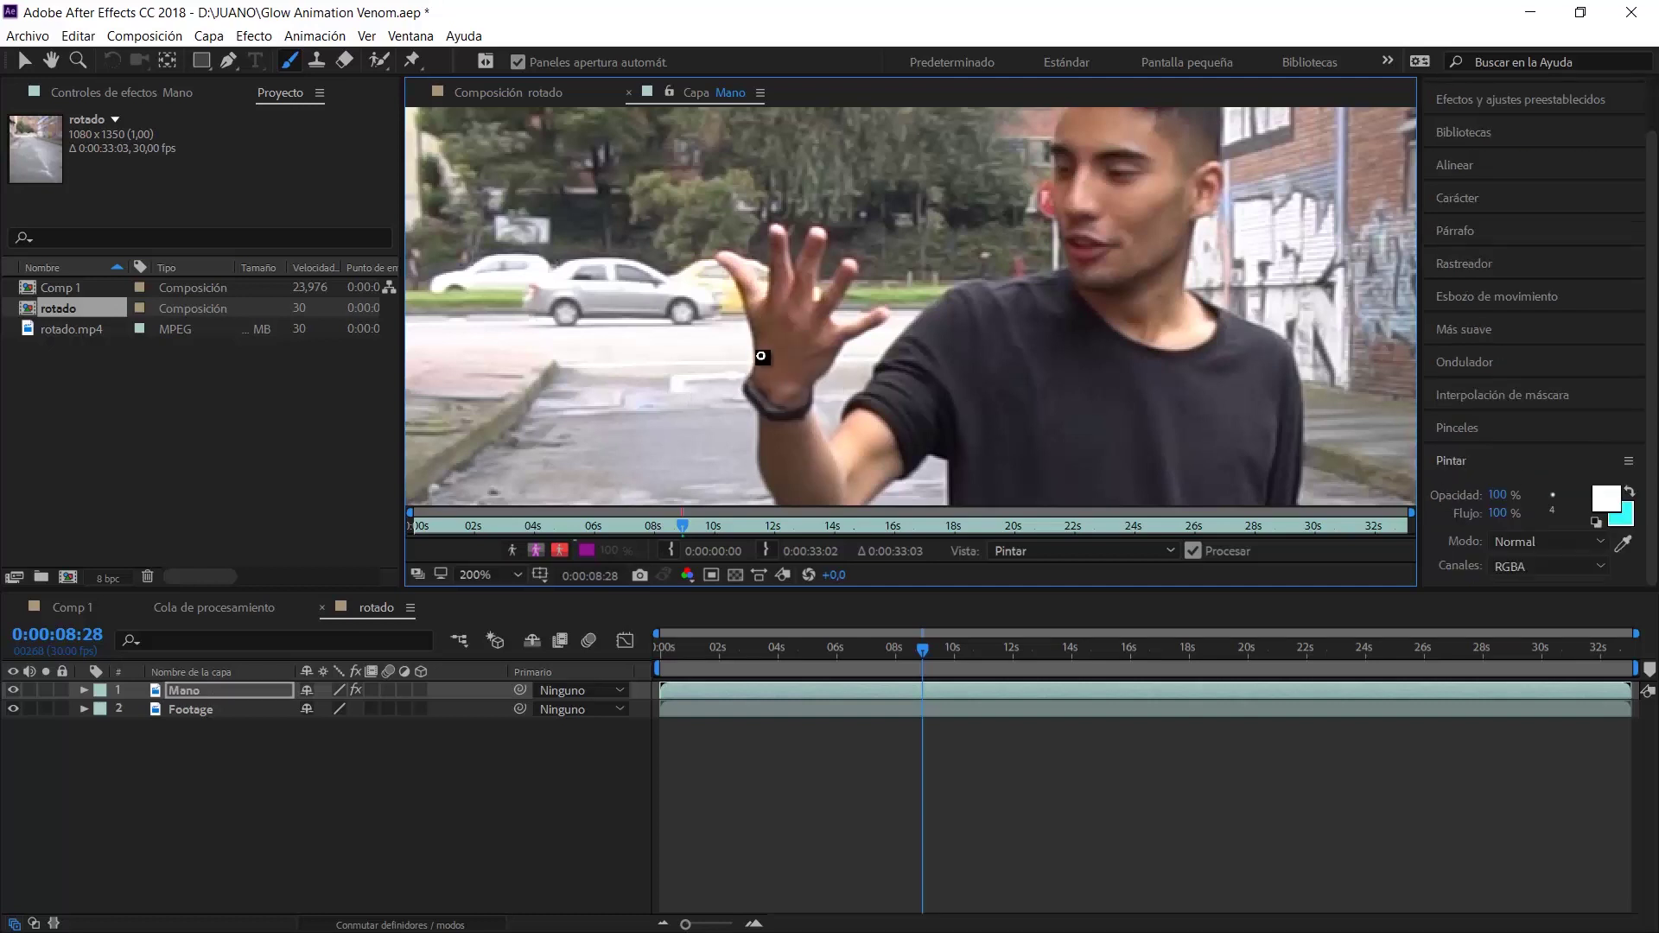
left_click_drag(772, 343, 791, 355)
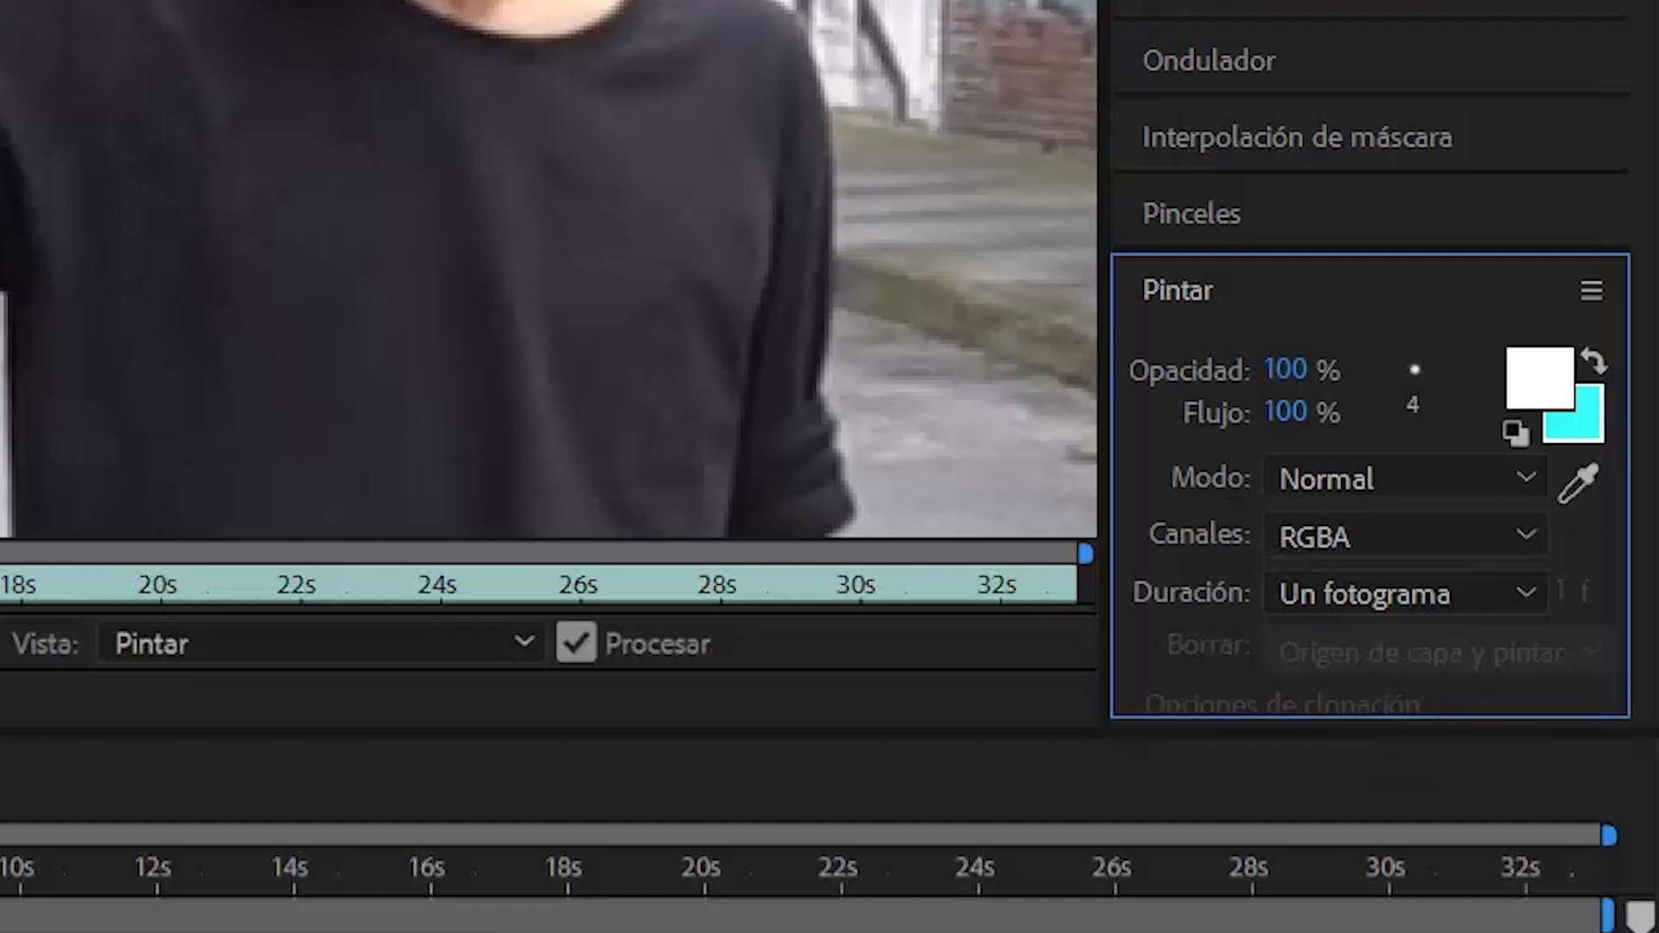
left_click(1381, 592)
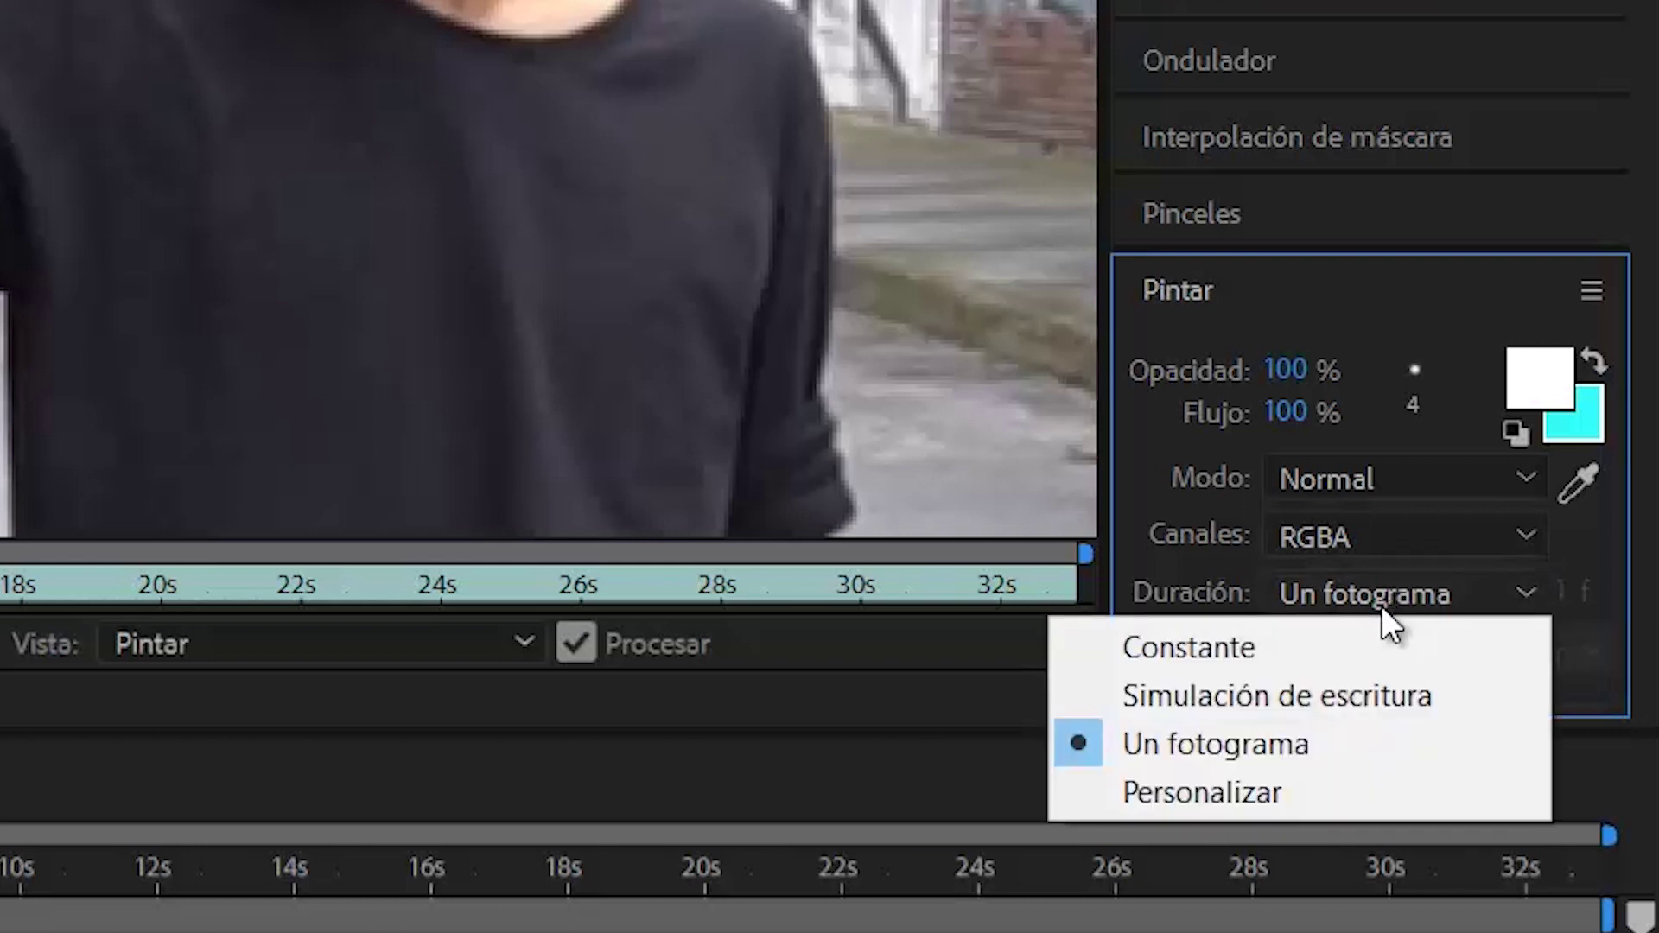
Paint and undo single-frame strokes, then set Duration to Constant and paint a loop over the palm
left_click(1320, 743)
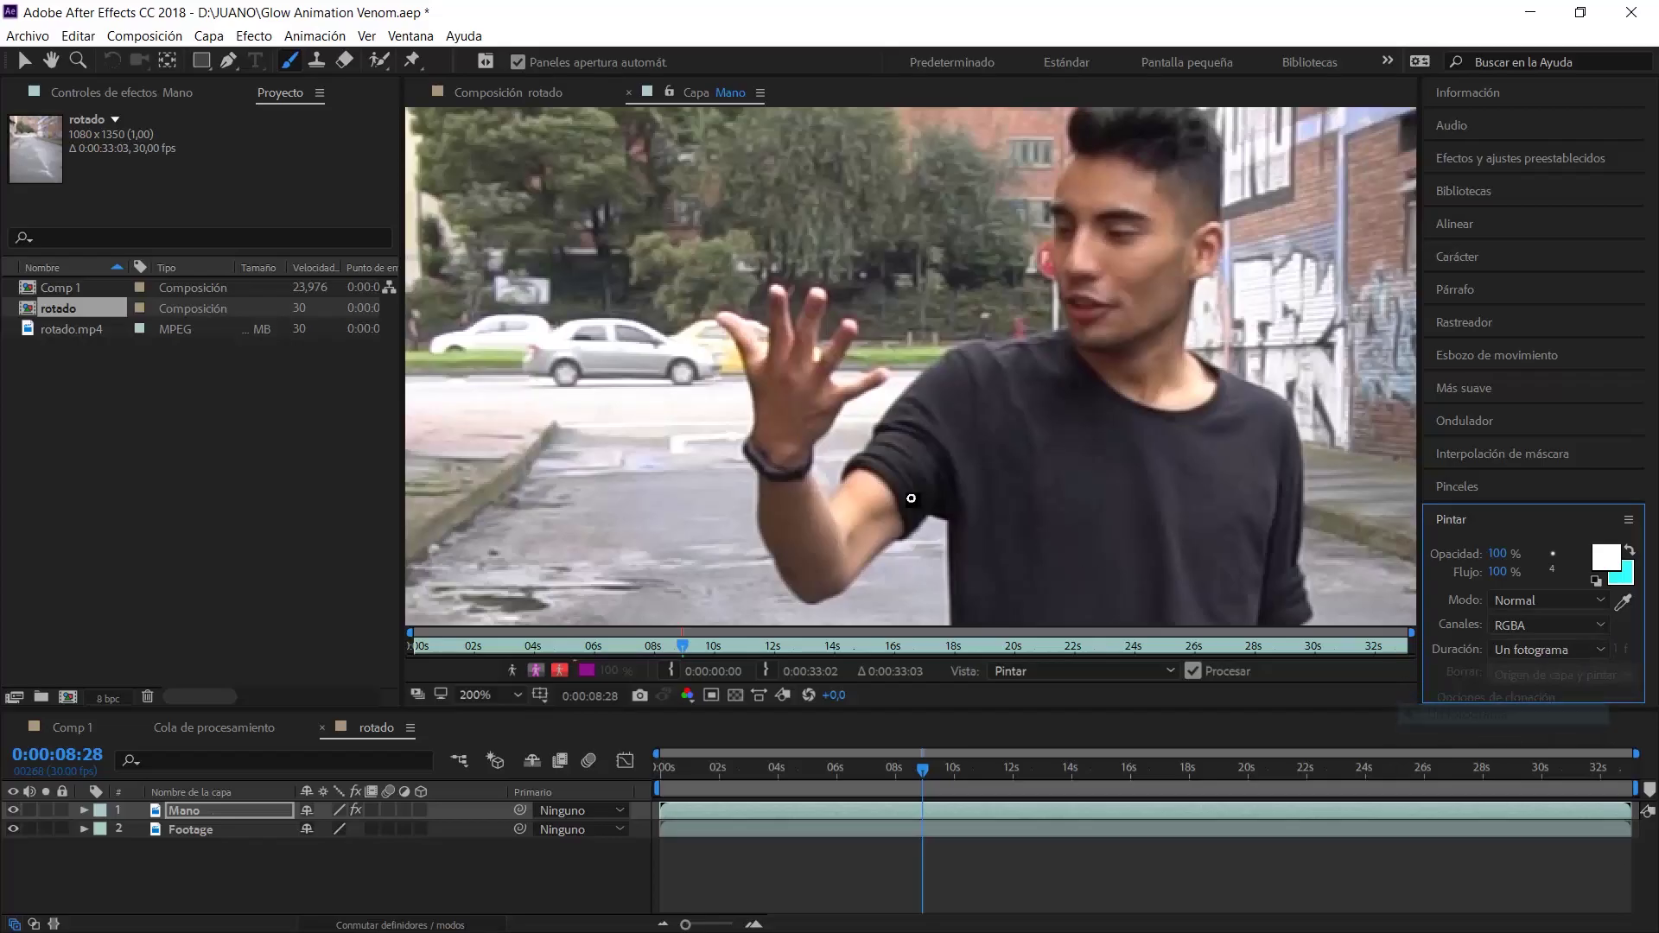
left_click_drag(757, 427, 722, 302)
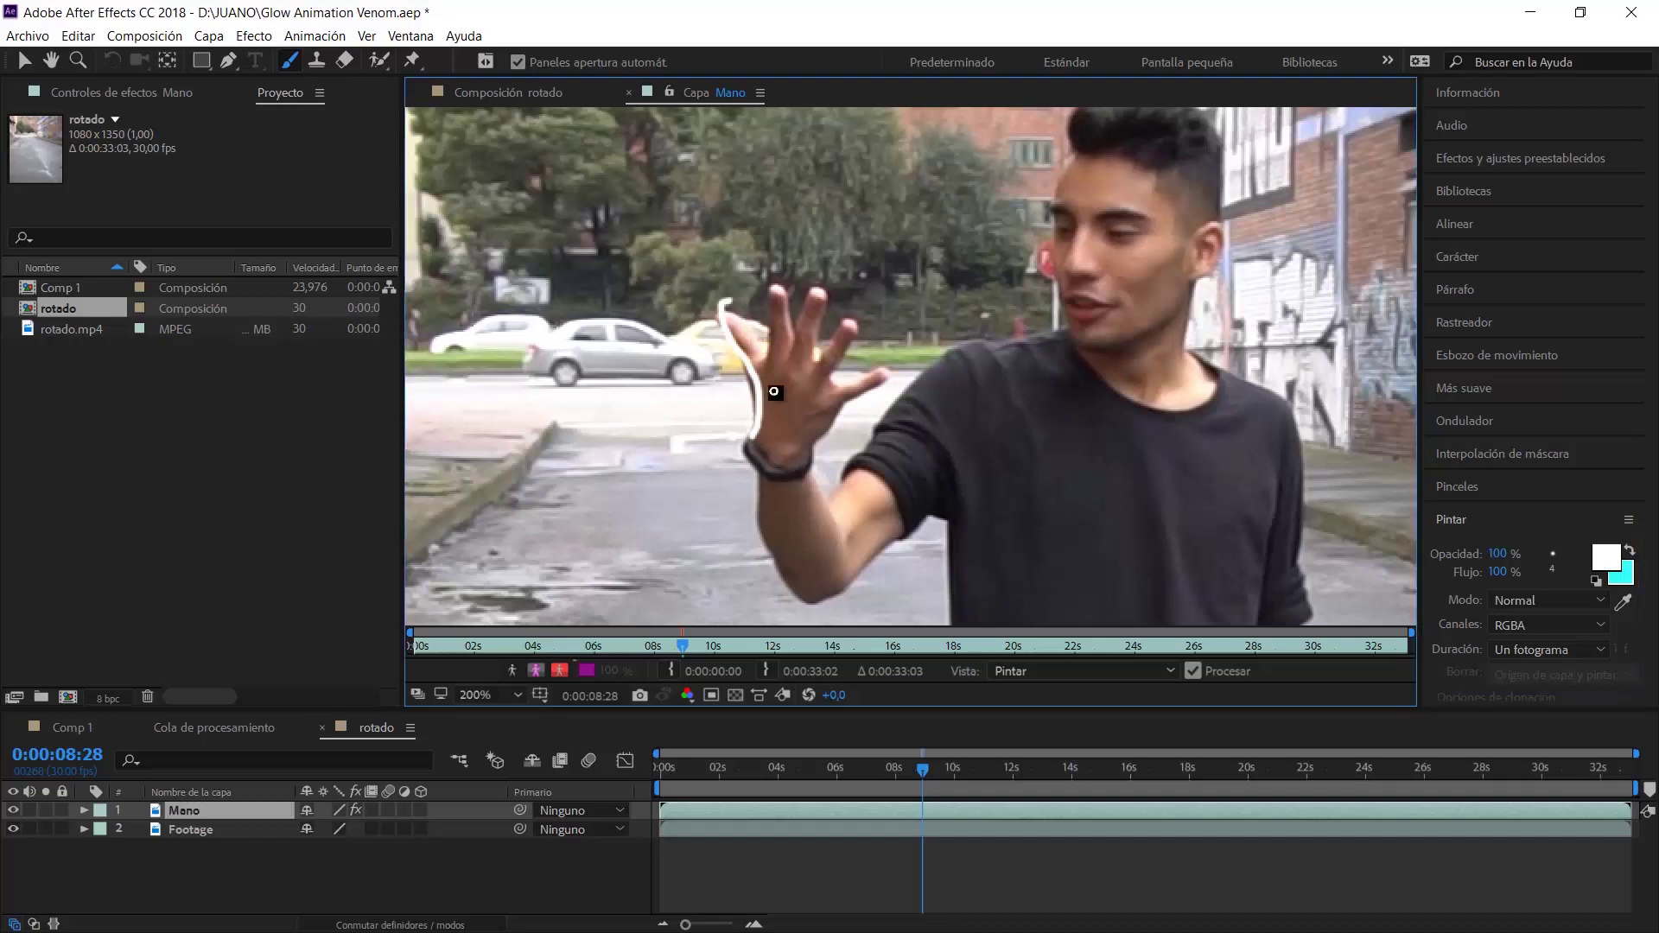
left_click_drag(759, 429, 828, 417)
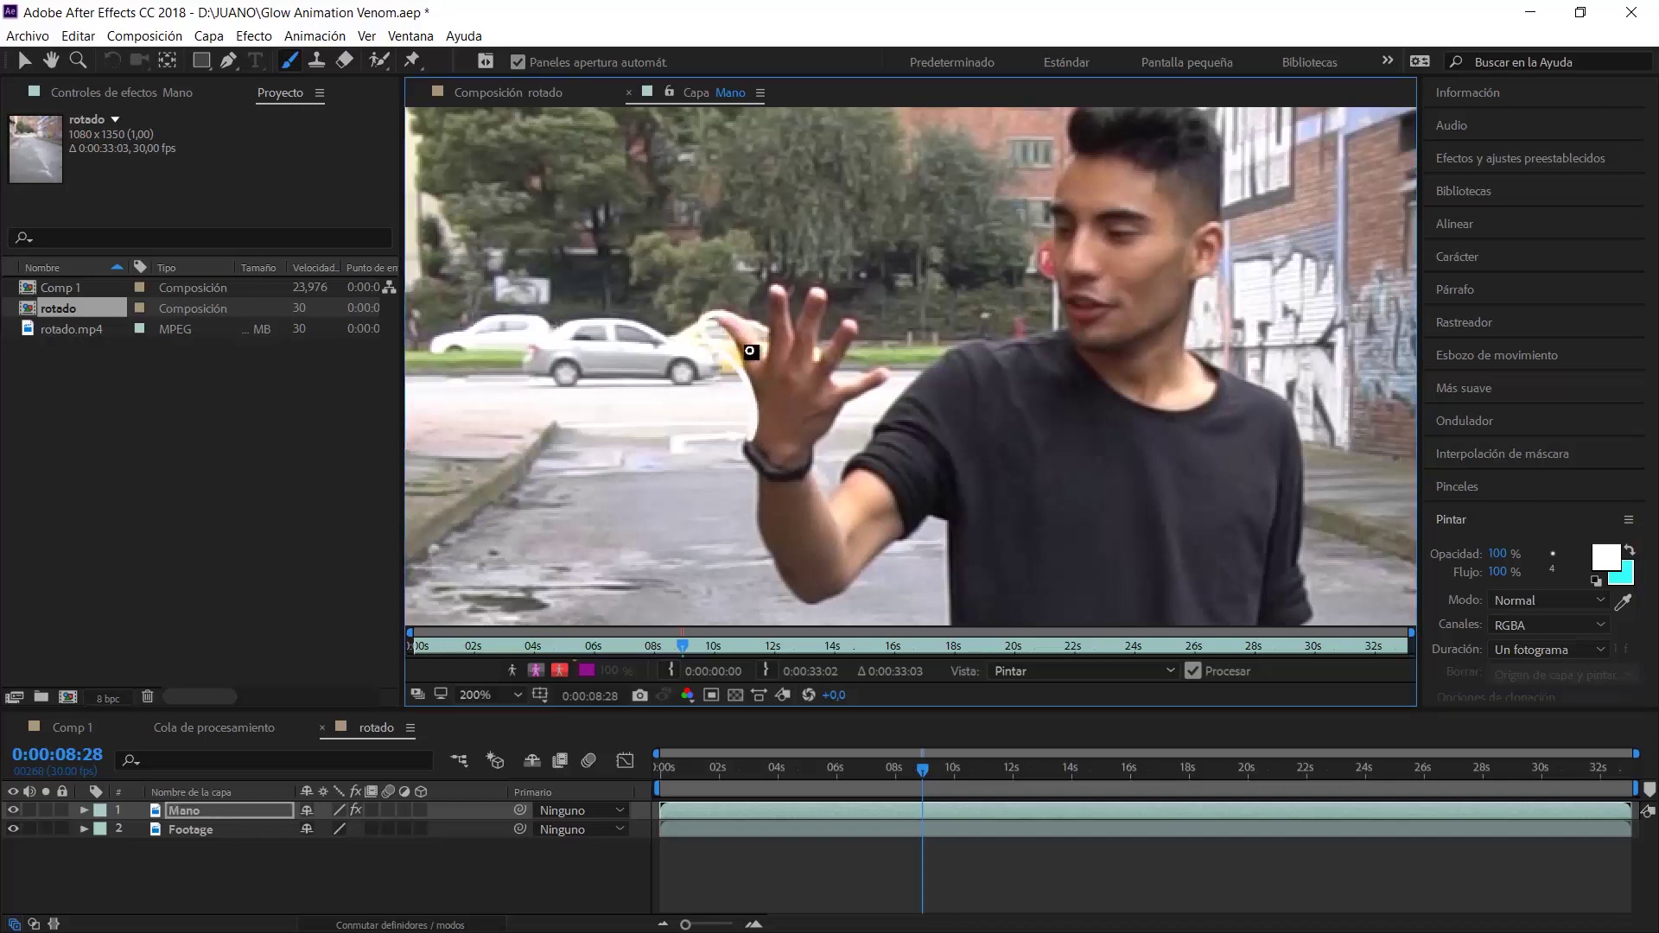
key("ctrl+z")
left_click(1529, 650)
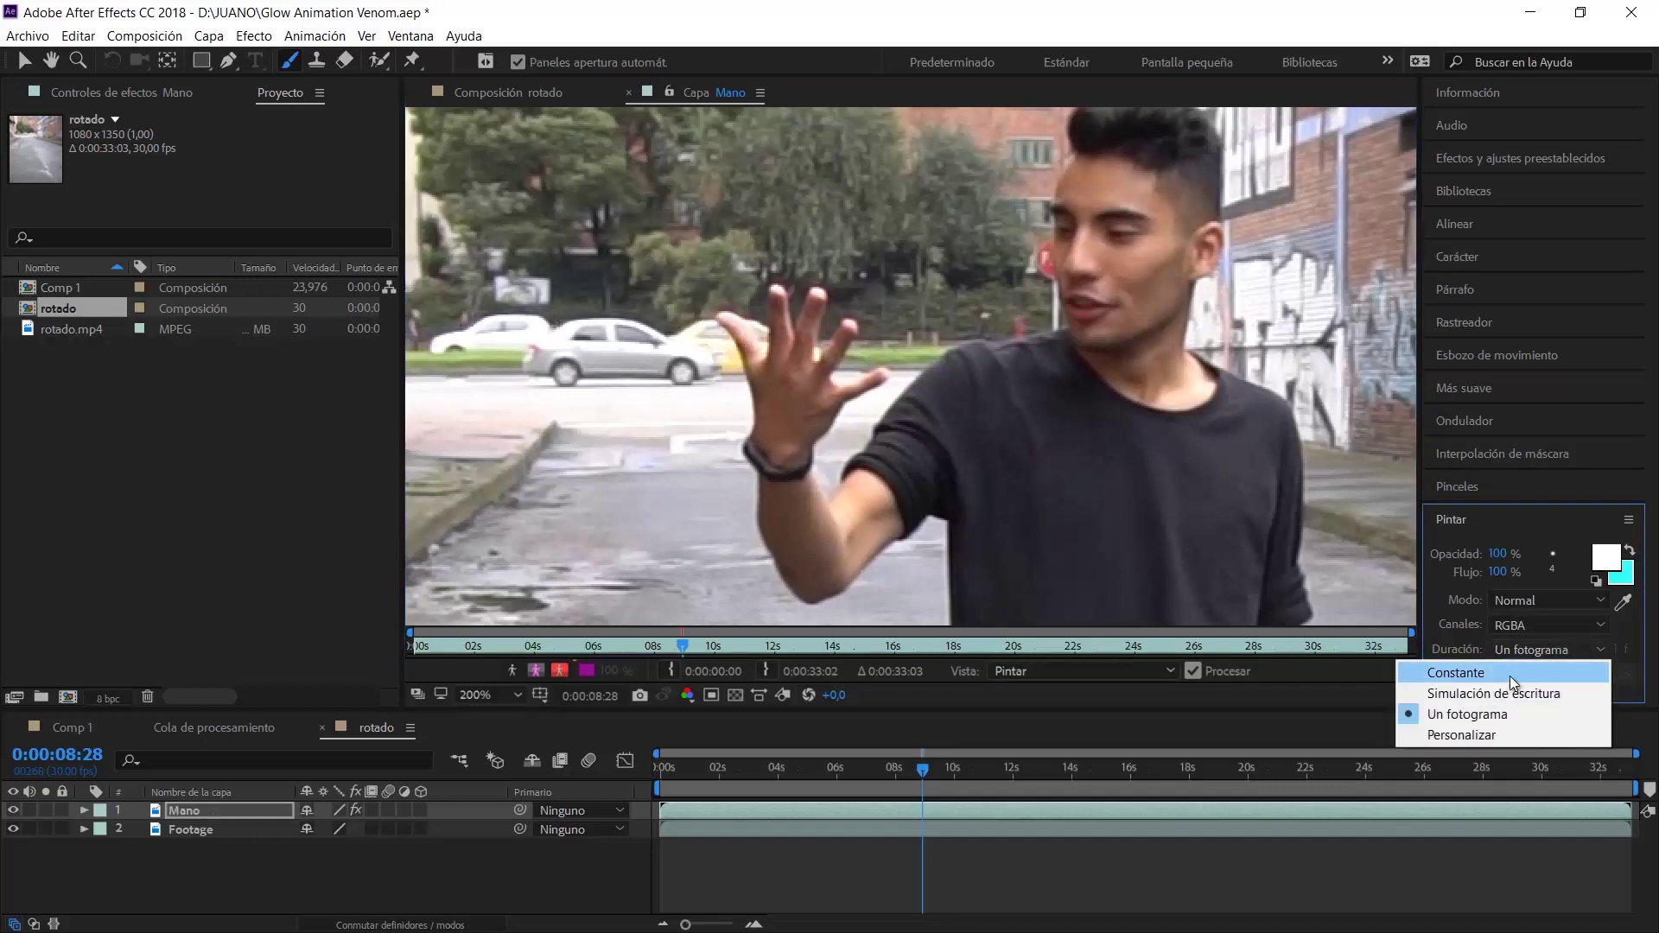
left_click(1503, 675)
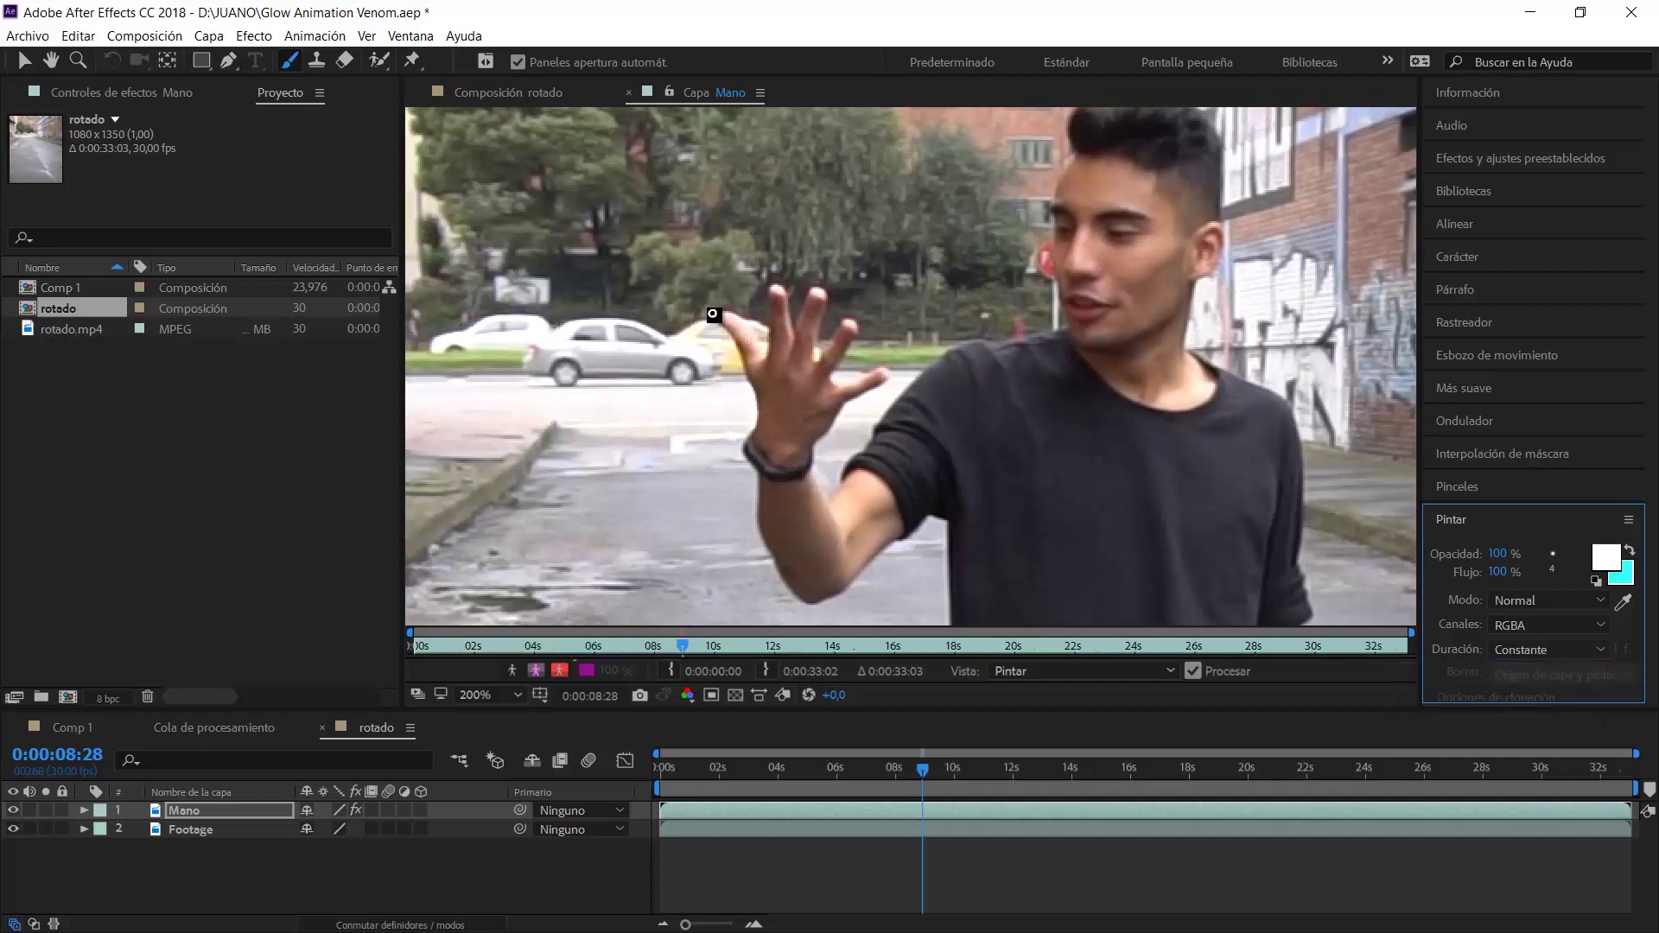
left_click_drag(790, 414, 782, 401)
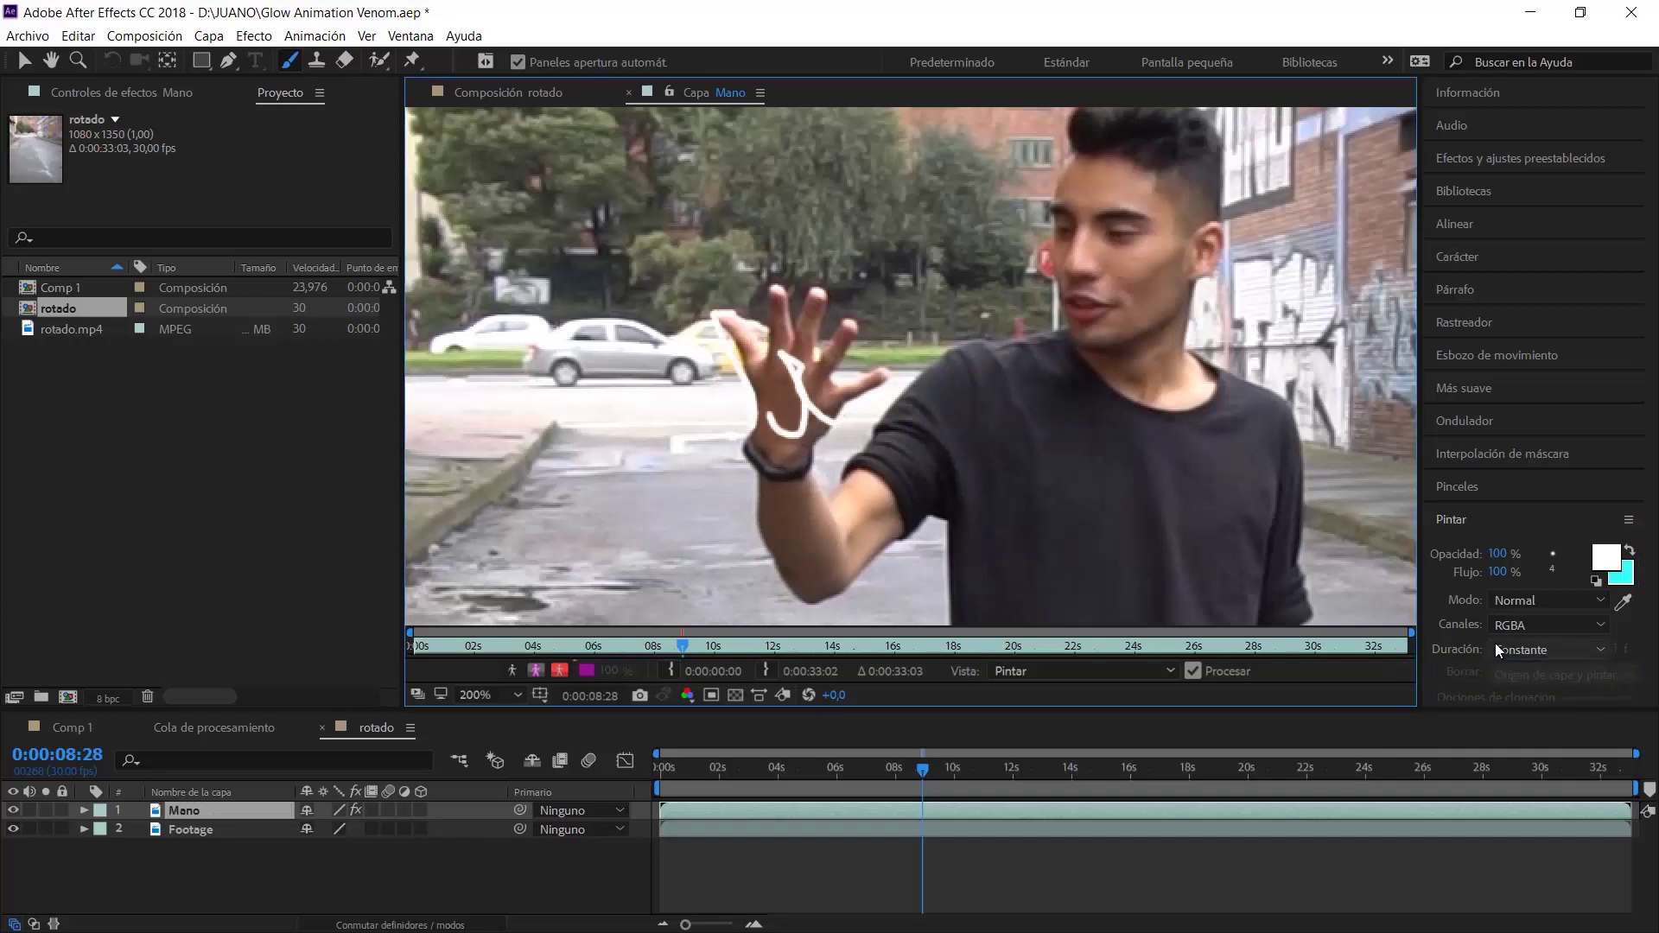
Paint Write On strokes above the hand, replay from 0:00:08:09, then reset Duration to Single Frame
left_click(1559, 651)
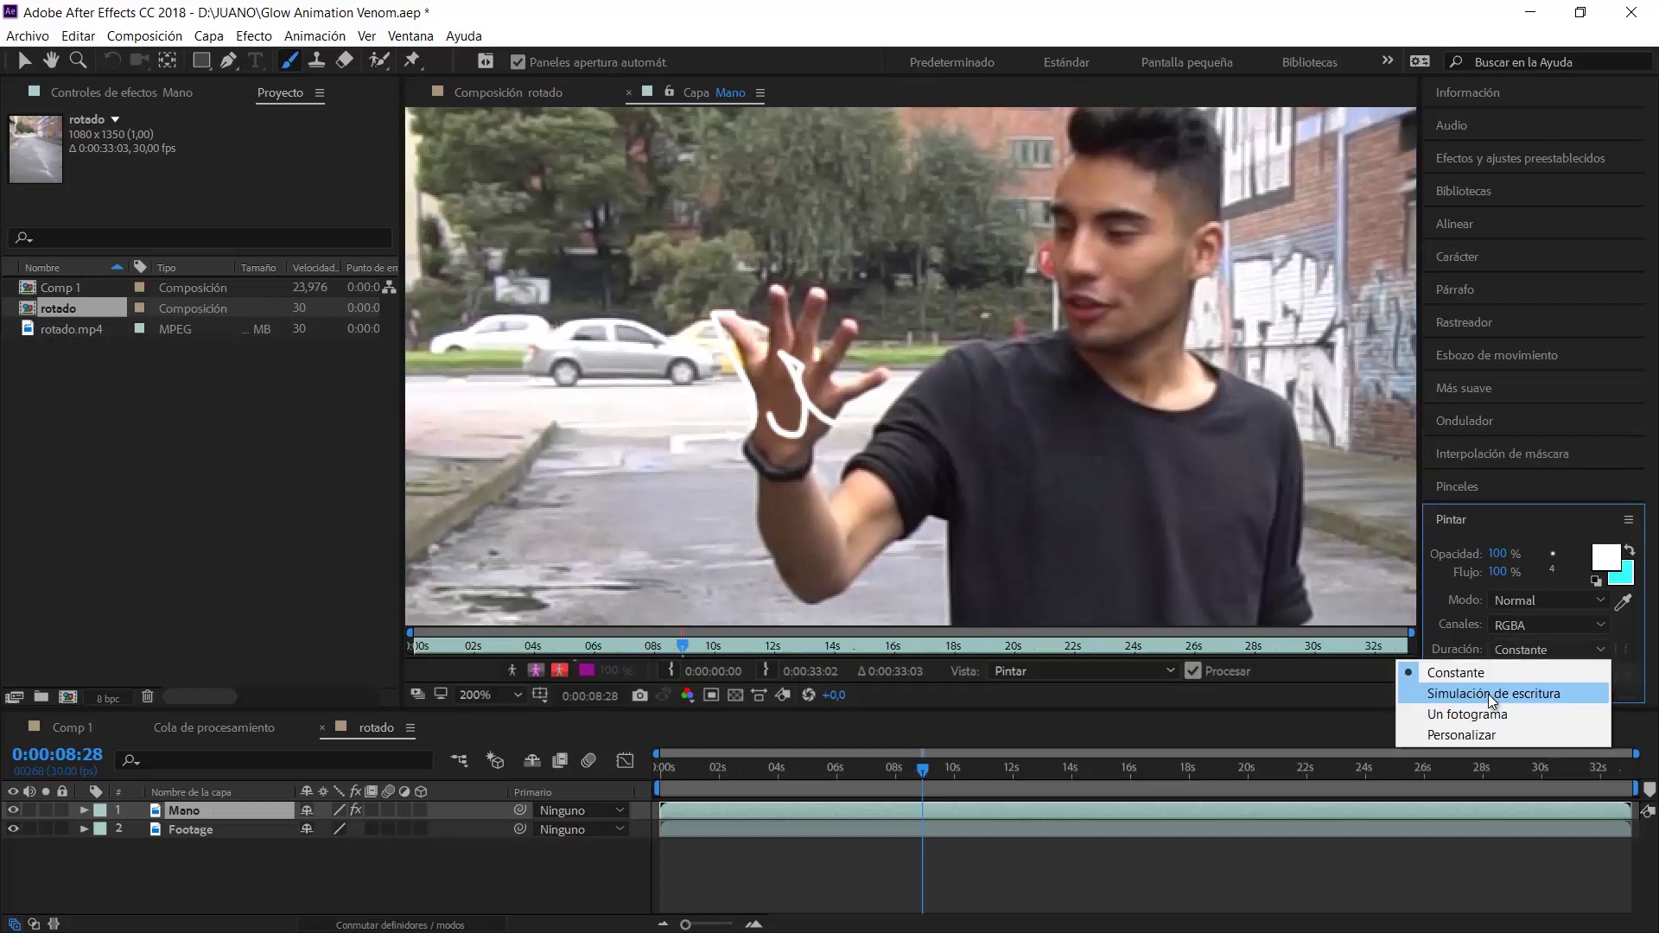
left_click(1492, 695)
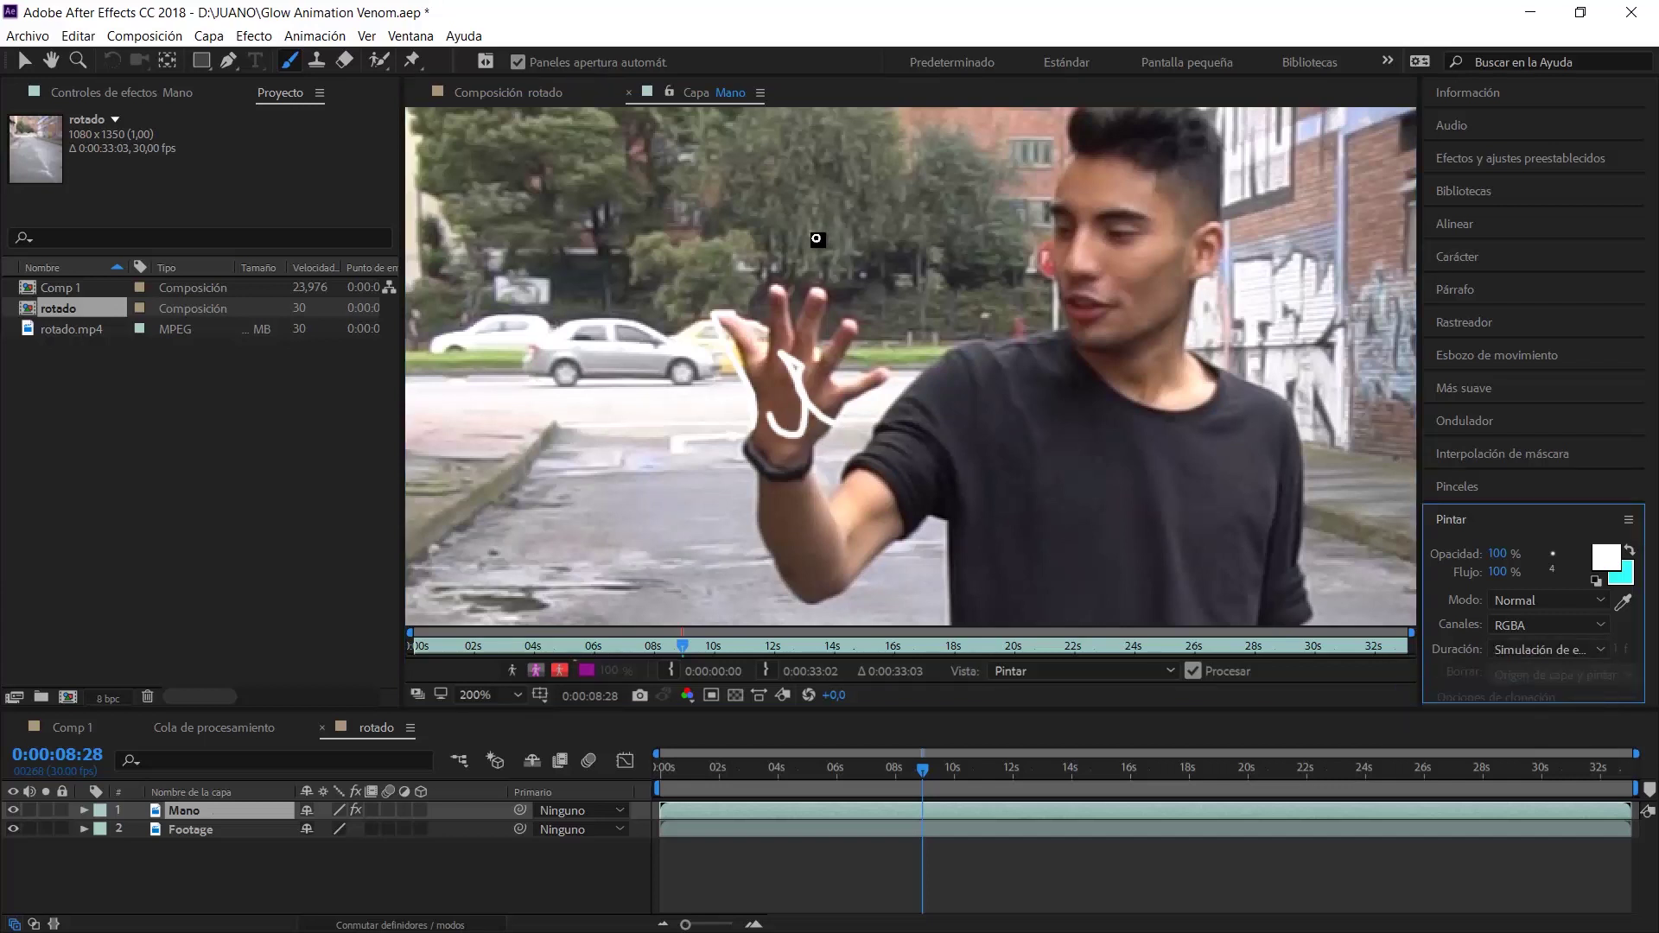
left_click_drag(799, 236, 838, 174)
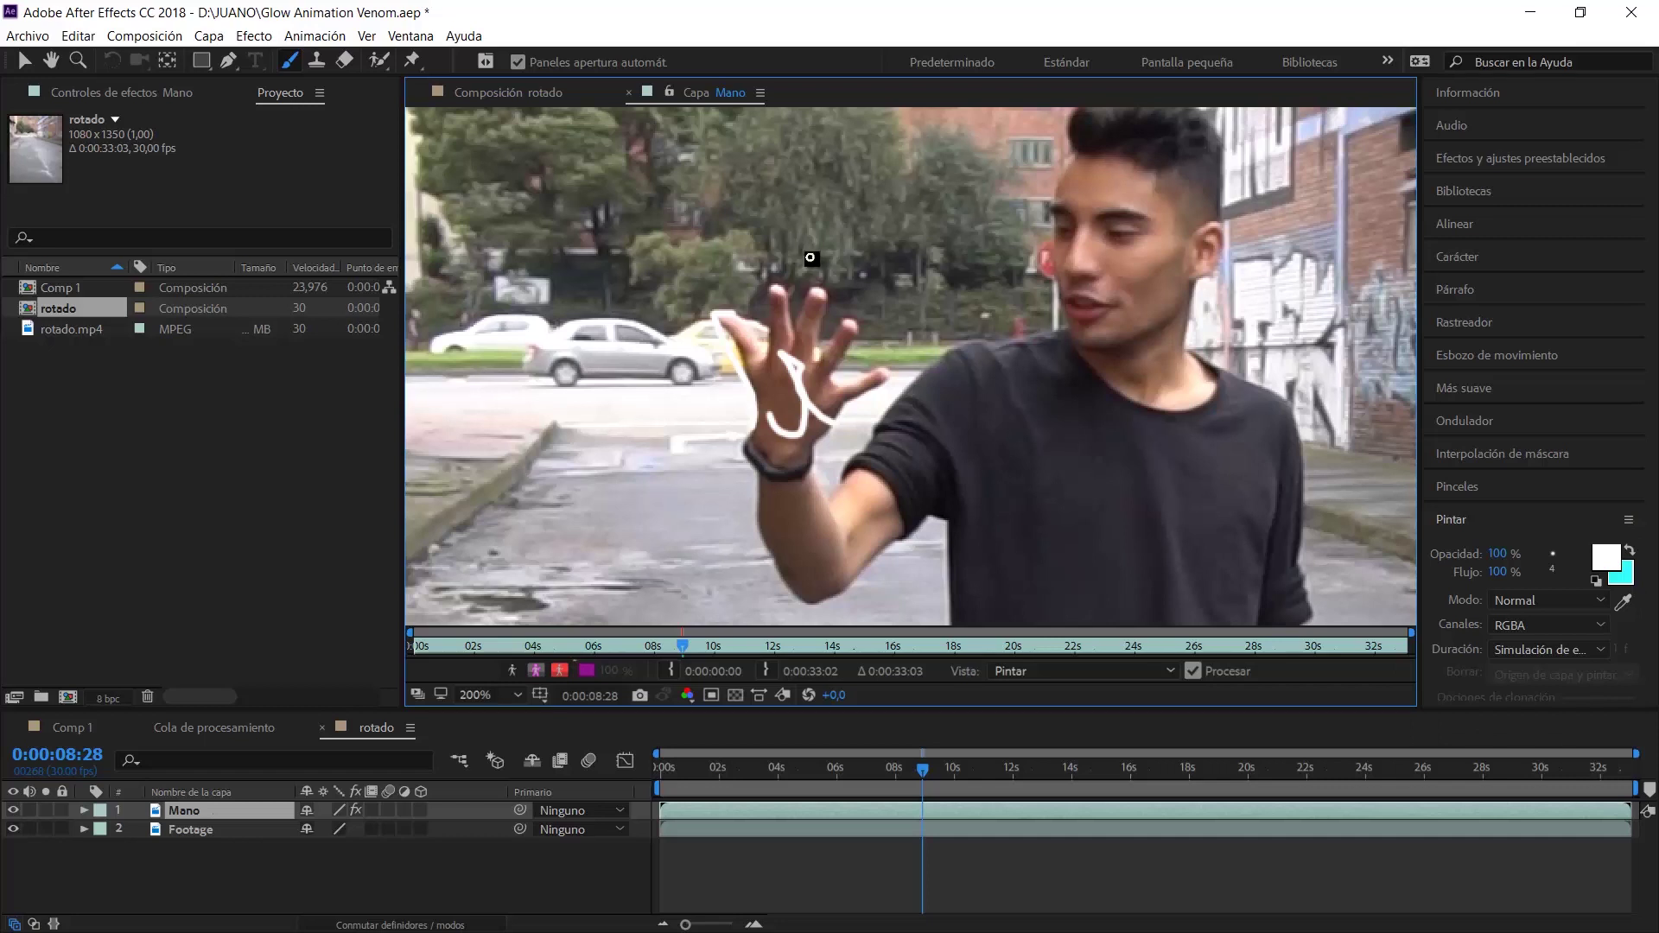
left_click_drag(858, 215, 993, 177)
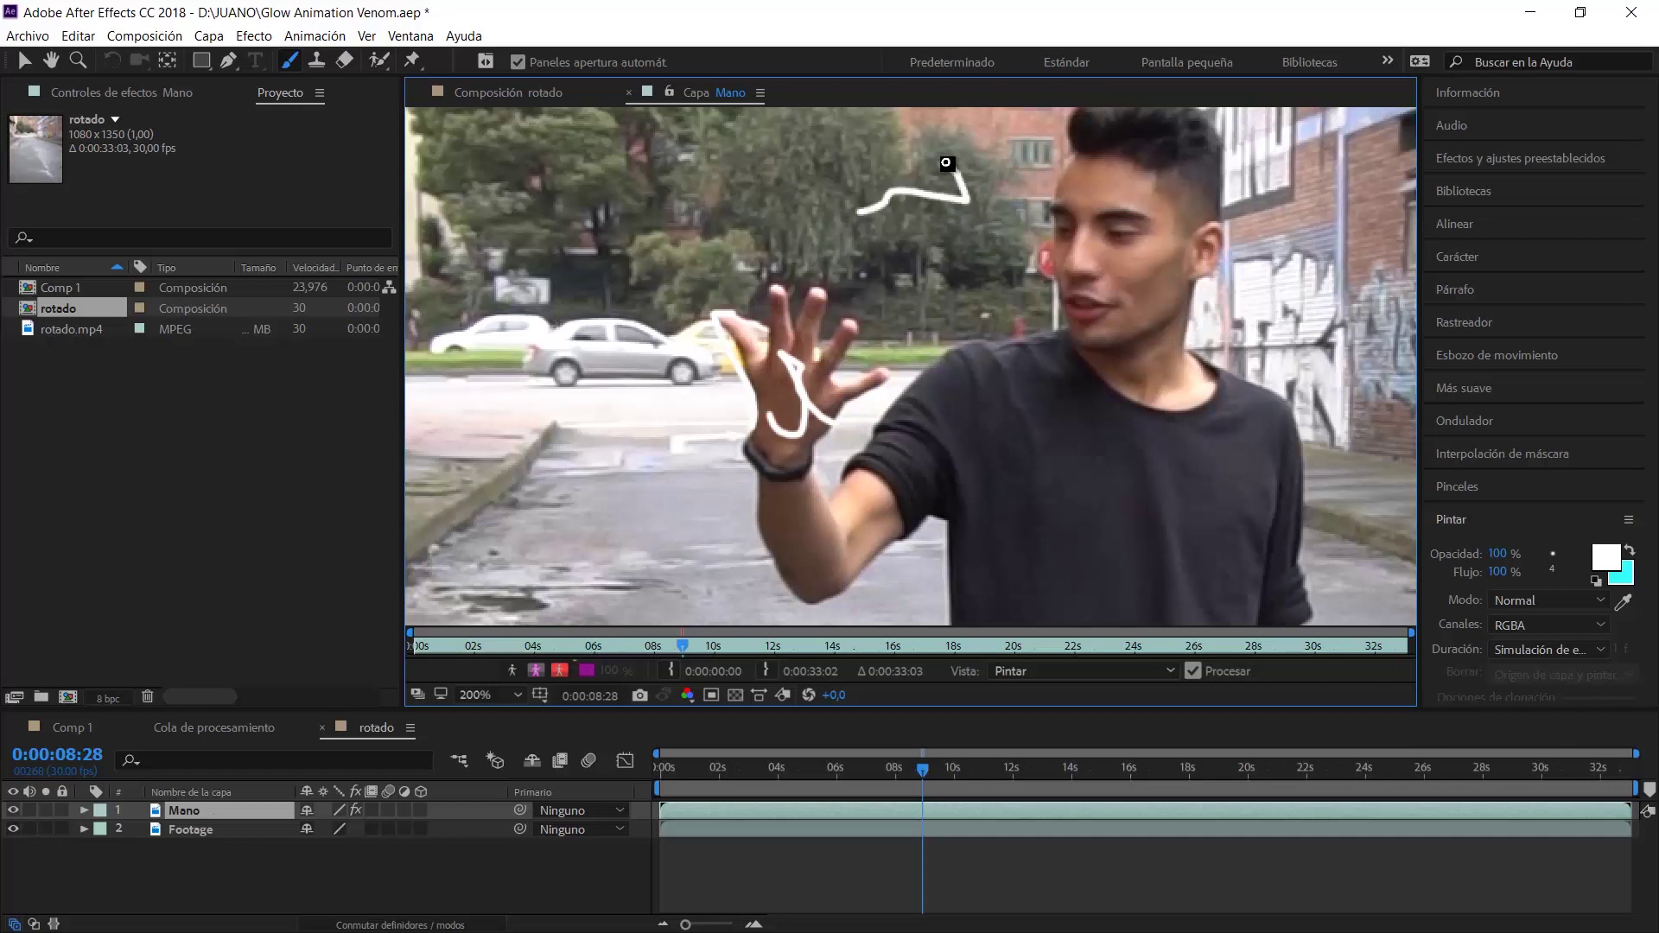
left_click(903, 765)
key("space")
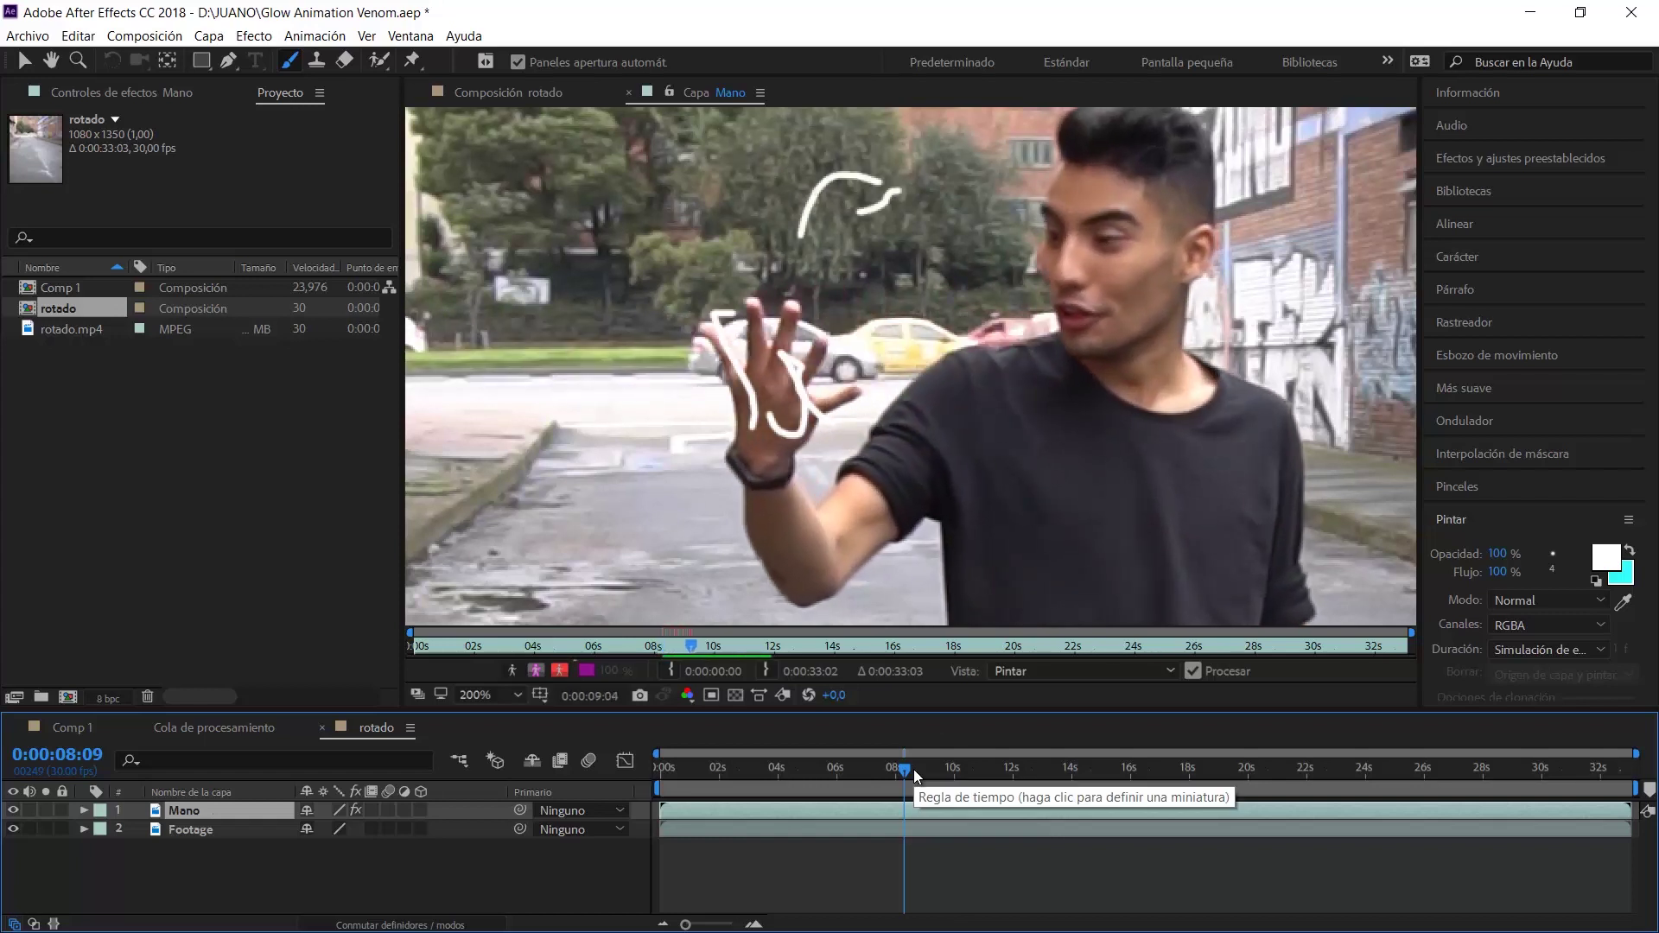
left_click(1546, 649)
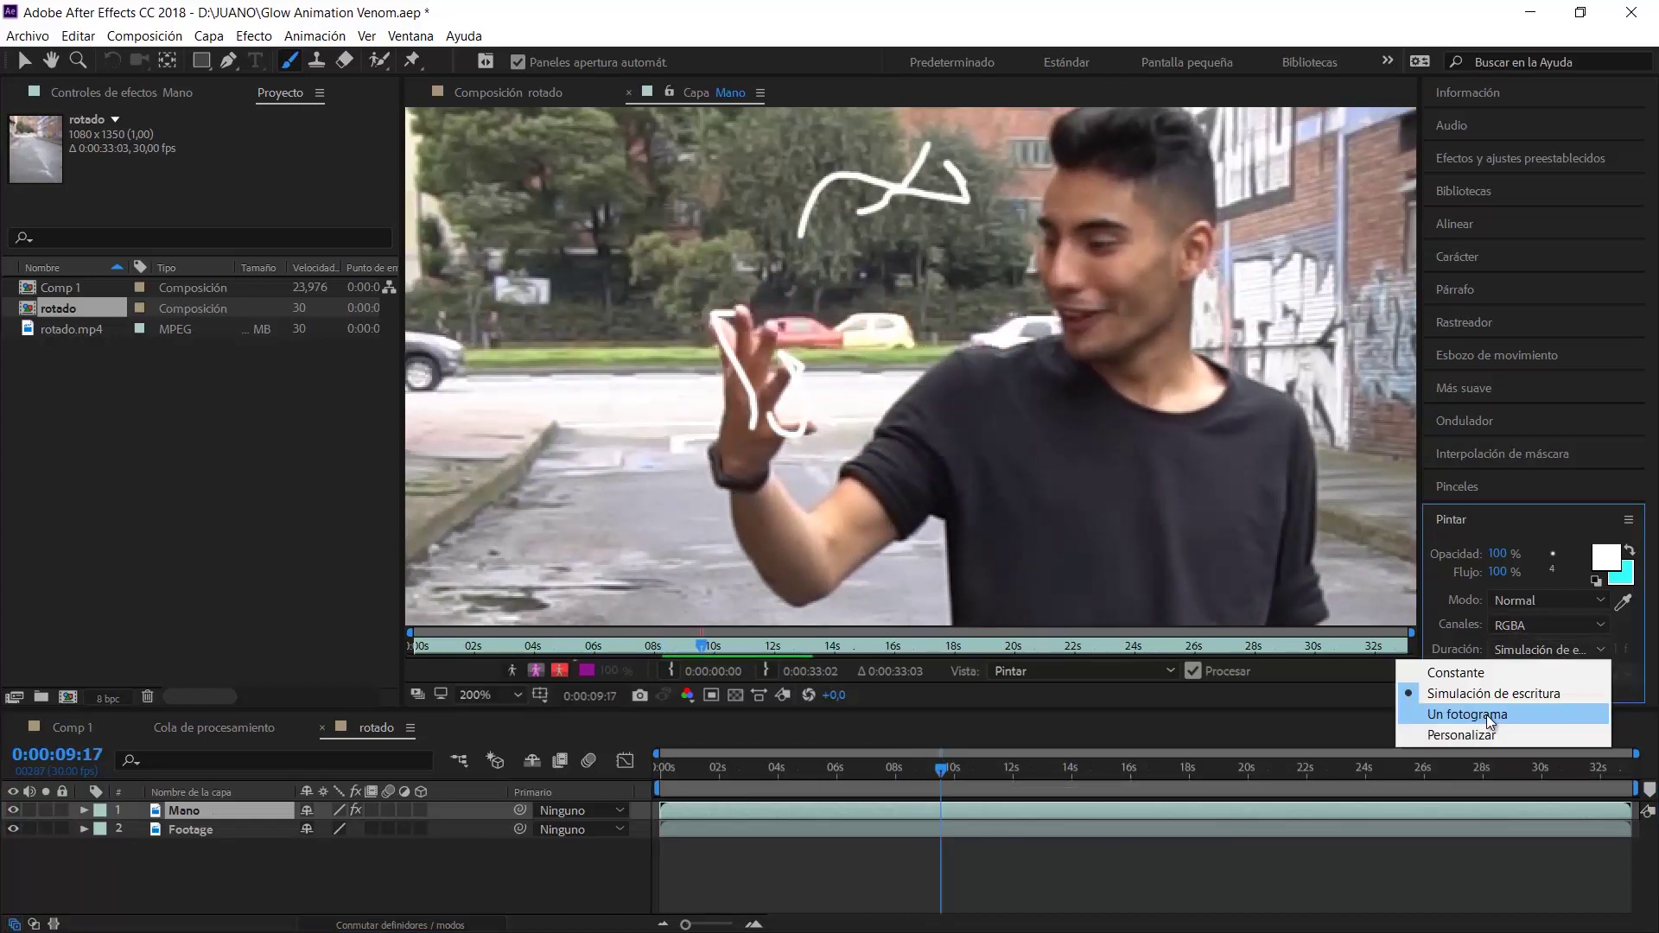
left_click(1489, 723)
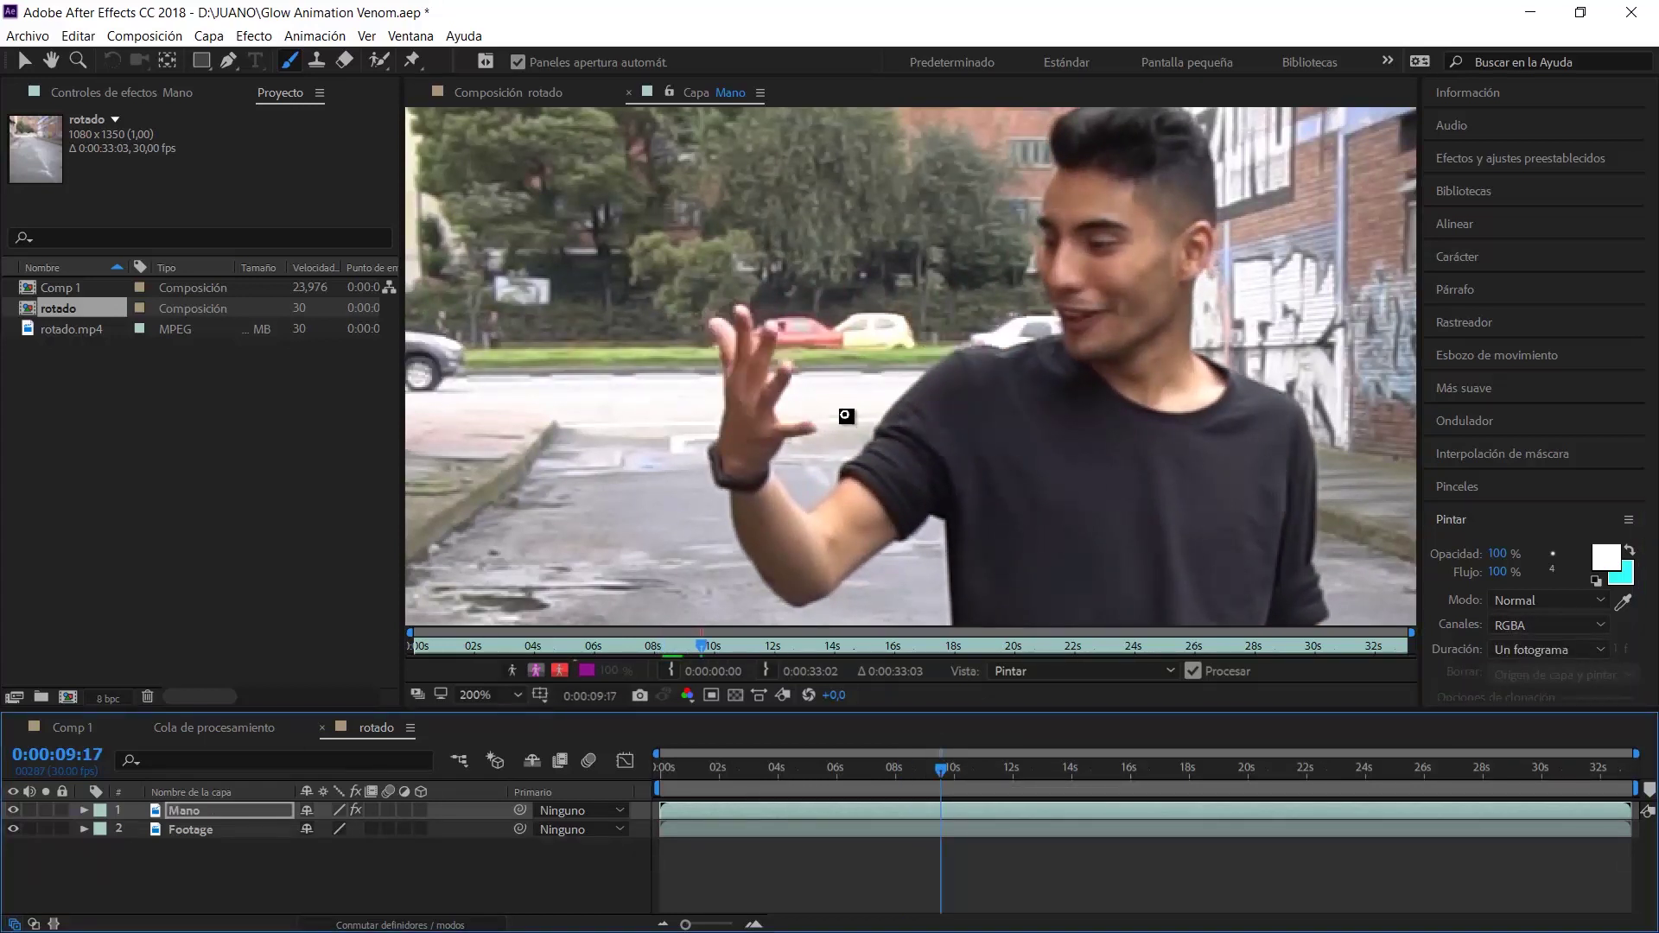
Paint single-frame white strokes at 0:00:09:17 outlining the hand, wrist and forearm, plus a wavy stroke down the fingers
mouse_move(720, 436)
left_mouse_down()
mouse_move(752, 331)
mouse_move(794, 507)
mouse_move(846, 494)
left_mouse_up()
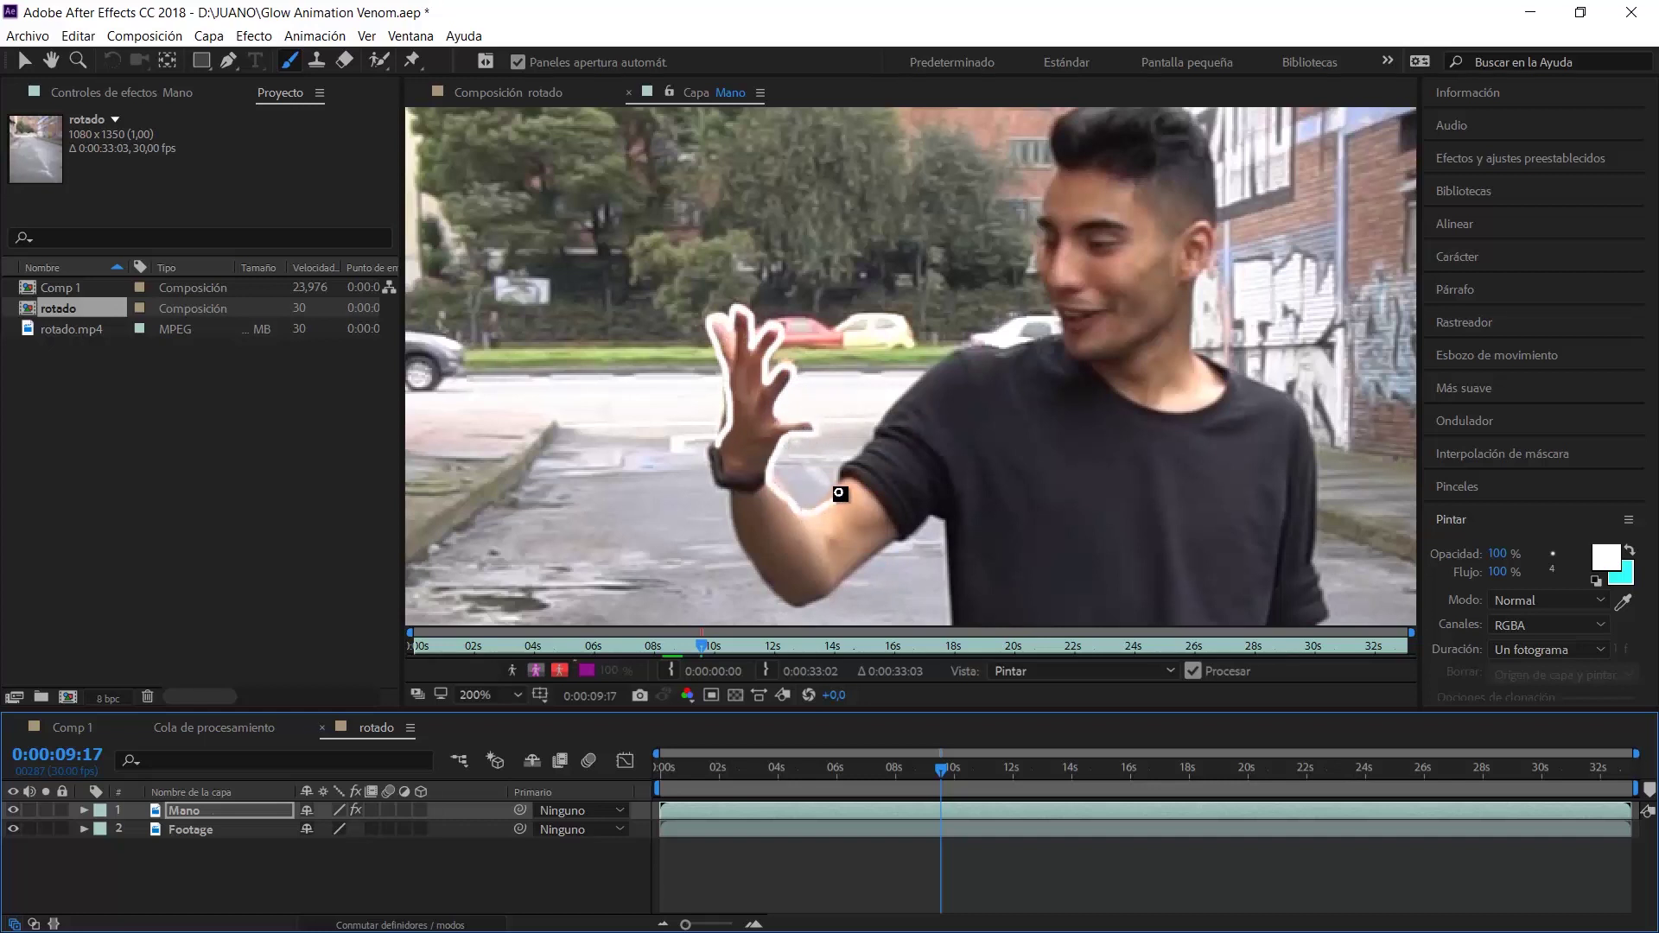
mouse_move(719, 428)
left_mouse_down()
mouse_move(742, 531)
mouse_move(892, 495)
left_mouse_up()
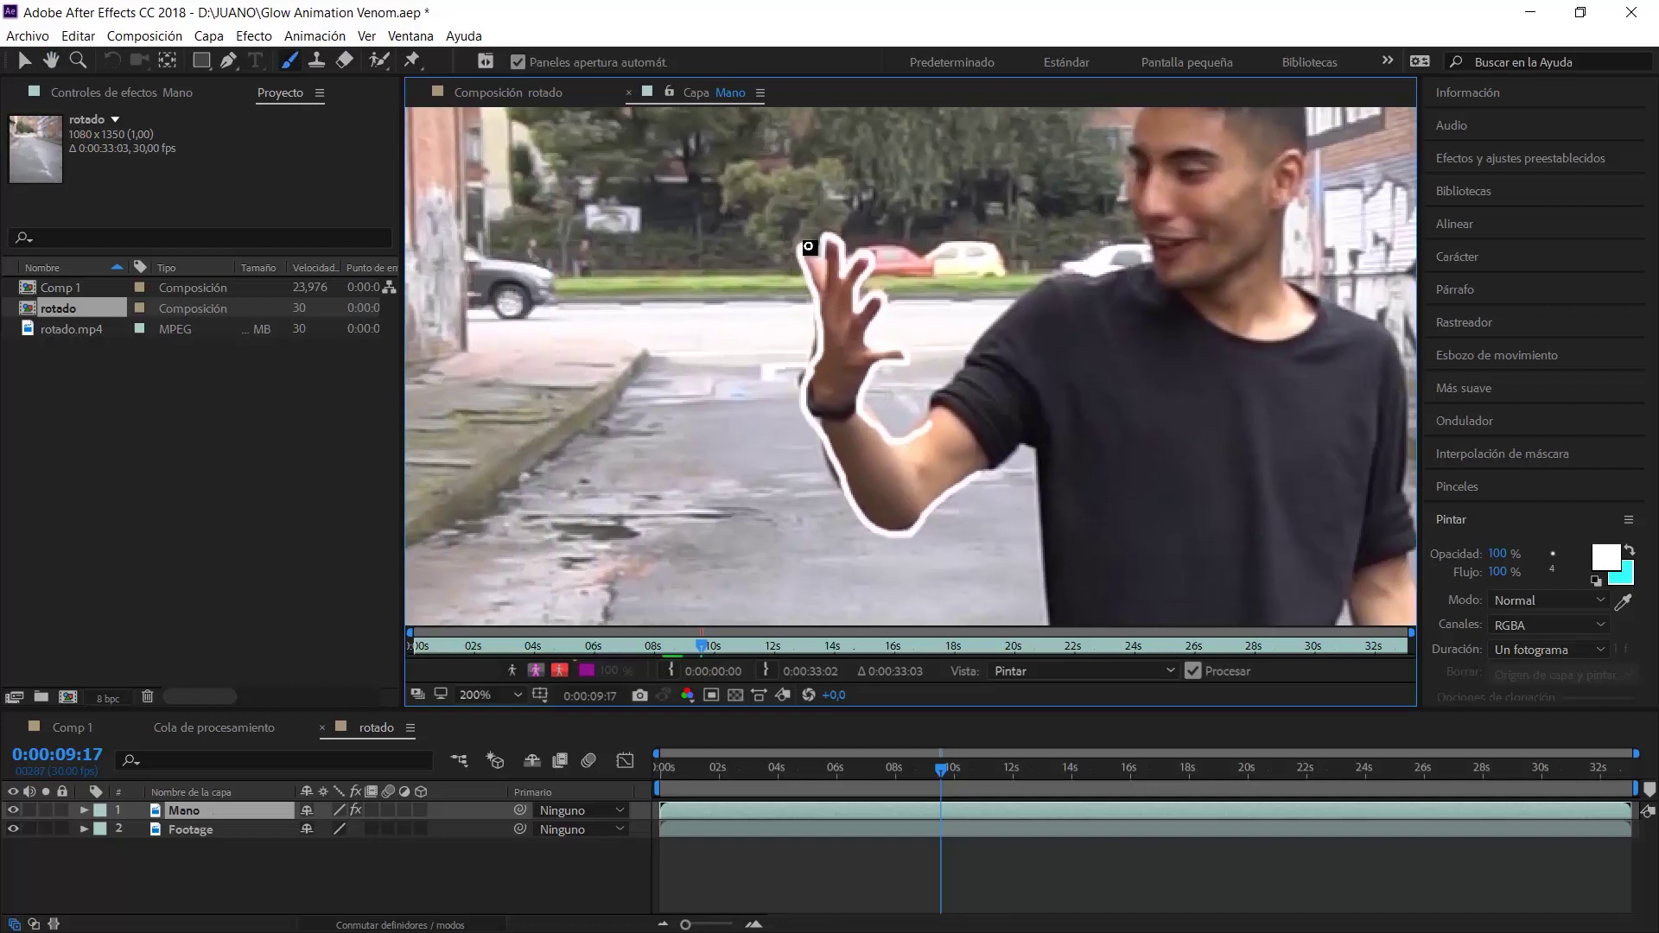
mouse_move(809, 250)
left_mouse_down()
mouse_move(833, 363)
mouse_move(947, 482)
mouse_move(816, 379)
mouse_move(838, 264)
mouse_move(902, 357)
mouse_move(889, 511)
mouse_move(874, 512)
left_mouse_up()
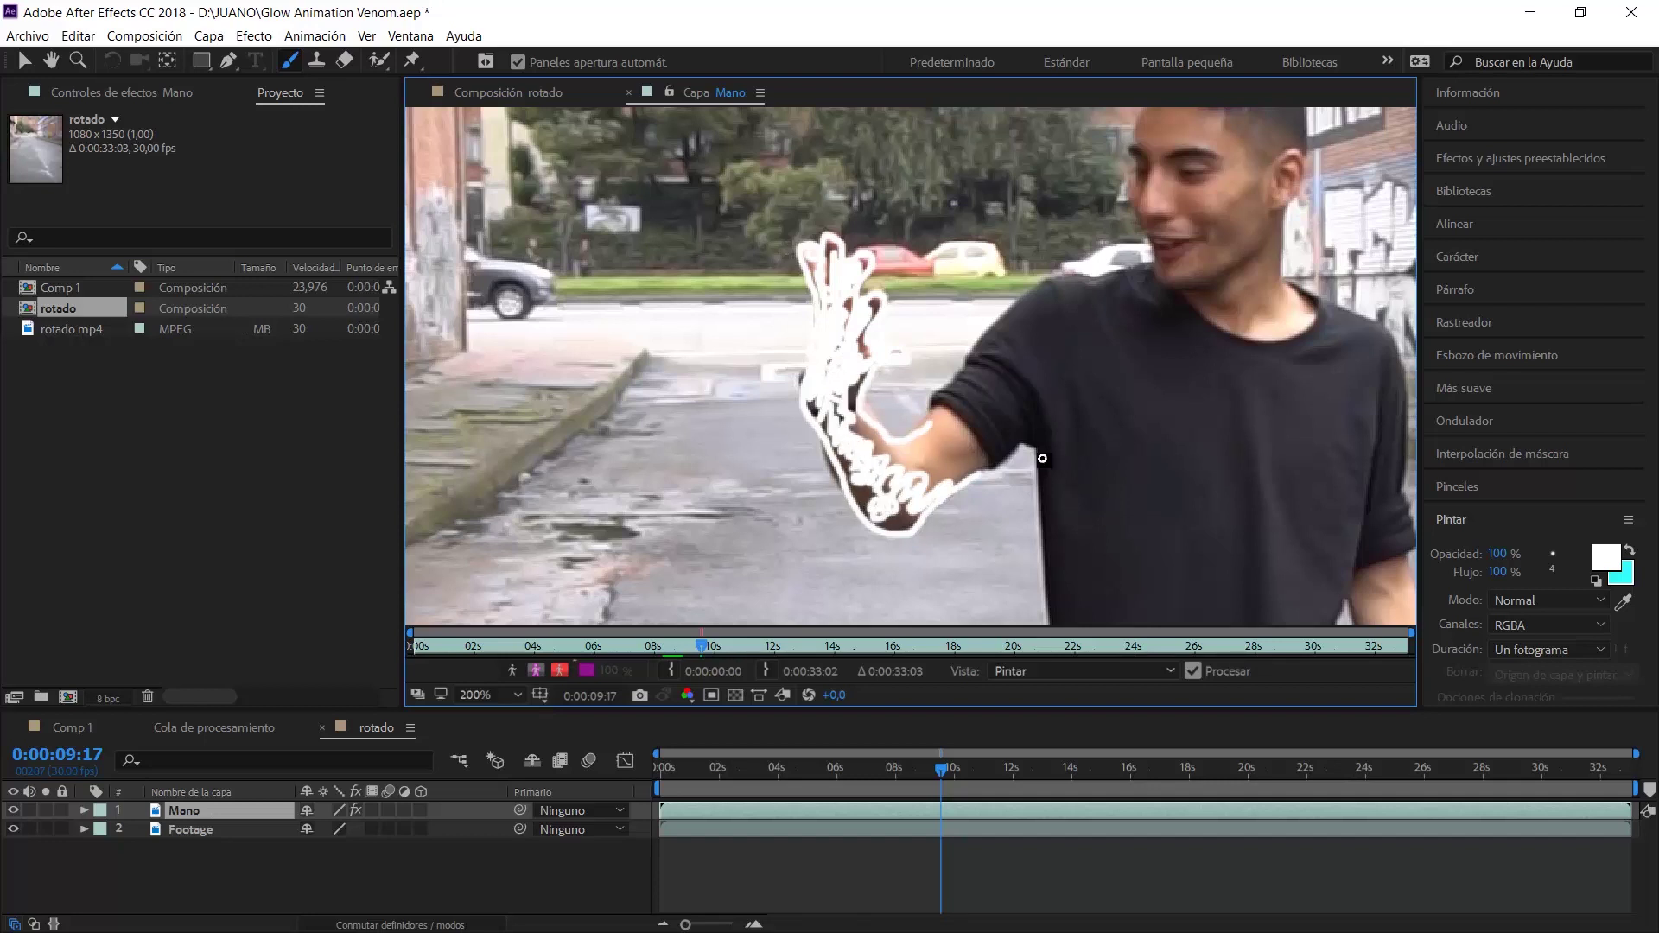
Pan the Layer panel view to reveal more of the arm toward the shoulder
key("h")
mouse_move(957, 429)
left_mouse_down()
mouse_move(1035, 299)
mouse_move(973, 431)
left_mouse_up()
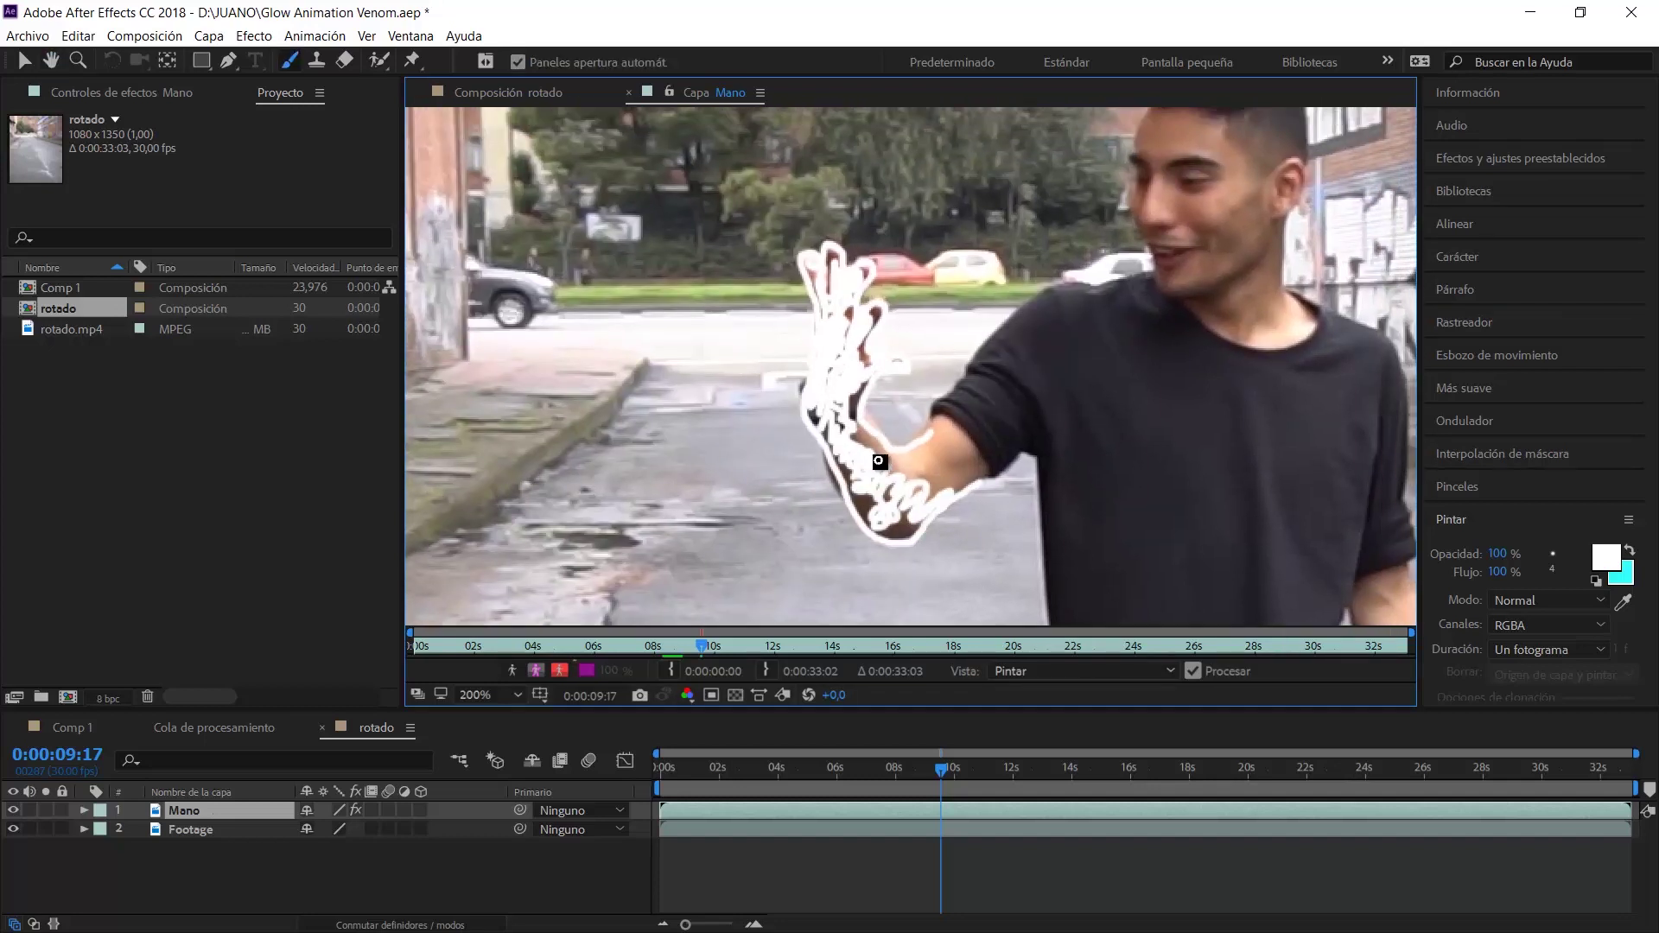
mouse_move(880, 462)
left_mouse_down()
mouse_move(679, 478)
mouse_move(864, 483)
left_mouse_up()
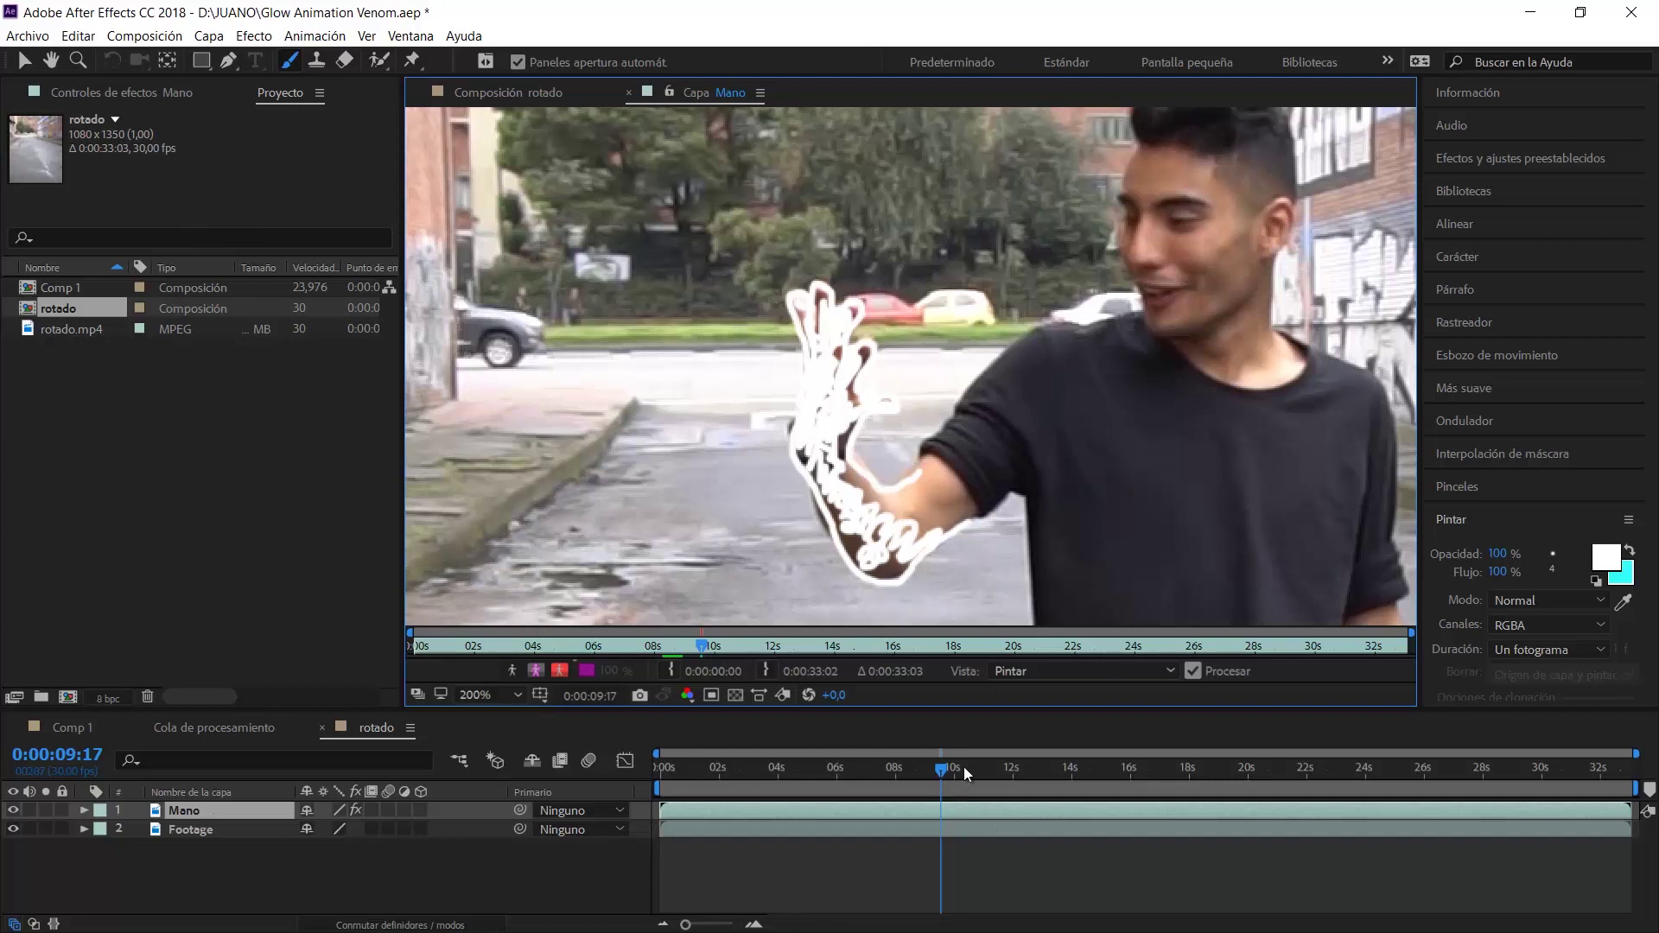
Remove a stray sleeve stroke, nudge the view slightly upward and return to the Brush tool
left_click_drag(1061, 445, 1110, 419)
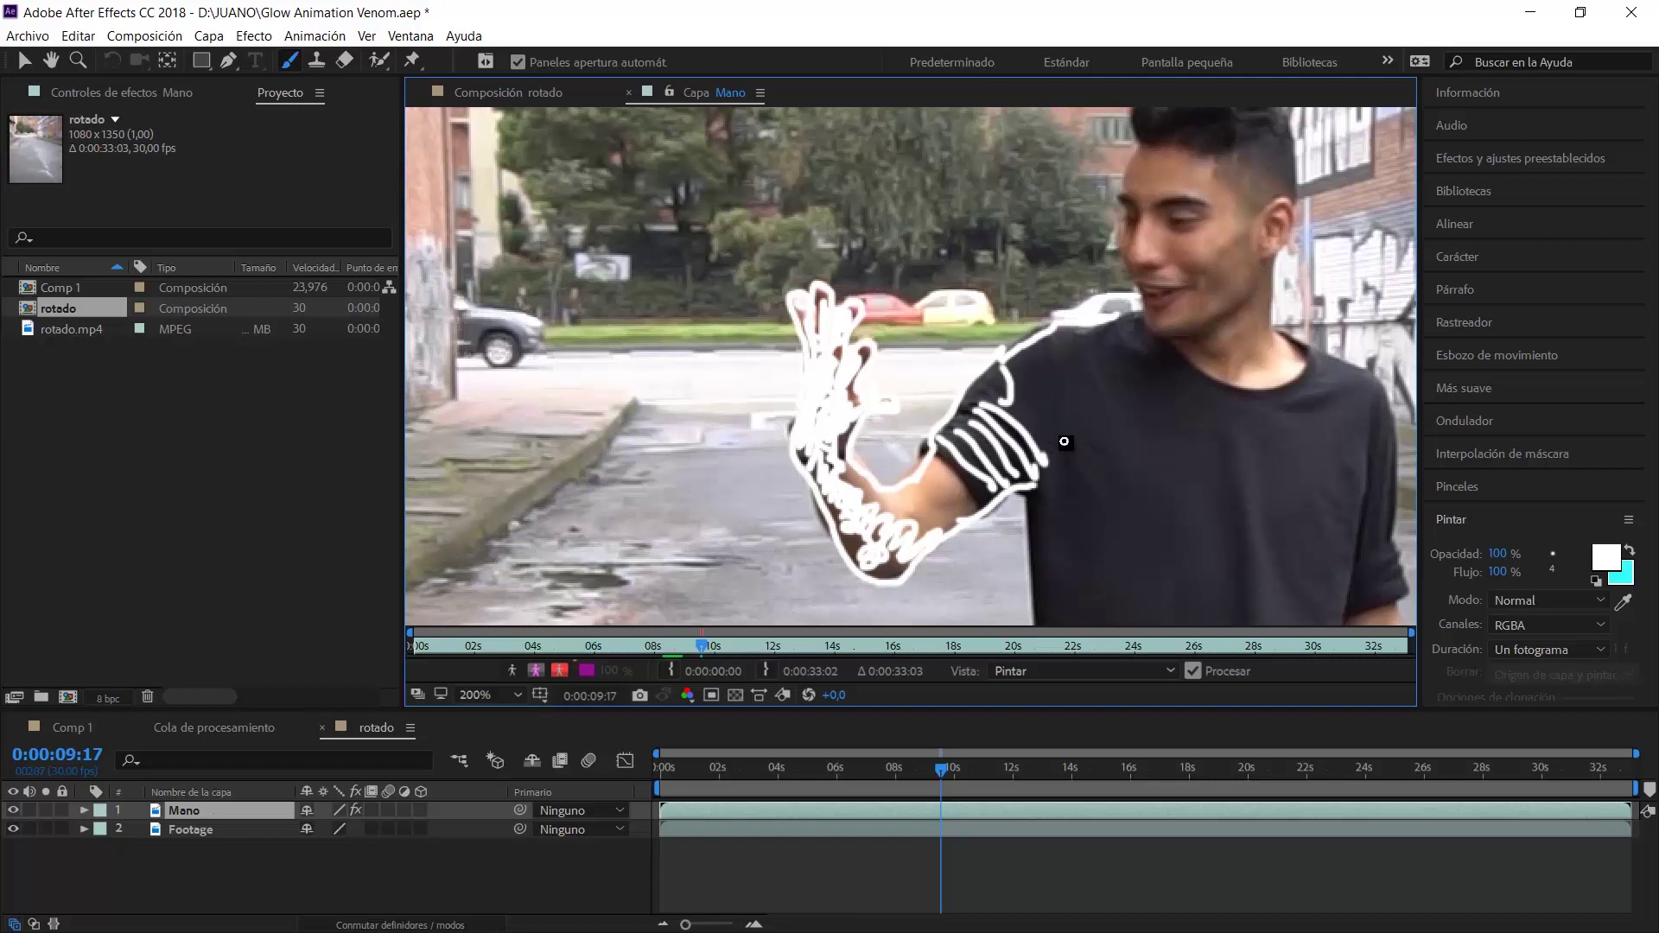
key("ctrl+z")
key("h")
left_click_drag(944, 306, 942, 288)
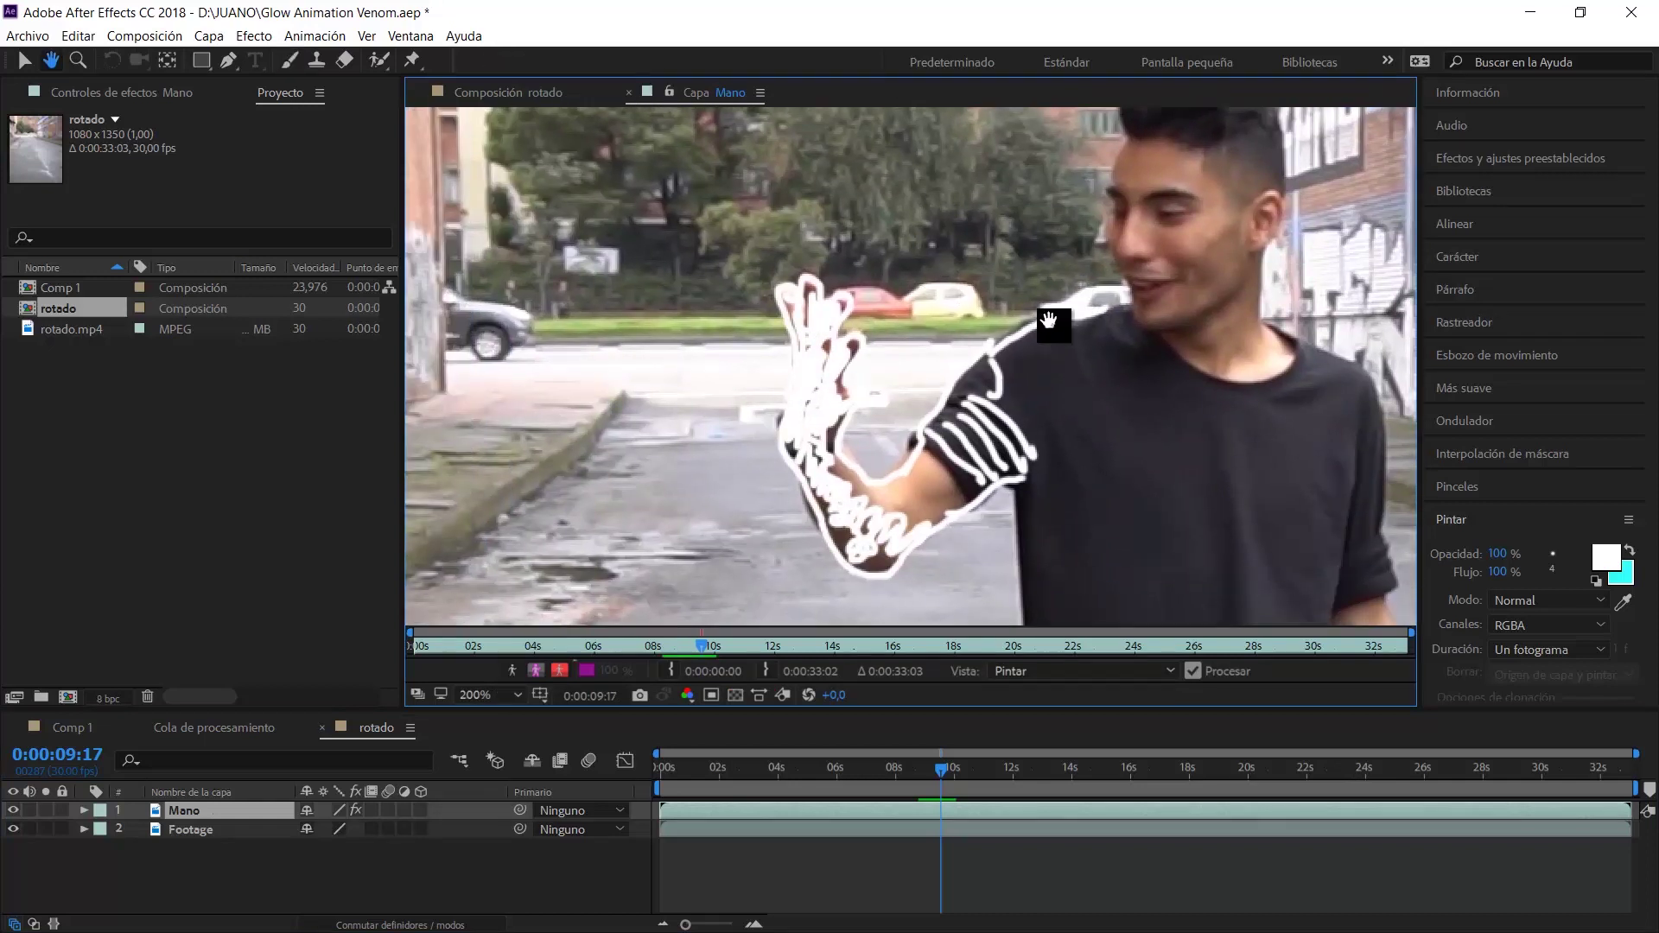
key("ctrl+b")
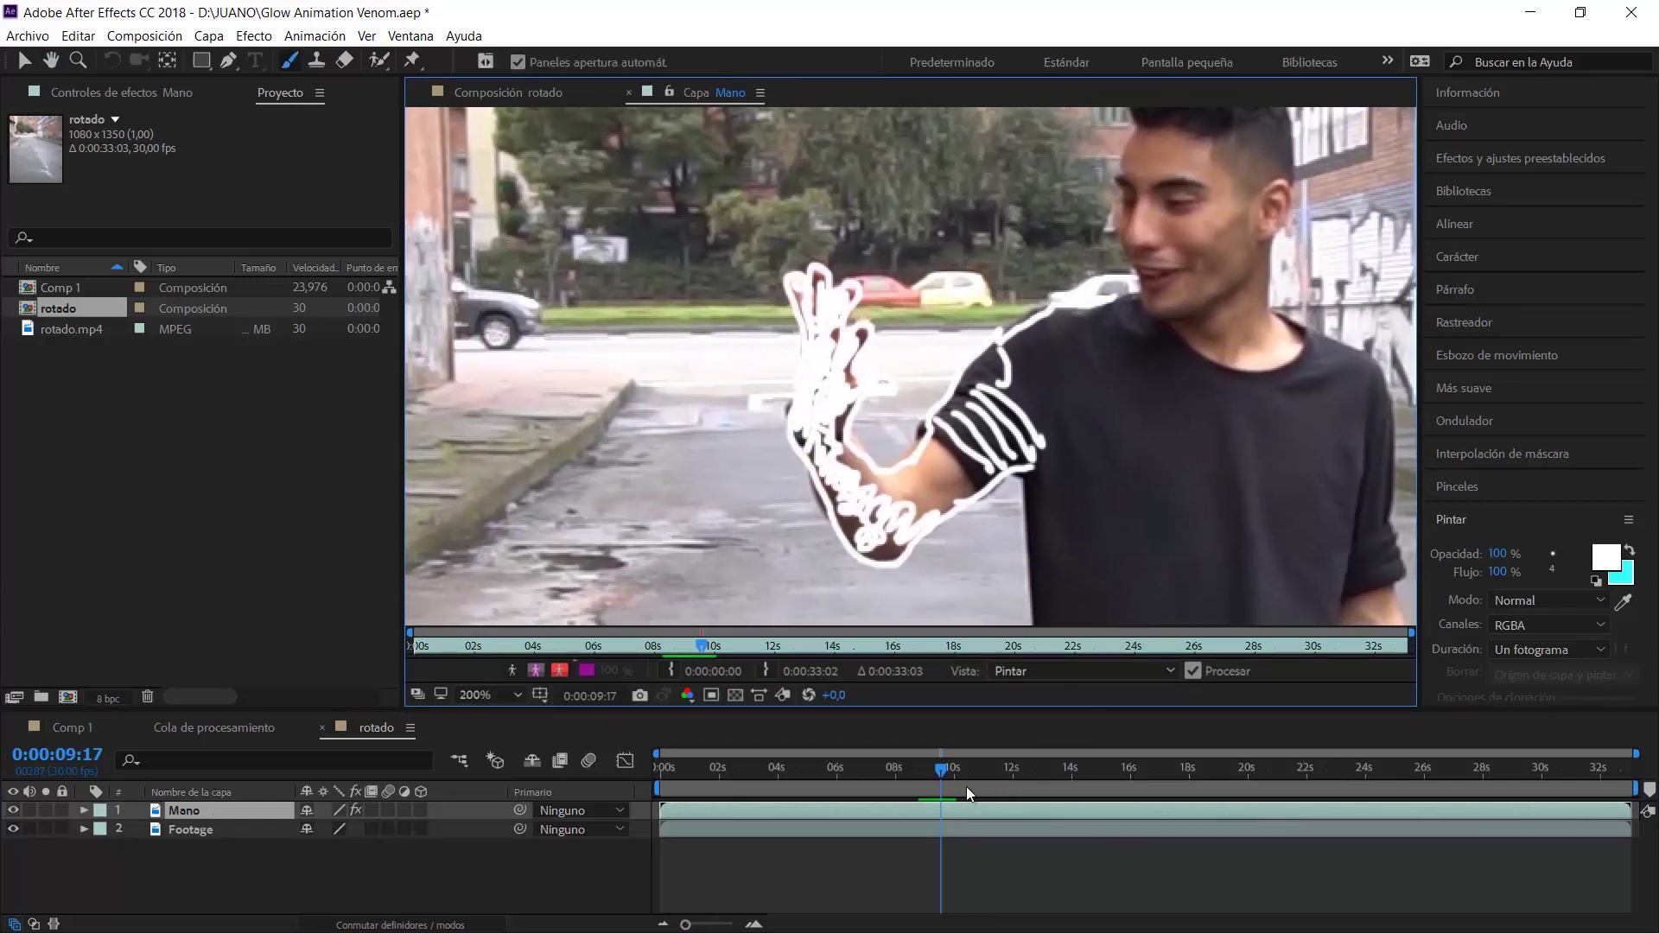
Step to neighbouring frames and back to check the painting, then show Mano's effect settings
key("Page_Down")
key("Page_Up")
key("Page_Down")
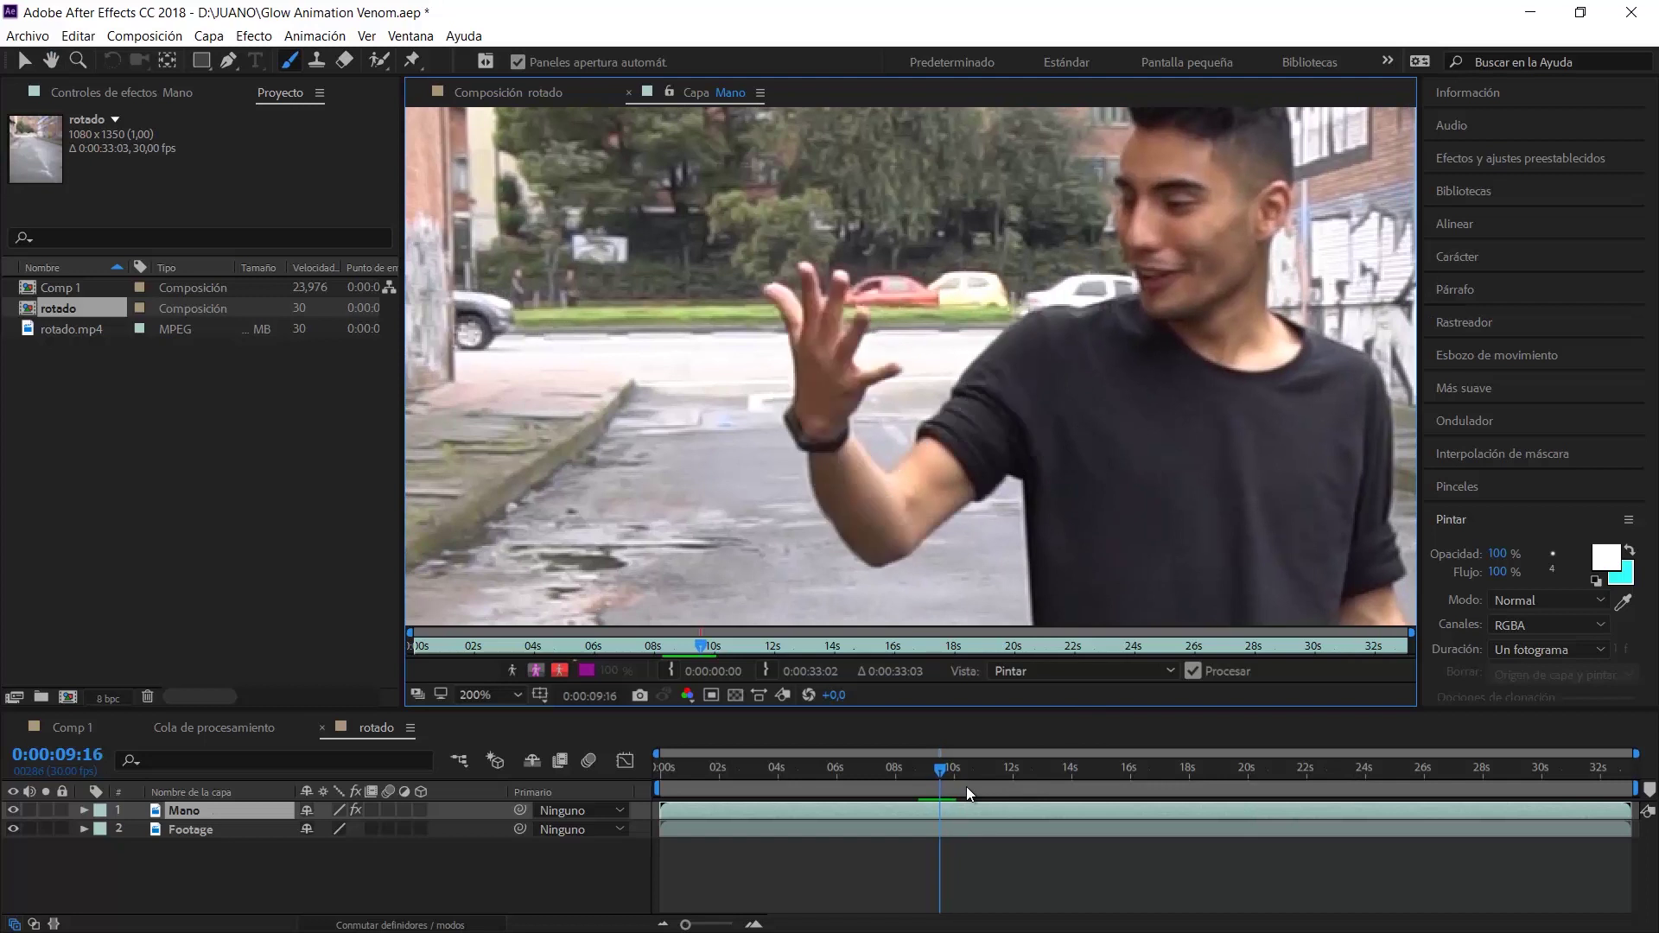
key("Page_Up")
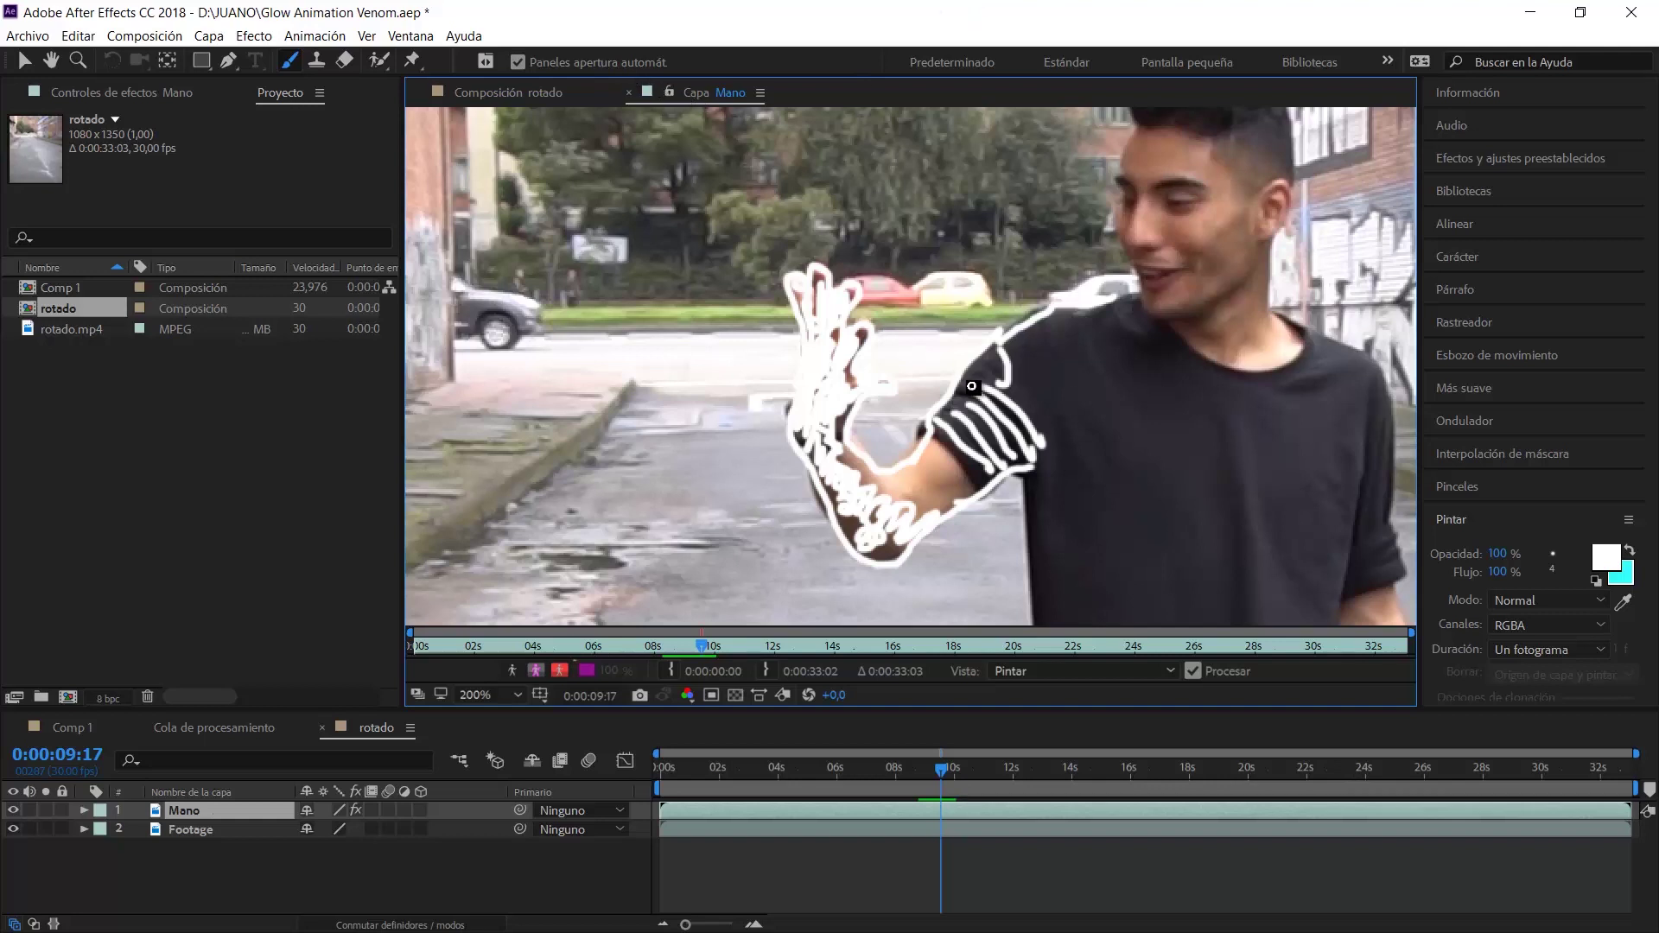
left_click(108, 91)
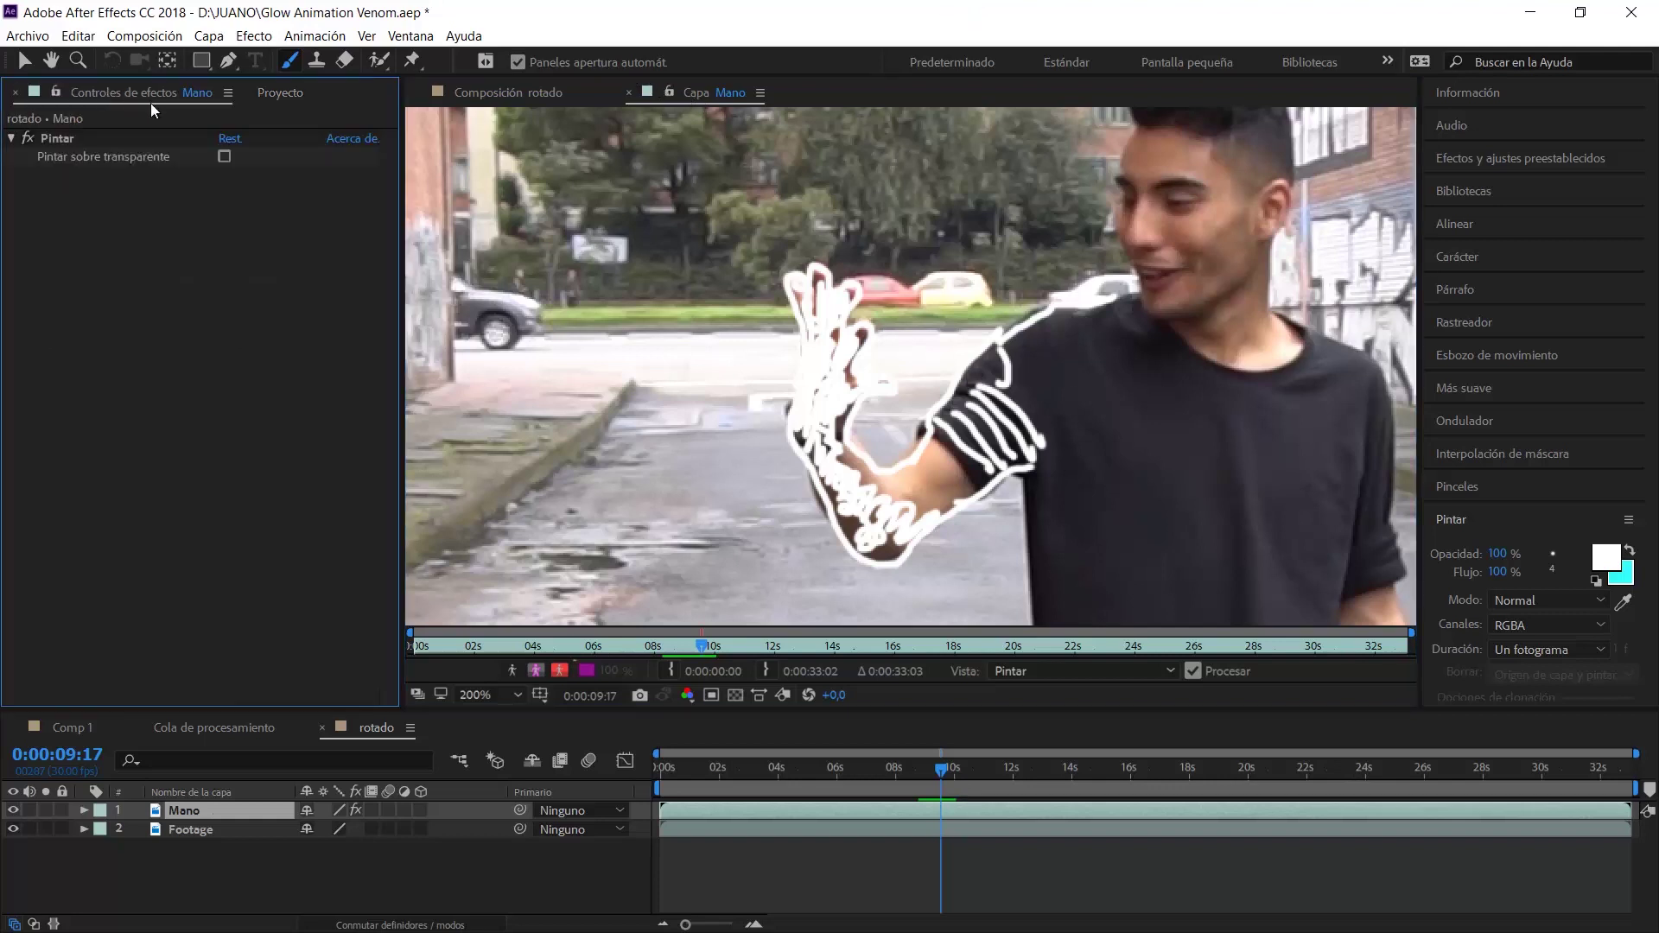
Turn on Pintar sobre transparente so the Mano layer shows only the white strokes on black
left_click(227, 157)
left_click(226, 157)
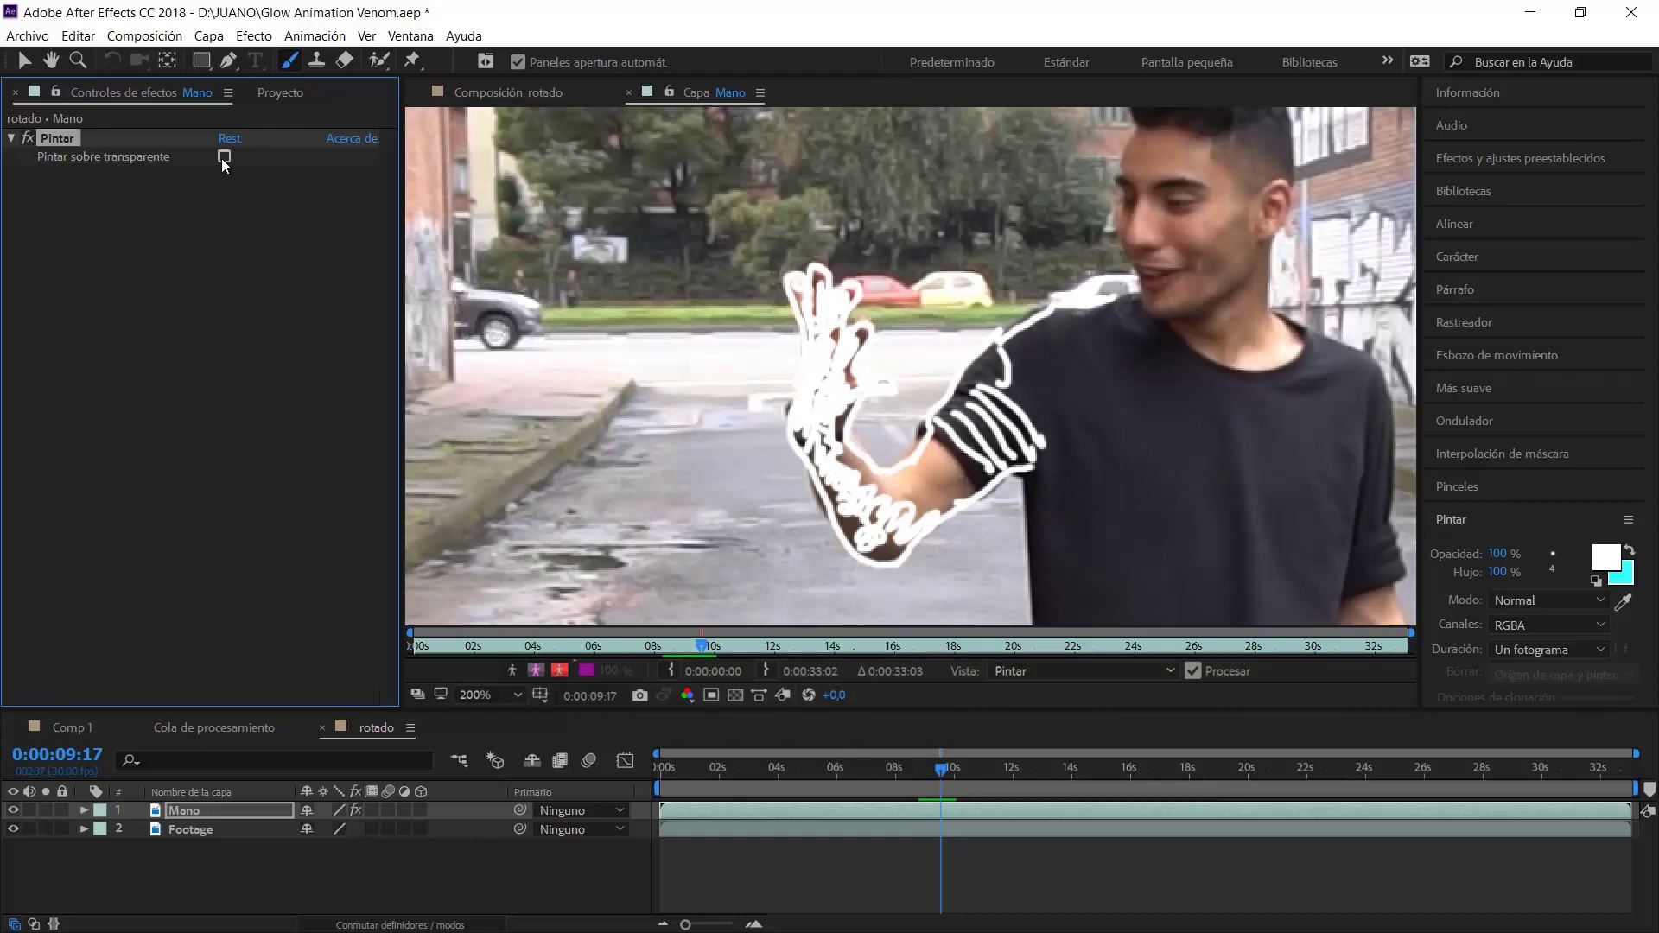
left_click(224, 157)
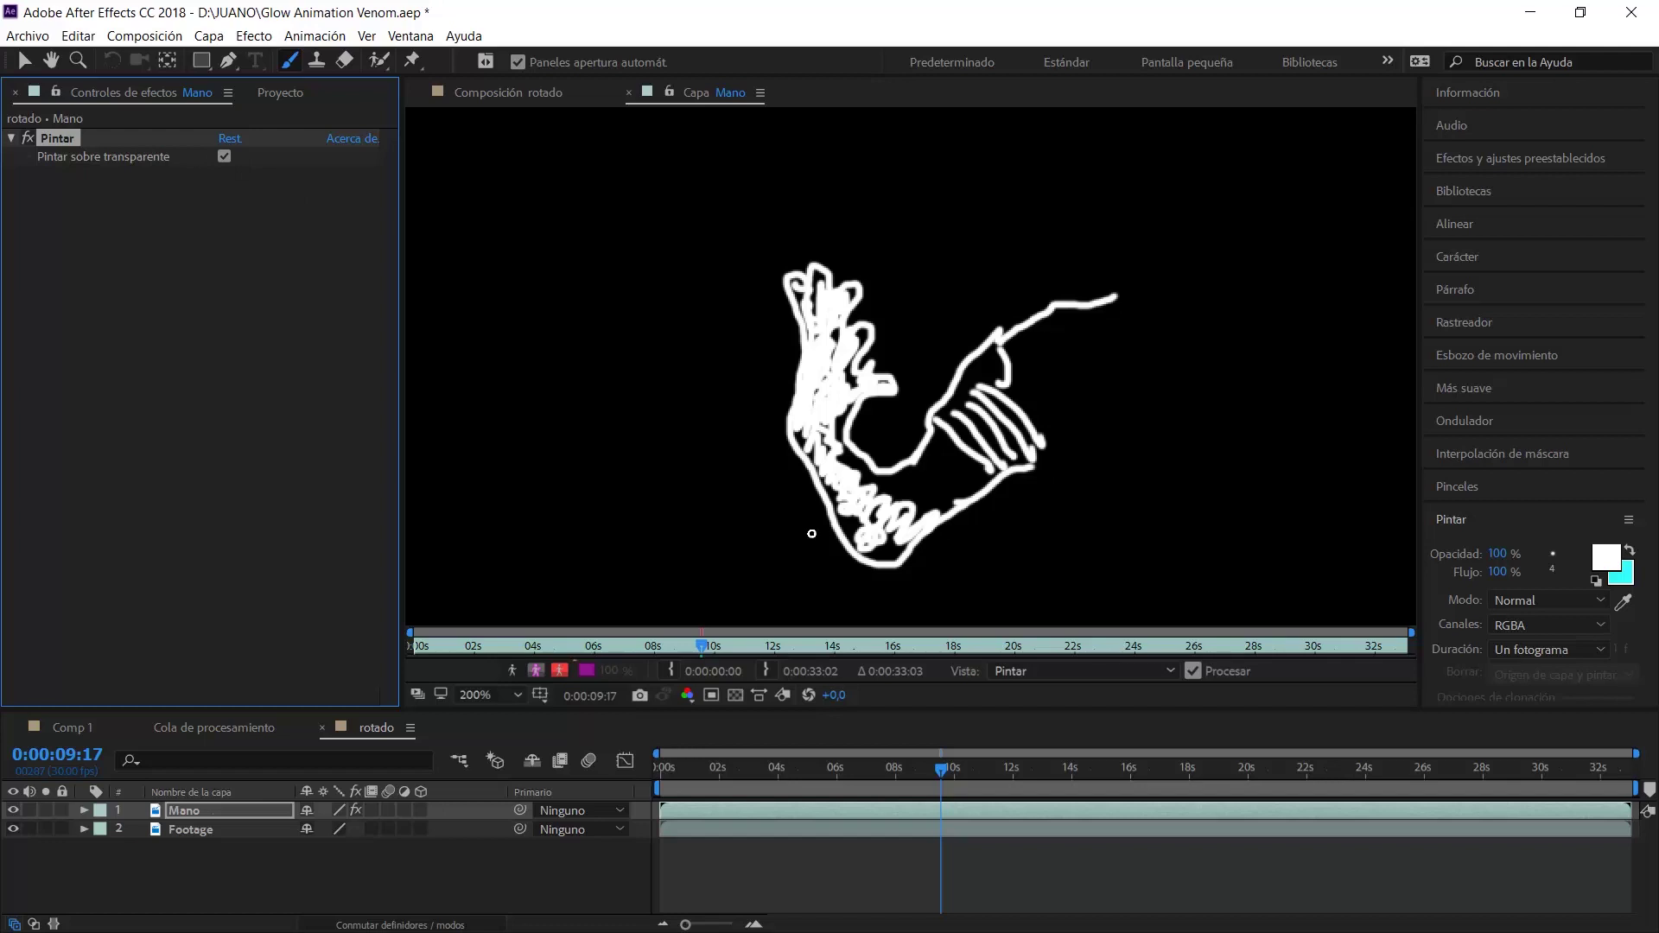
Apply the Resplandor glow from Efecto > Estilizar to the Mano layer
left_click(254, 37)
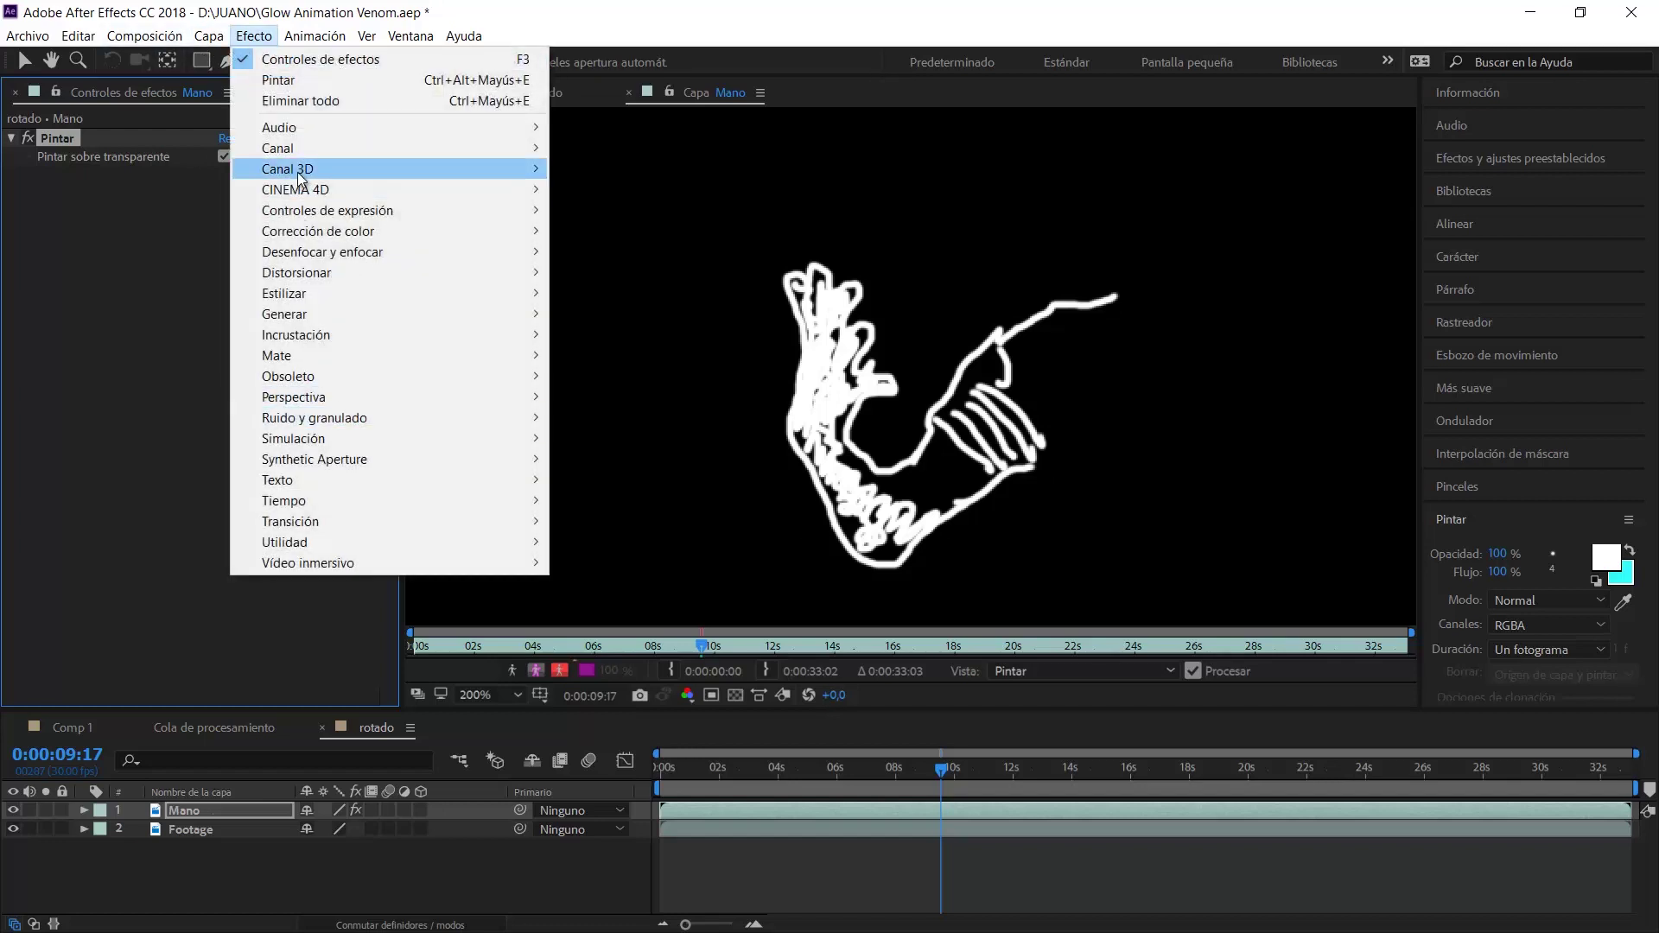
mouse_move(343, 294)
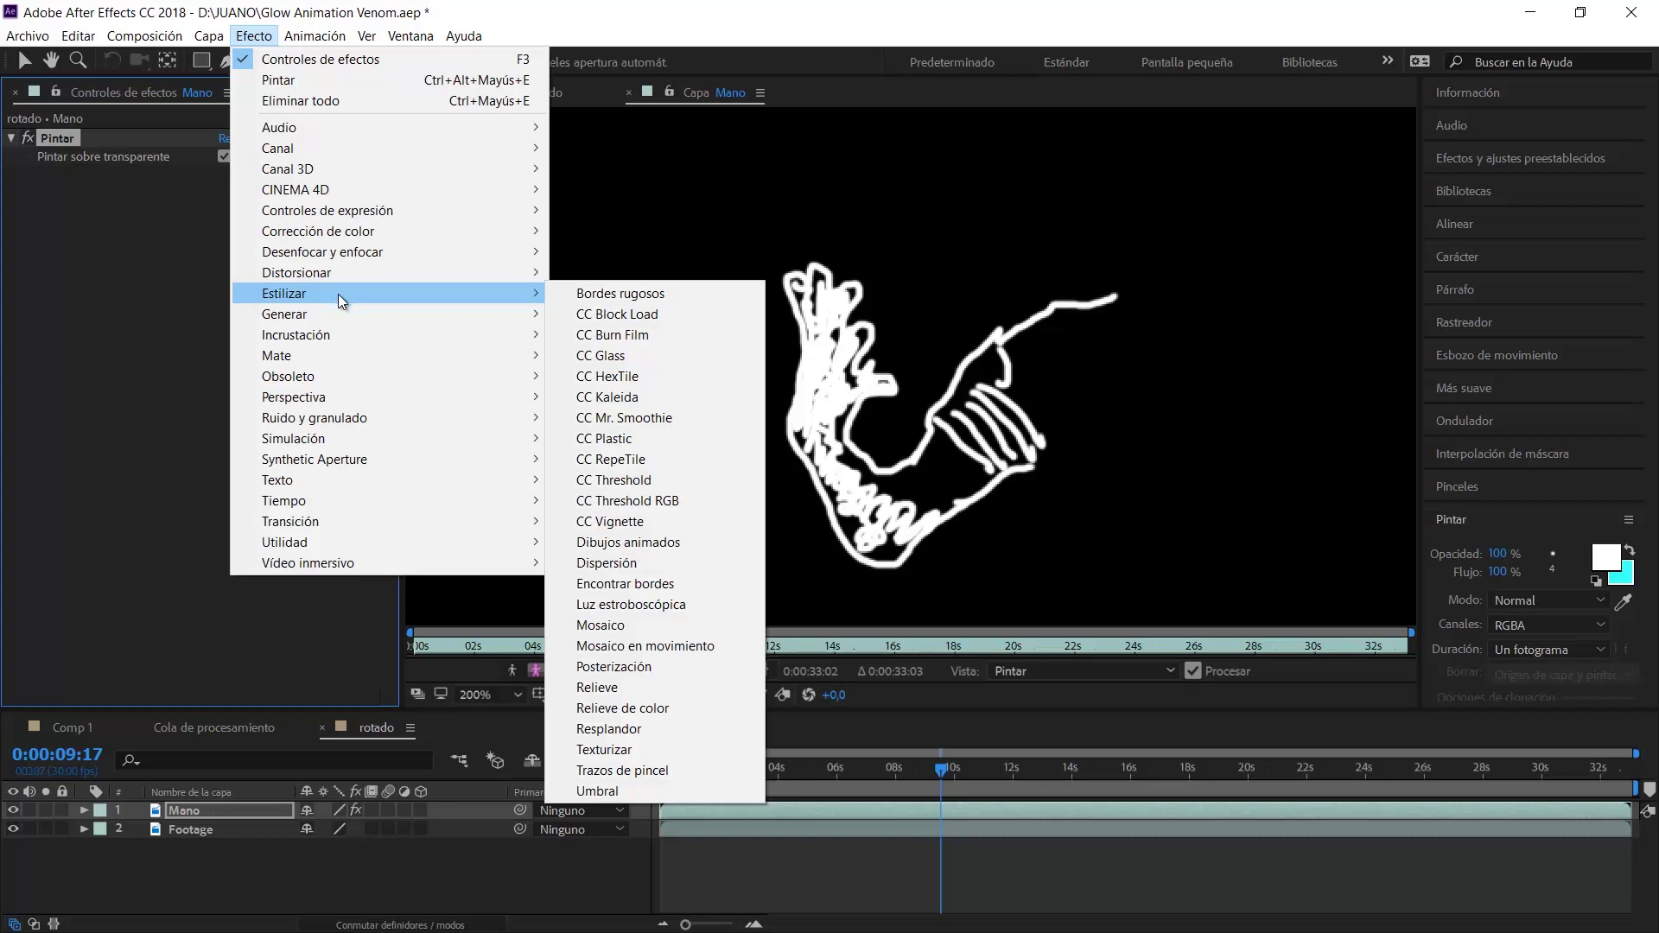
left_click(254, 38)
left_click(255, 37)
left_click(661, 728)
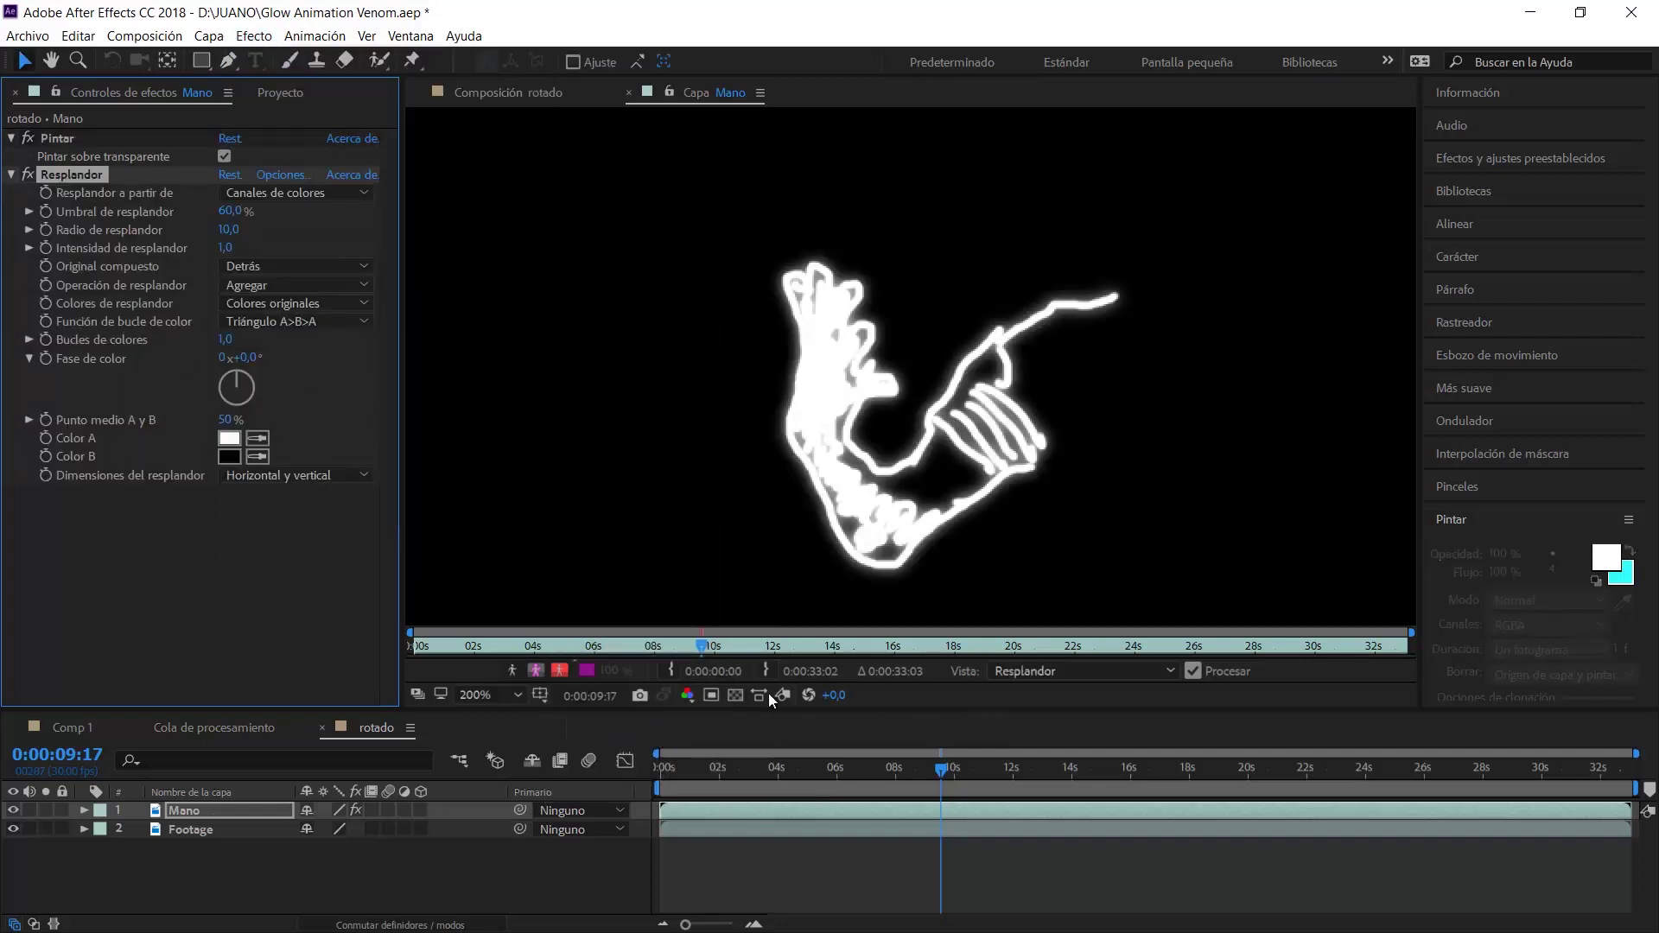
Re-enable the Resplandor glow and scrub its intensity to about 3,6, viewing the Mano layer alone
left_click(527, 91)
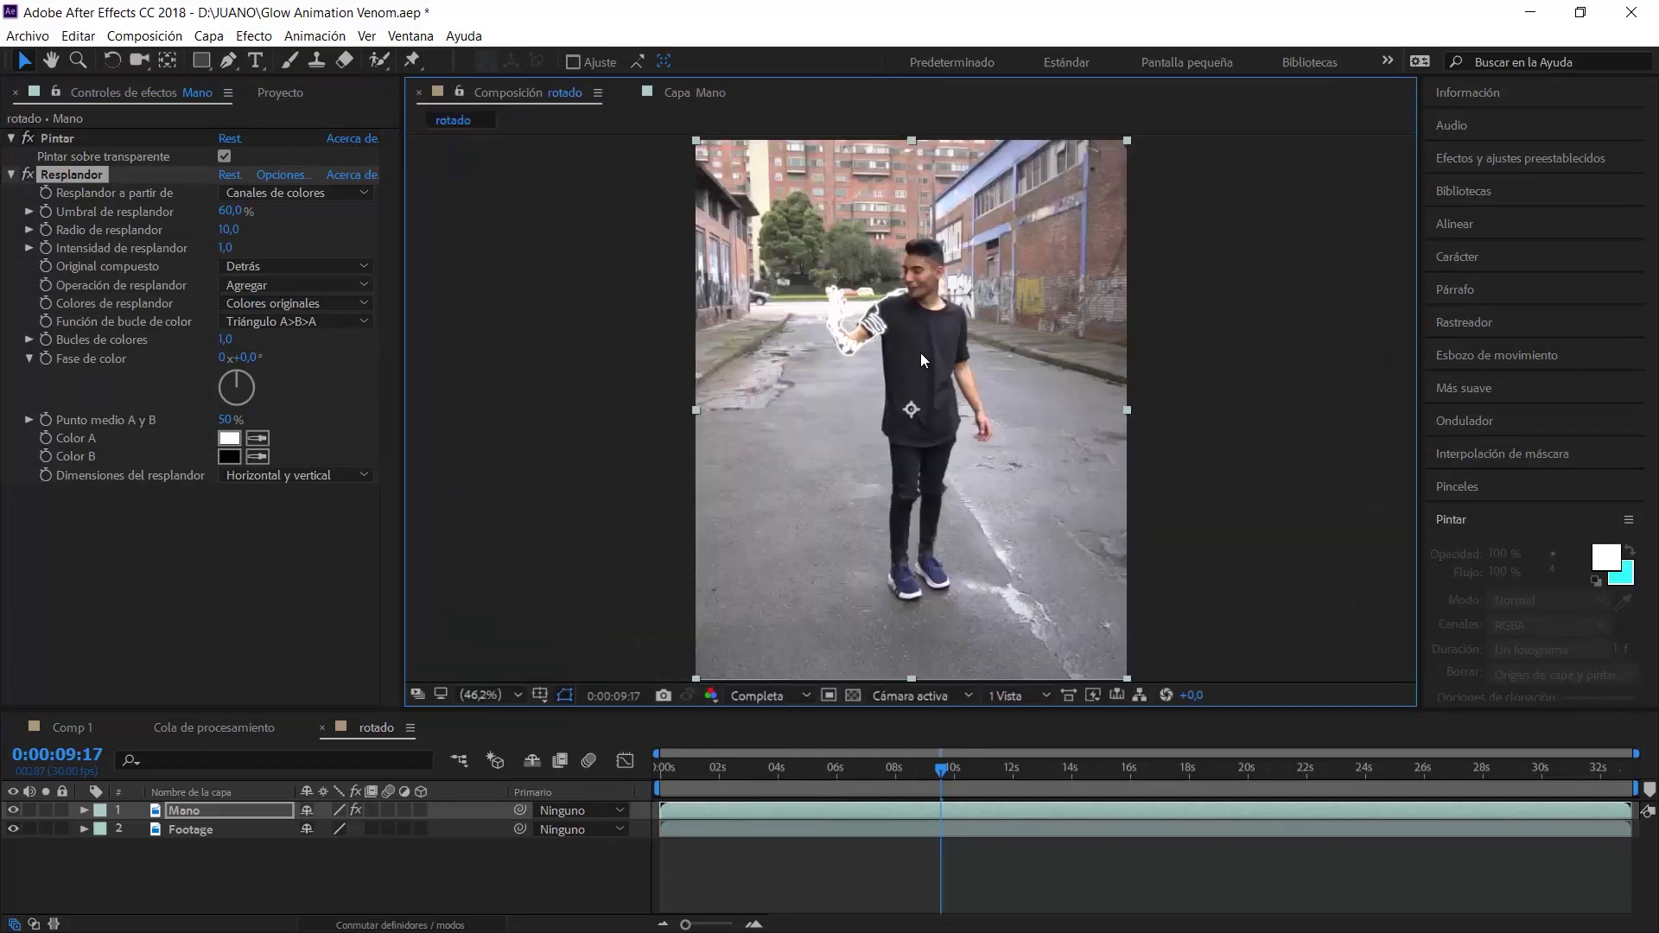
left_click(31, 178)
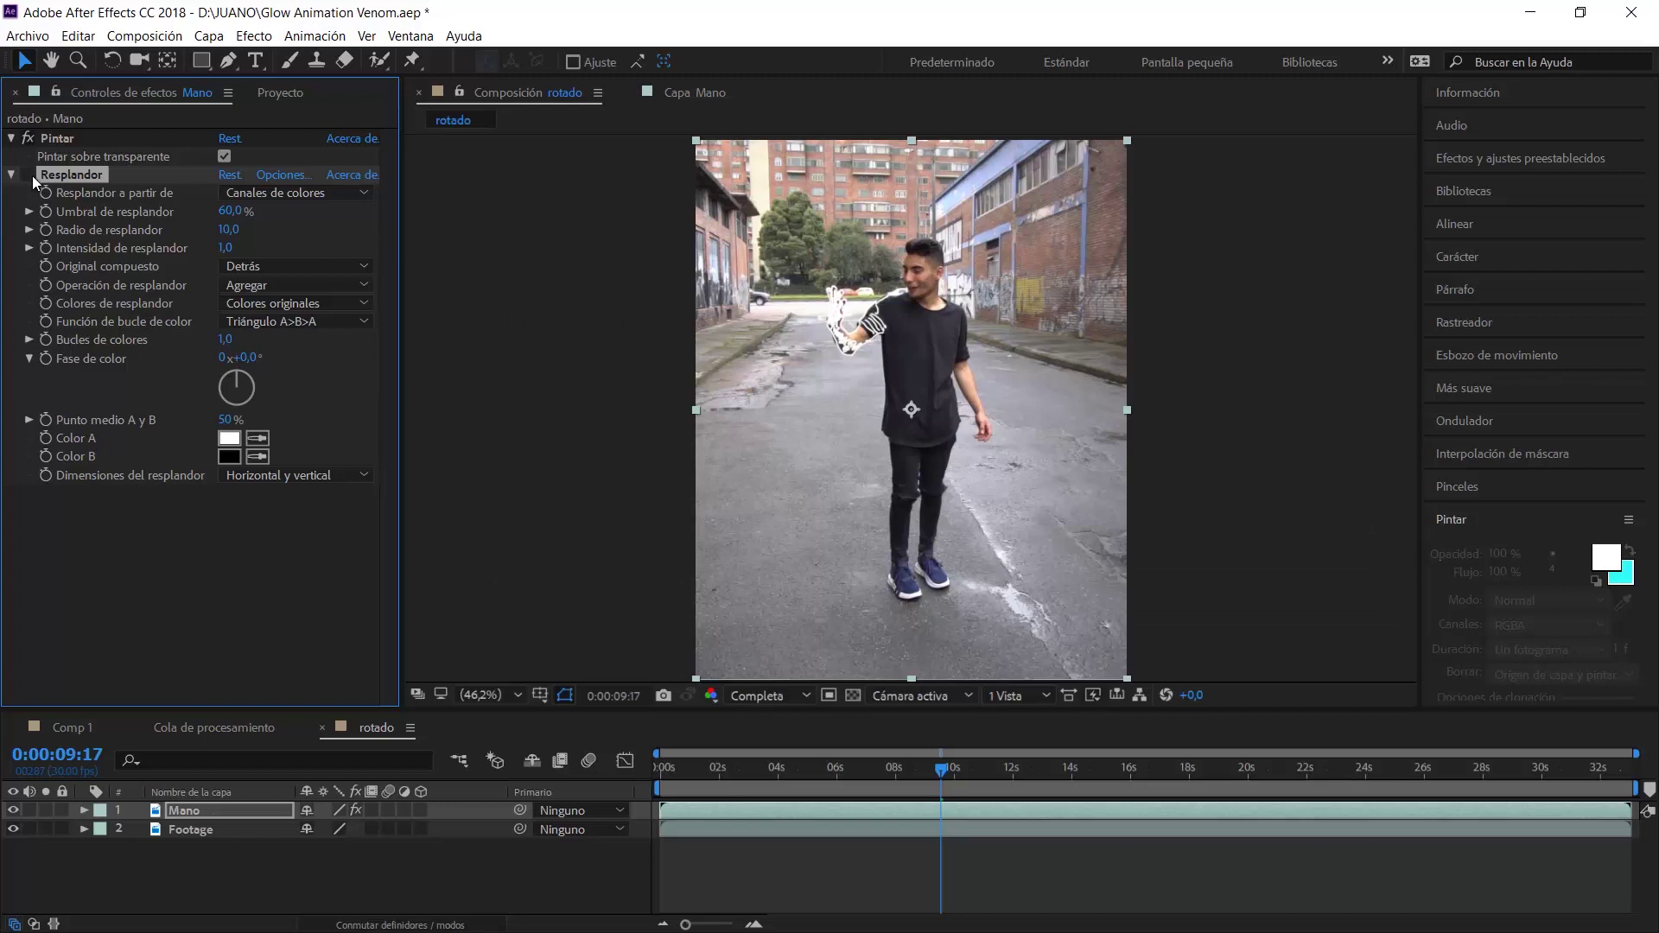
left_click(27, 176)
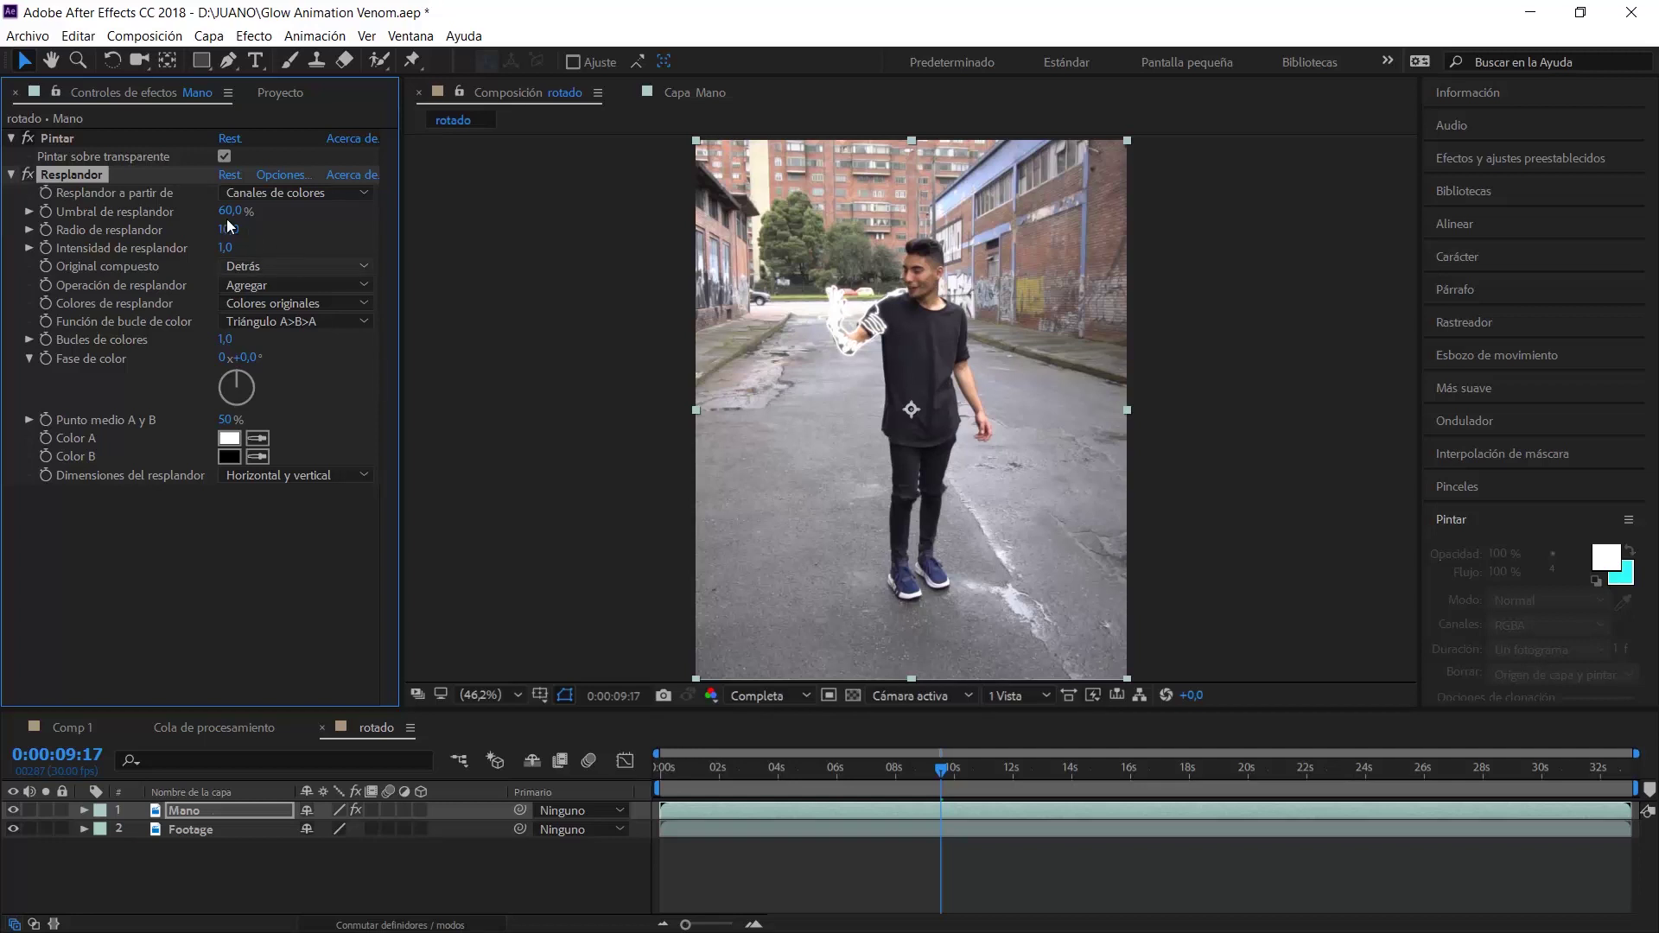
key("ctrl+z")
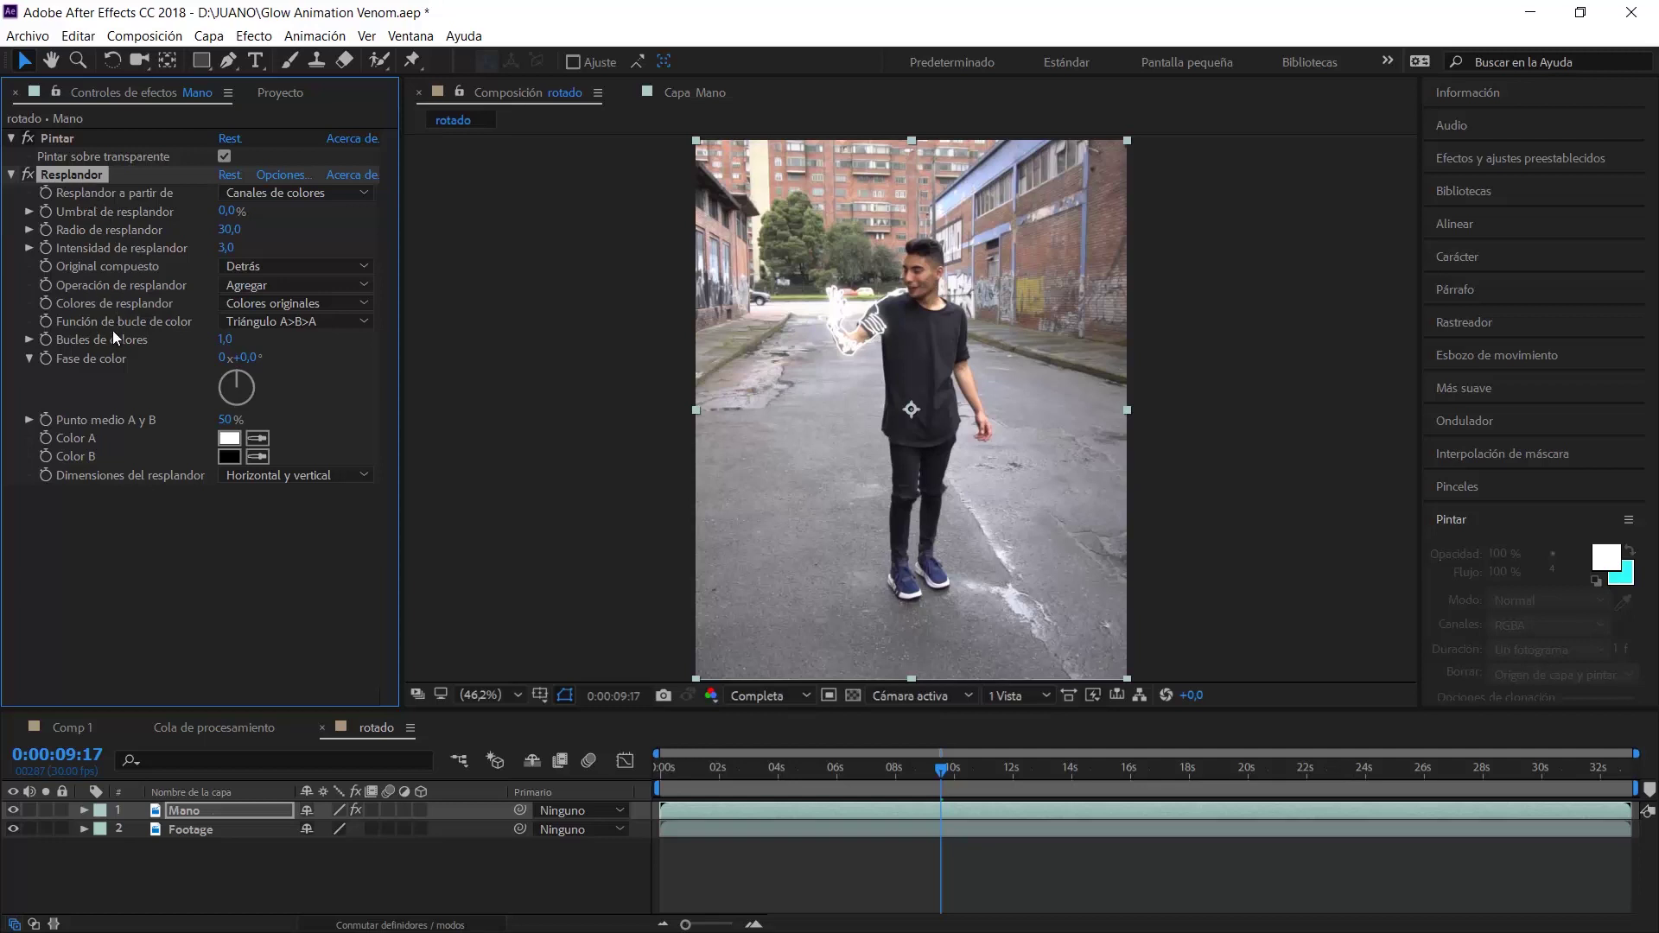
left_click_drag(226, 248, 162, 247)
mouse_move(209, 251)
left_mouse_down()
mouse_move(297, 253)
mouse_move(268, 233)
left_mouse_up()
left_click(692, 98)
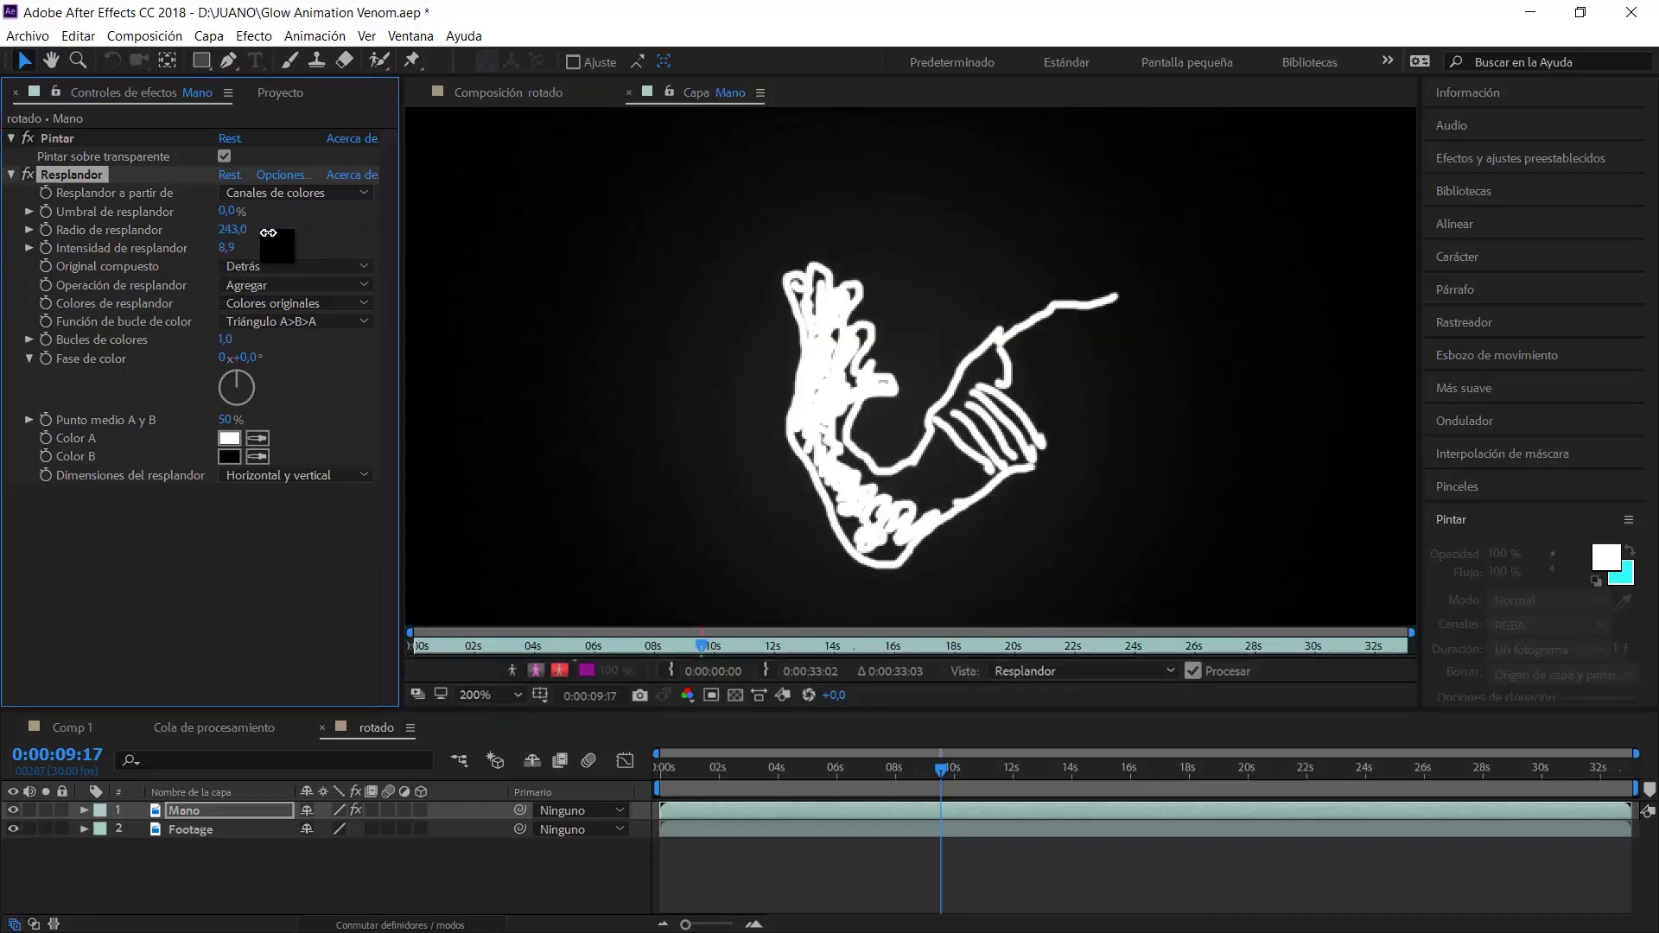
Set the glow threshold to 0, radius to 30 and intensity to 3
left_click(227, 211)
type("0")
left_click(231, 230)
type("30")
key("Return")
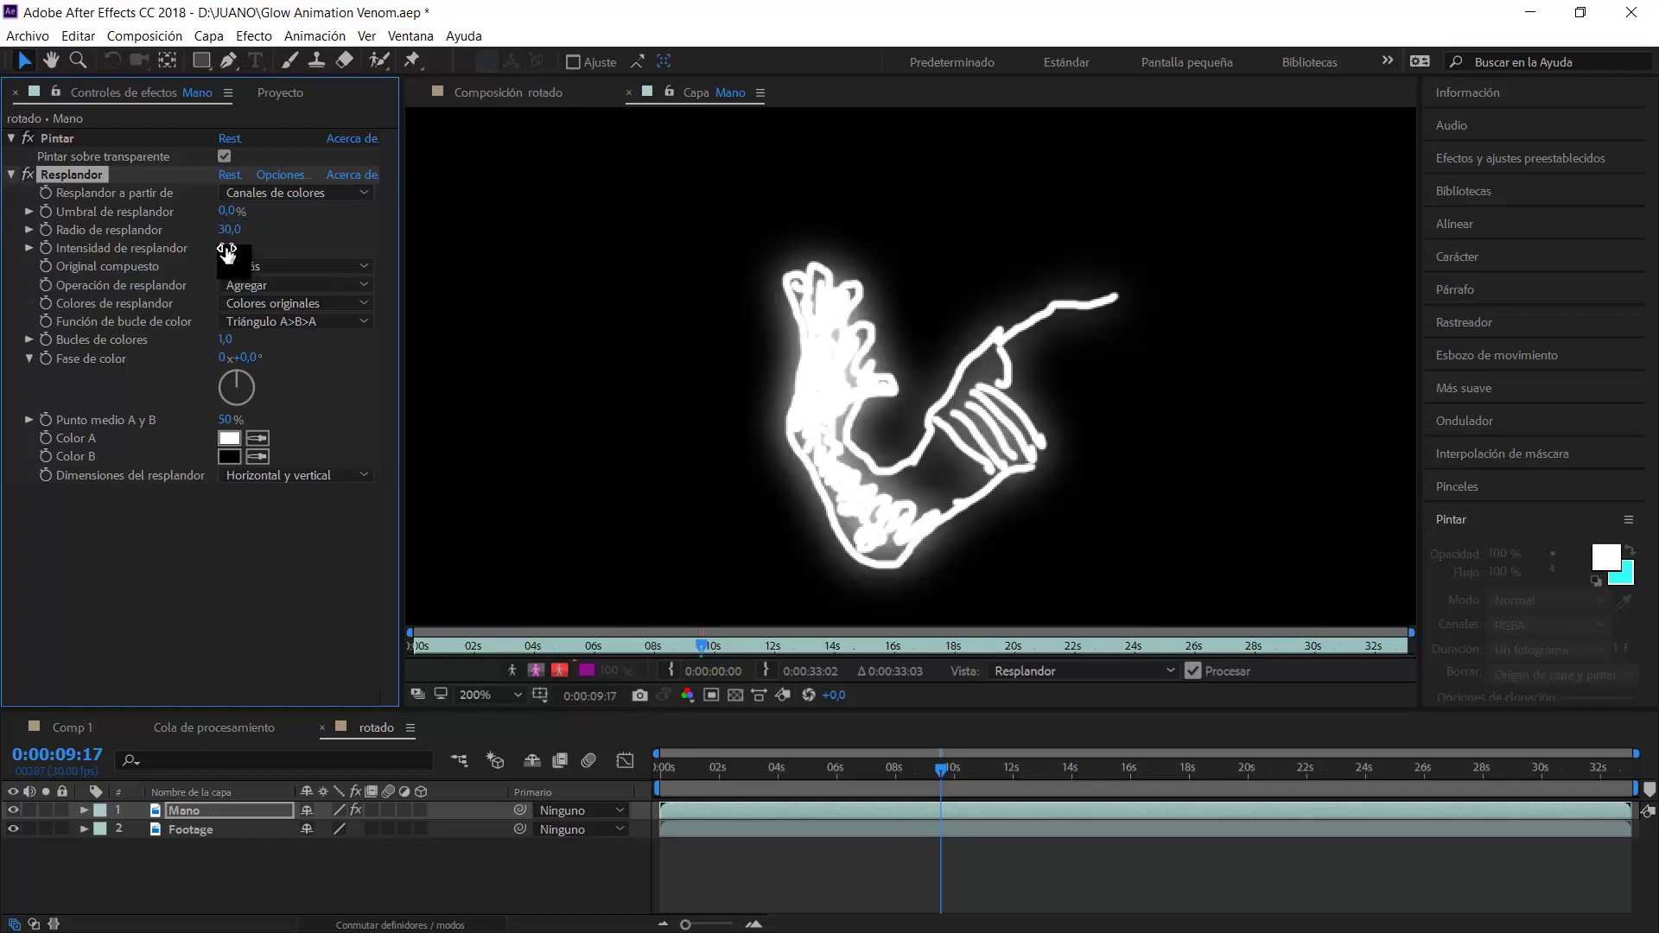
left_click(226, 251)
type("3")
key("Return")
Fine-tune the glow, raising intensity to about 3,8 and shrinking the radius toward a small value
mouse_move(225, 248)
left_mouse_down()
mouse_move(307, 242)
mouse_move(356, 272)
left_mouse_up()
left_click(231, 248)
type(",0")
left_click_drag(225, 229, 135, 227)
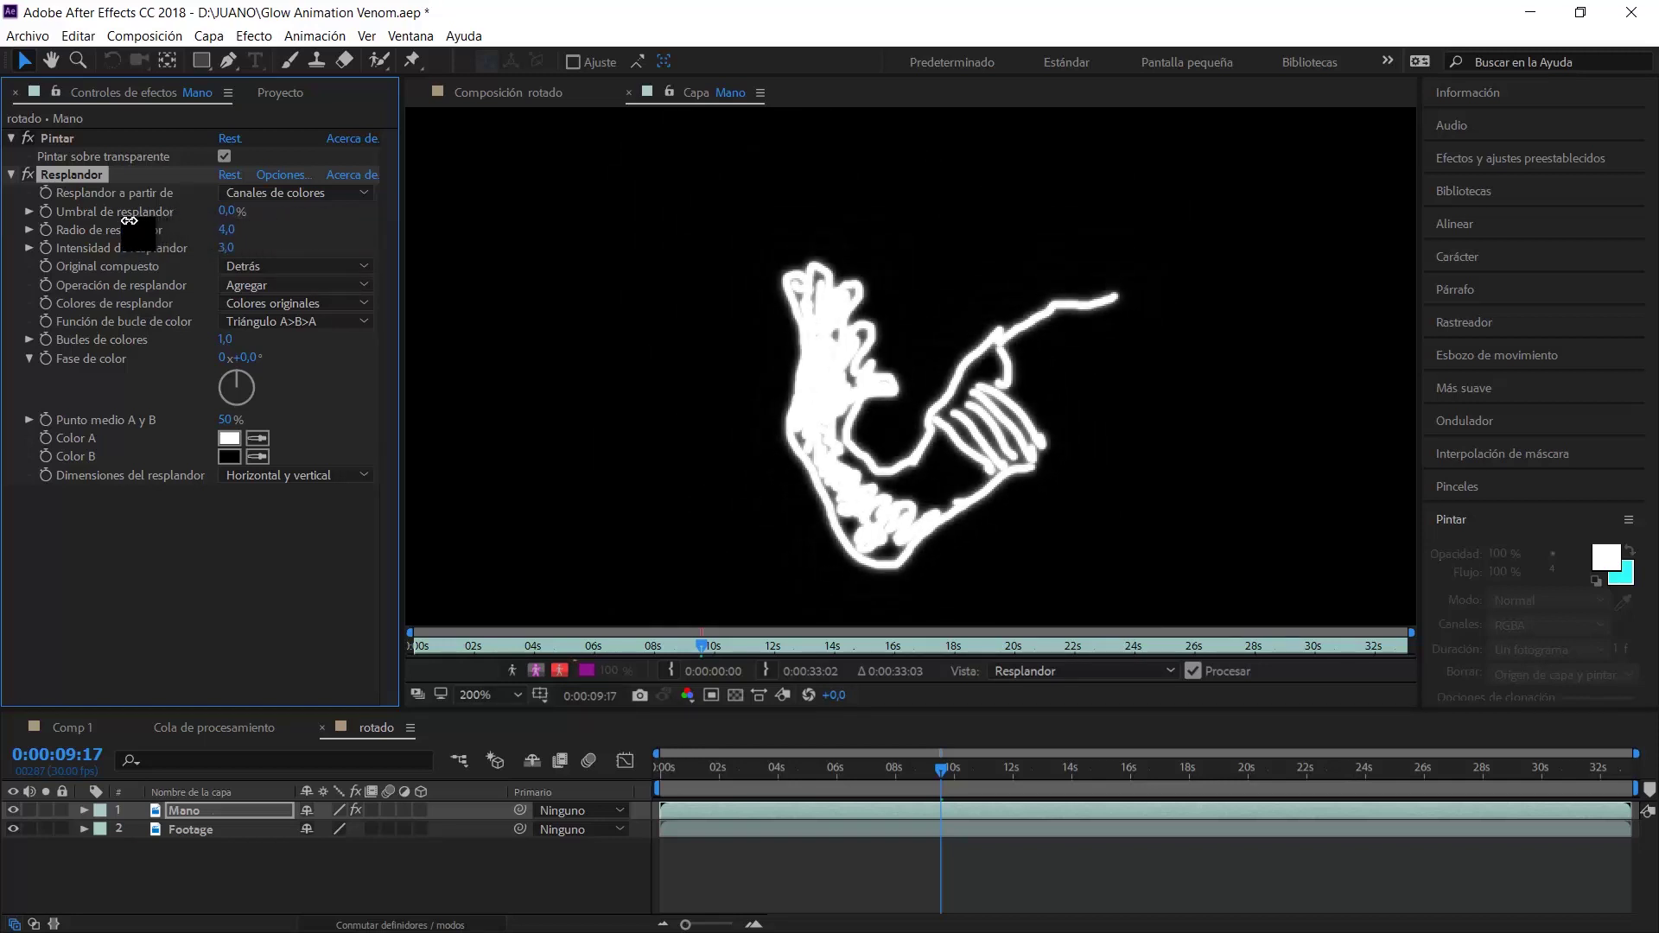
left_click(225, 229)
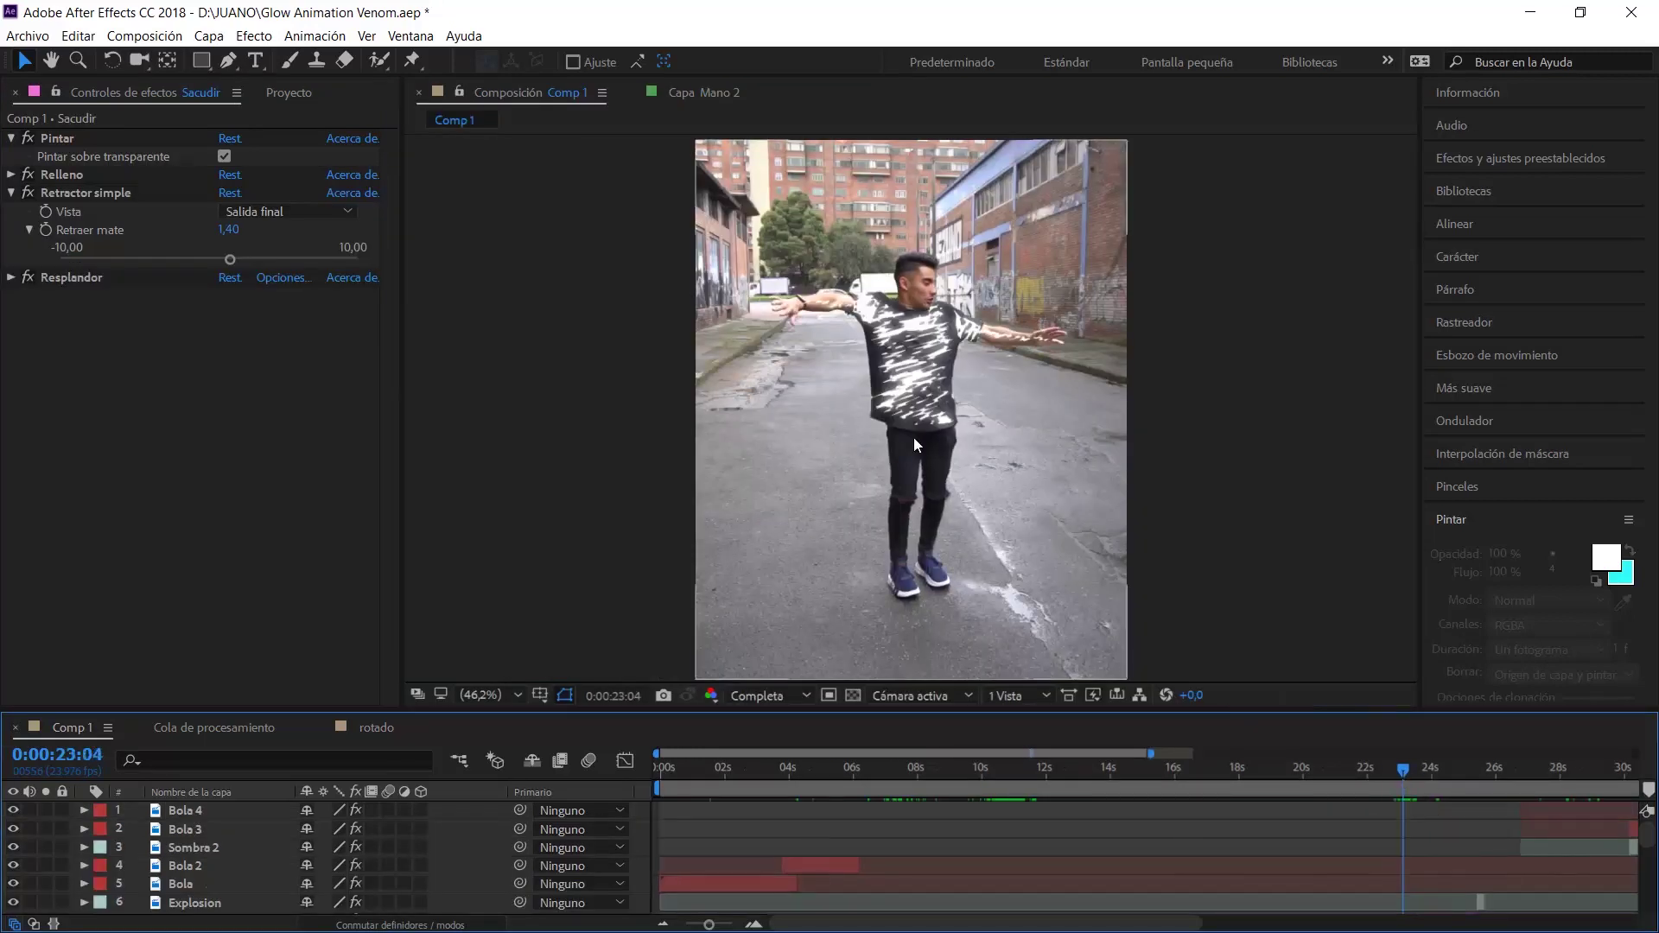
Zoom in on the dancer in Comp 1, then on the painted hand in rotado, returning to 100%
key("z")
left_click(905, 363)
double_click(901, 366)
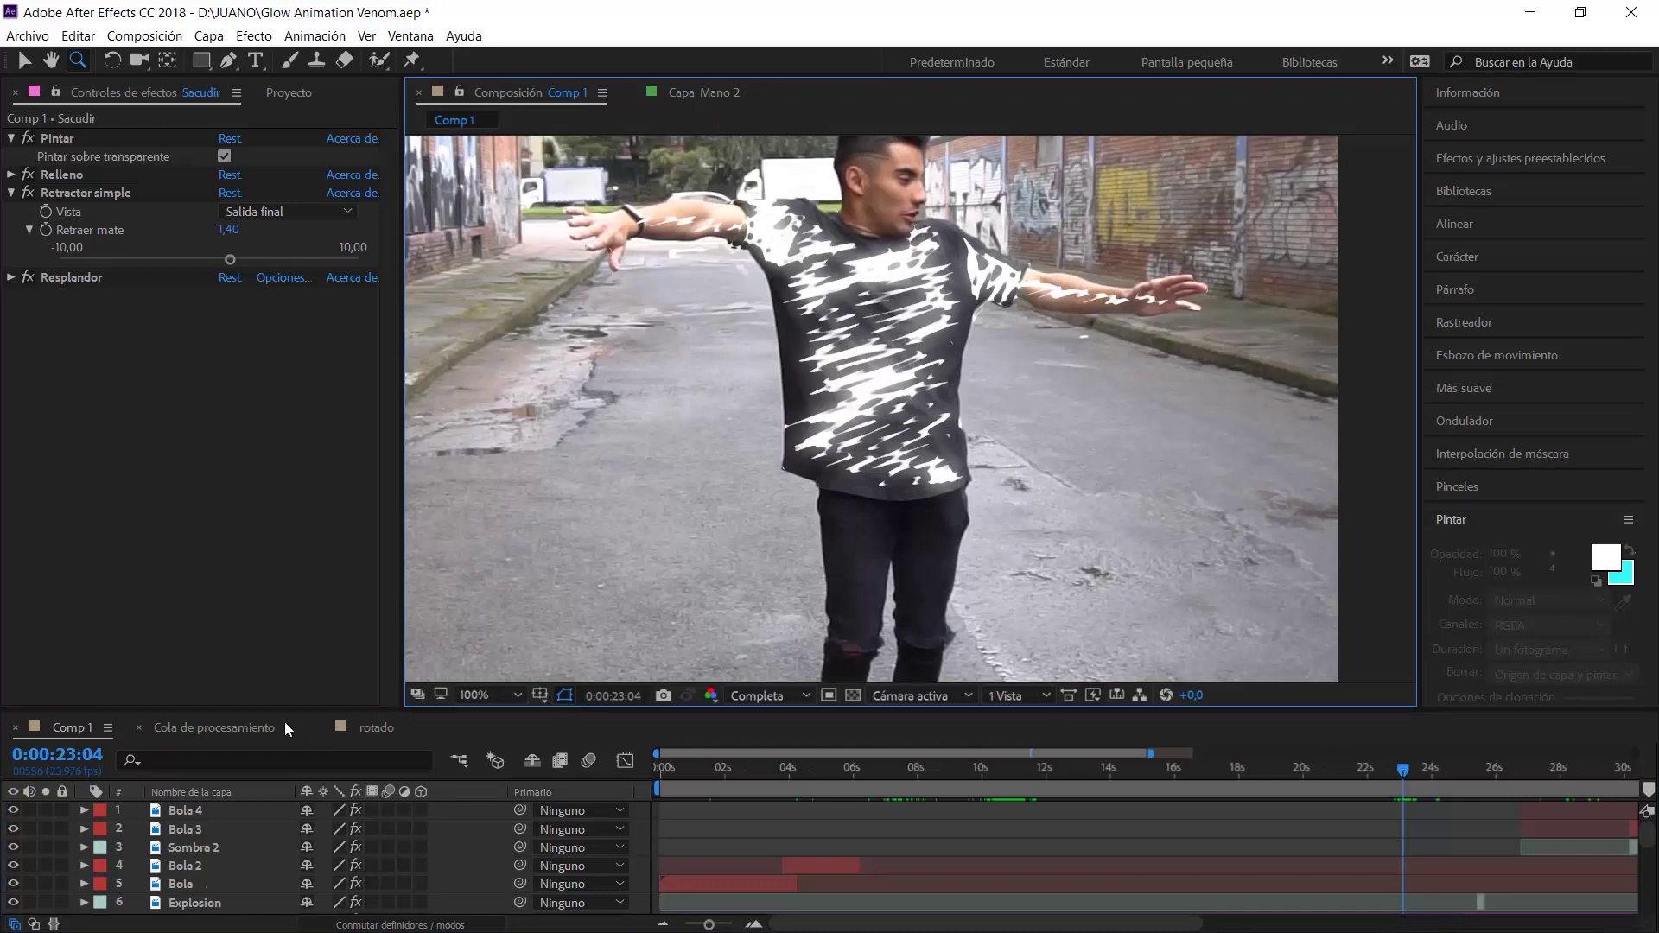
left_click(389, 732)
left_click(855, 337)
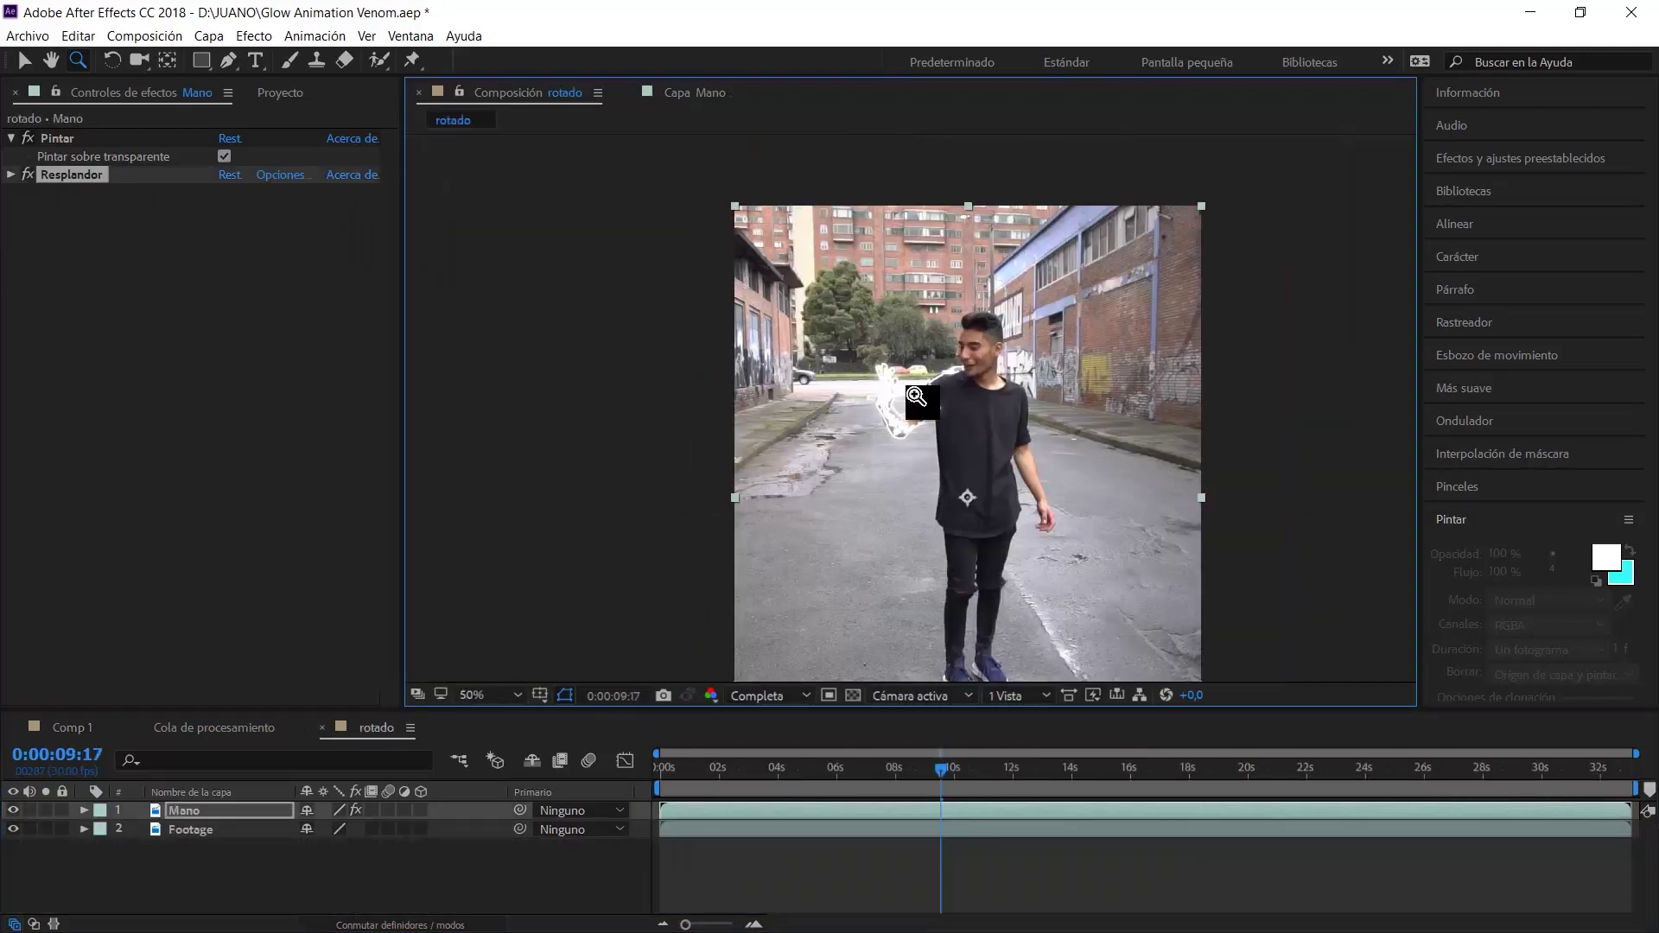
left_click(907, 410)
left_click(914, 431)
left_click(912, 433, "alt")
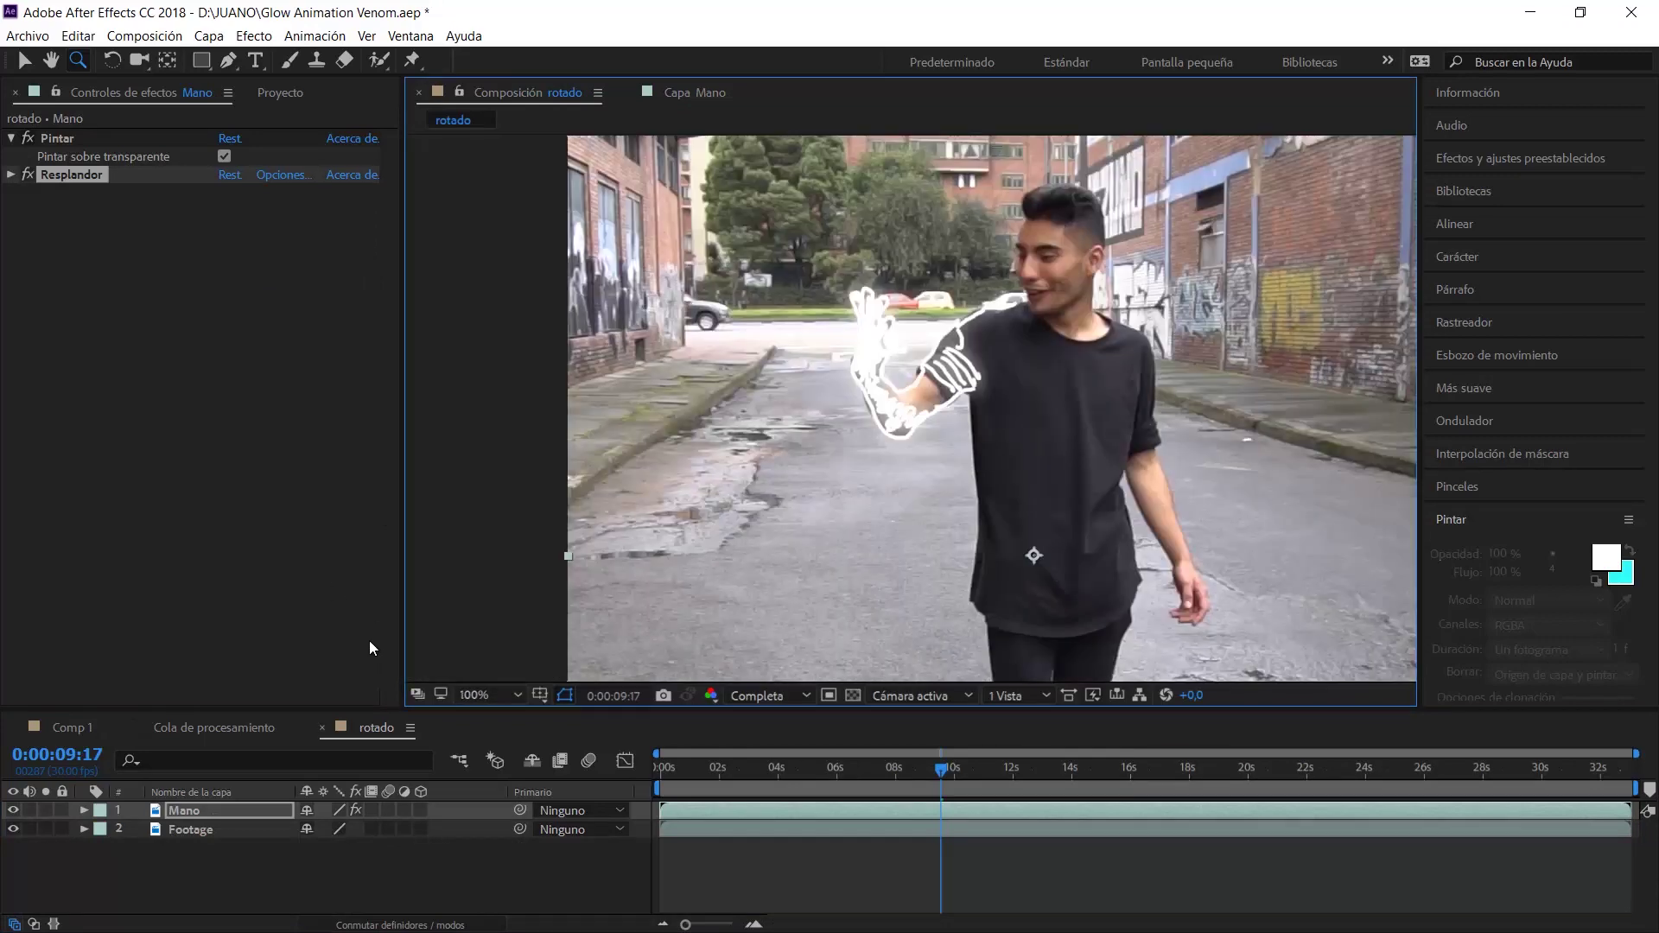
Compare Comp 1 with rotado, ending in rotado with the Resplandor effect deselected
left_click(69, 730)
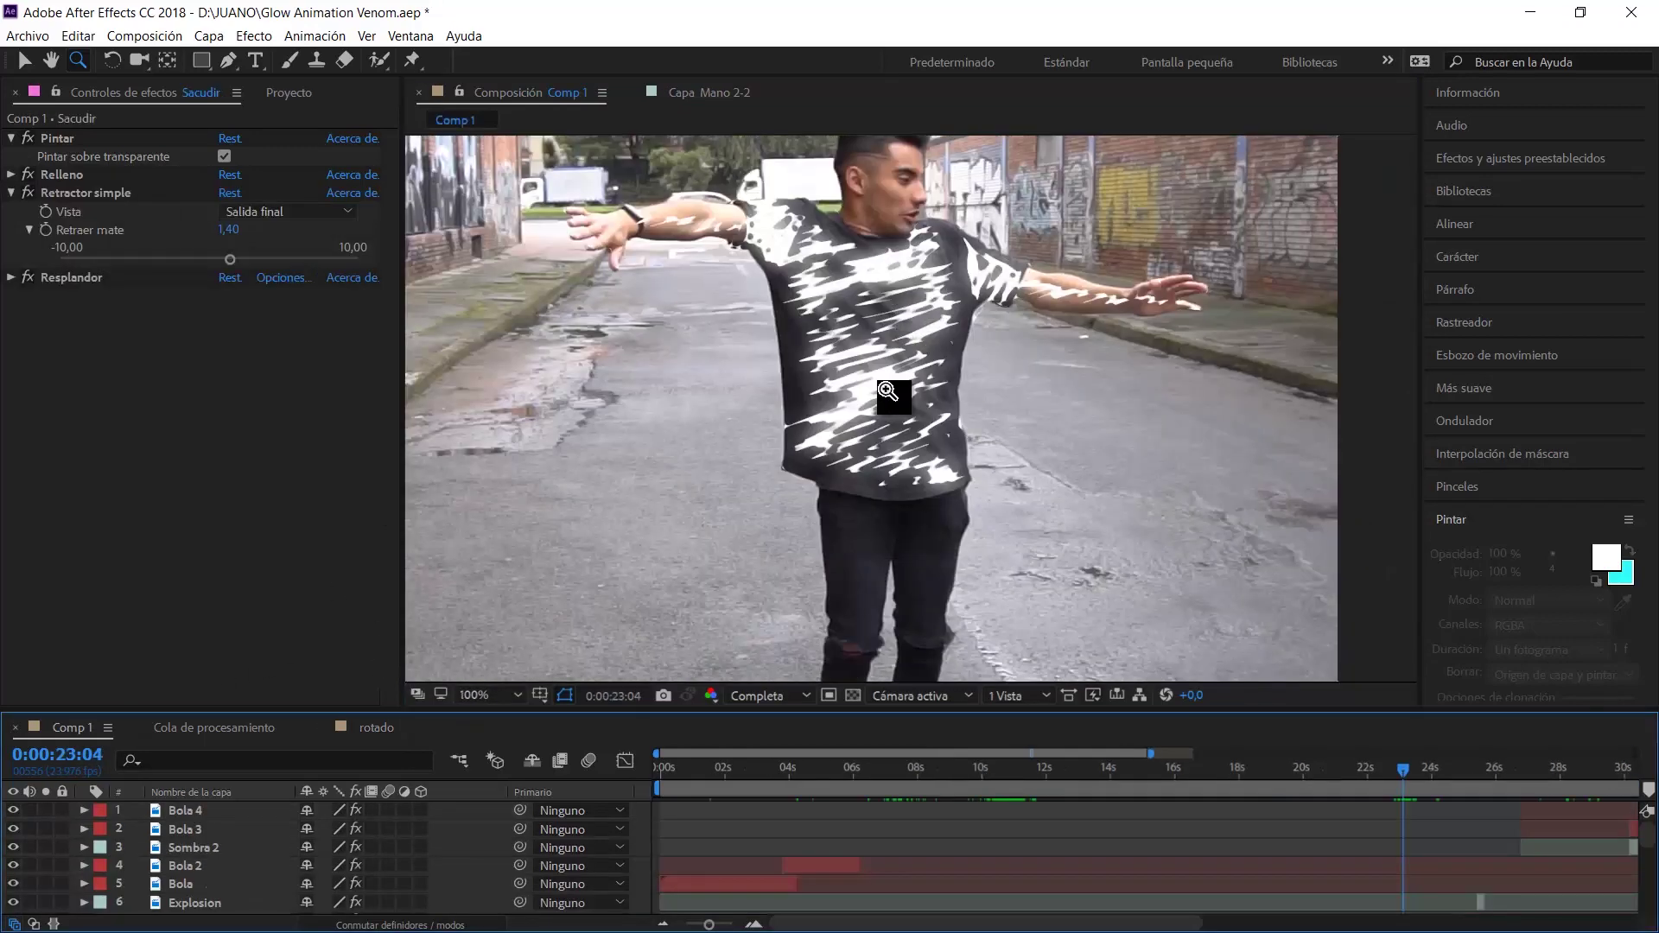
left_click(380, 733)
left_click(380, 733)
left_click(90, 174)
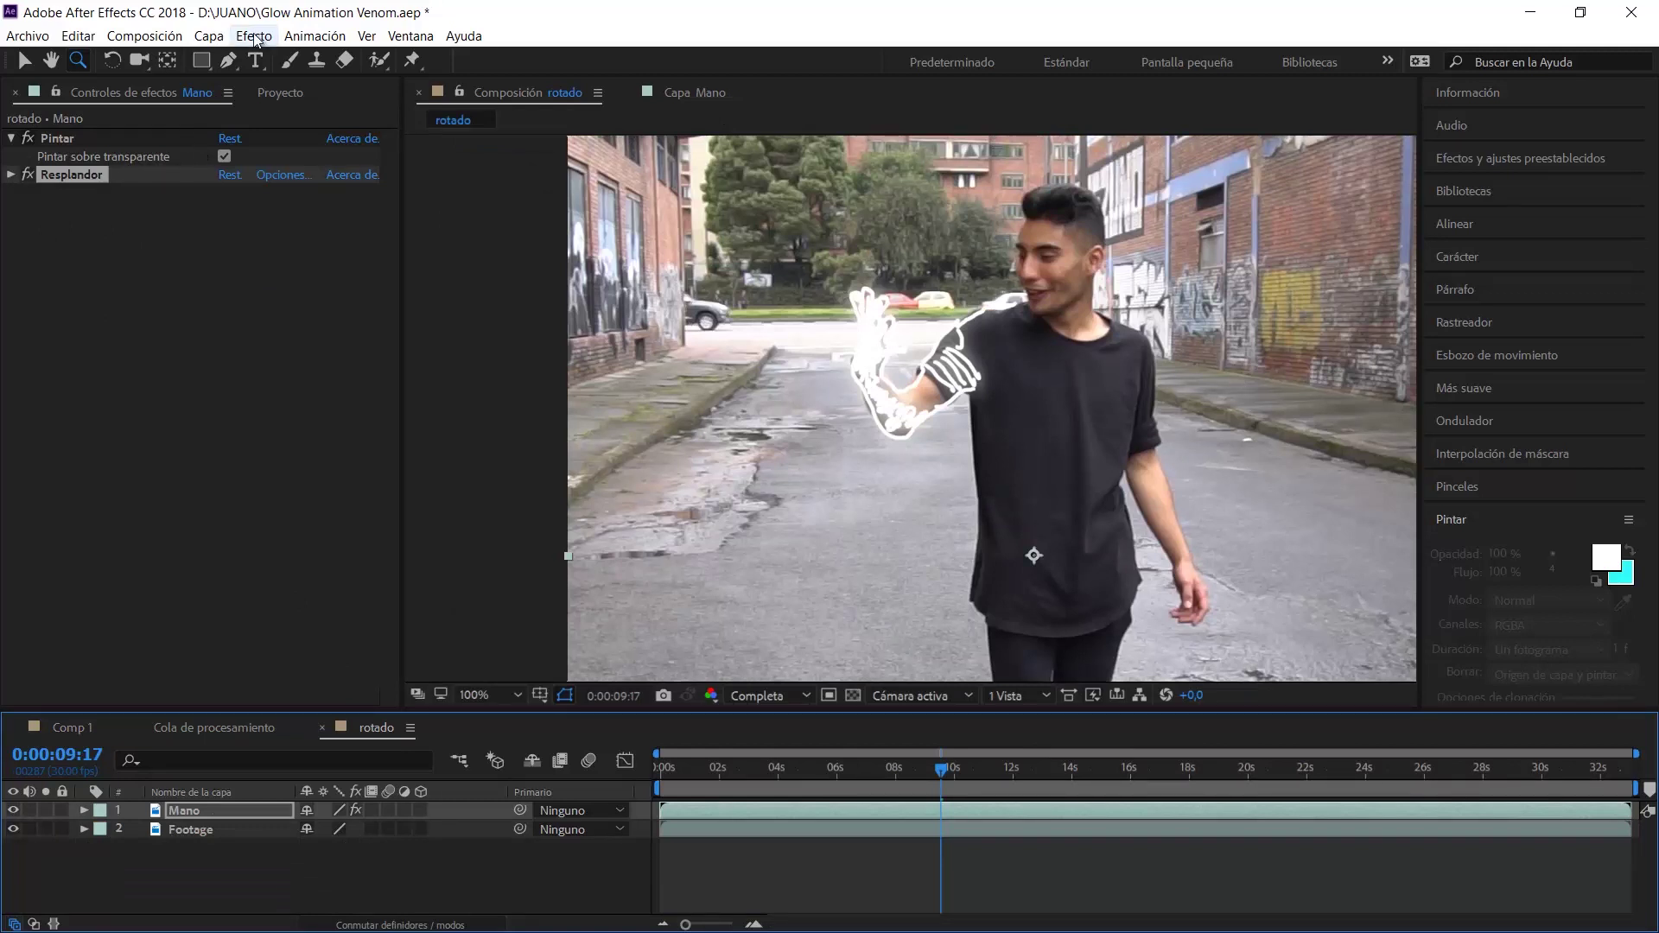
left_click(179, 326)
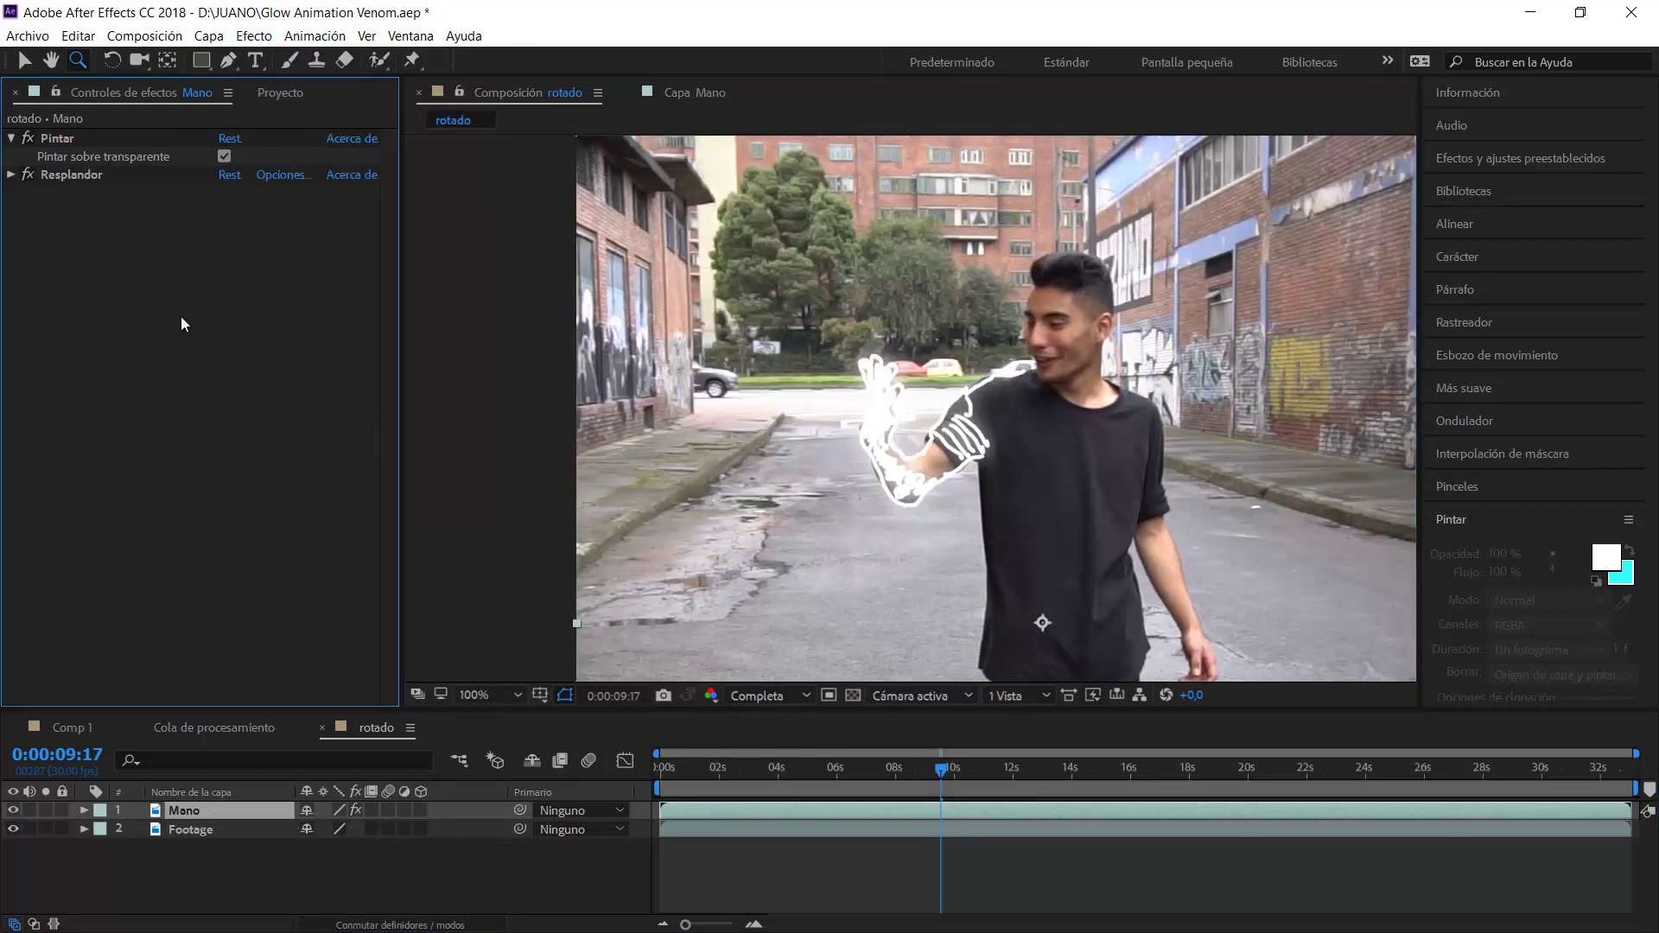
Add a Relleno fill effect to the Mano layer and set its fill colour to pure white
left_click(273, 39)
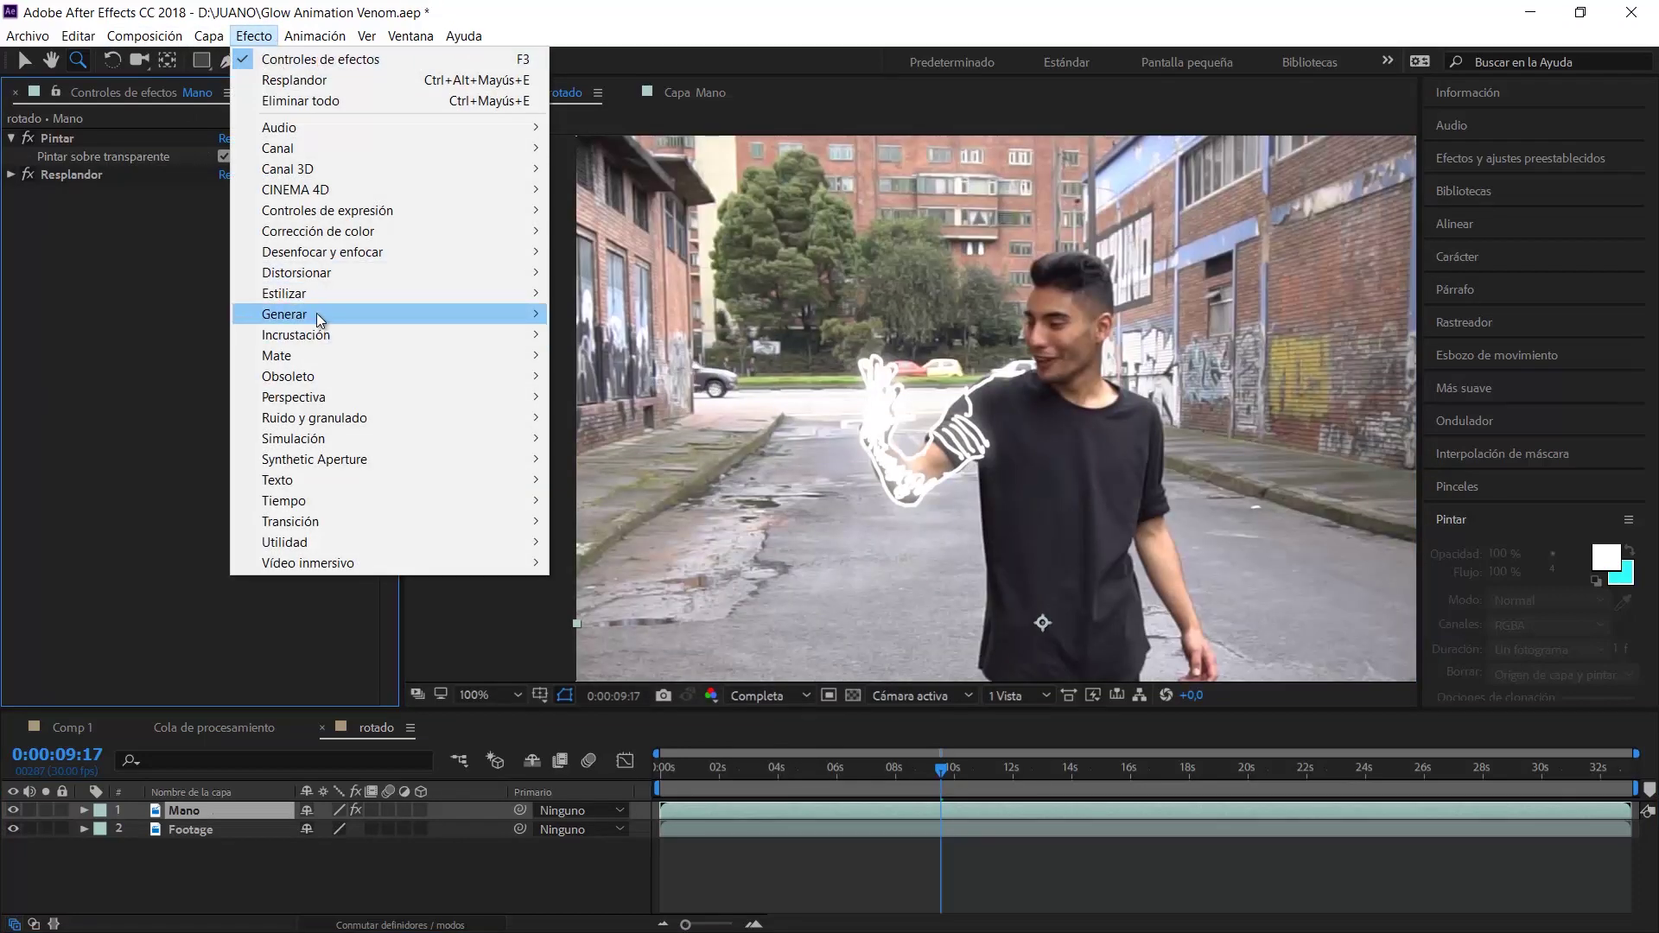
mouse_move(317, 316)
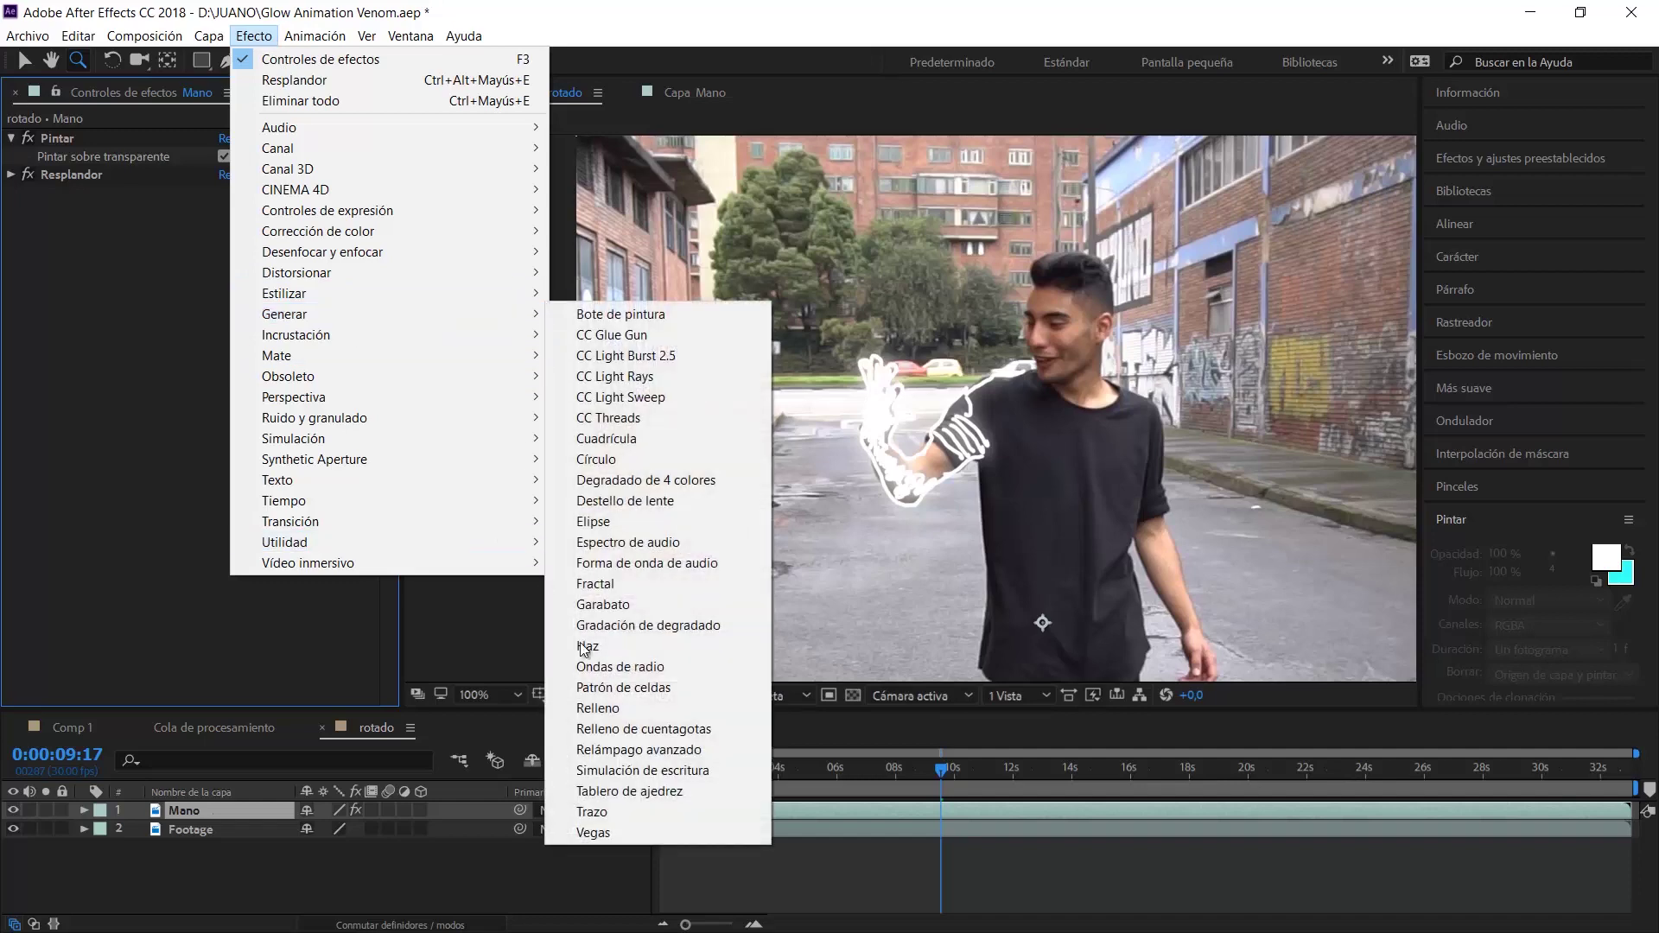
left_click(648, 708)
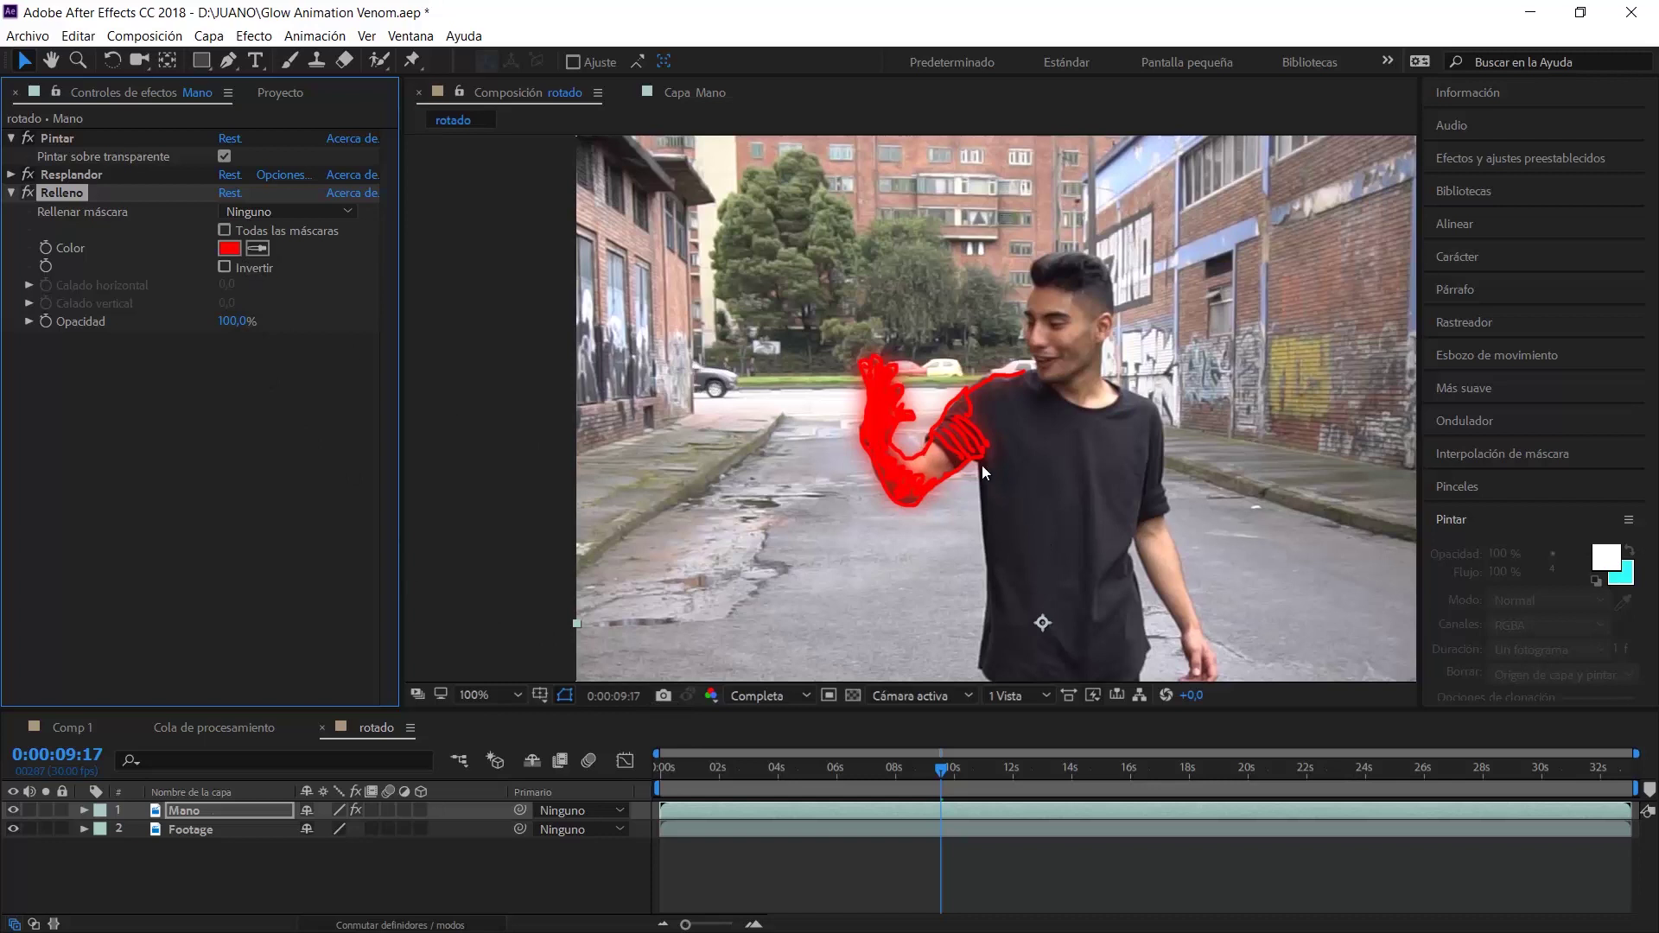
left_click(229, 248)
left_click(1253, 530)
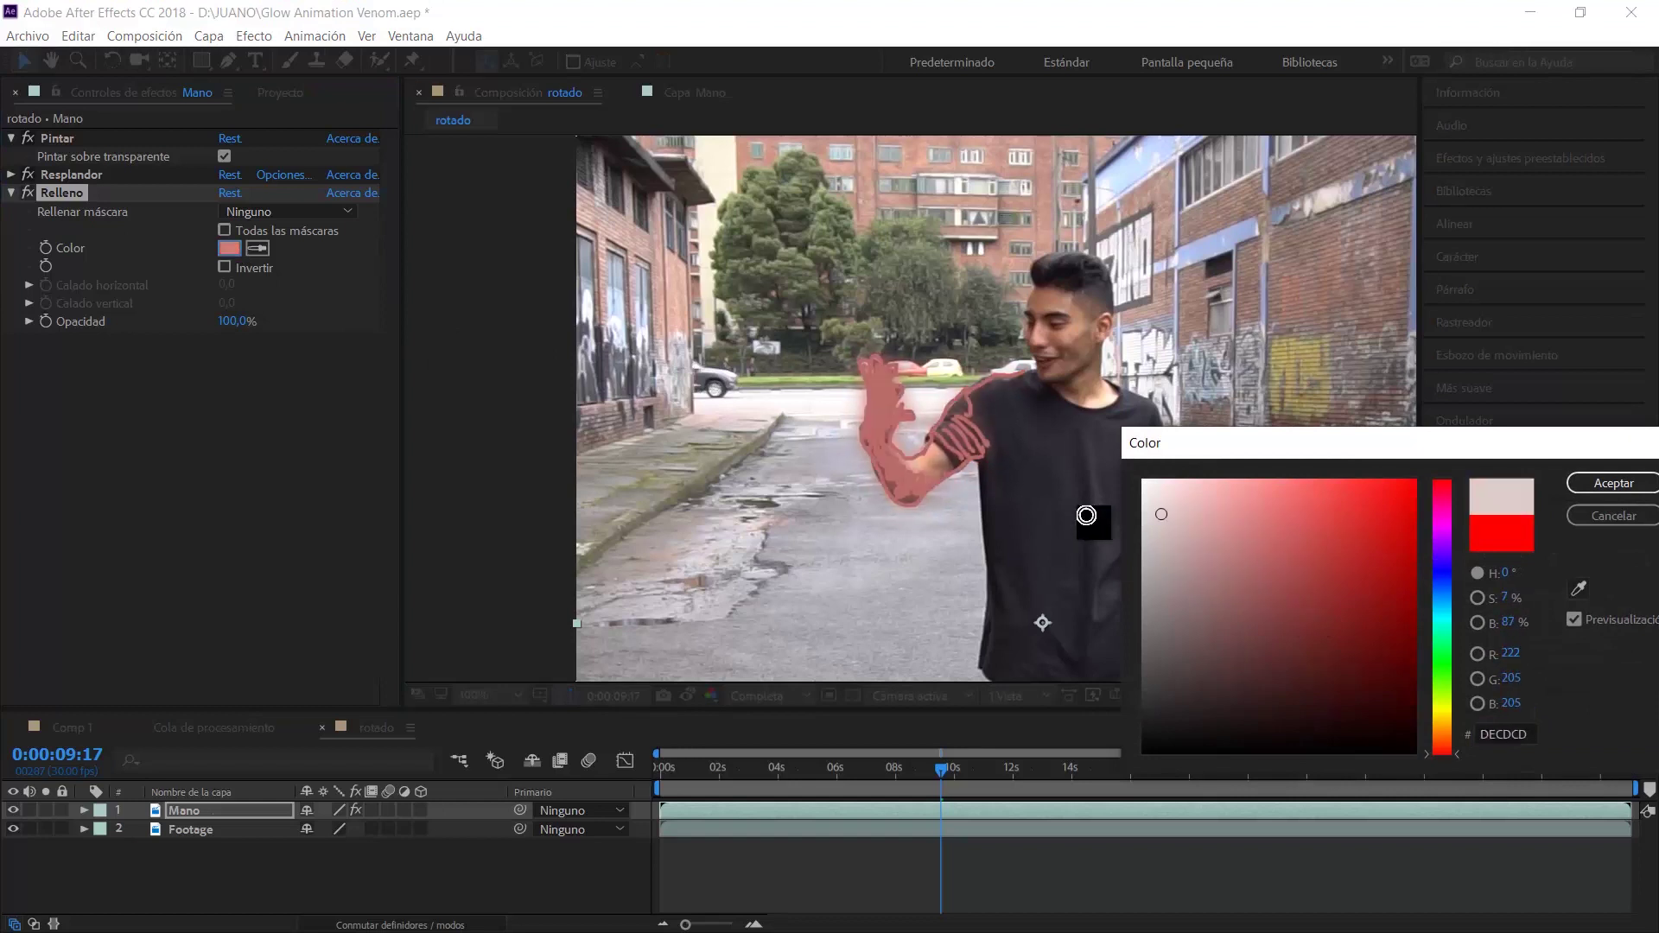
left_click(1364, 624)
left_click_drag(1309, 622, 1143, 480)
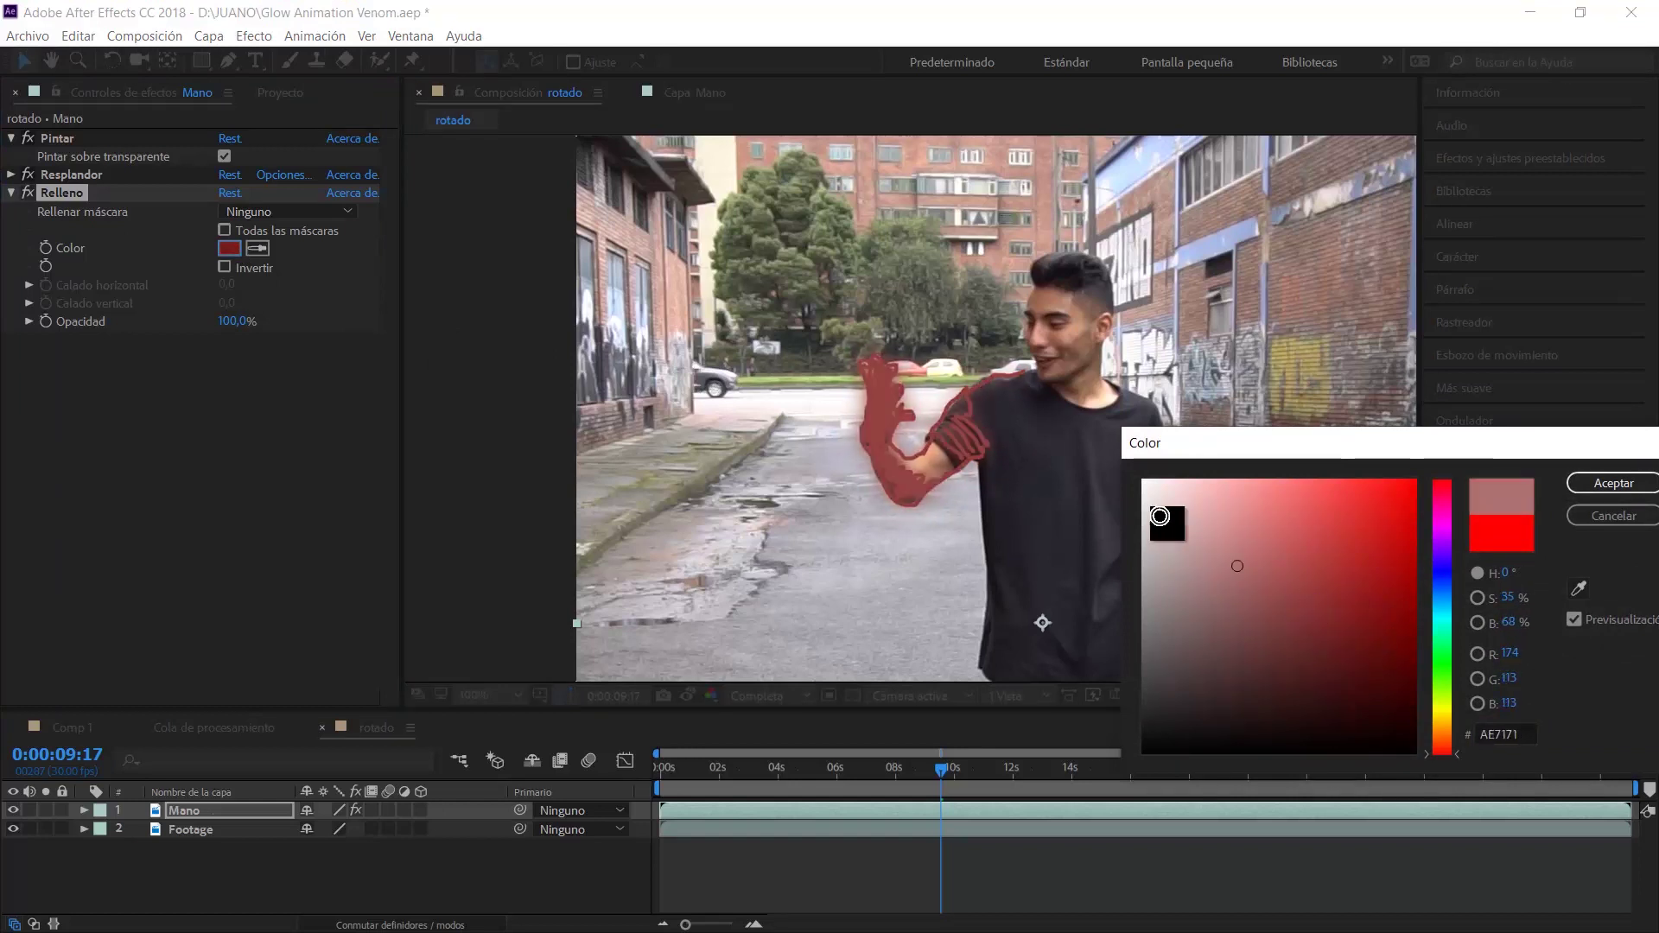
left_click(1594, 485)
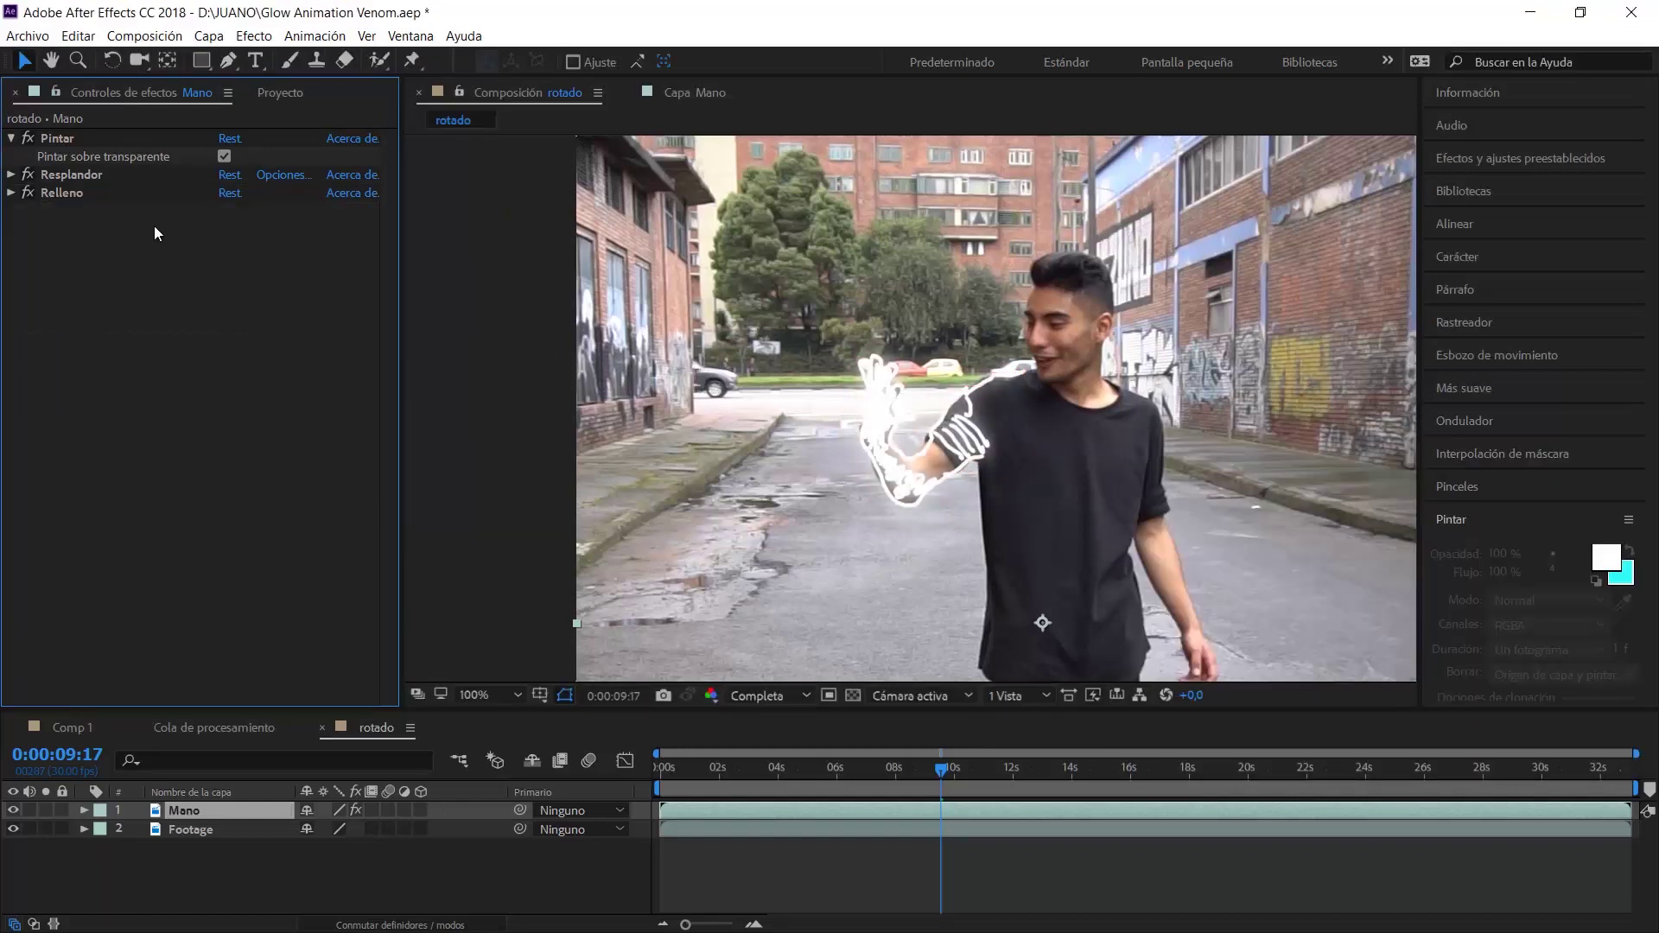
left_click(254, 36)
Add a Retractor simple choke to the hand strokes and set Retraer mate to about 2,03
mouse_move(327, 357)
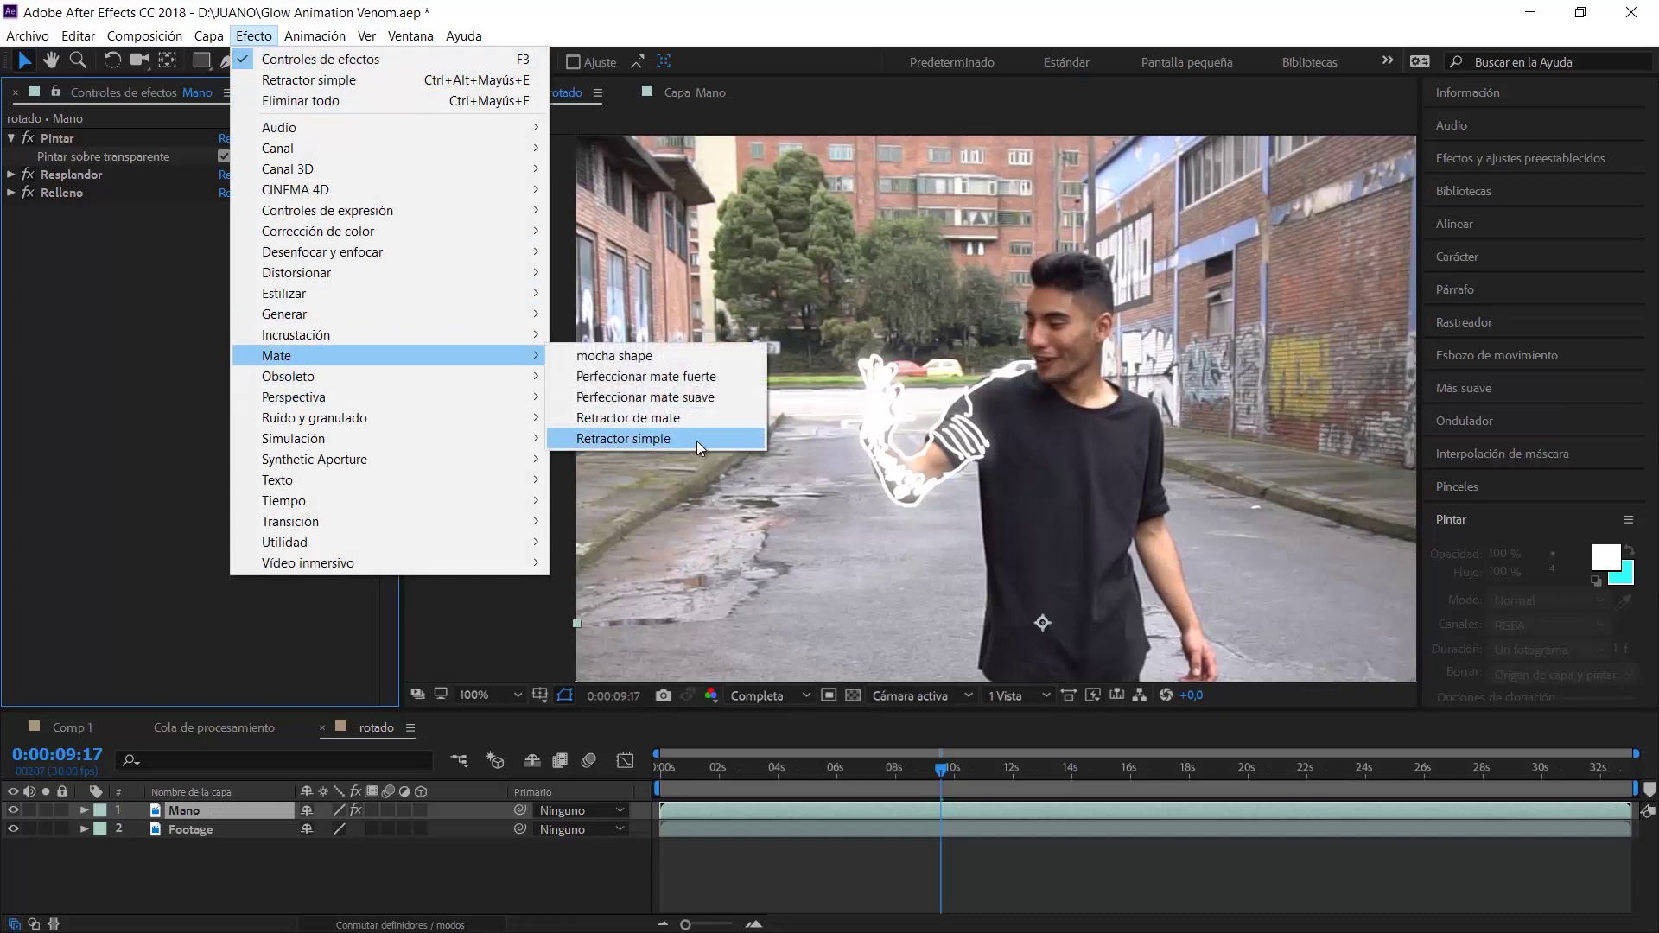
left_click(697, 440)
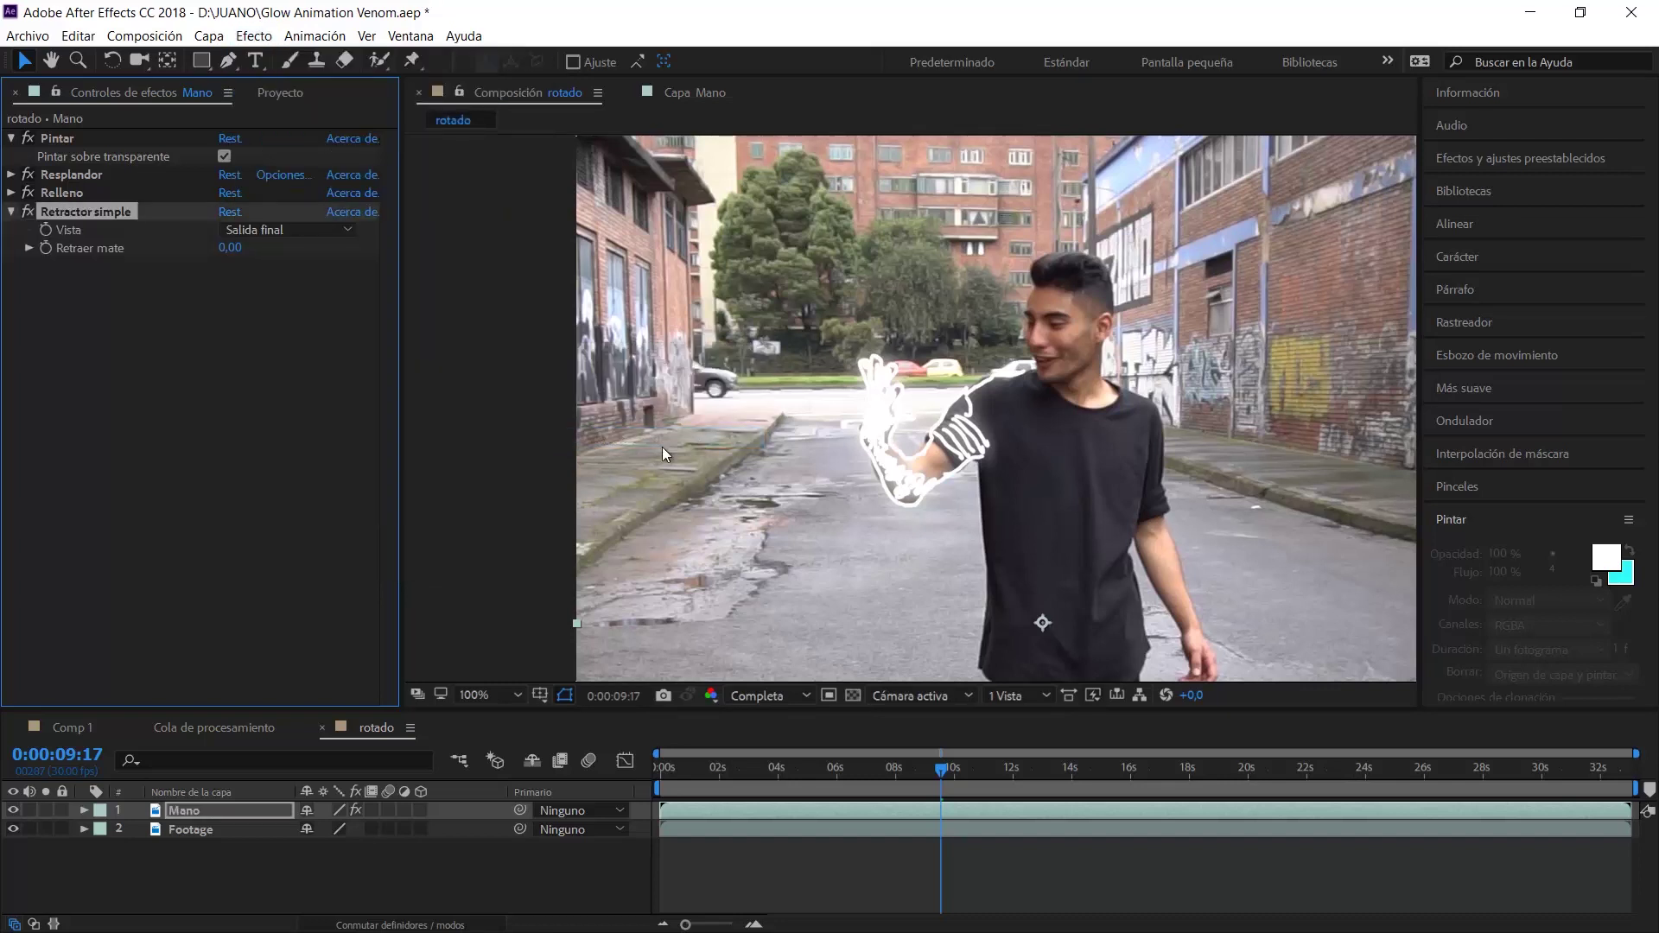
left_click(30, 249)
left_click(923, 456)
left_click(900, 451)
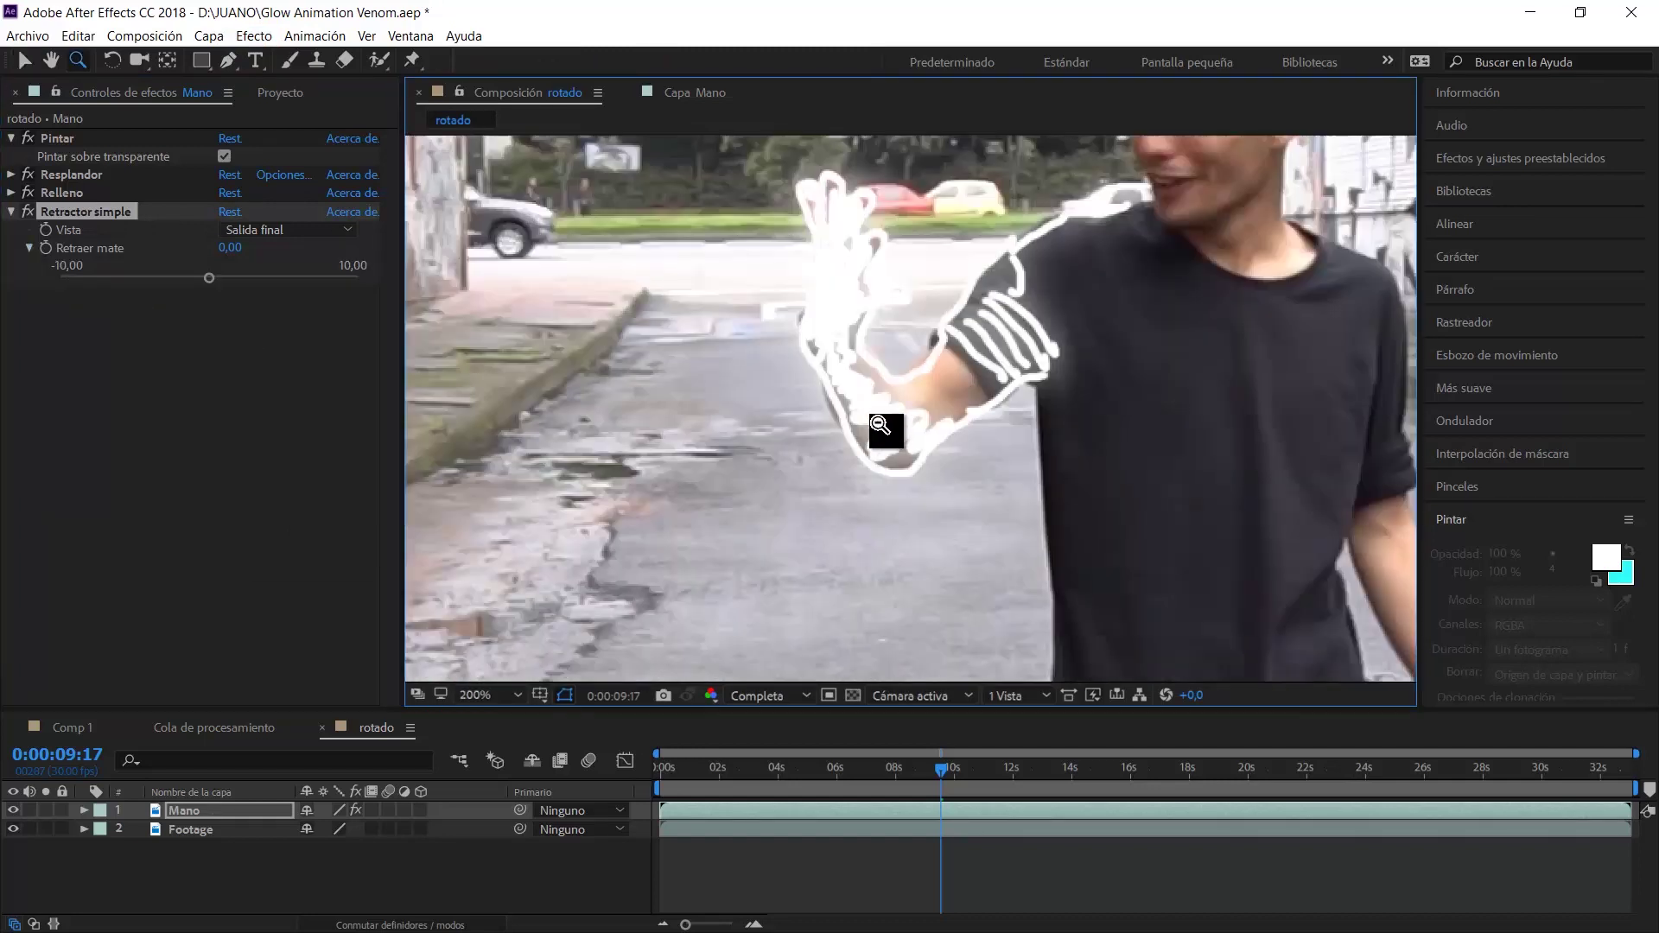
left_click(879, 425, "alt")
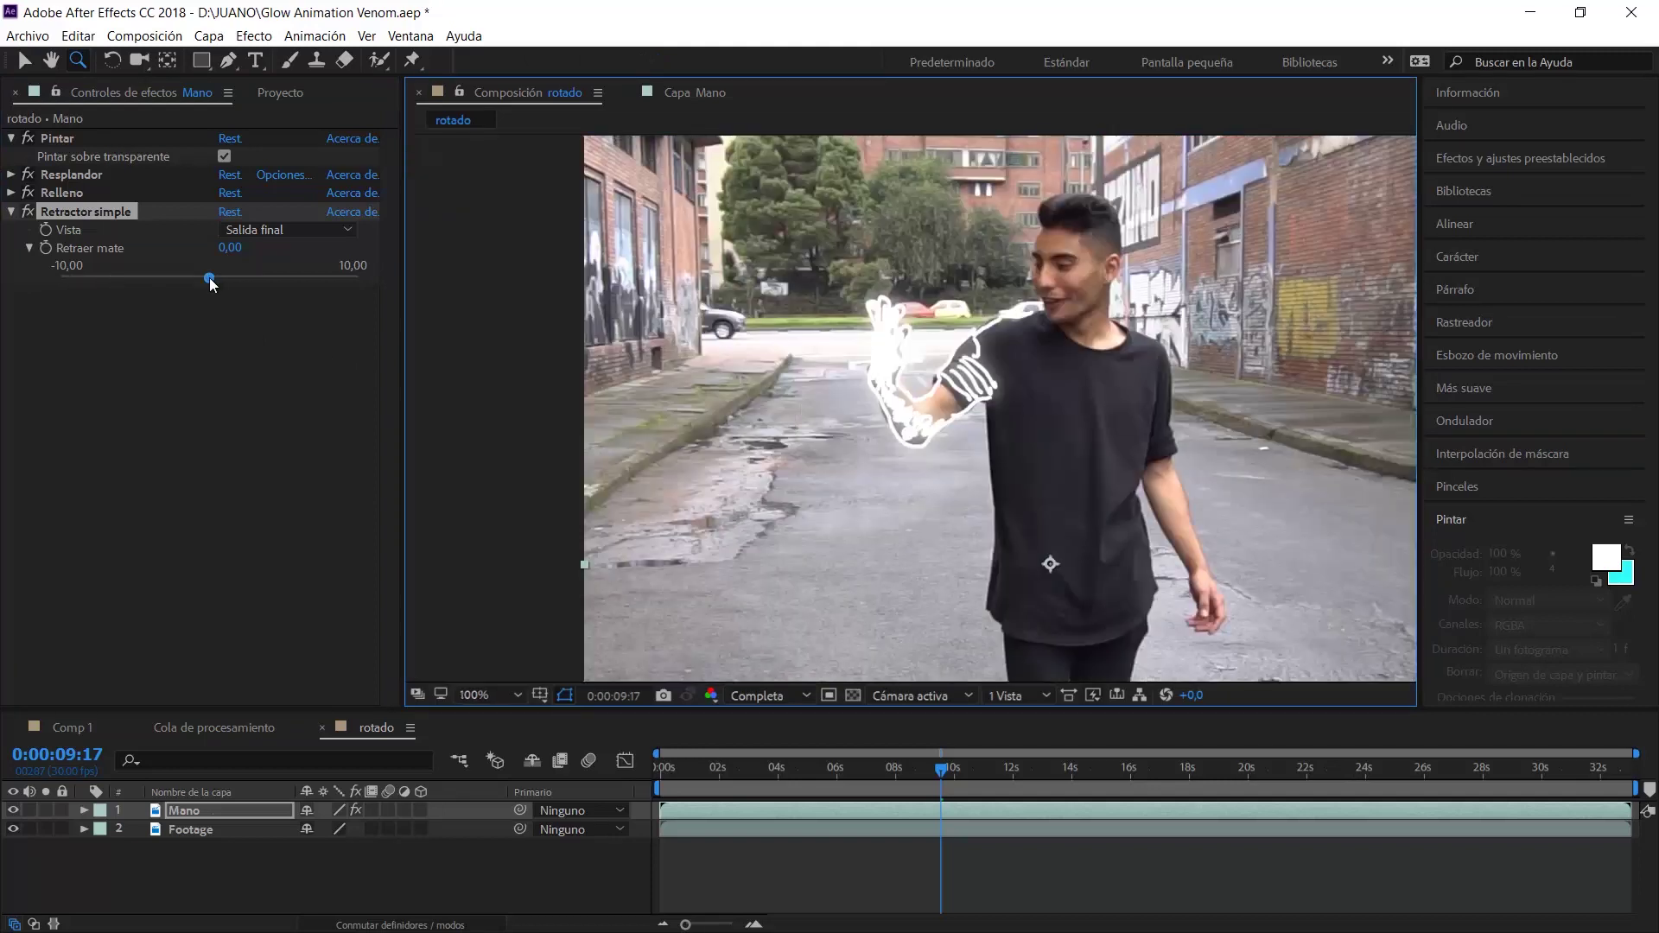
left_click_drag(209, 278, 172, 277)
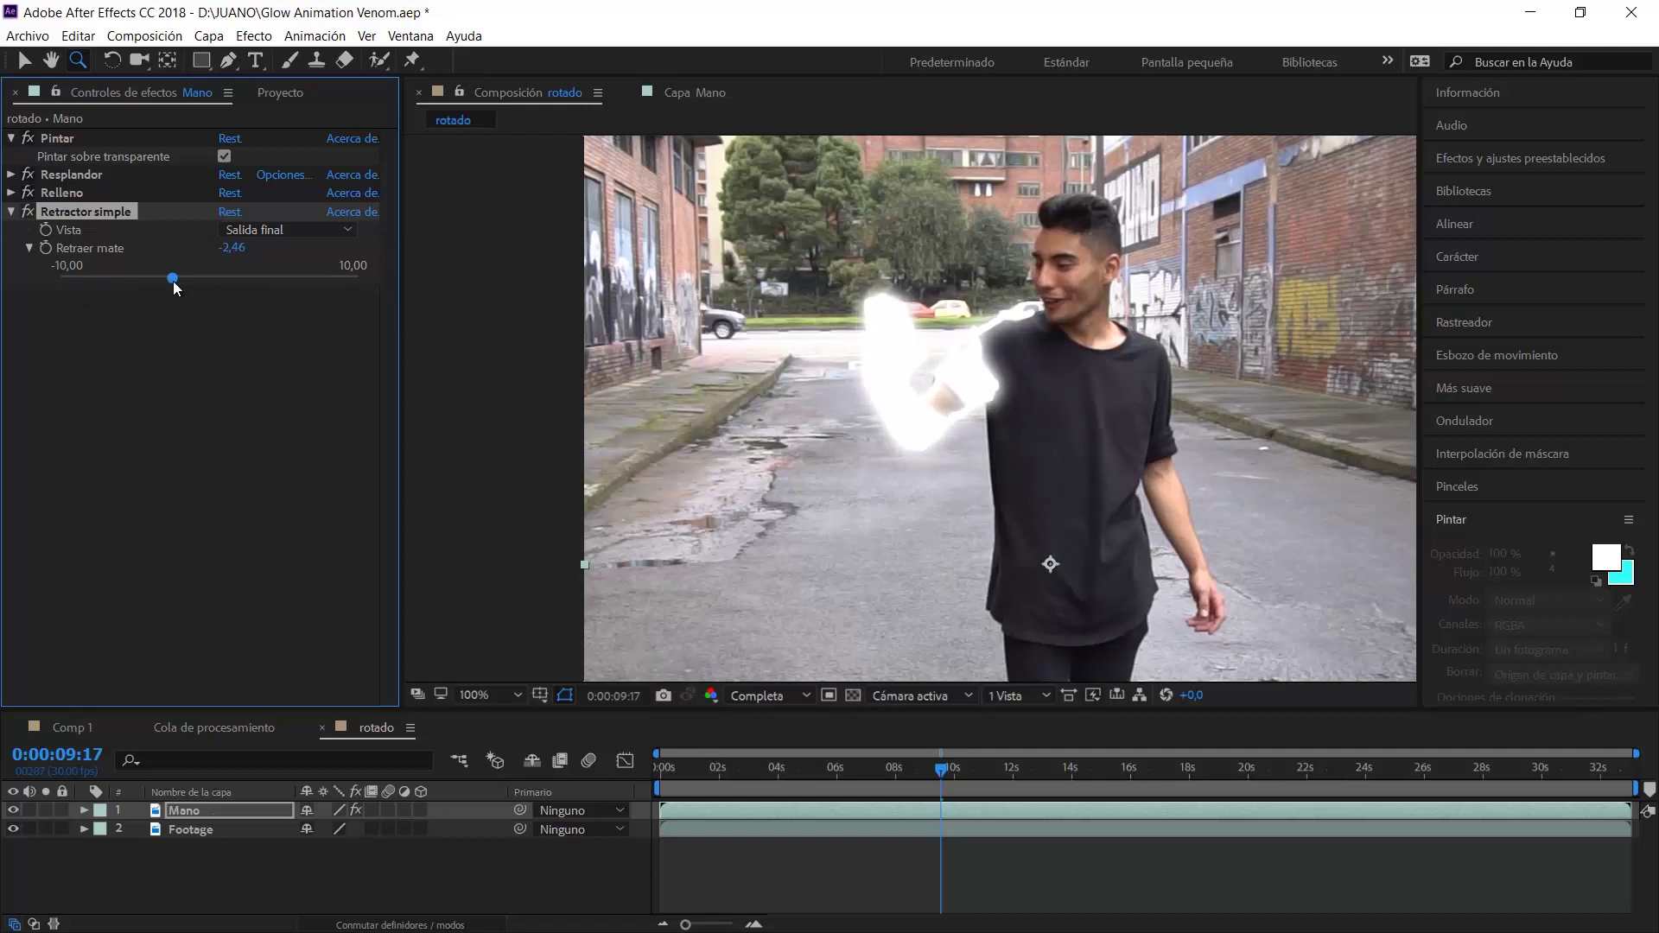
mouse_move(172, 278)
left_mouse_down()
mouse_move(107, 279)
mouse_move(388, 280)
mouse_move(240, 292)
left_mouse_up()
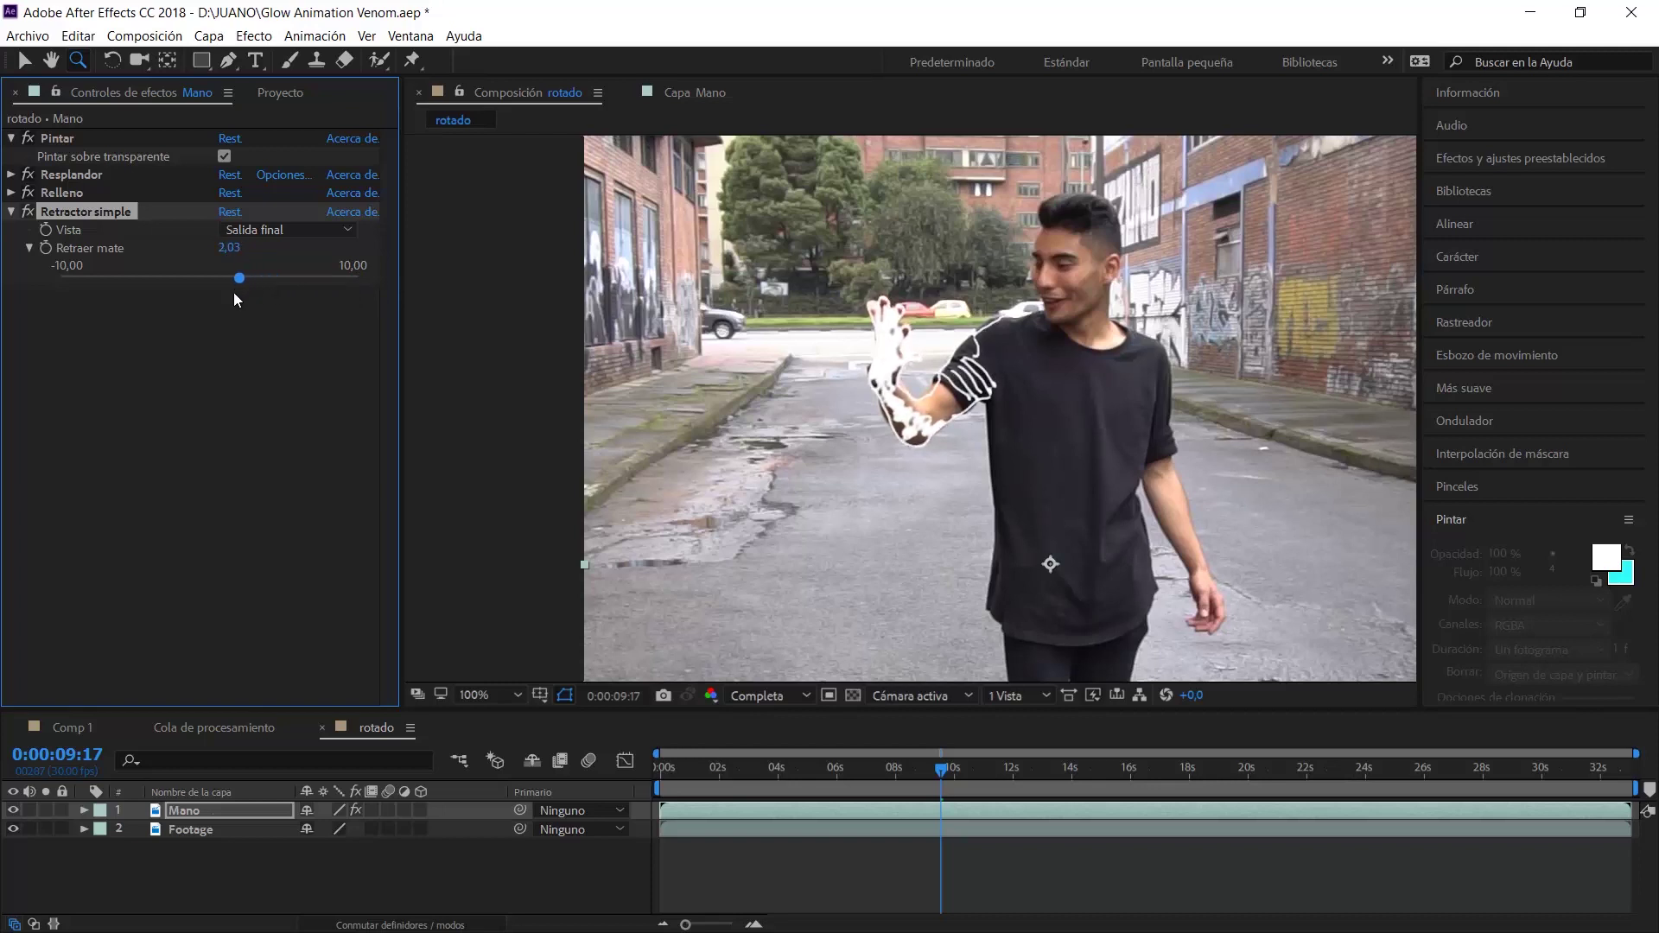
left_click(65, 728)
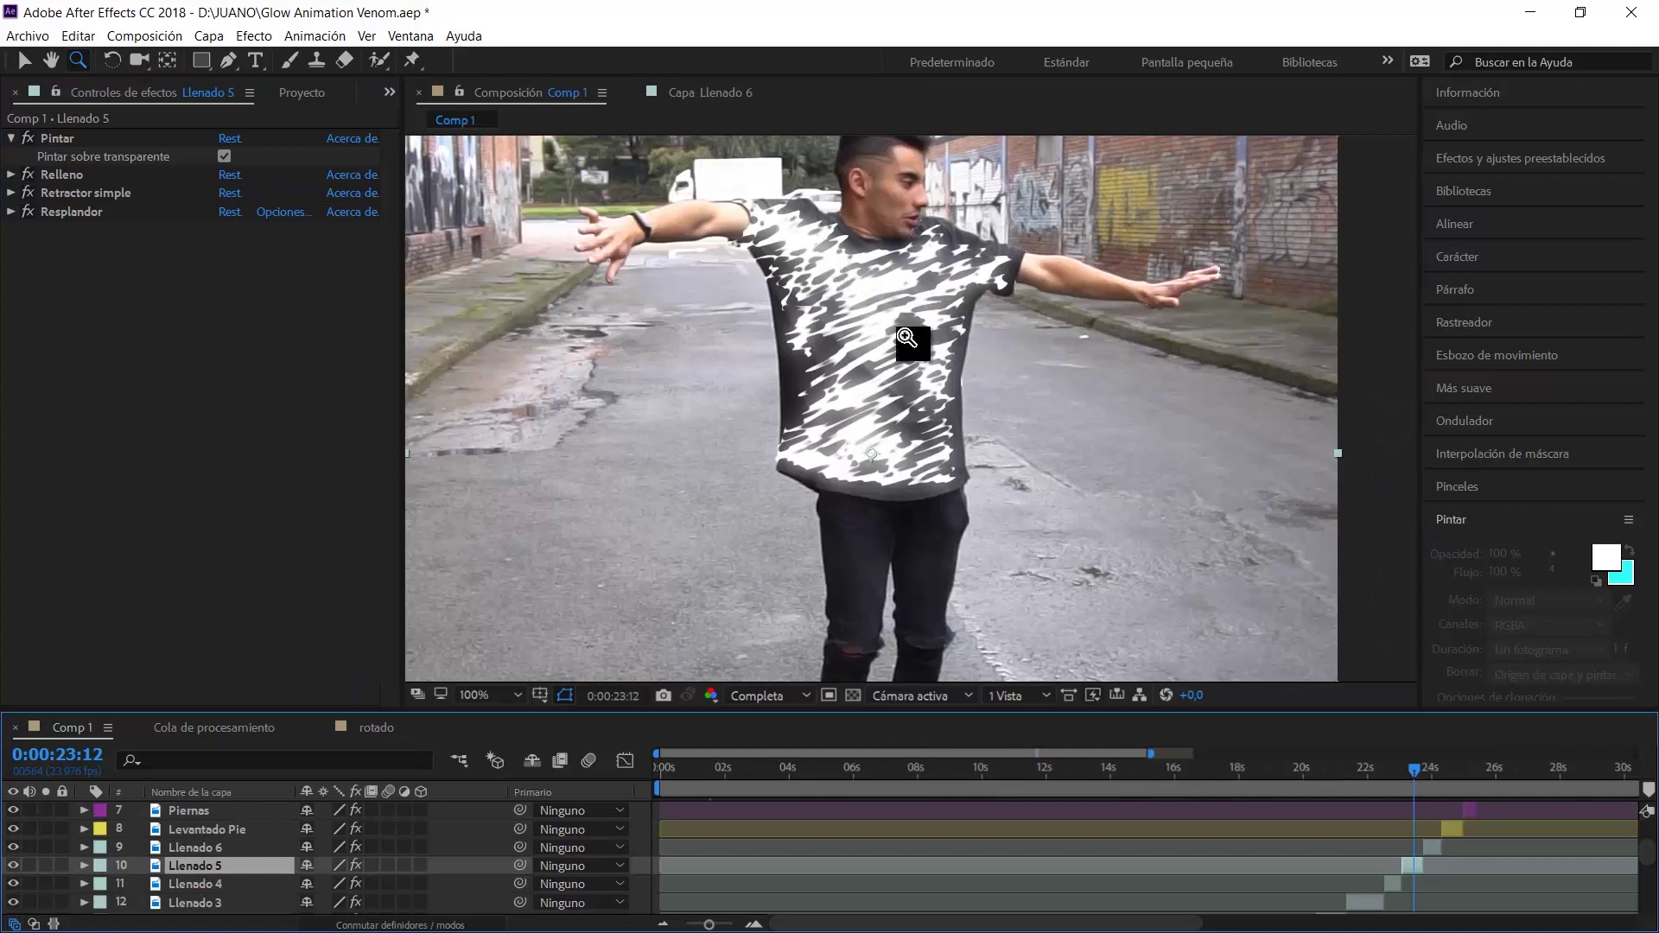
Toggle Llenado 5's choke off and on in Comp 1 to compare, then return to rotado
left_click(26, 198)
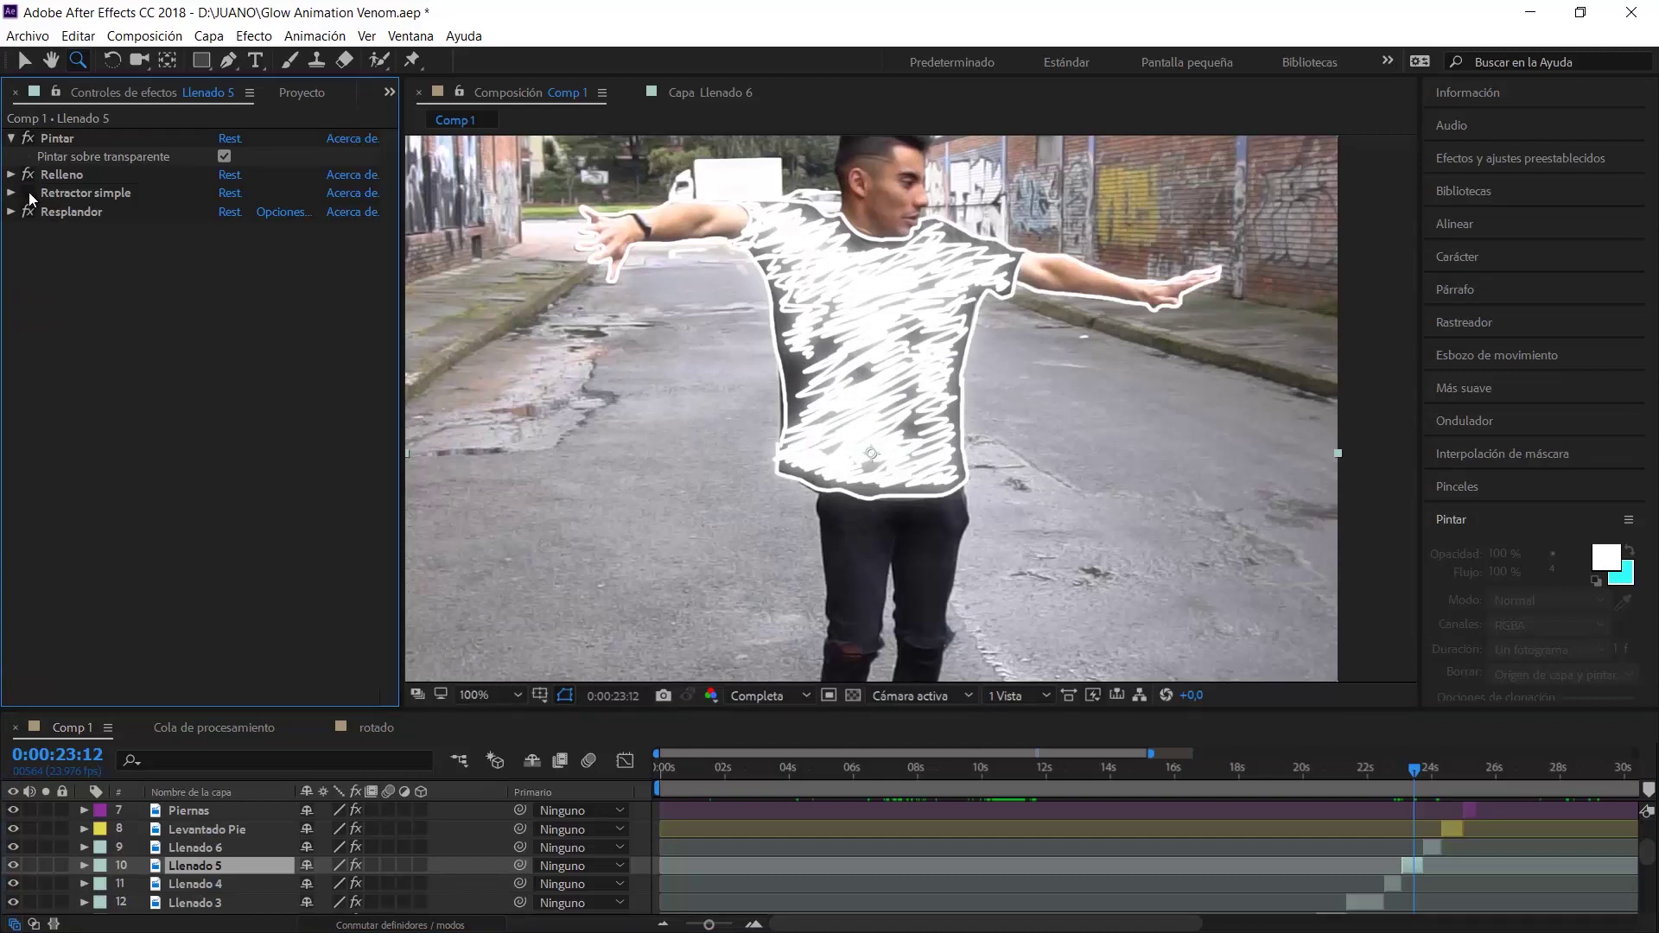
left_click(29, 195)
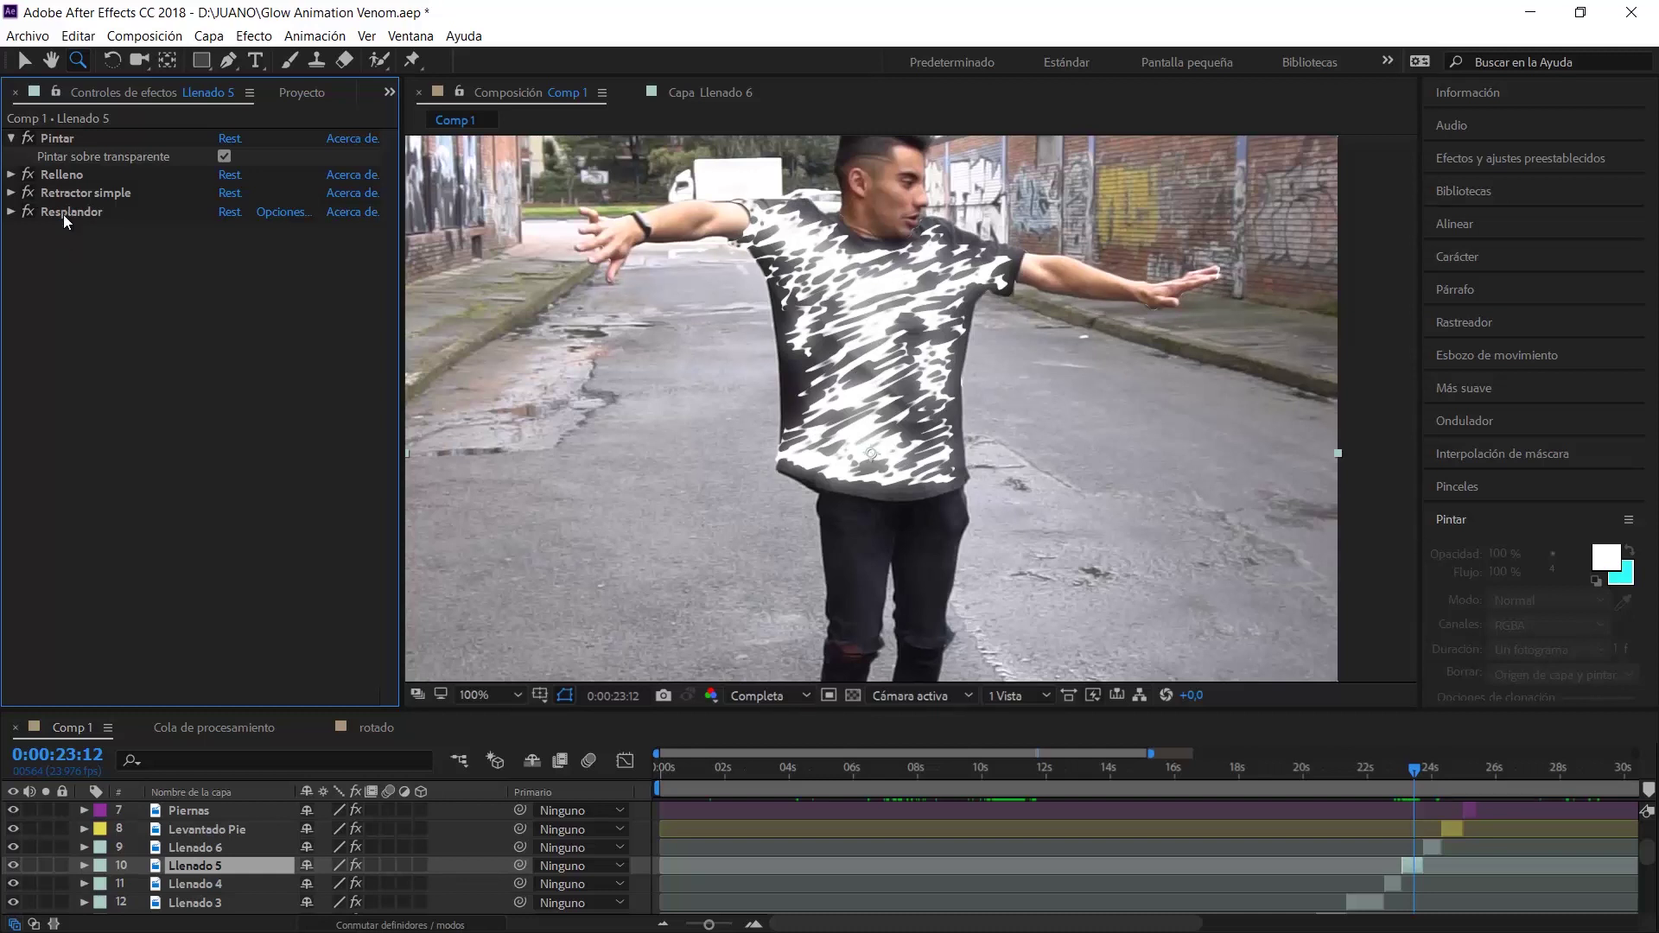
left_click(382, 729)
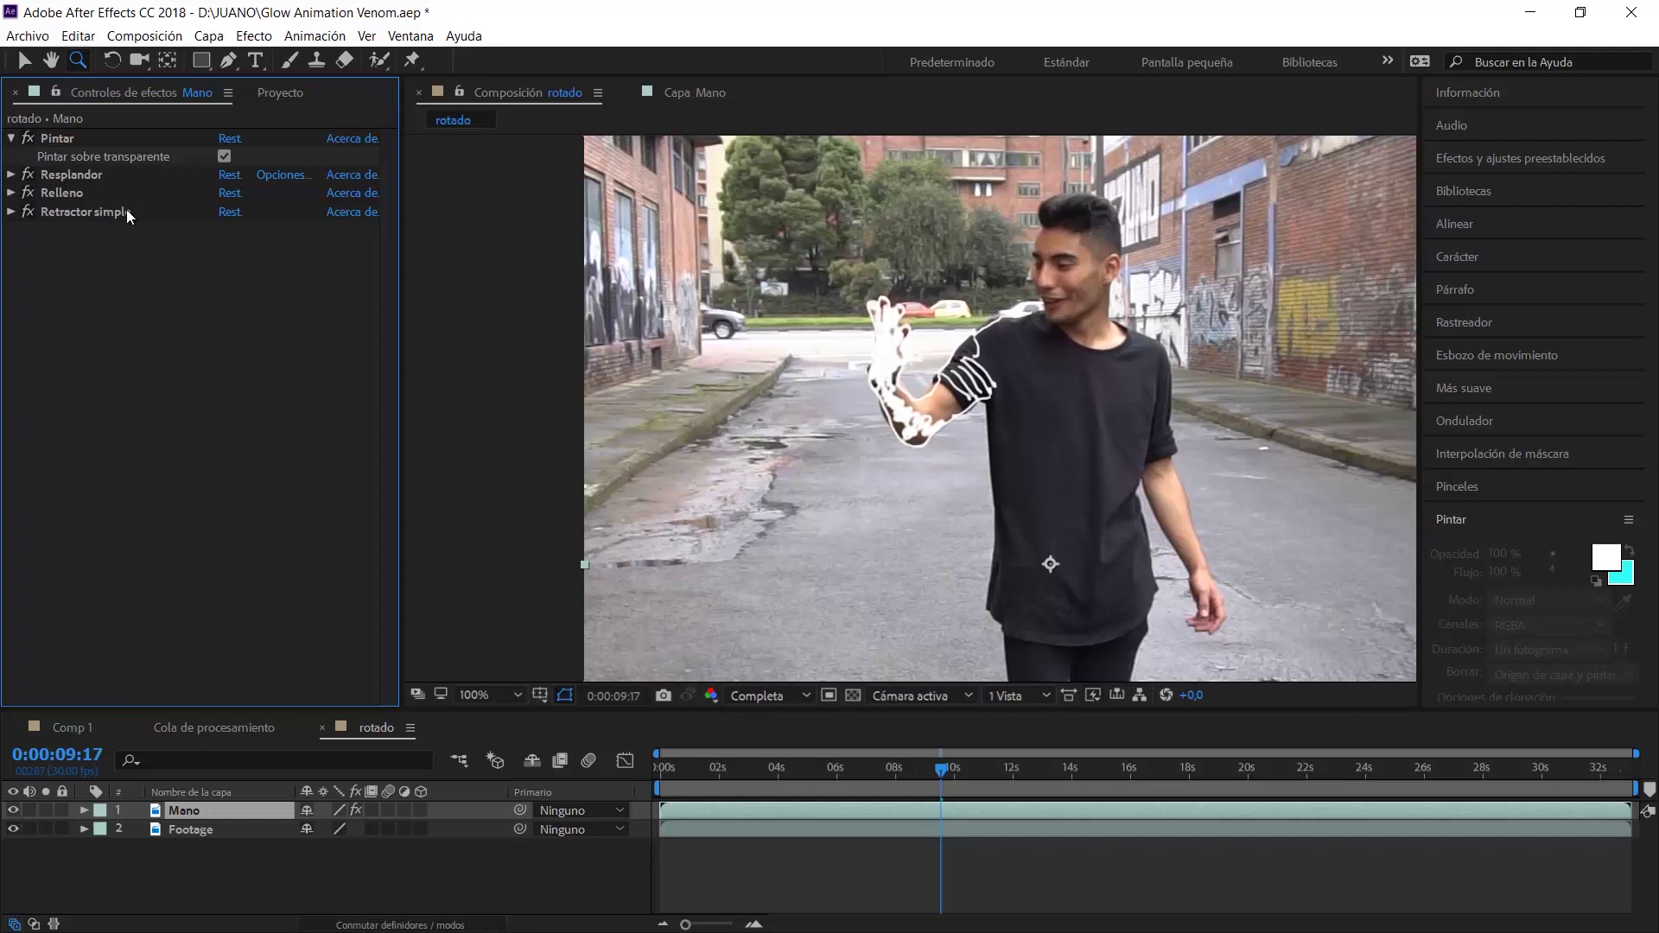
Set the hand's Retraer mate choke to 2,83 and open the Mano layer in its own Layer panel
left_click(10, 211)
mouse_move(239, 278)
left_mouse_down()
mouse_move(187, 279)
mouse_move(256, 273)
mouse_move(216, 282)
left_mouse_up()
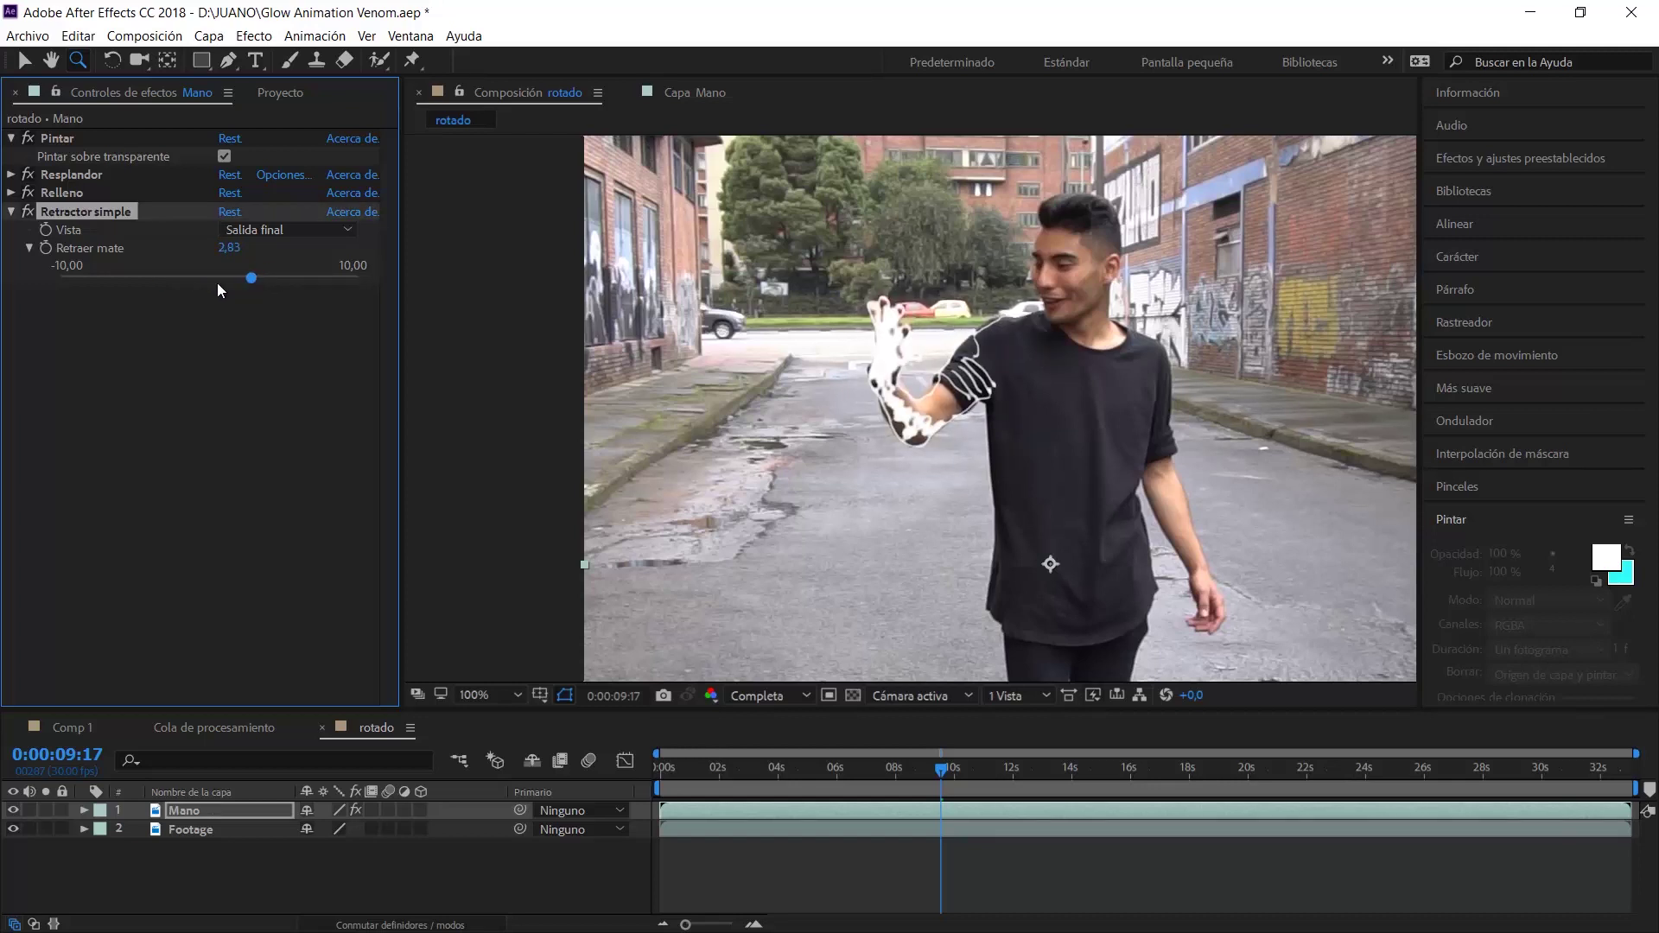
left_click(11, 212)
key("v")
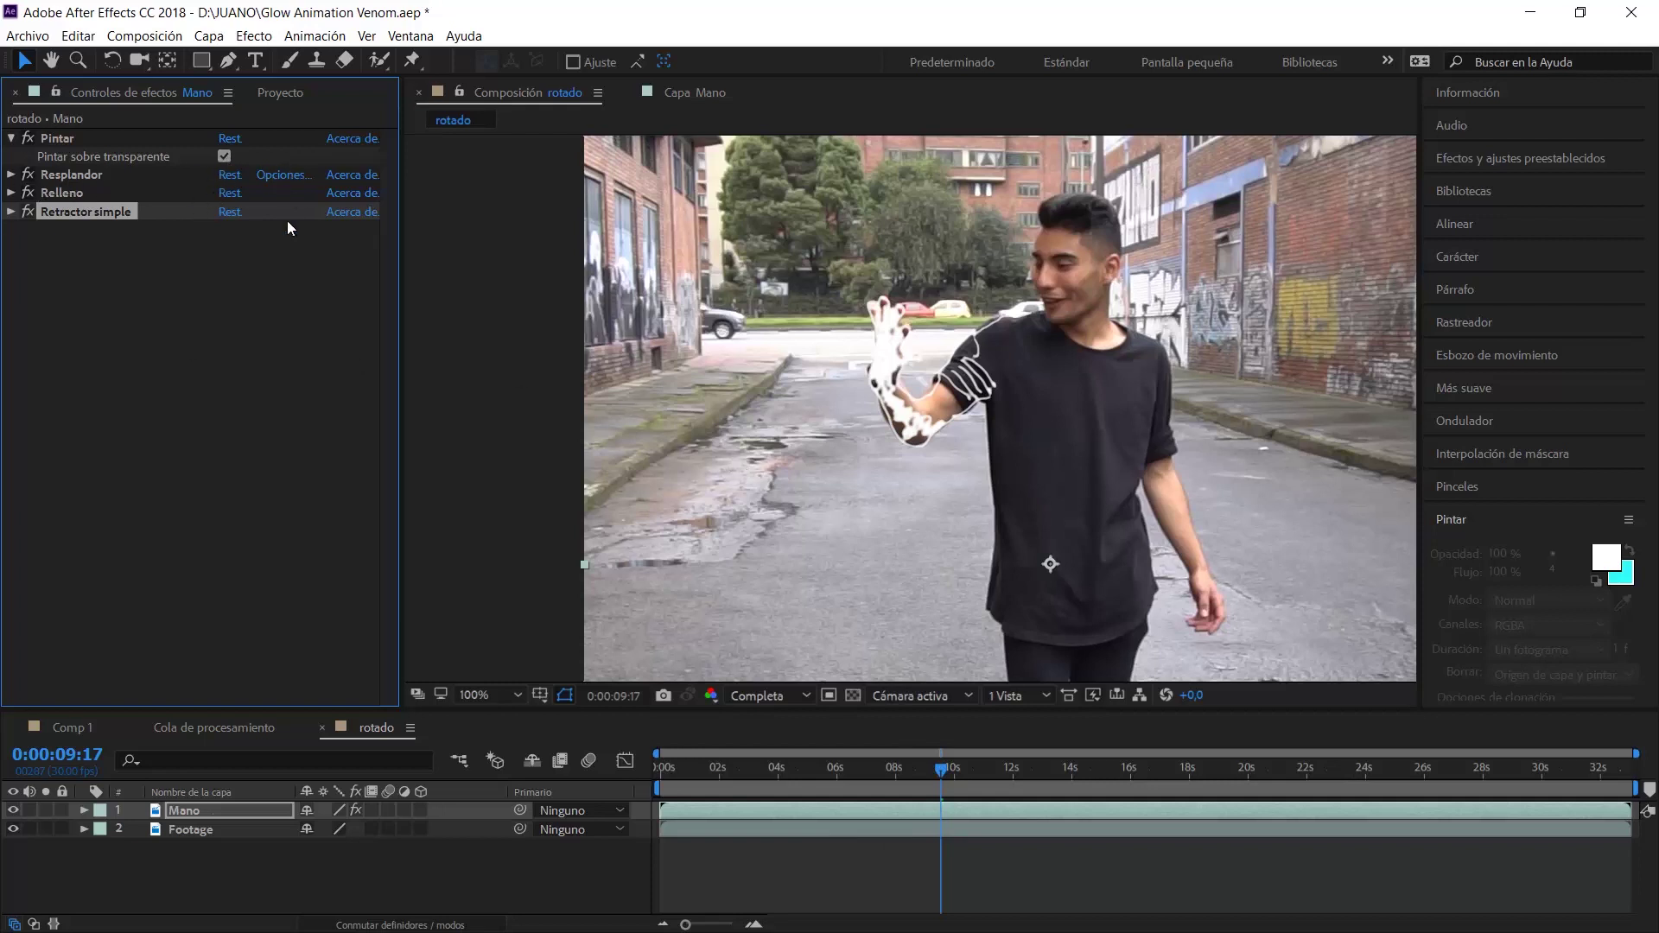
left_click(683, 93)
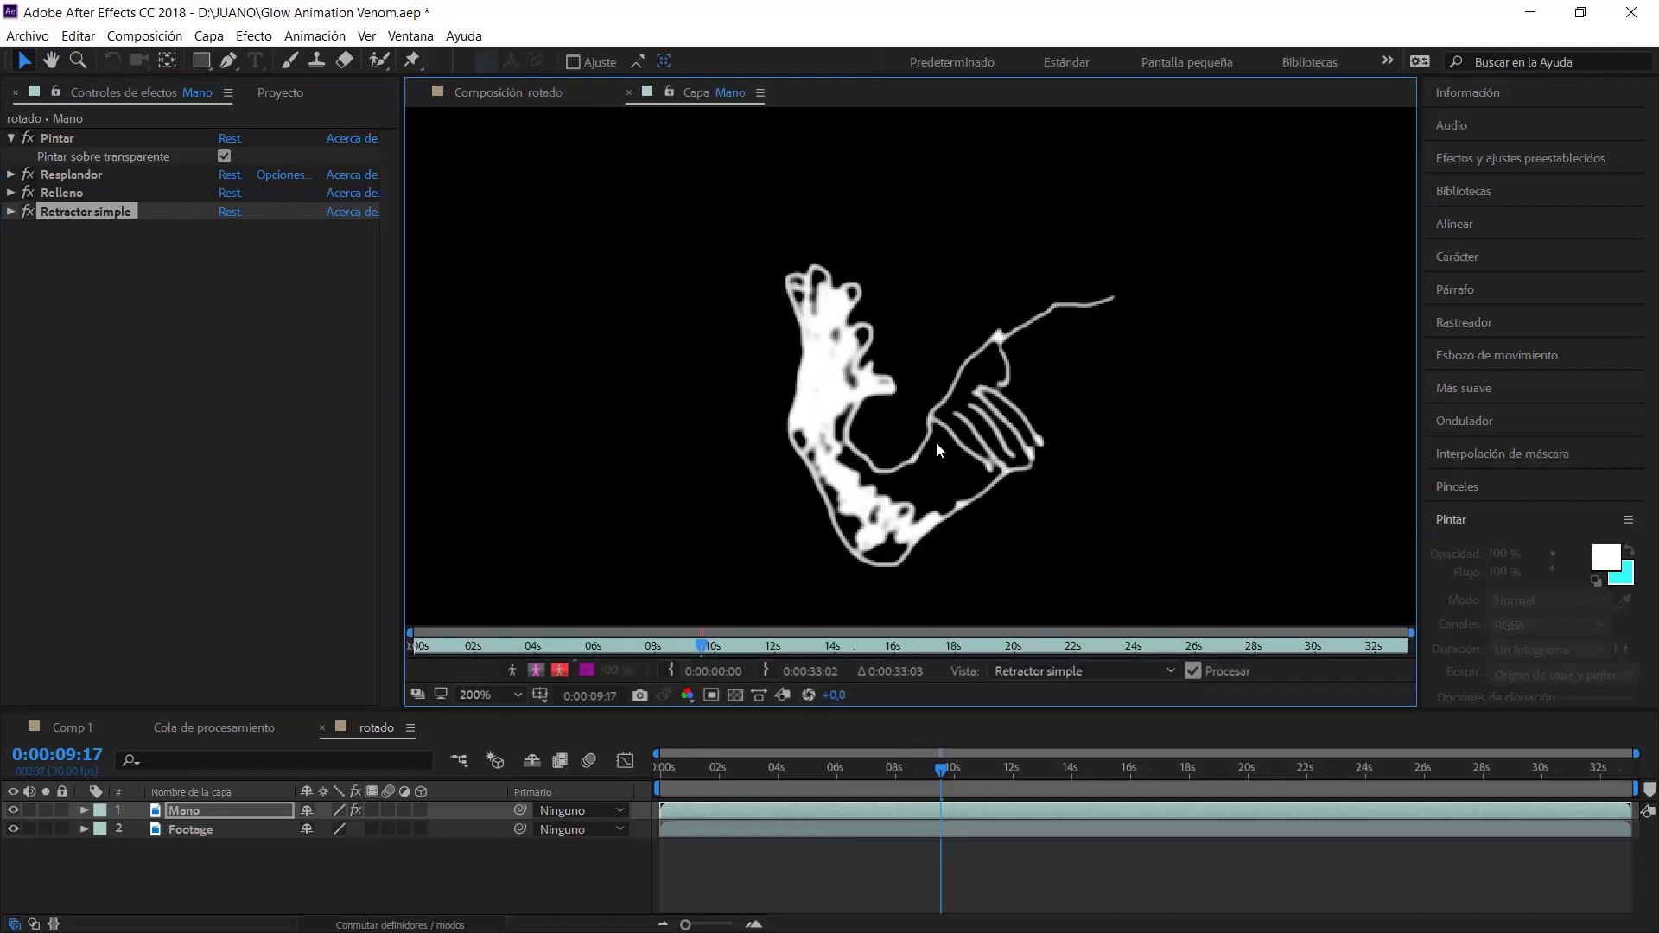
Toggle Pintar sobre transparente off and back on to compare the Mano strokes
left_click(229, 160)
left_click(225, 157)
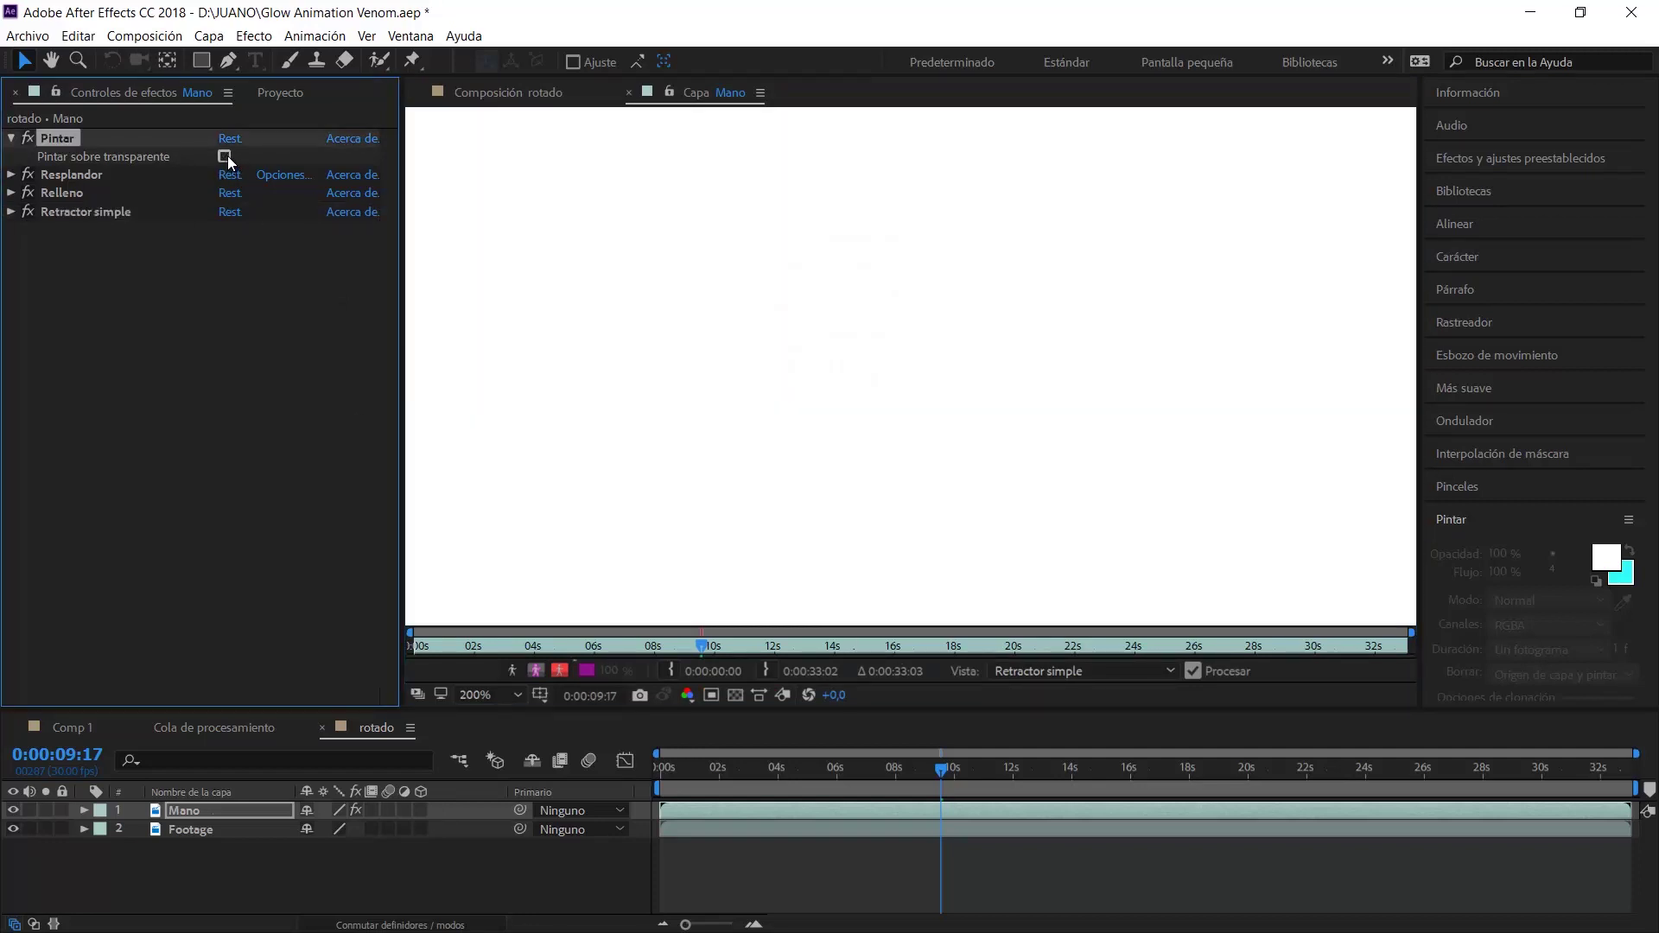
left_click(225, 157)
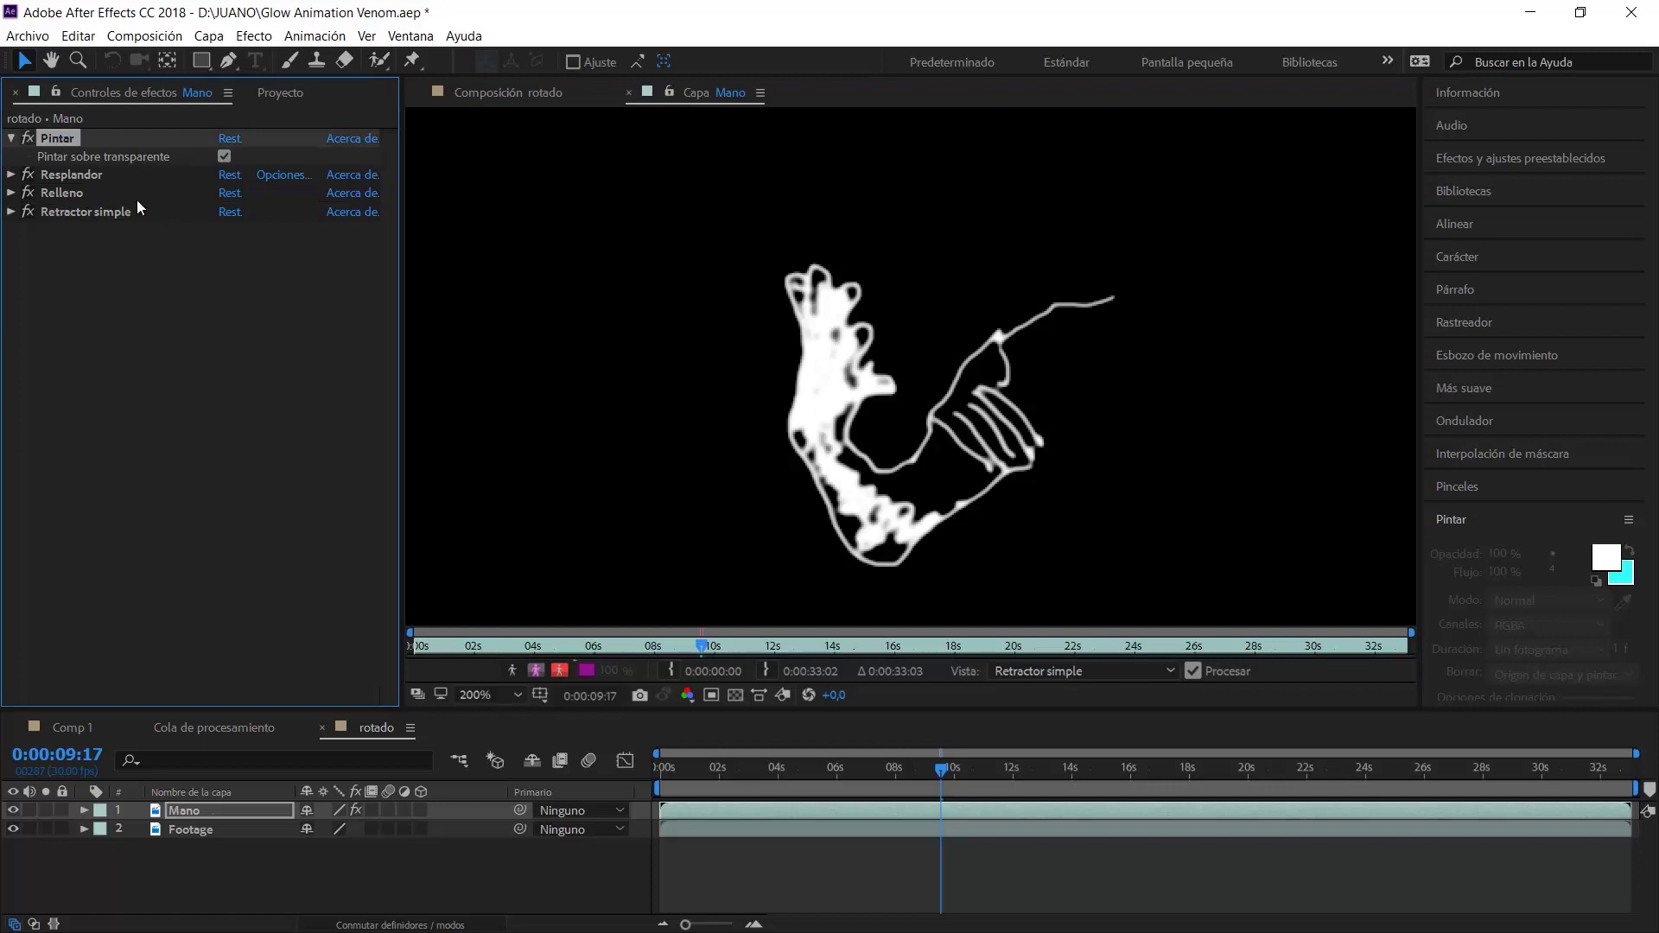
Delete the Resplandor, Relleno and Retractor simple effects, then turn Pintar sobre transparente off
left_click(141, 176)
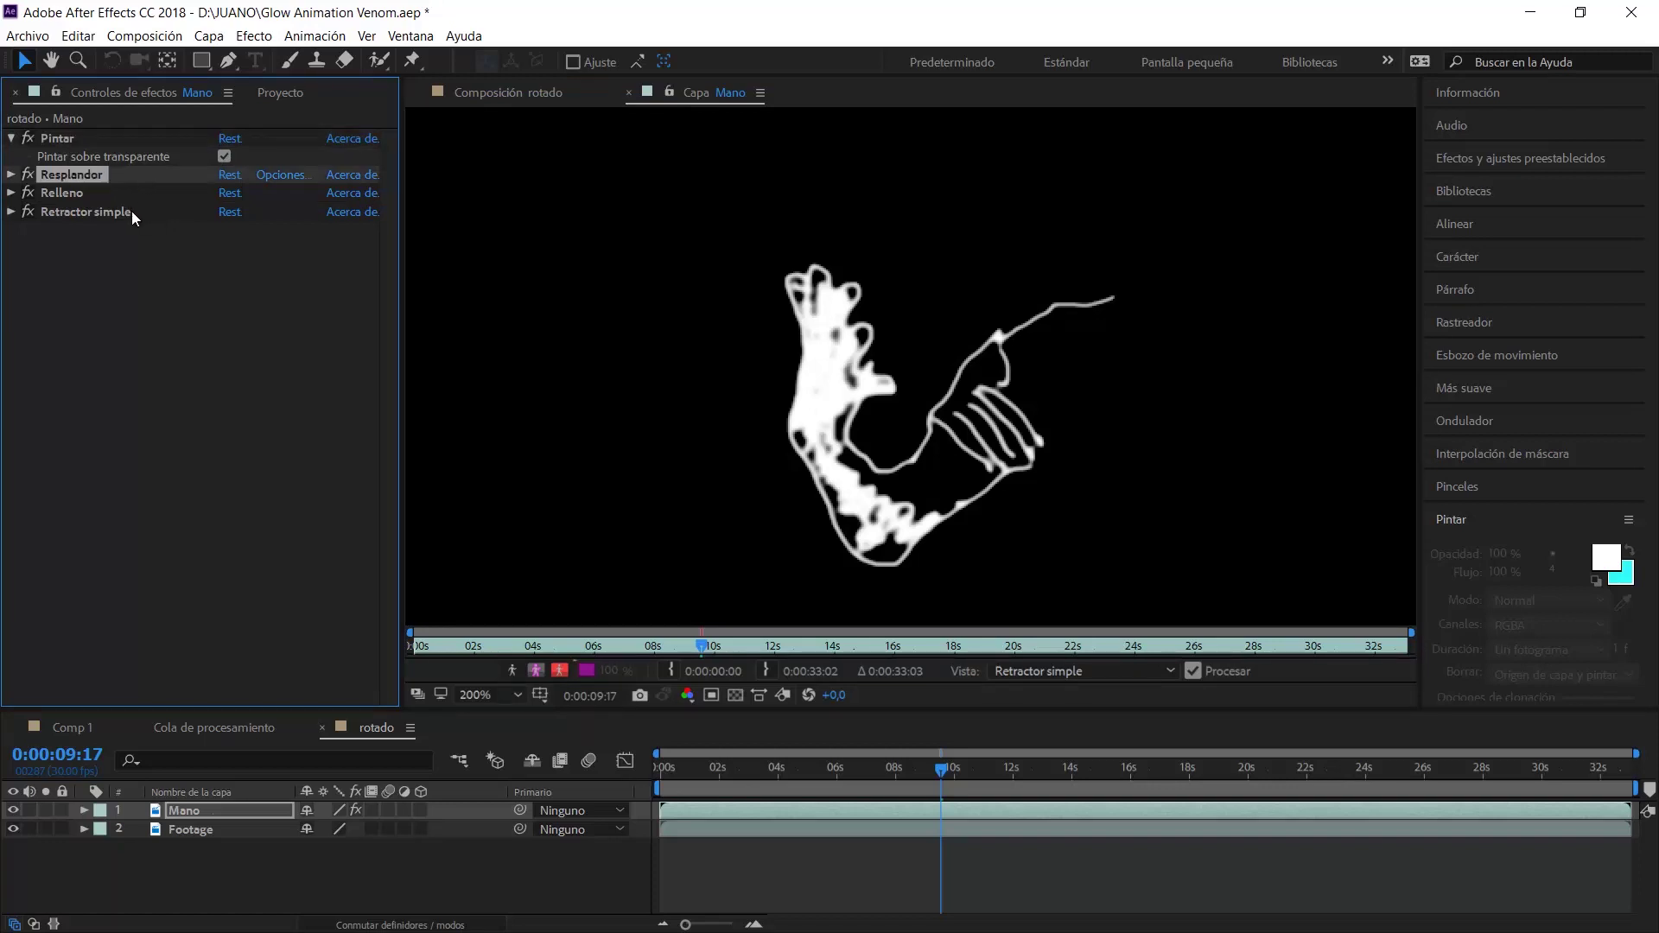
left_click(131, 211, "shift")
key("Delete")
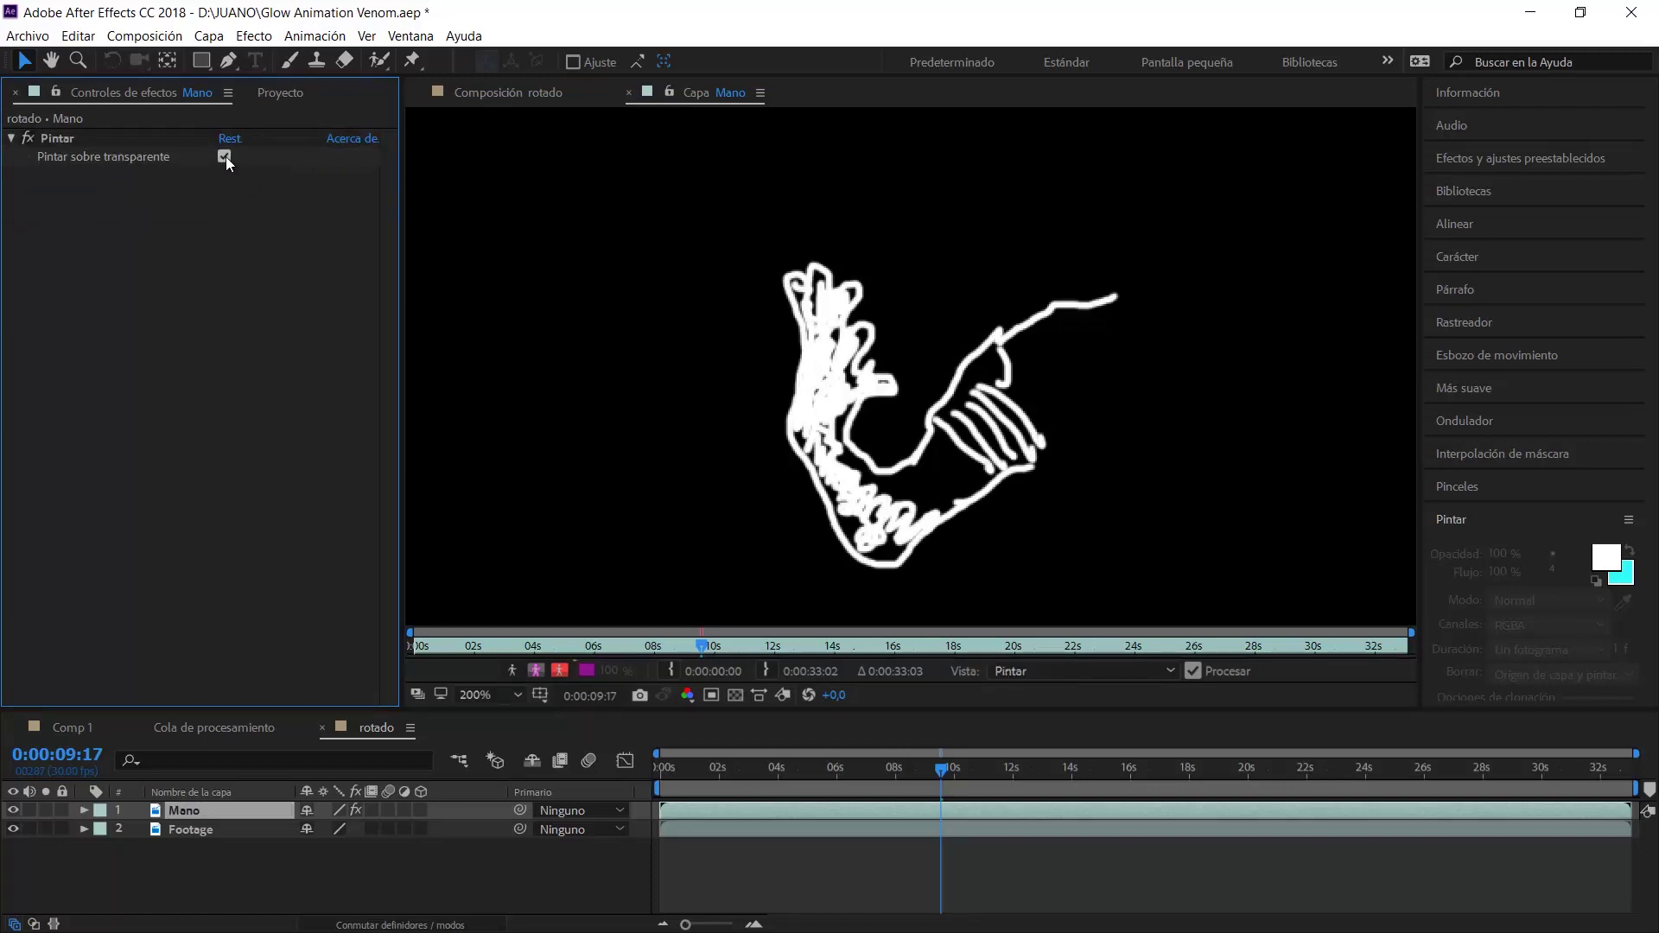
left_click(225, 157)
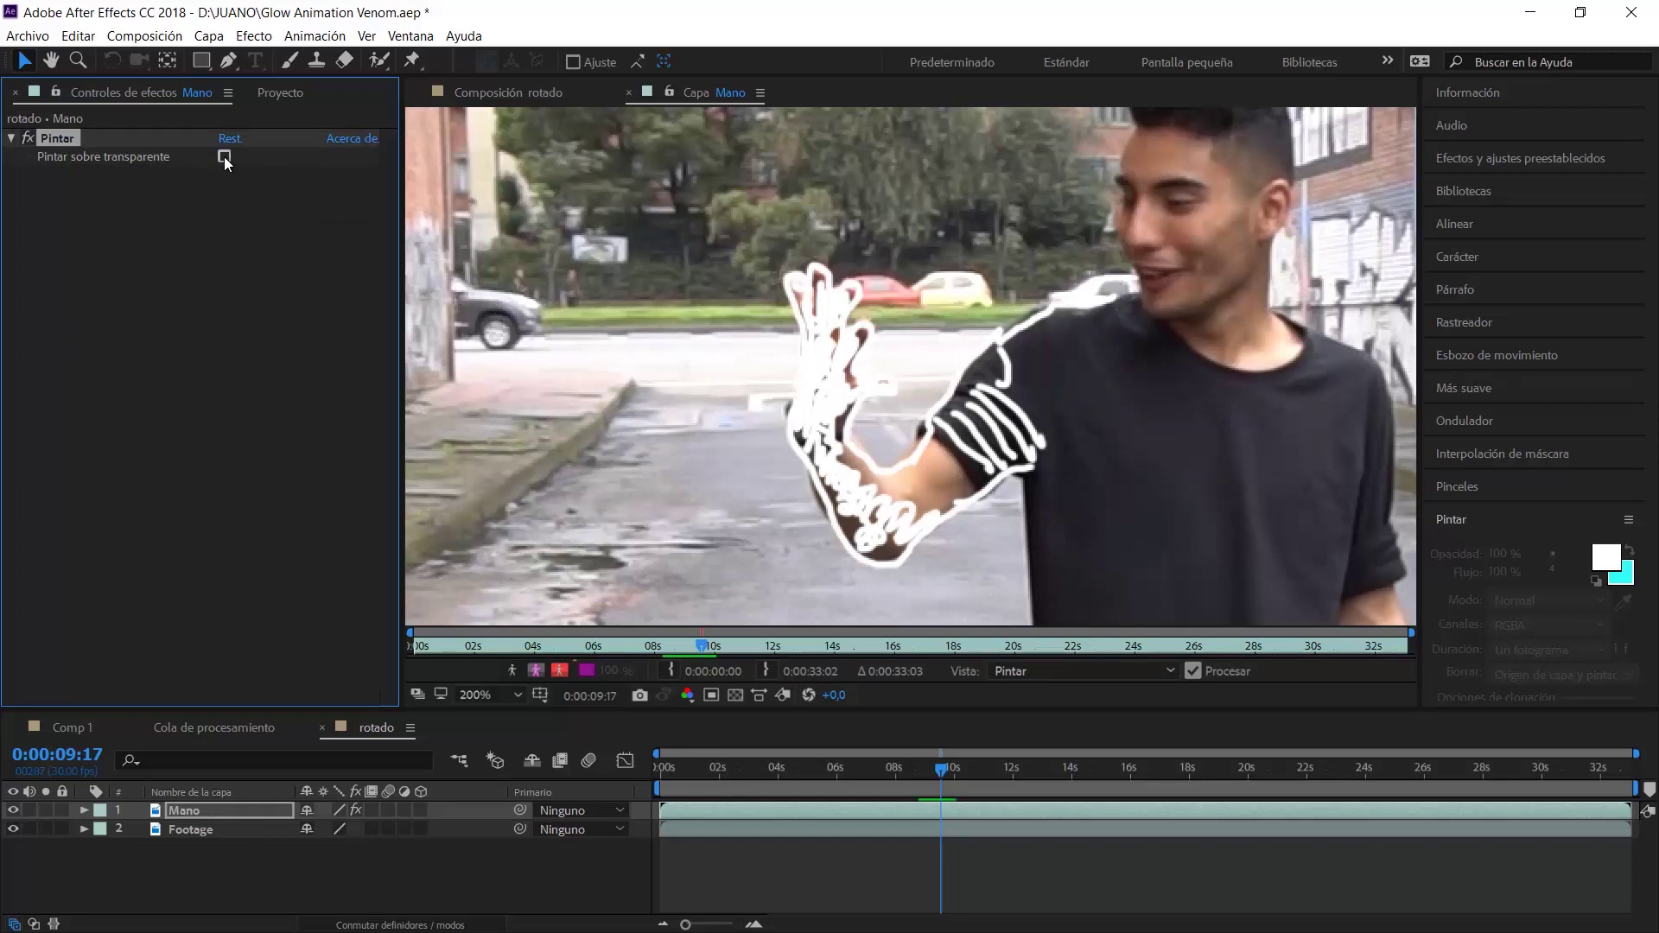
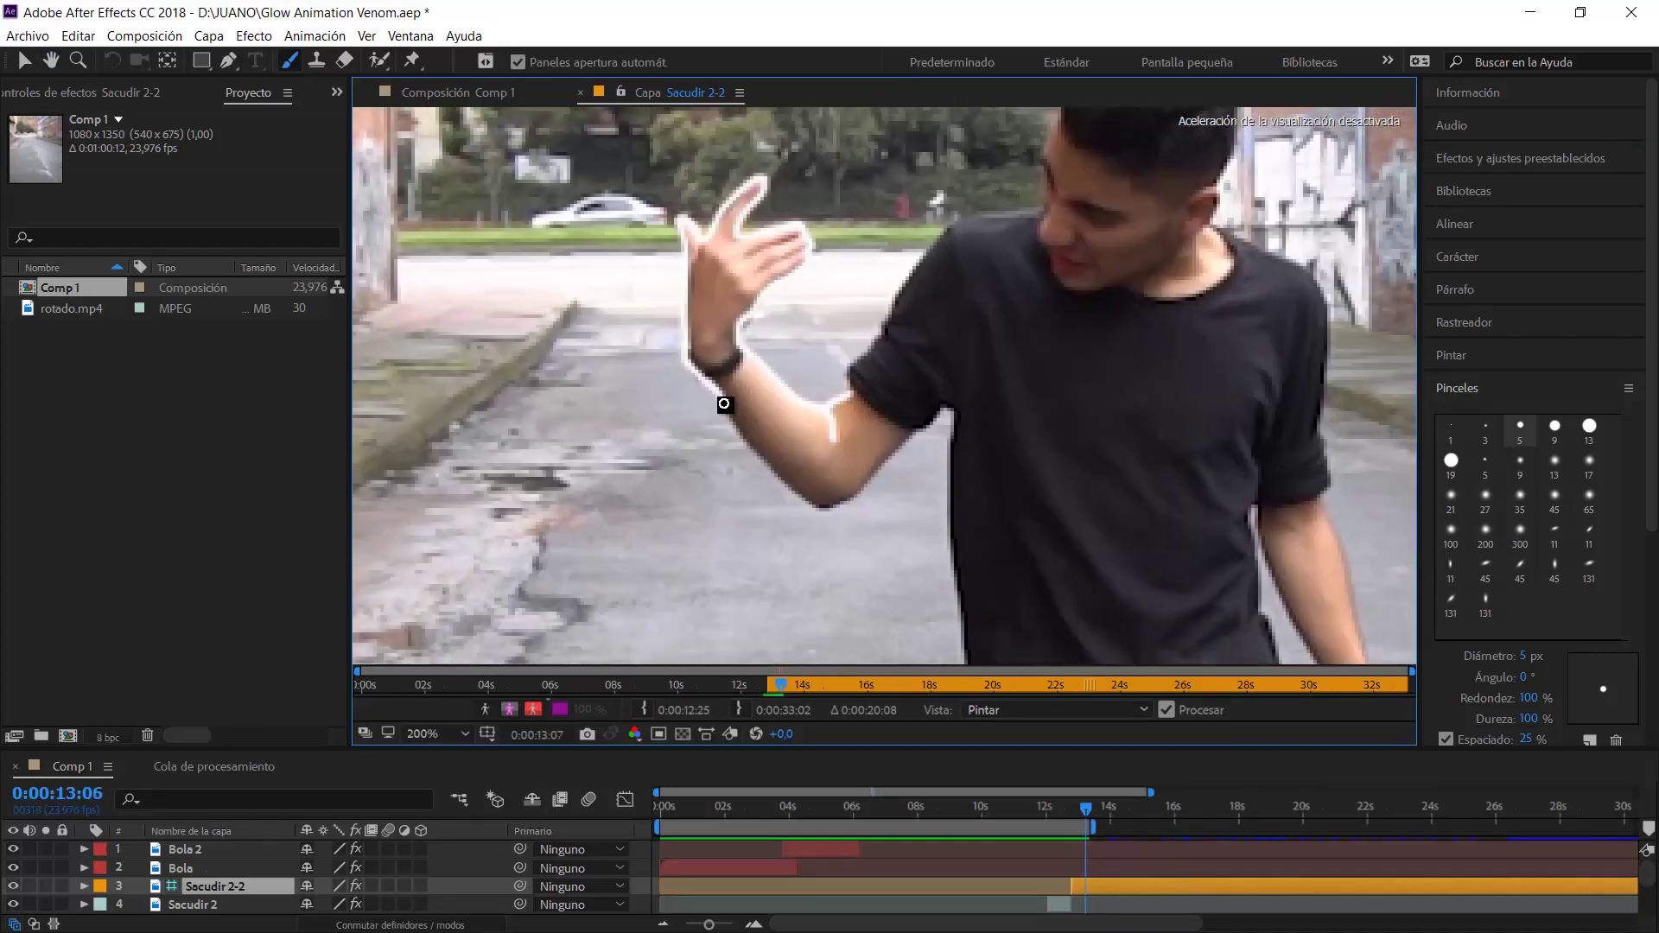
Paint white brush outlines around the arm and hand on three consecutive frames of Sacudir 2-2
left_click_drag(722, 400, 729, 265)
key("Page_Down")
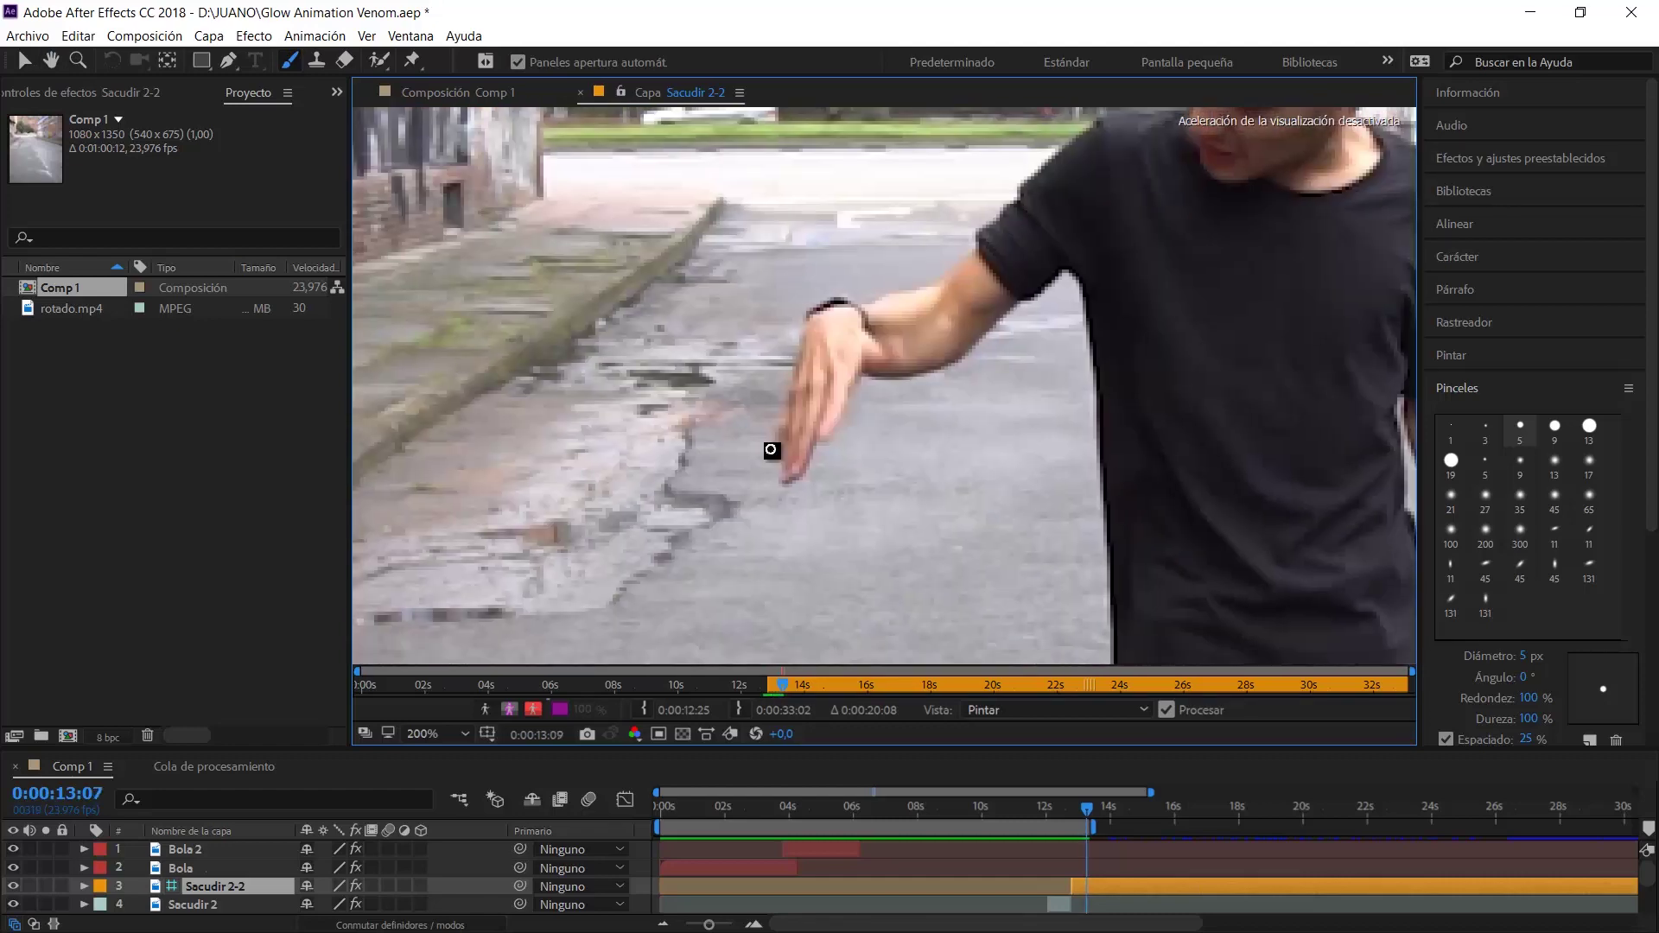
left_click_drag(770, 448, 777, 212)
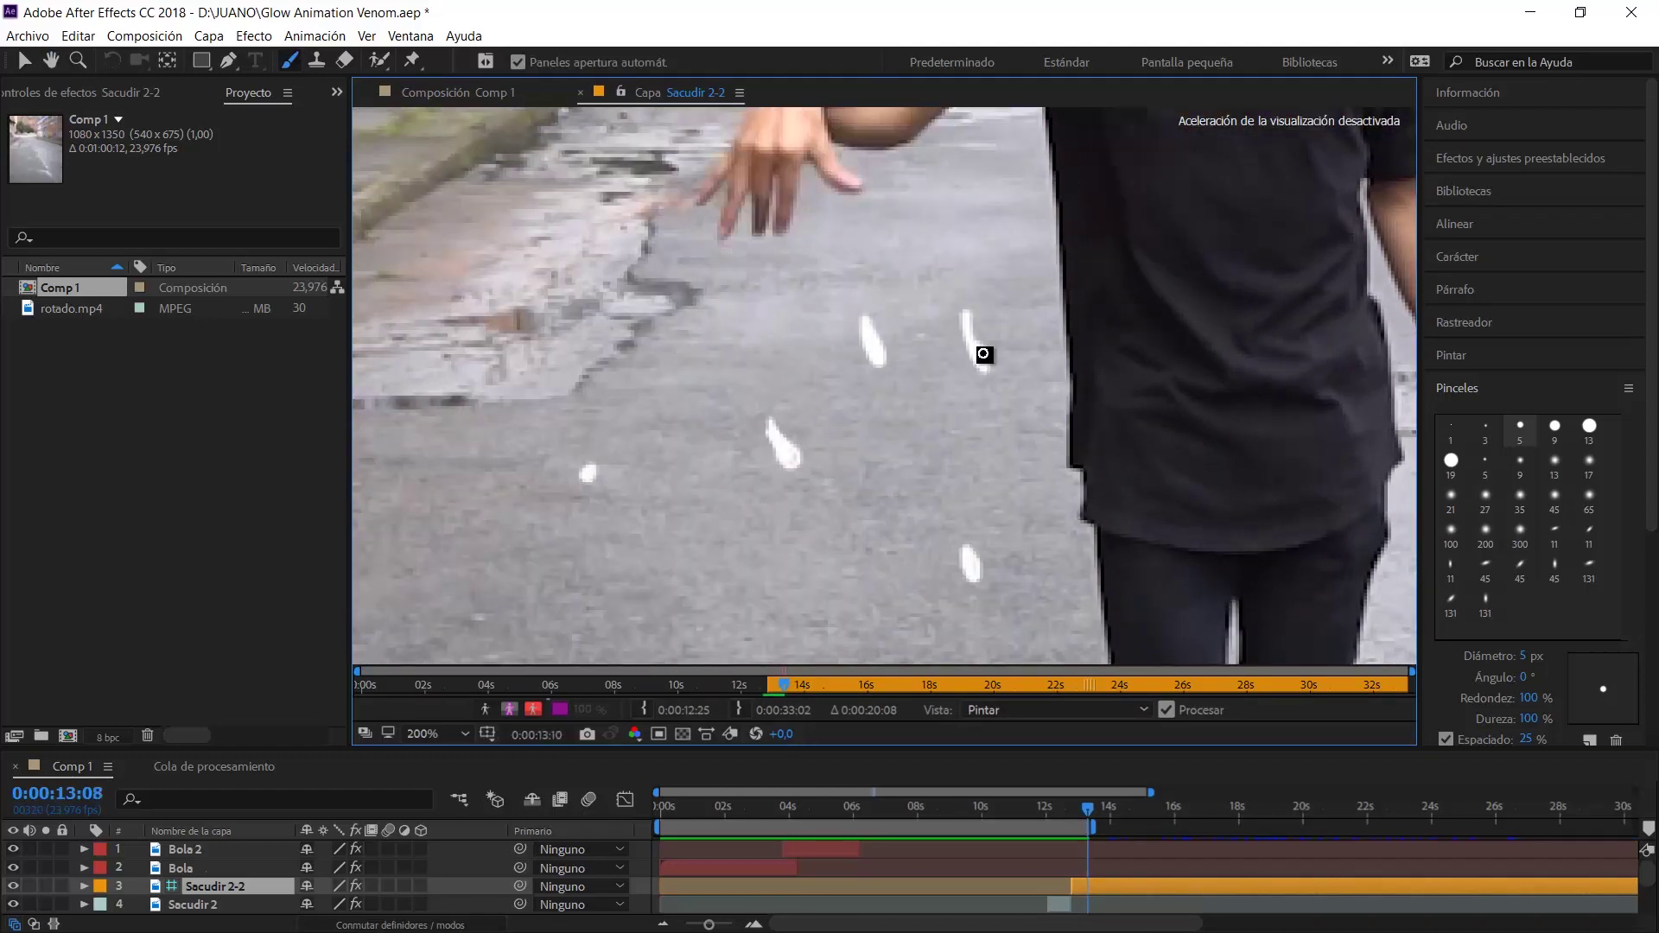
key("Page_Down")
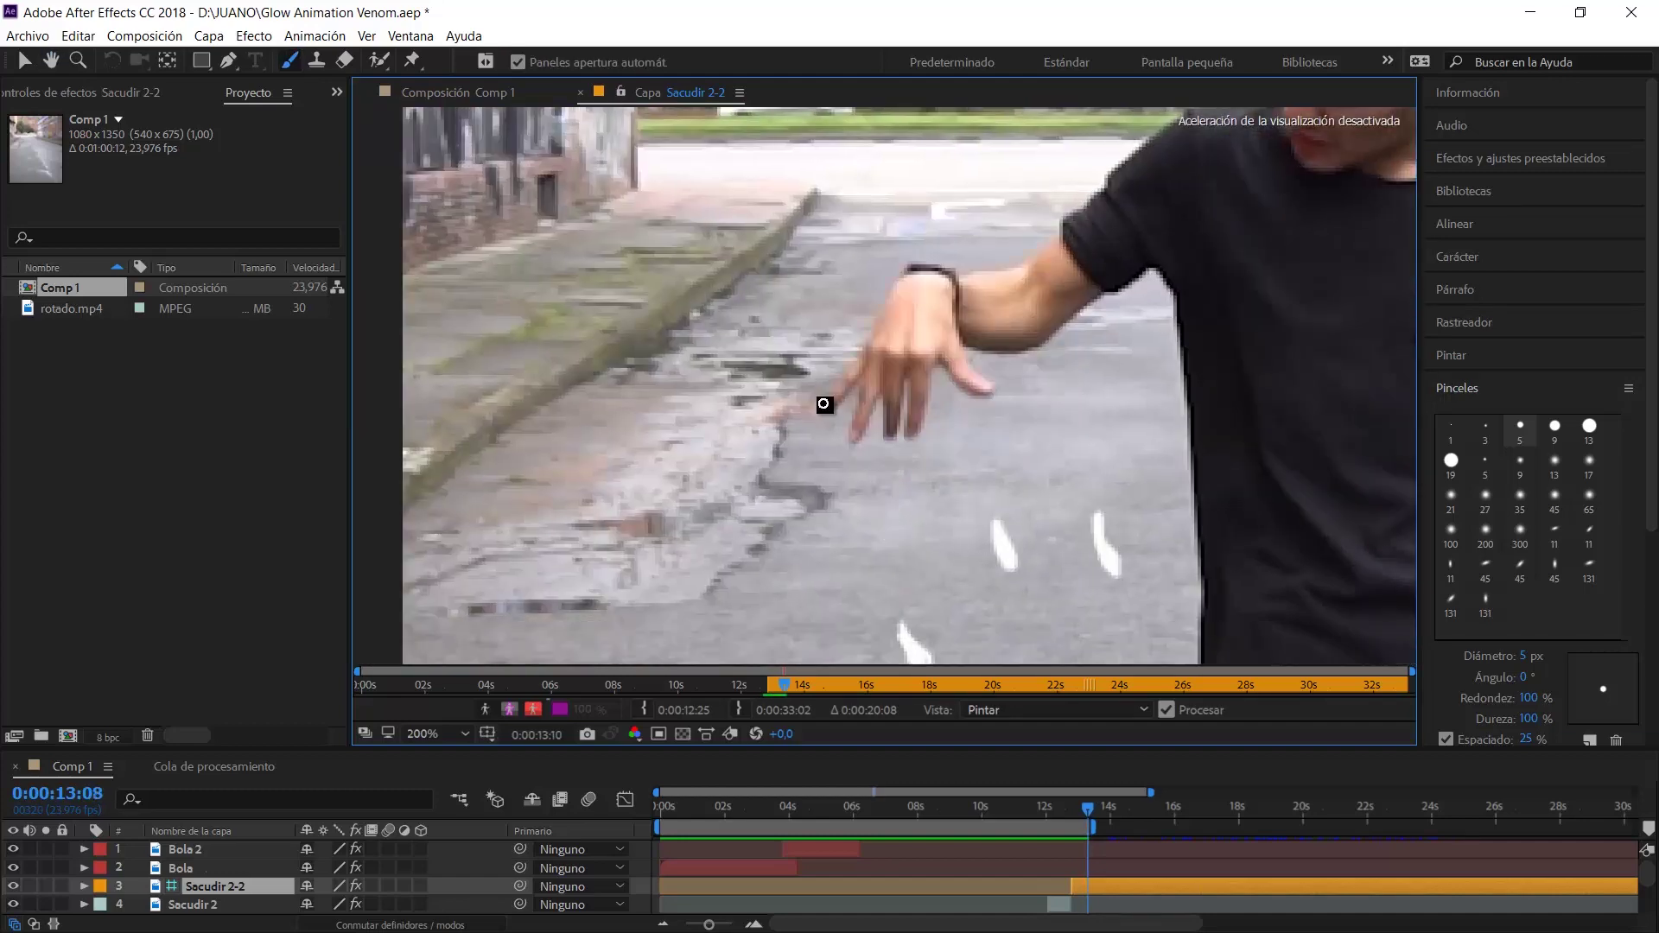
left_click_drag(825, 404, 1040, 260)
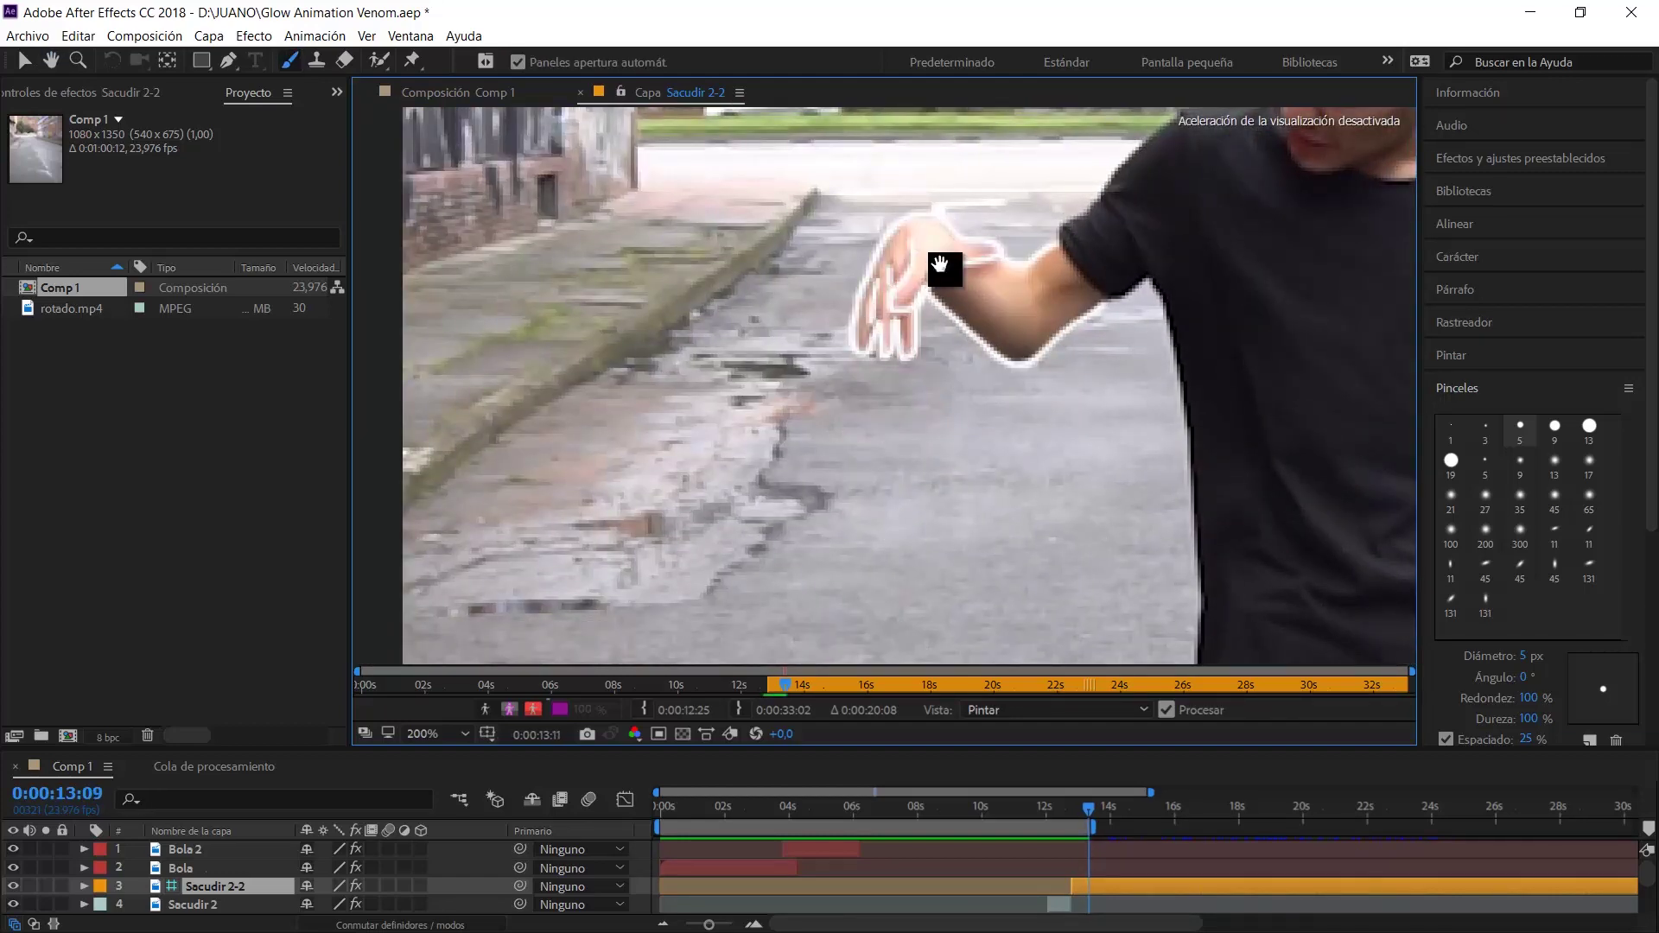
key("Page_Down")
Outline the raised hand and arm, then step forward frame by frame to about 13:16
left_click_drag(939, 264, 837, 388)
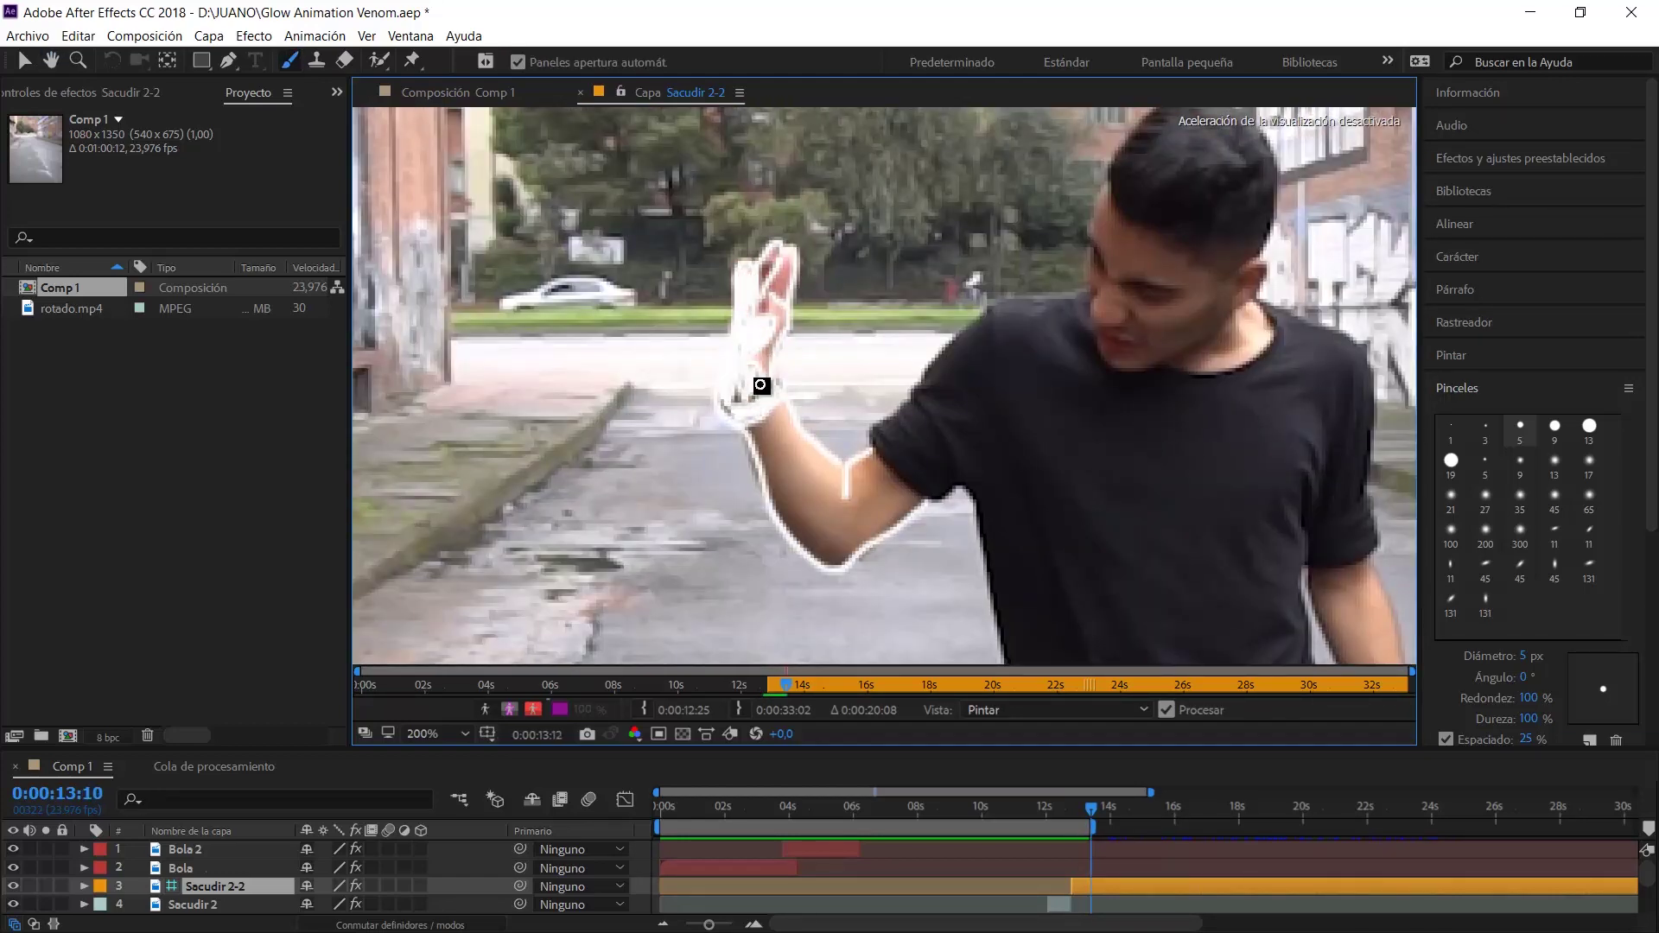
key("Page_Down")
key("Page_Down")
key("Page_Down")
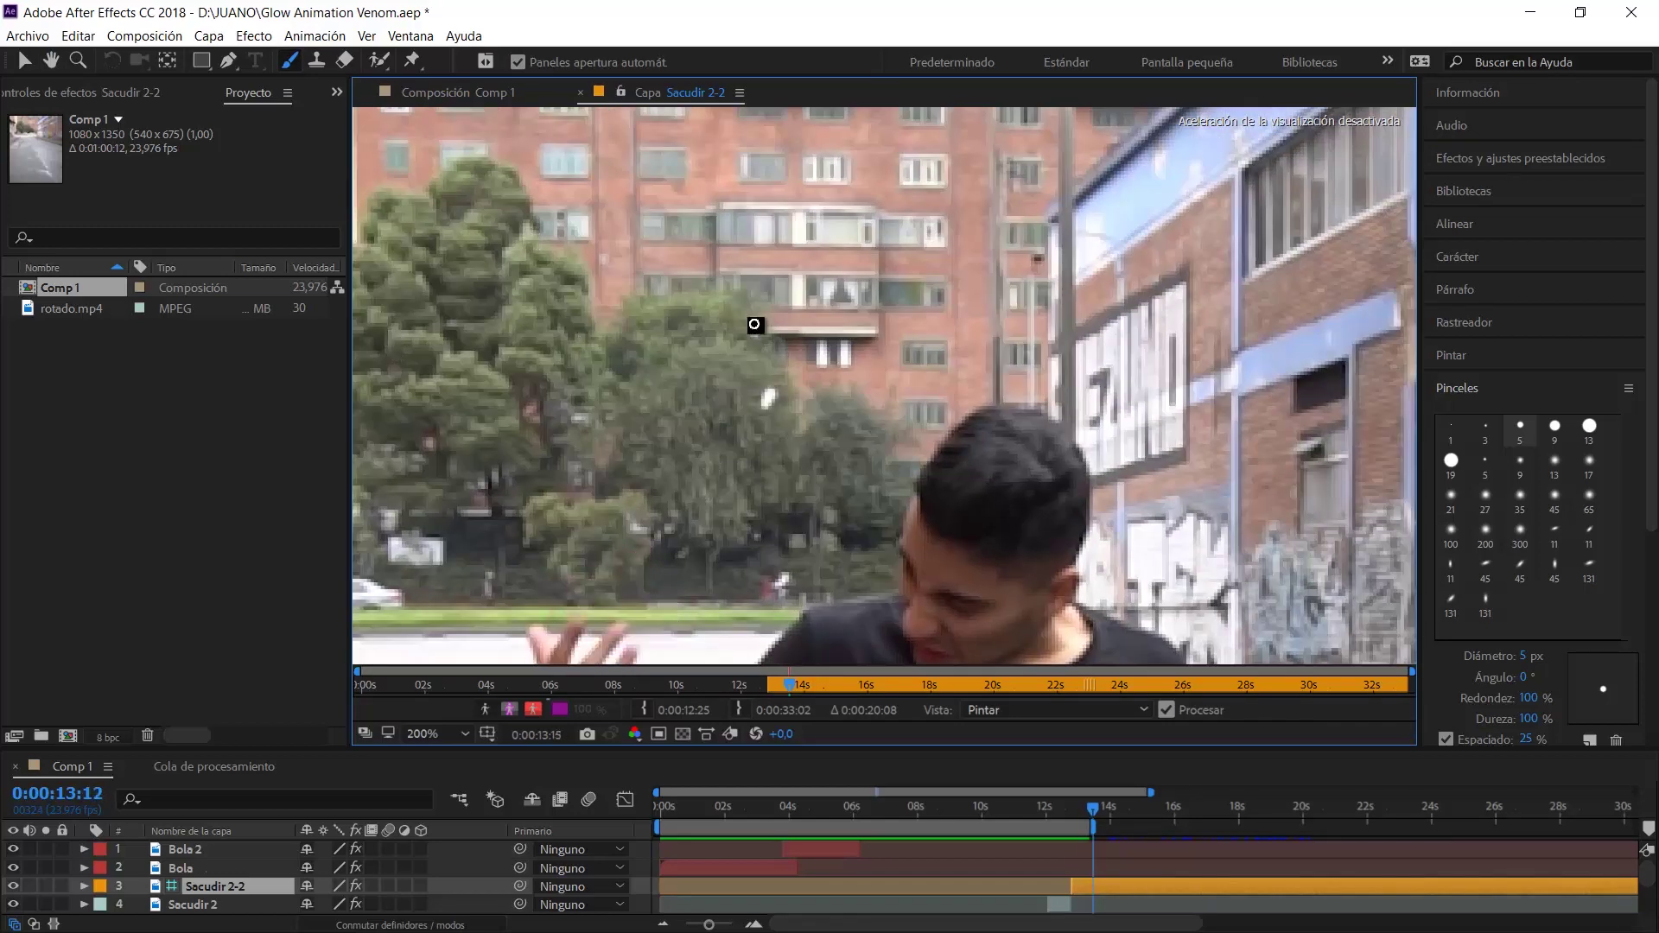
key("Page_Up")
key("Page_Up")
key("Page_Down")
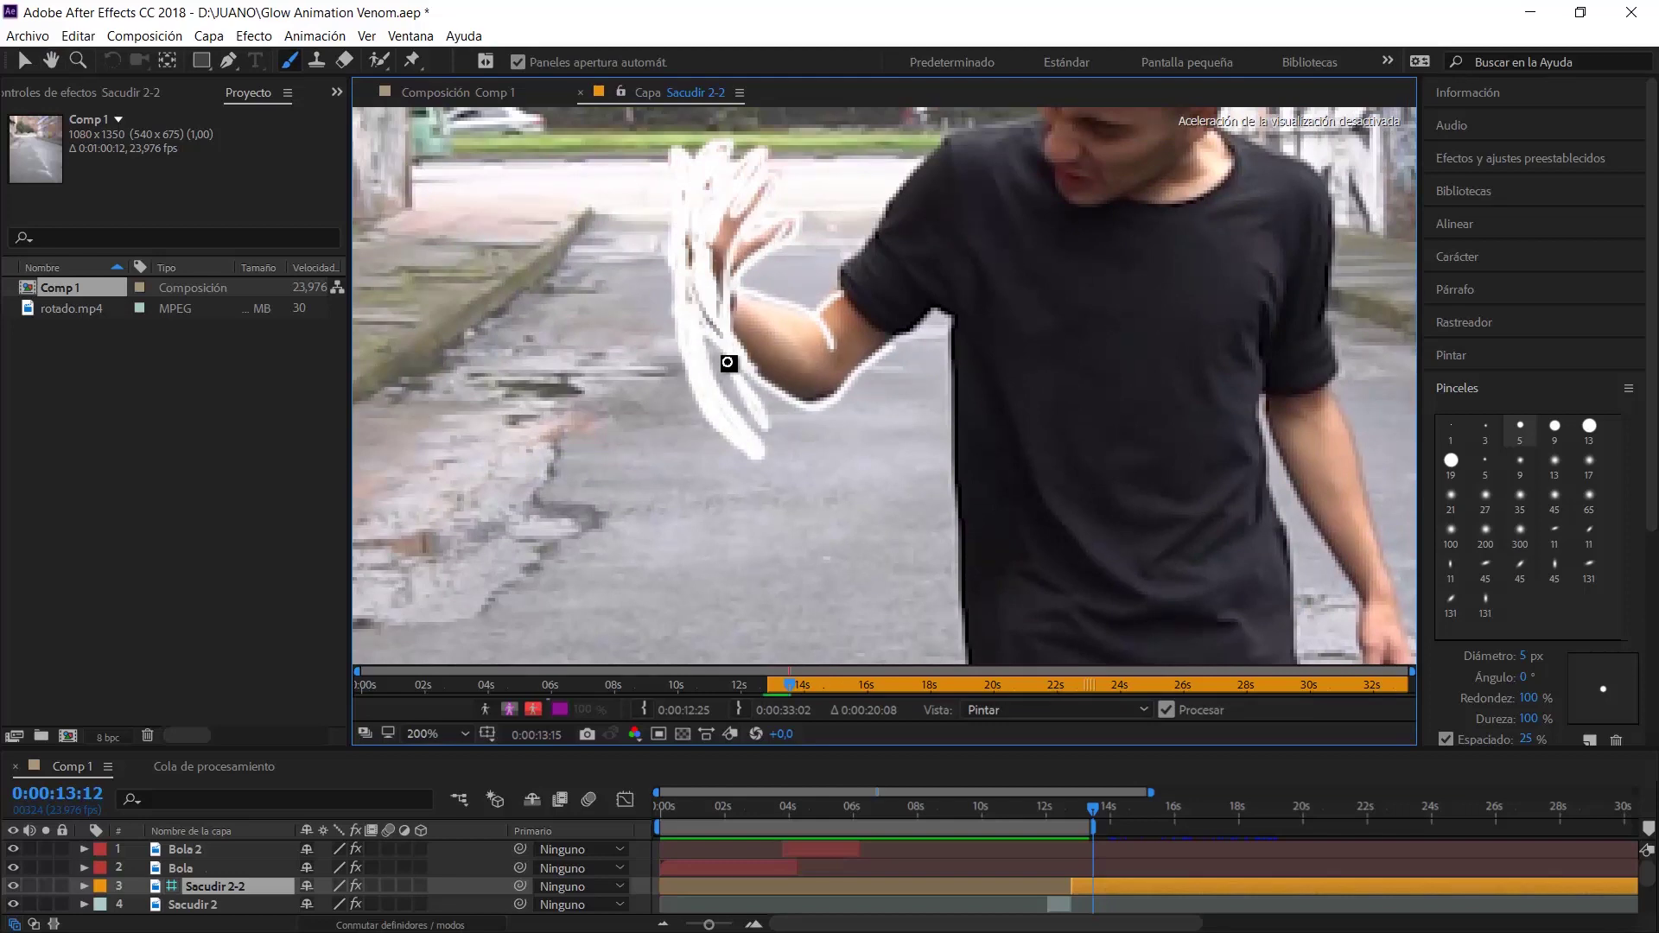
key("Page_Down")
key("Page_Down")
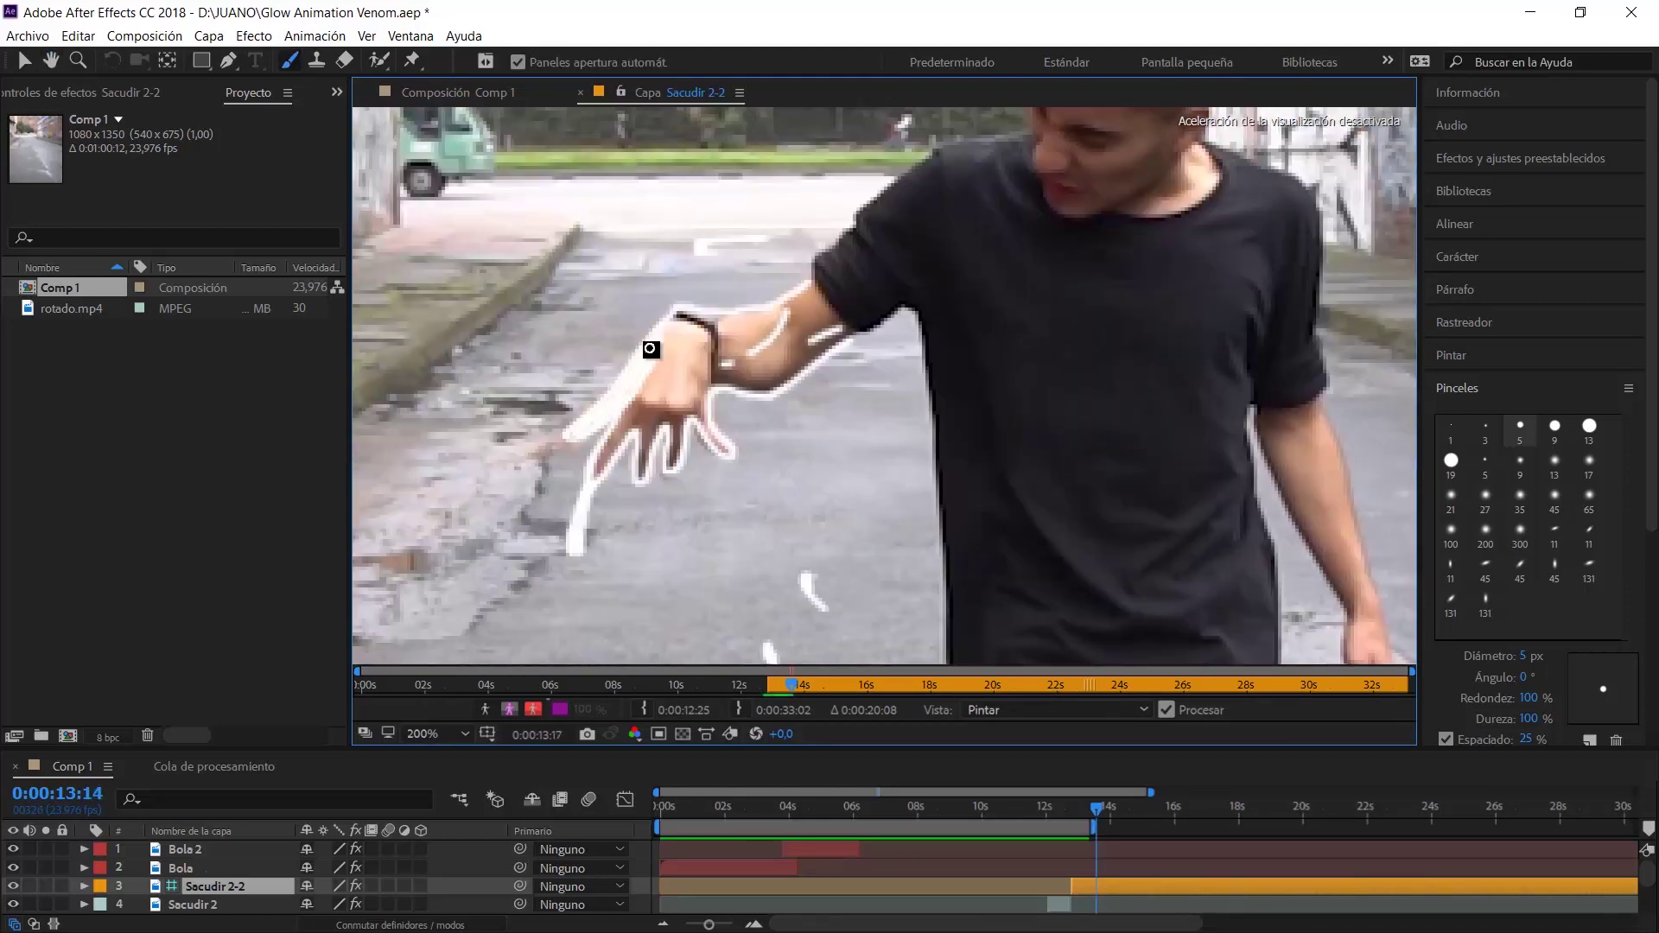
key("Page_Down")
key("Page_Down")
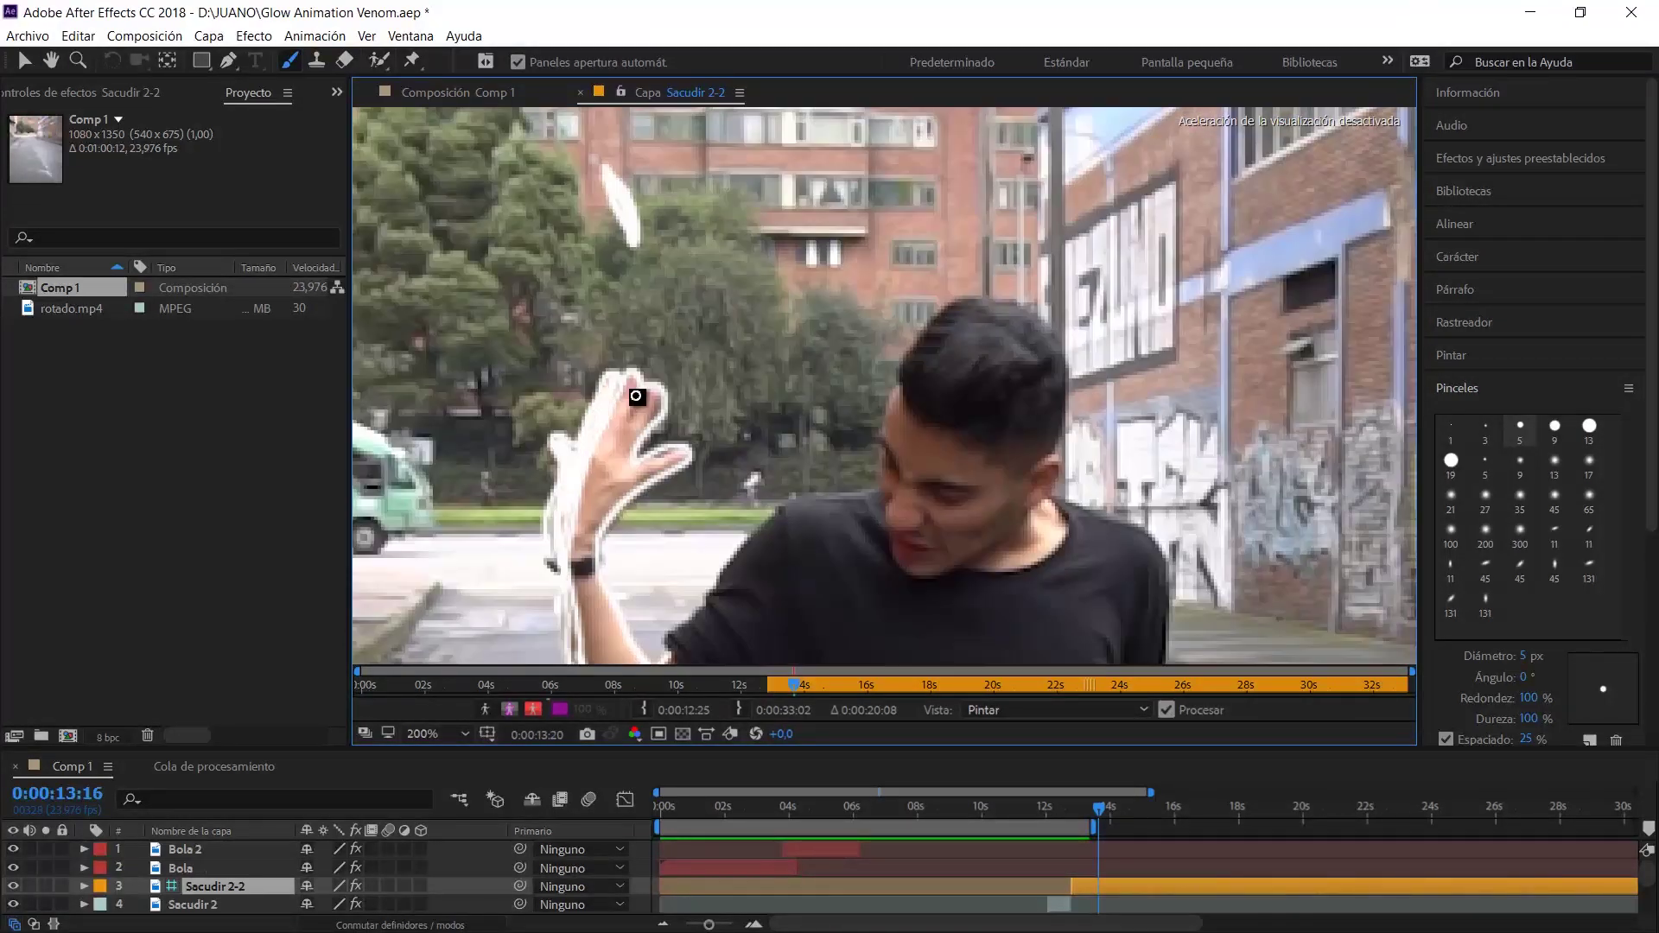
key("Page_Down")
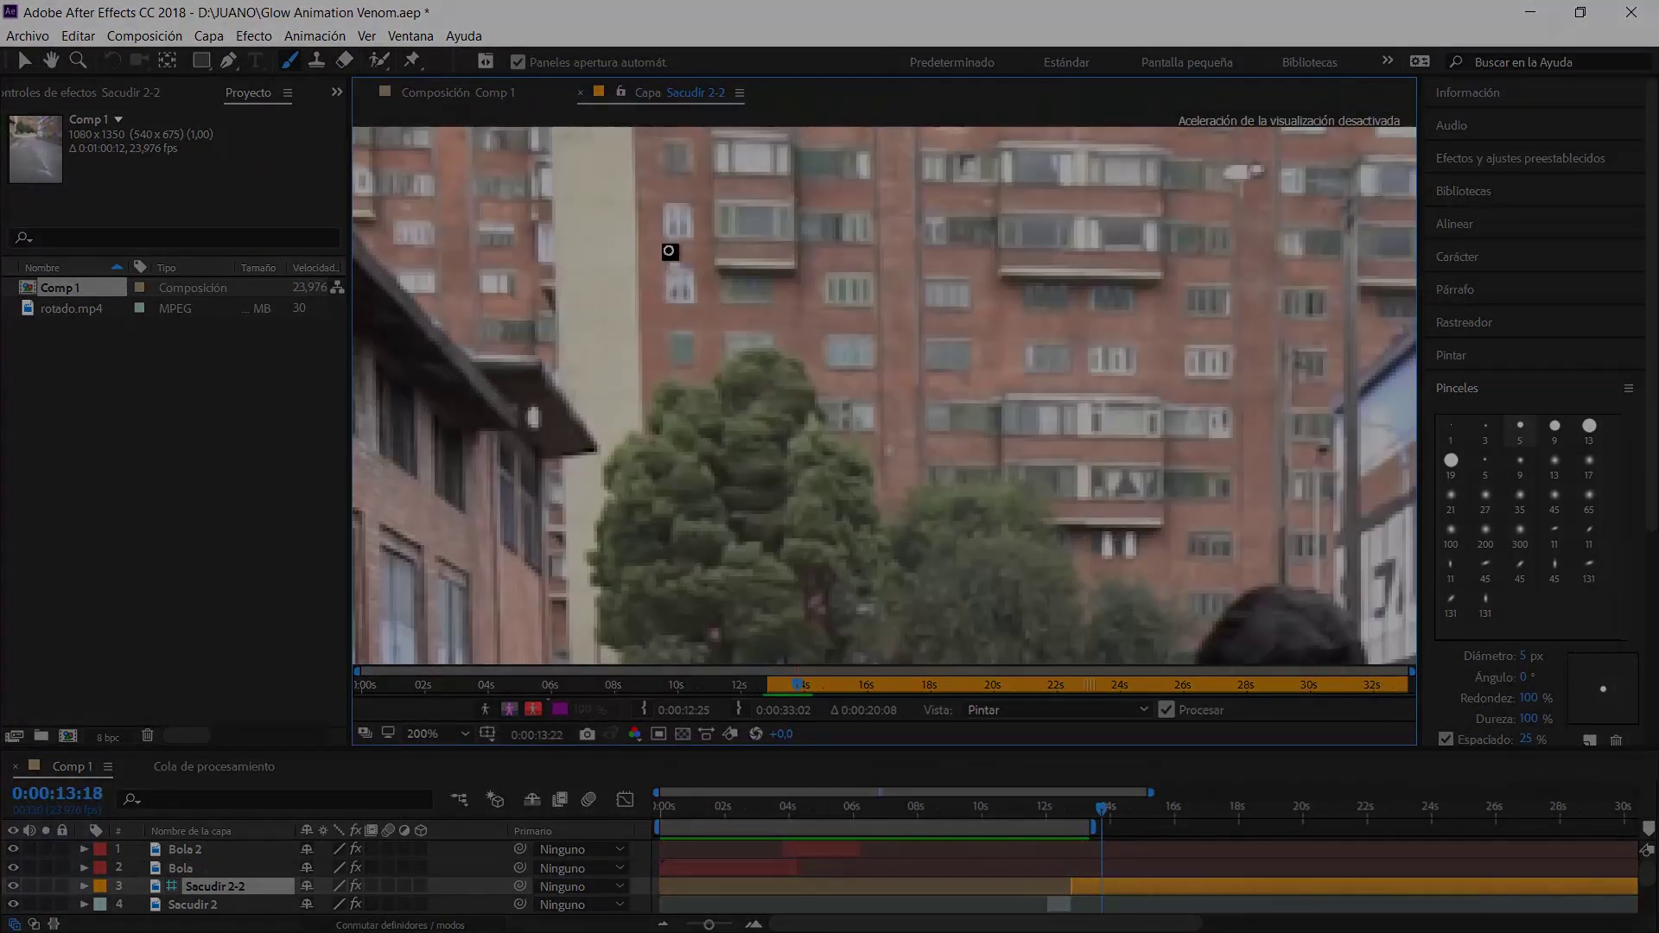